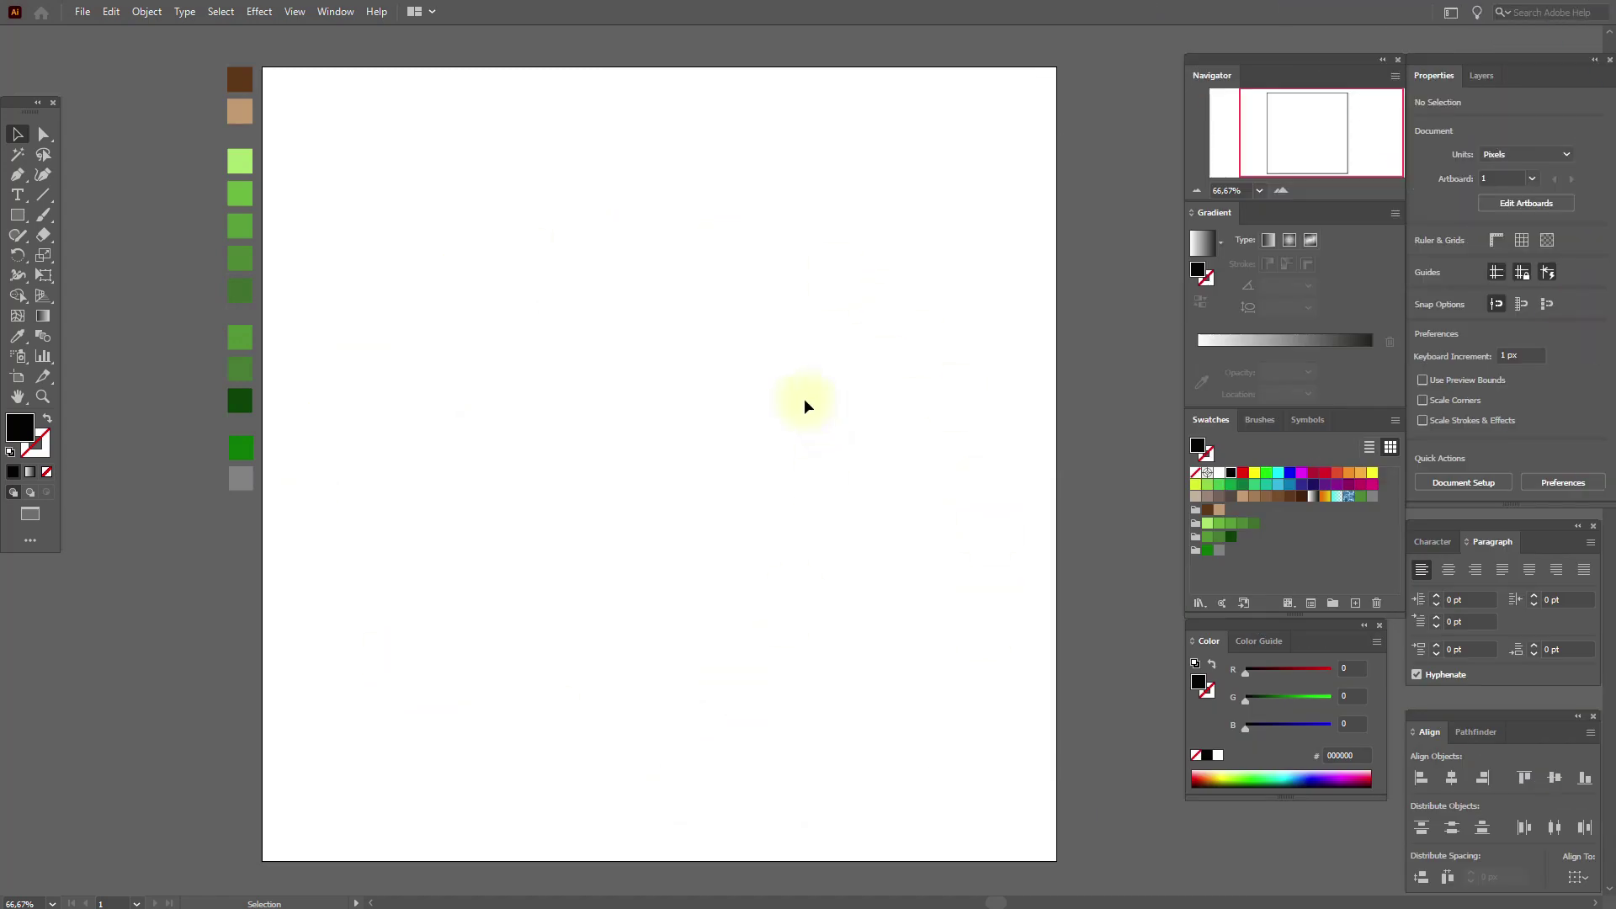
Create a dark brown rounded rectangle 15 × 467 px with a 50 px corner radius and position it near the artboard's centre.
{"action": "left_click", "coordinate": [18, 336]}
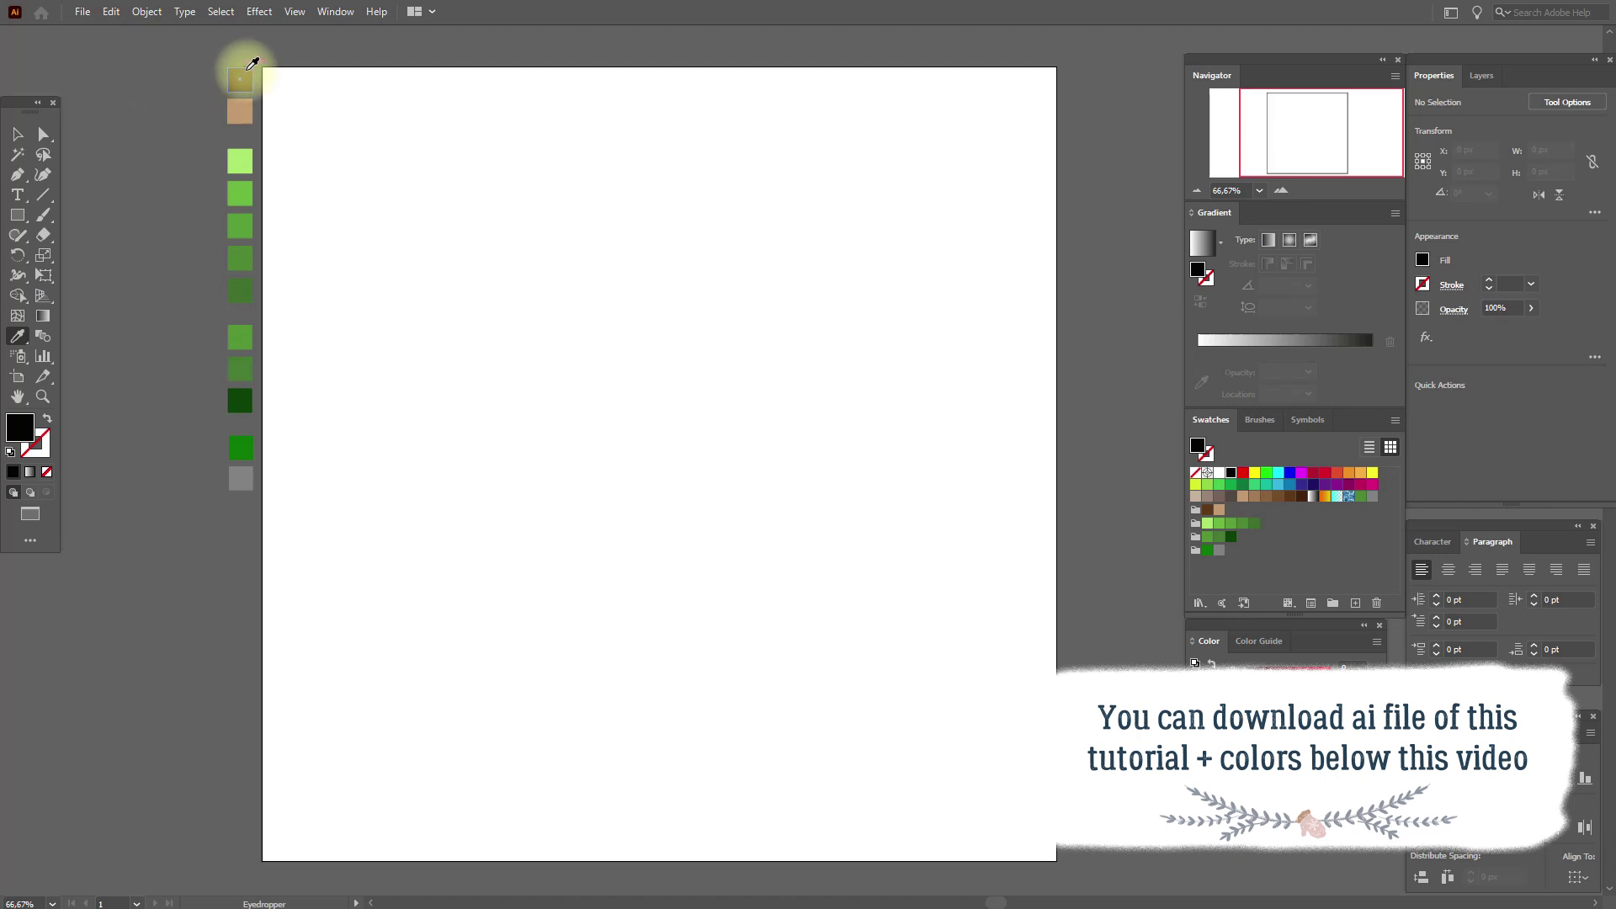
{"action": "left_click", "coordinate": [249, 68]}
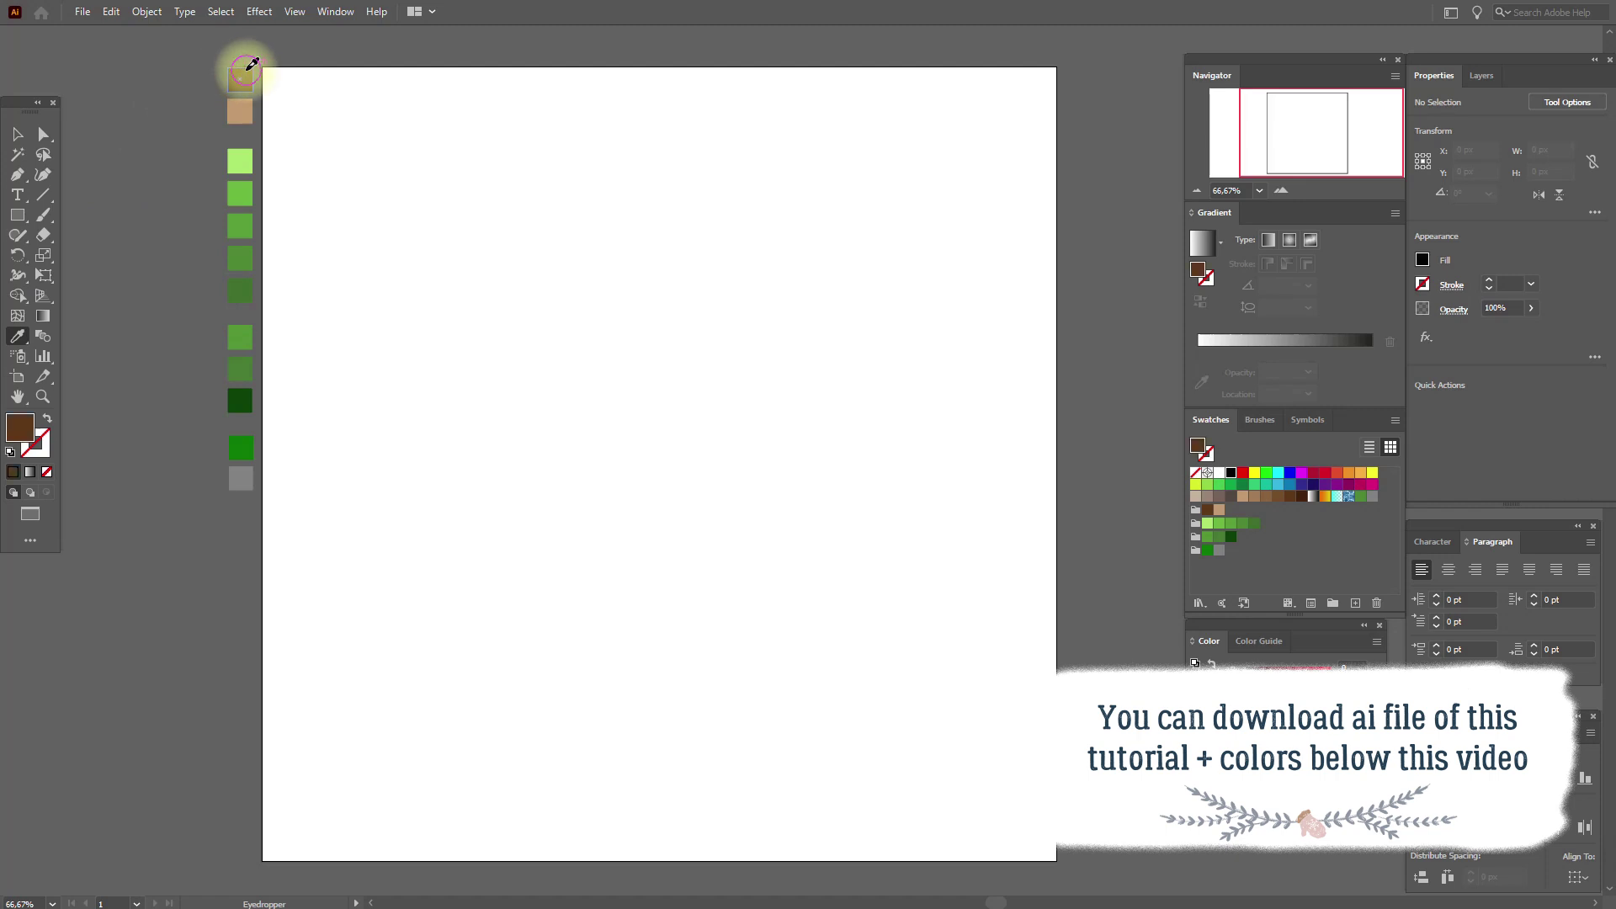
{"action": "left_click", "coordinate": [18, 218]}
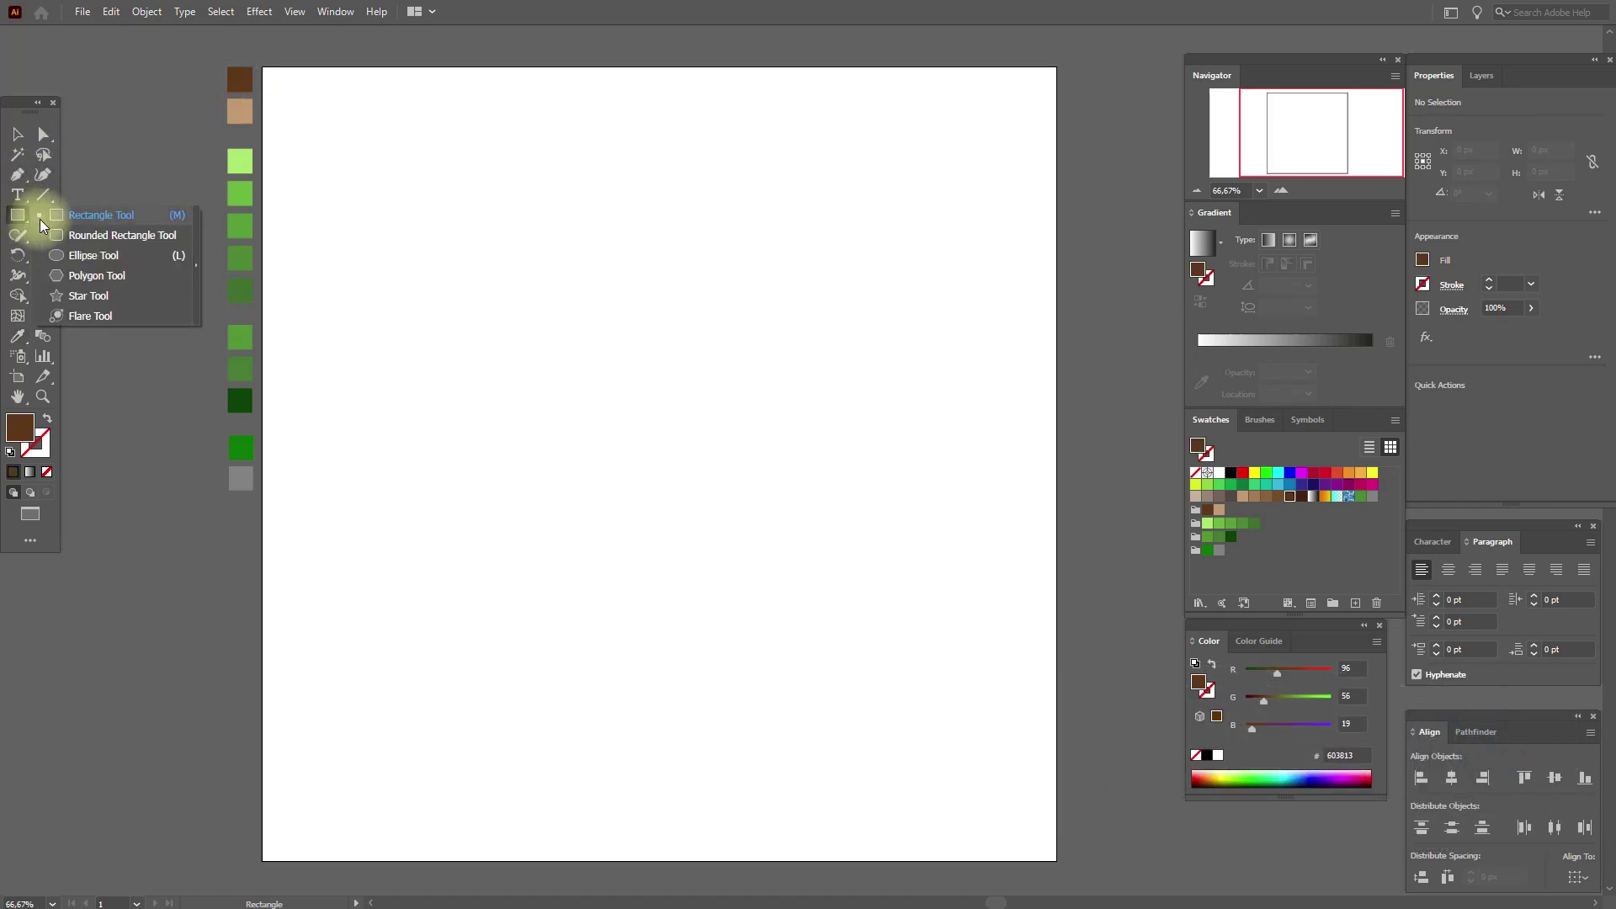
{"action": "left_click", "coordinate": [112, 237]}
{"action": "left_click", "coordinate": [690, 404]}
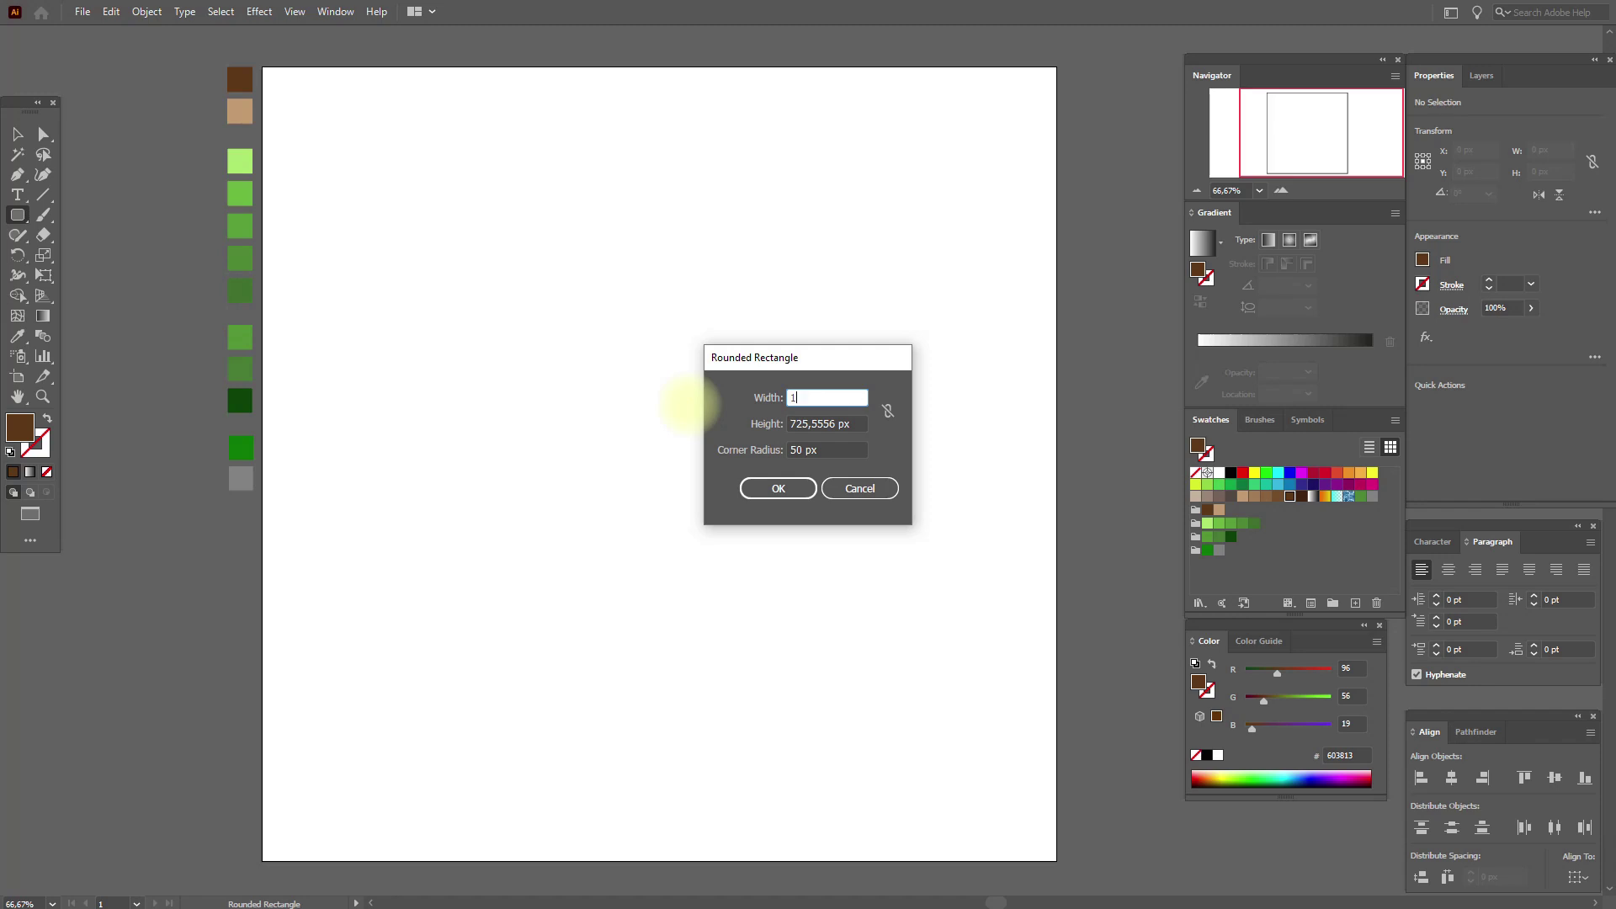
{"action": "key", "text": "Tab"}
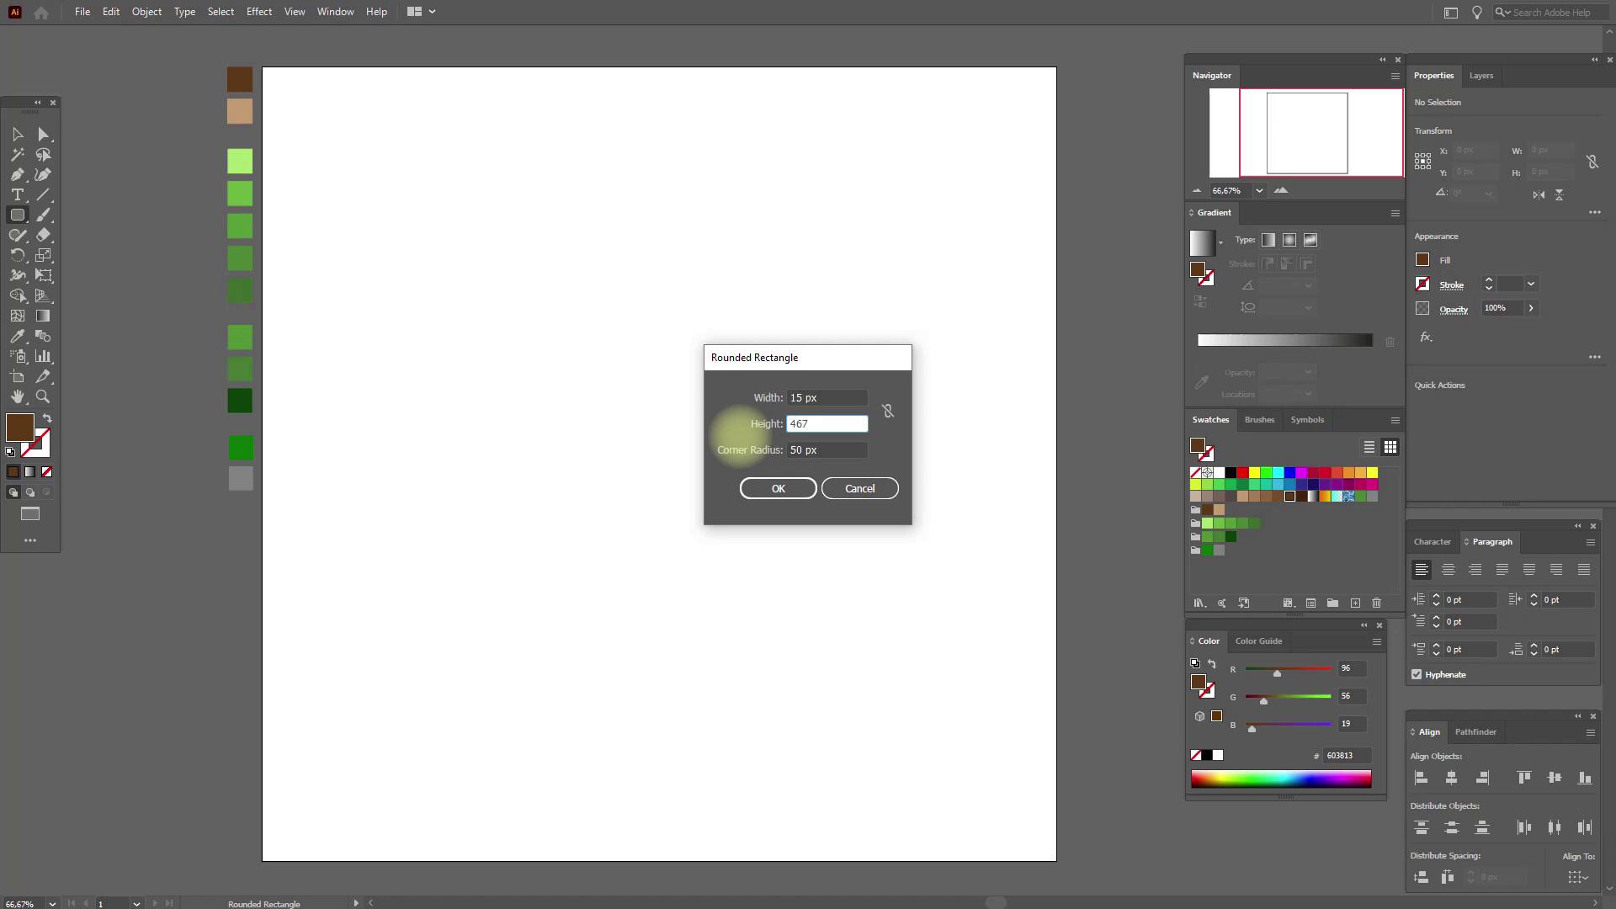
{"action": "left_click", "coordinate": [762, 484]}
{"action": "left_click", "coordinate": [17, 134]}
{"action": "left_click_drag", "start_coordinate": [700, 503], "coordinate": [650, 362]}
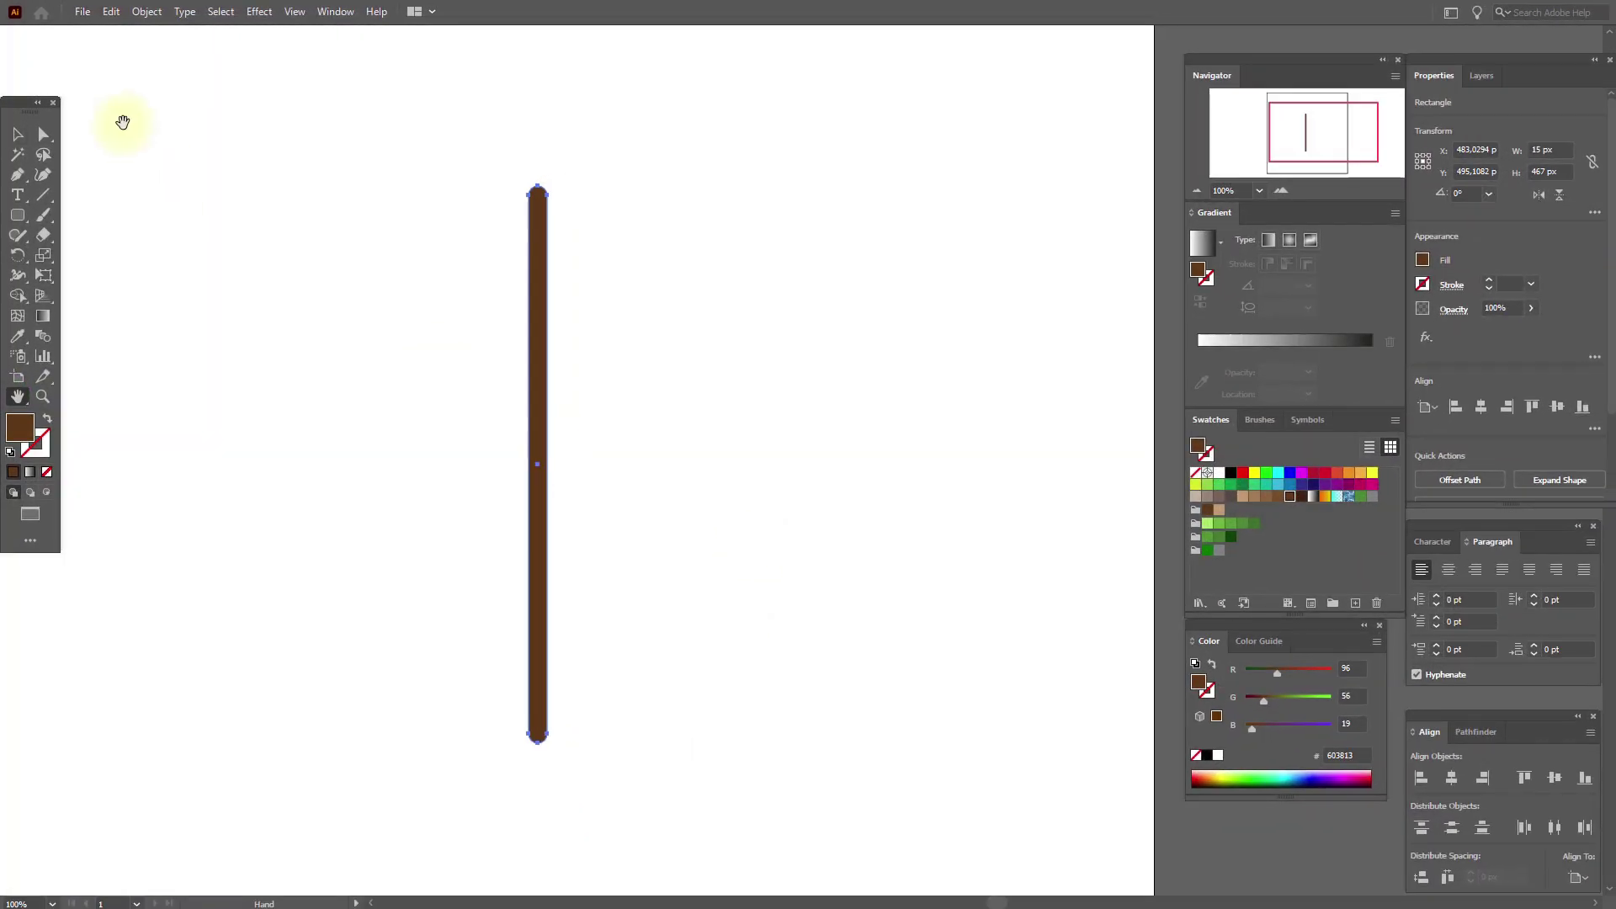
Convert the brown stick to a gradient mesh with 4 rows, 2 columns and flat appearance.
{"action": "left_click", "coordinate": [160, 19]}
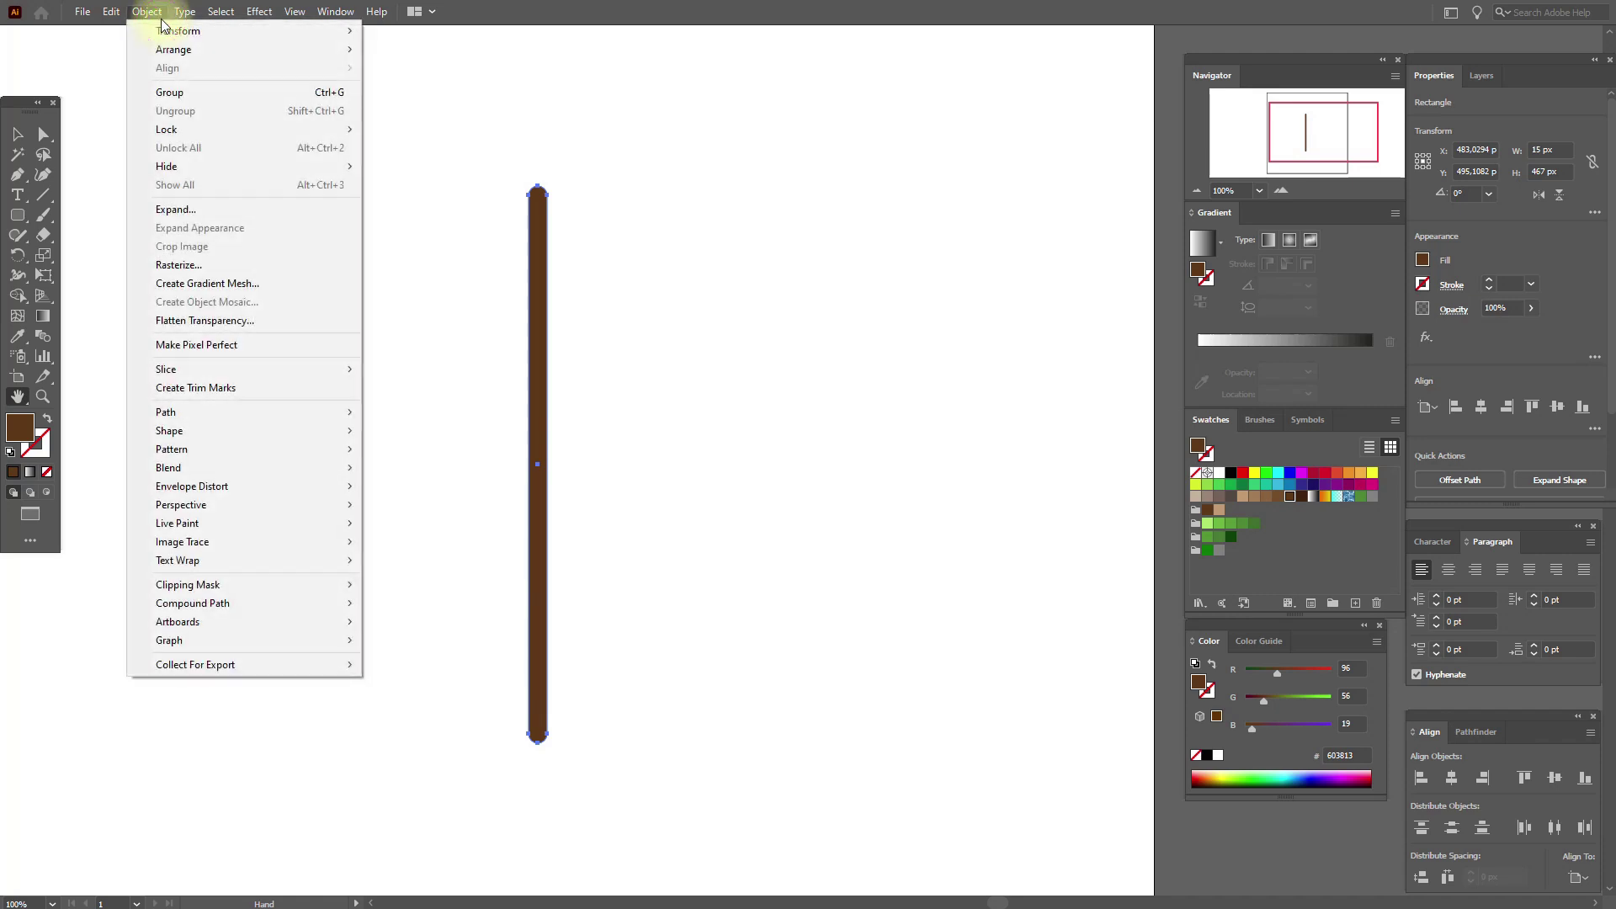
{"action": "left_click", "coordinate": [261, 283]}
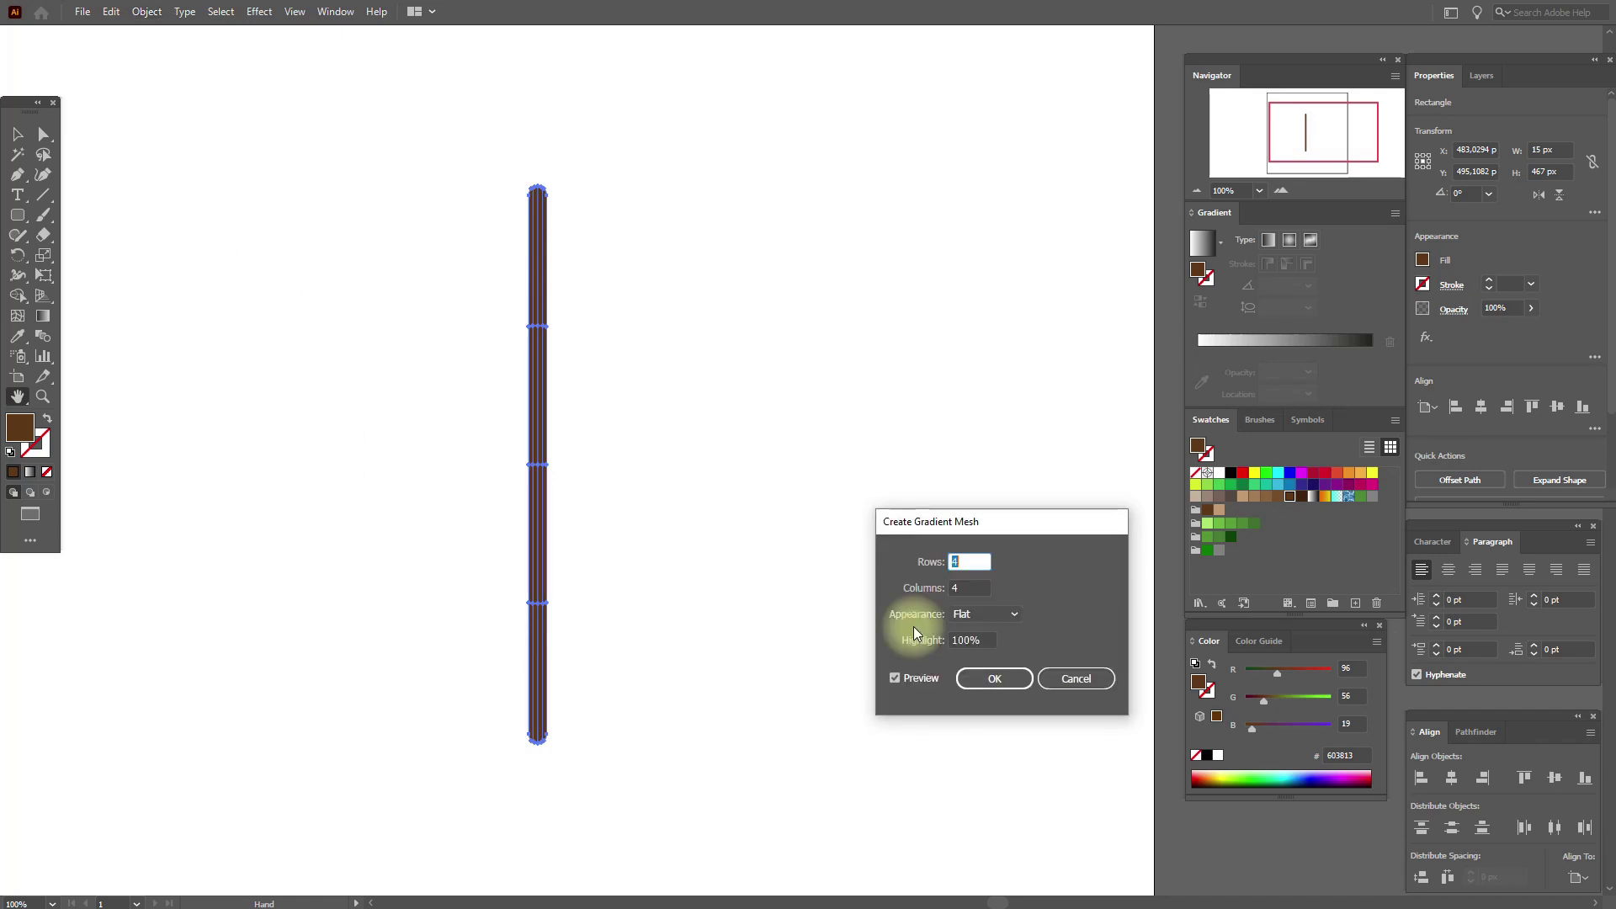
{"action": "left_click", "coordinate": [972, 587]}
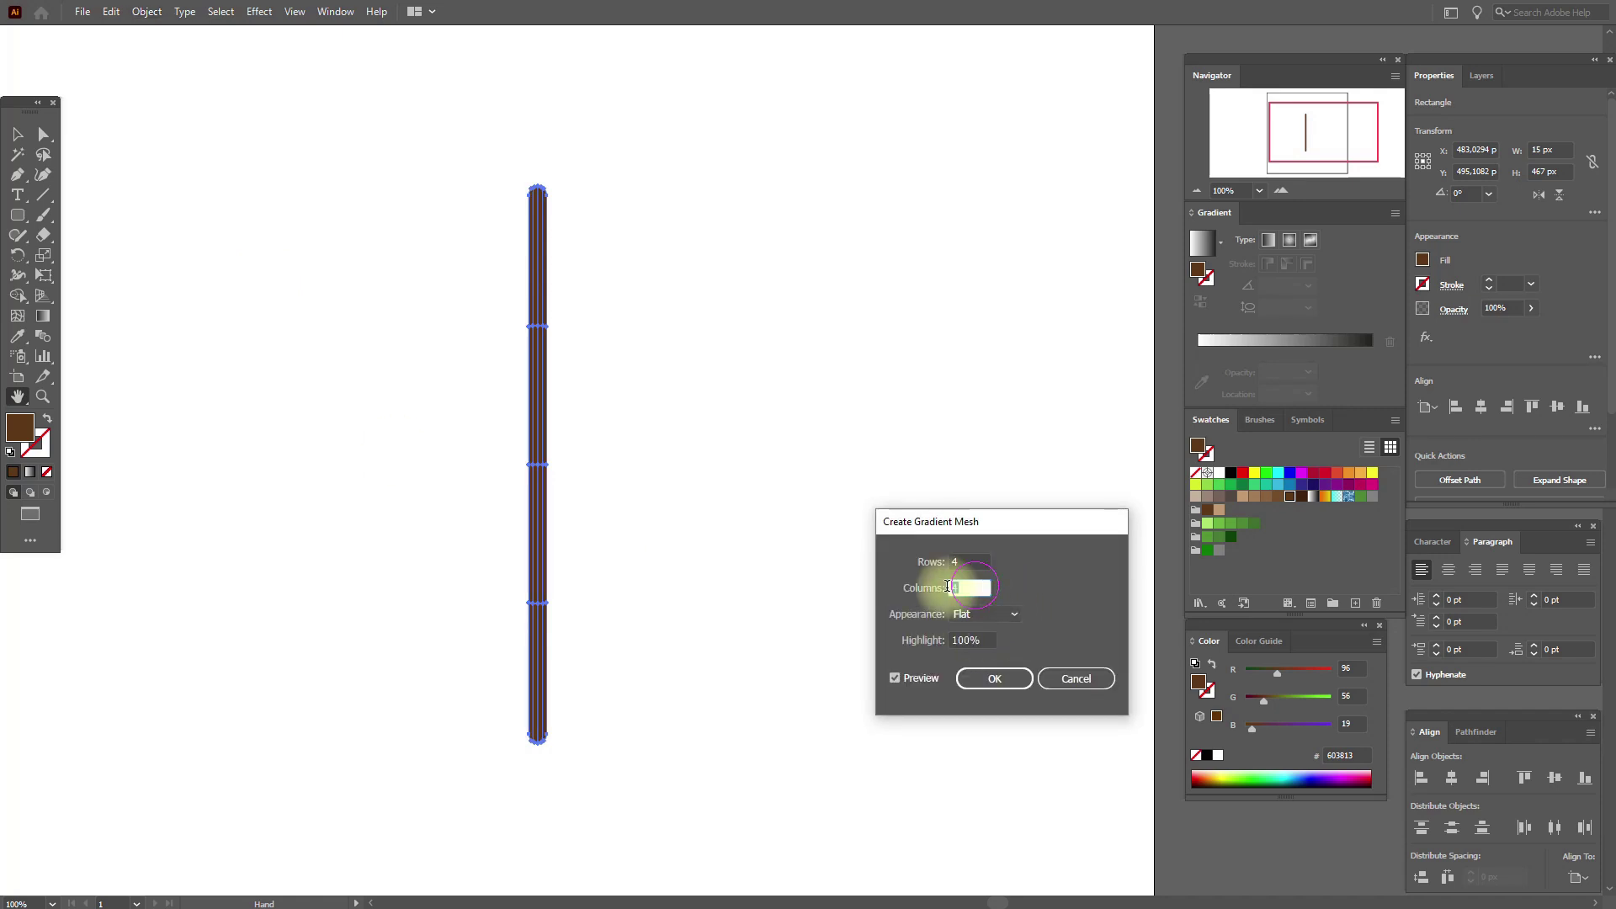
{"action": "type", "text": "2"}
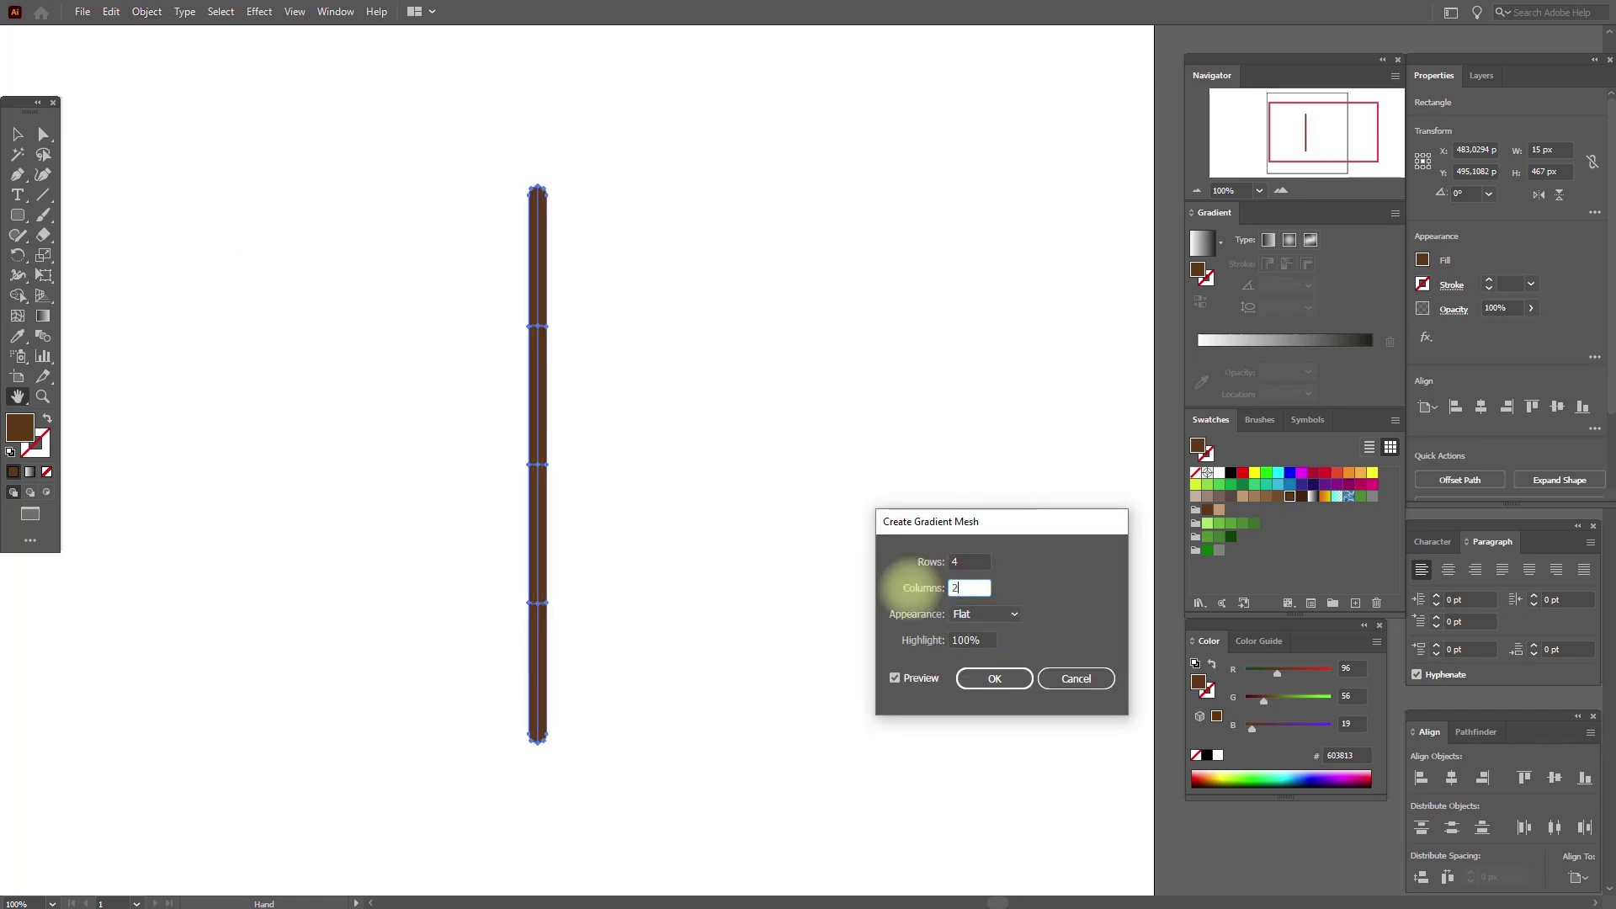
{"action": "left_click", "coordinate": [994, 678]}
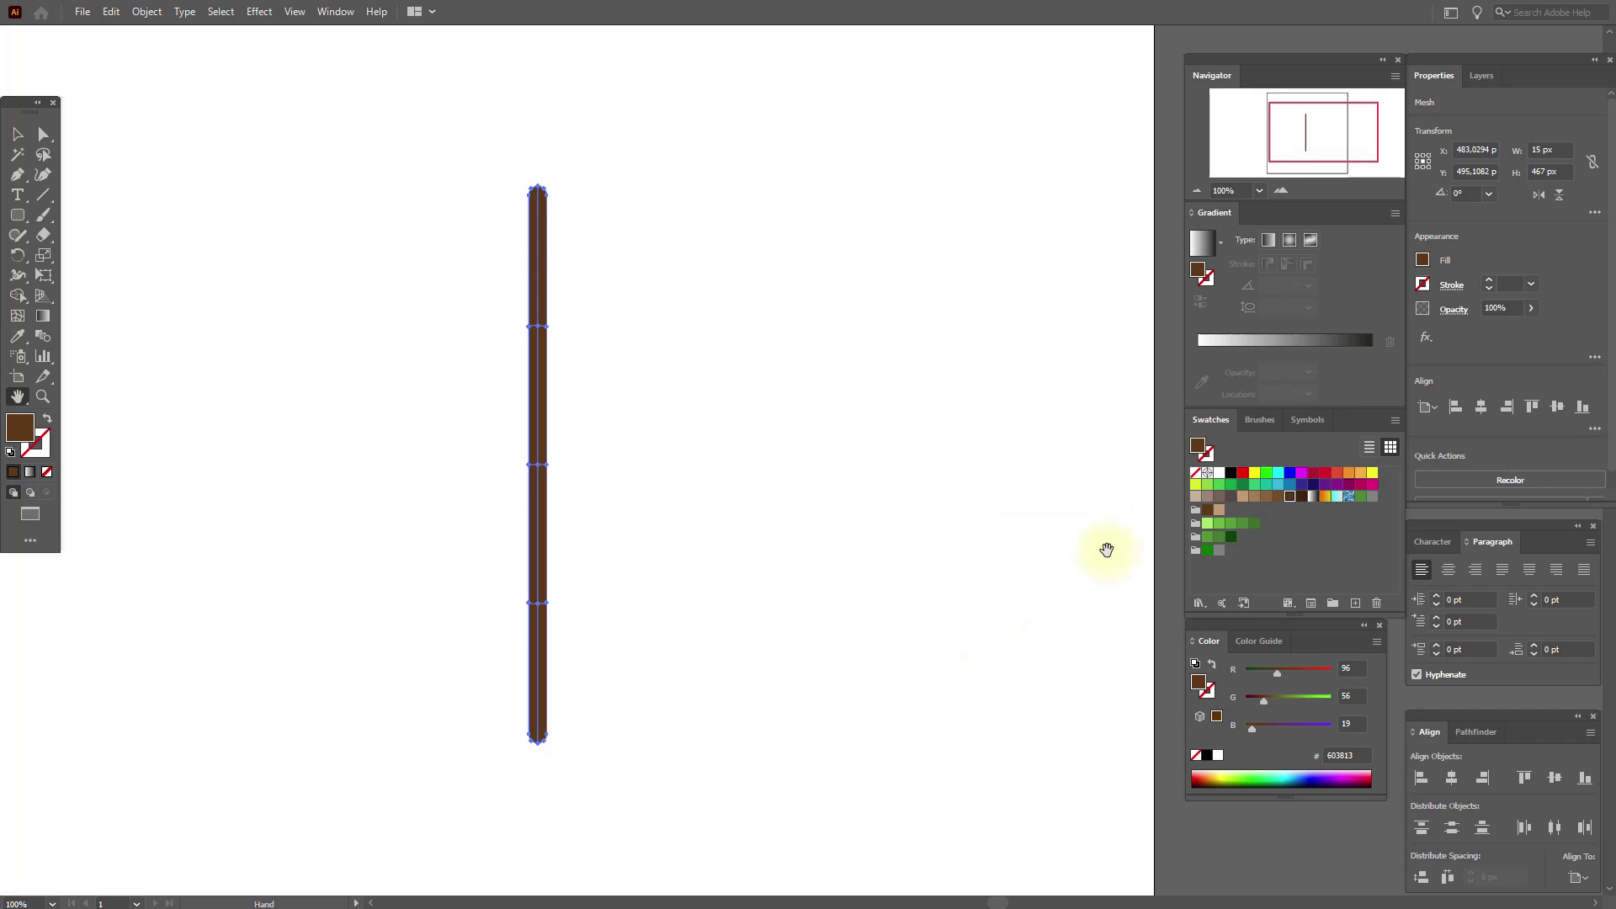
Colour the inner mesh points along the stick's centre line with the light brown swatch and deselect it.
{"action": "left_click_drag", "start_coordinate": [1220, 509], "coordinate": [537, 603]}
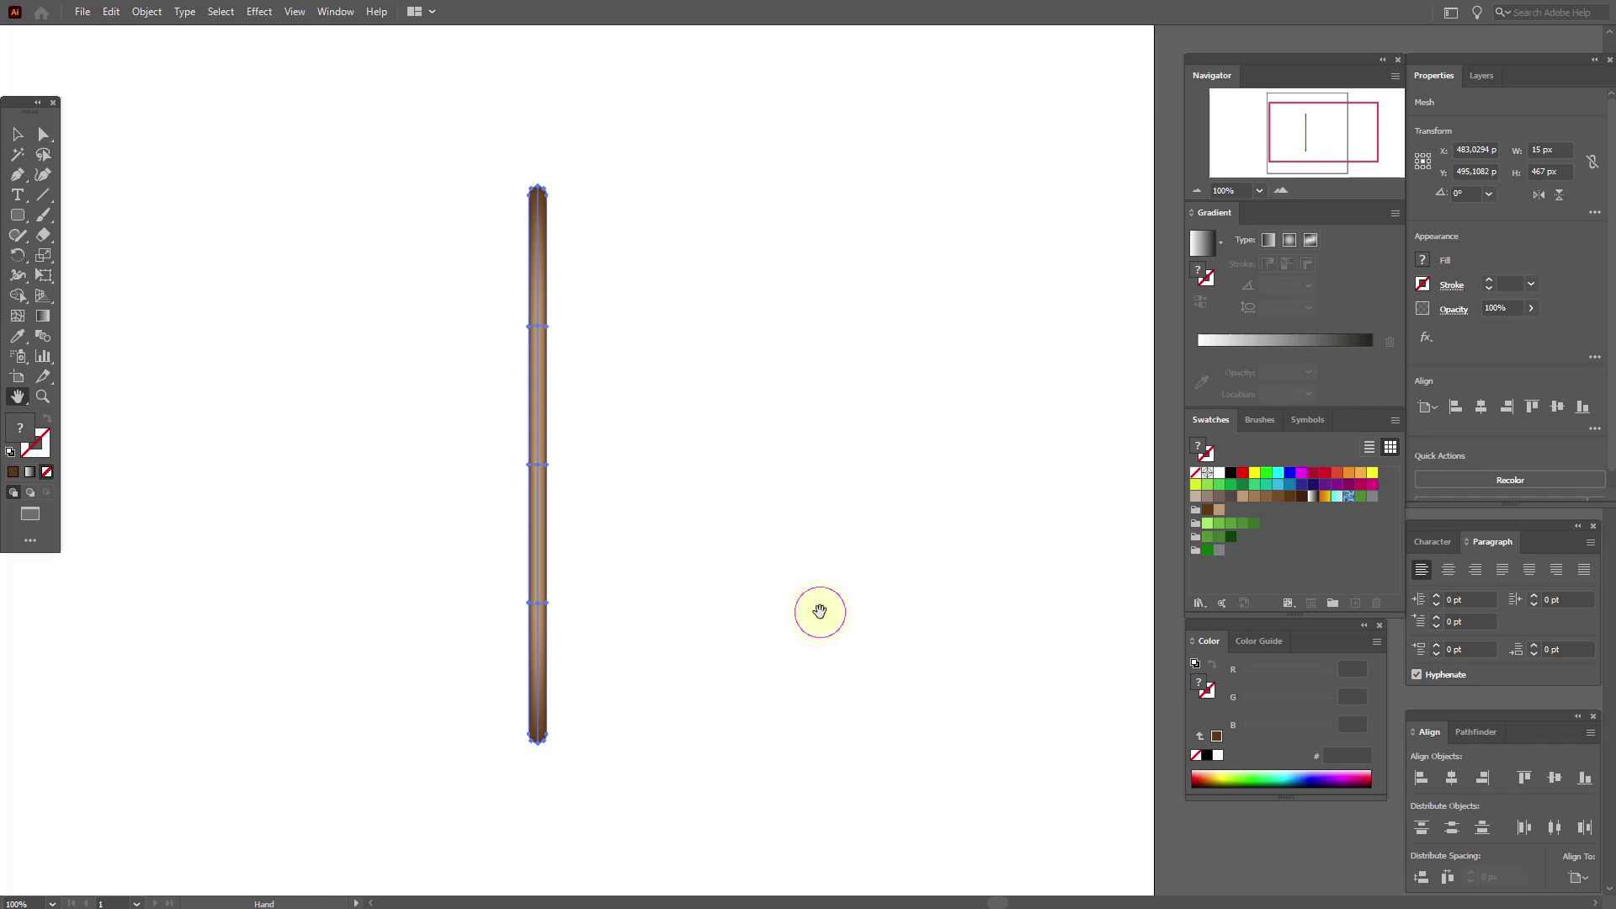
{"action": "left_click", "coordinate": [16, 134]}
{"action": "left_click", "coordinate": [271, 219]}
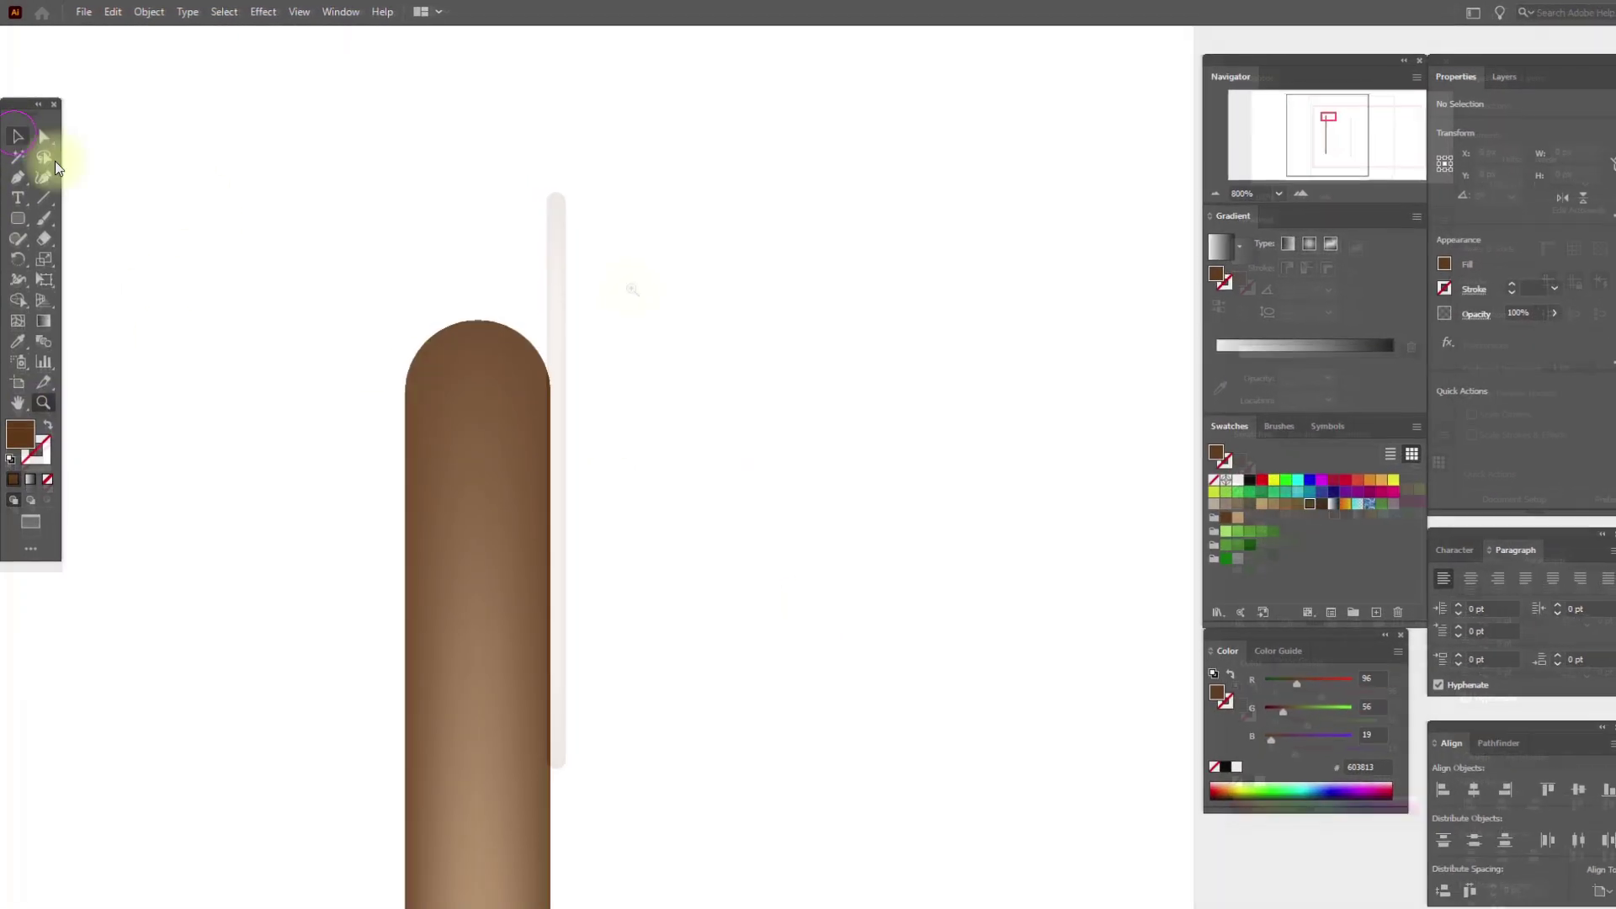
Narrow the stick's top end slightly with Perspective Distort and move the stick toward the artboard's left edge.
{"action": "left_click", "coordinate": [452, 394]}
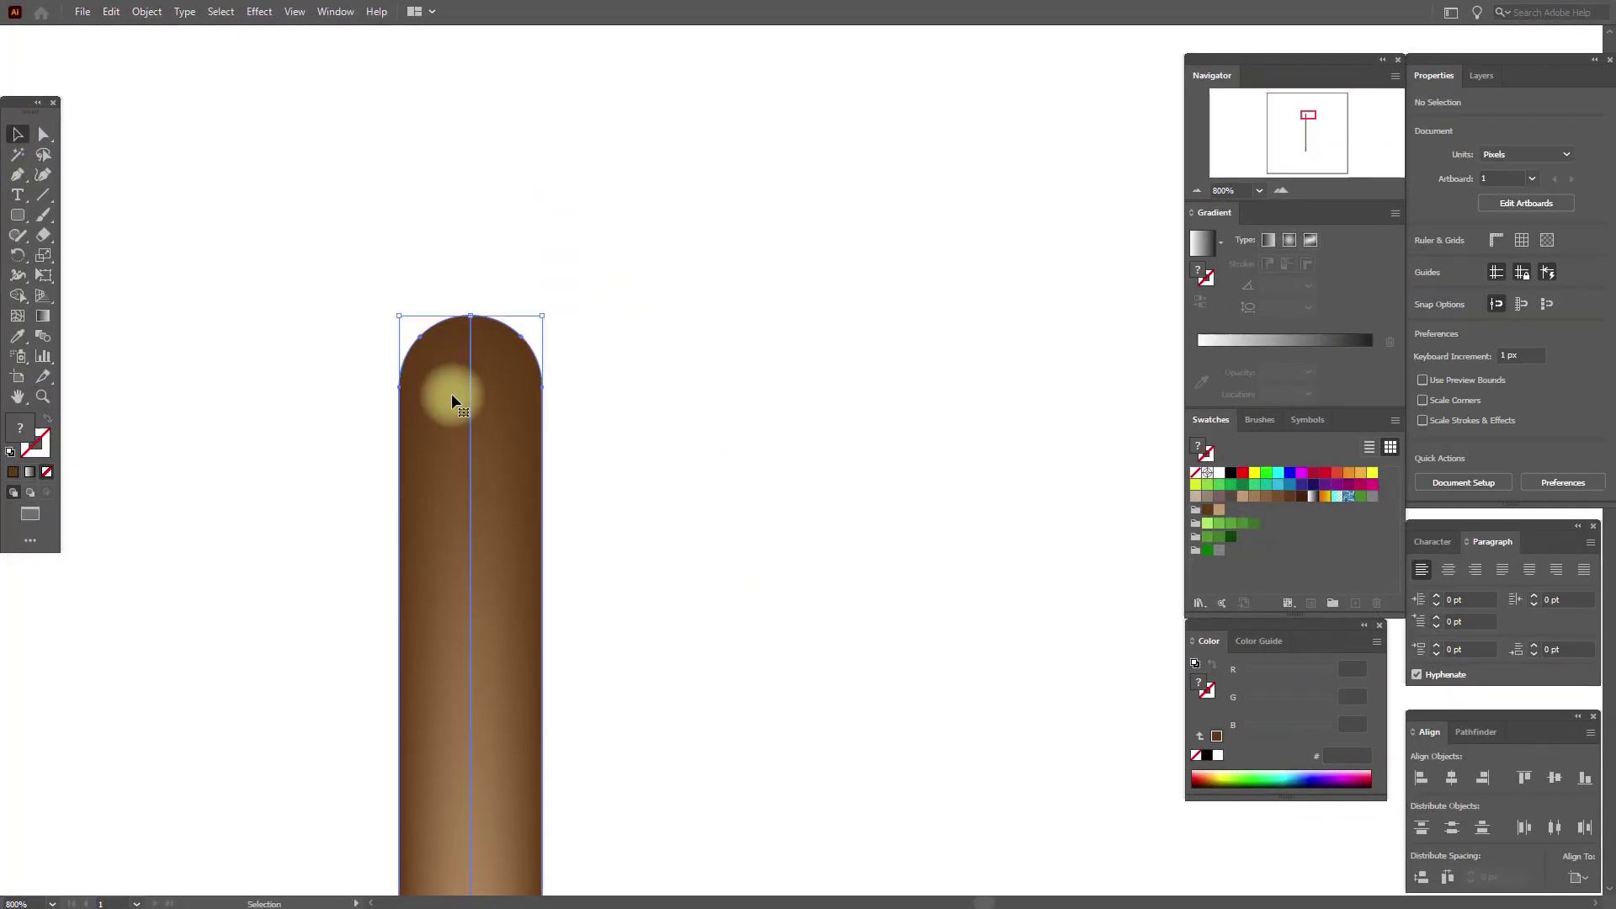
{"action": "left_click", "coordinate": [44, 276]}
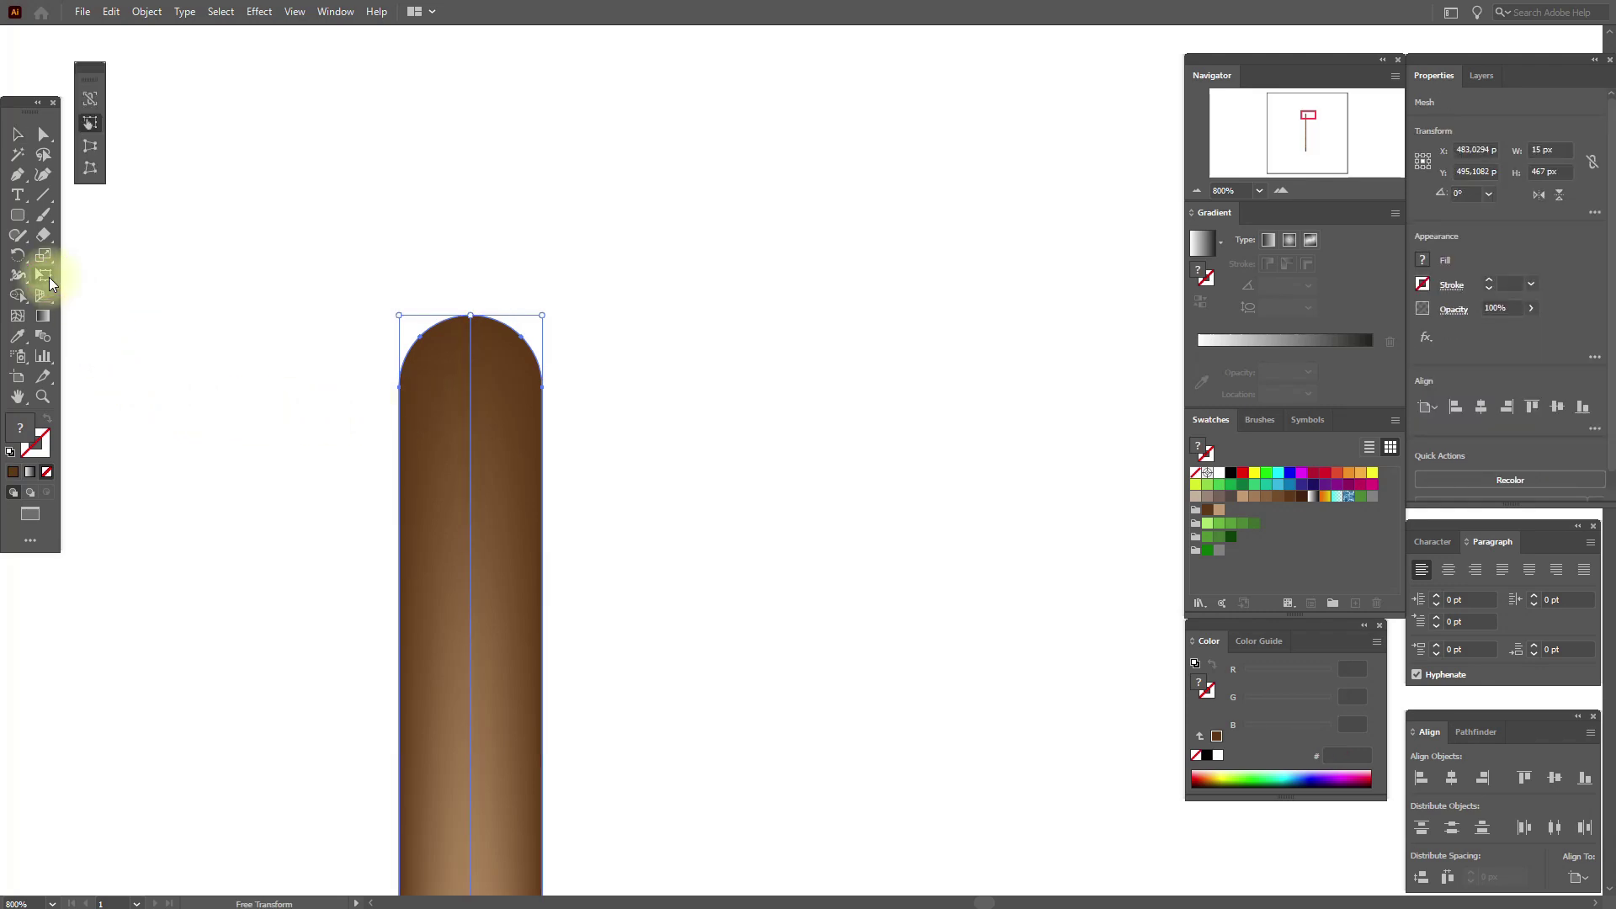
{"action": "left_click", "coordinate": [94, 148]}
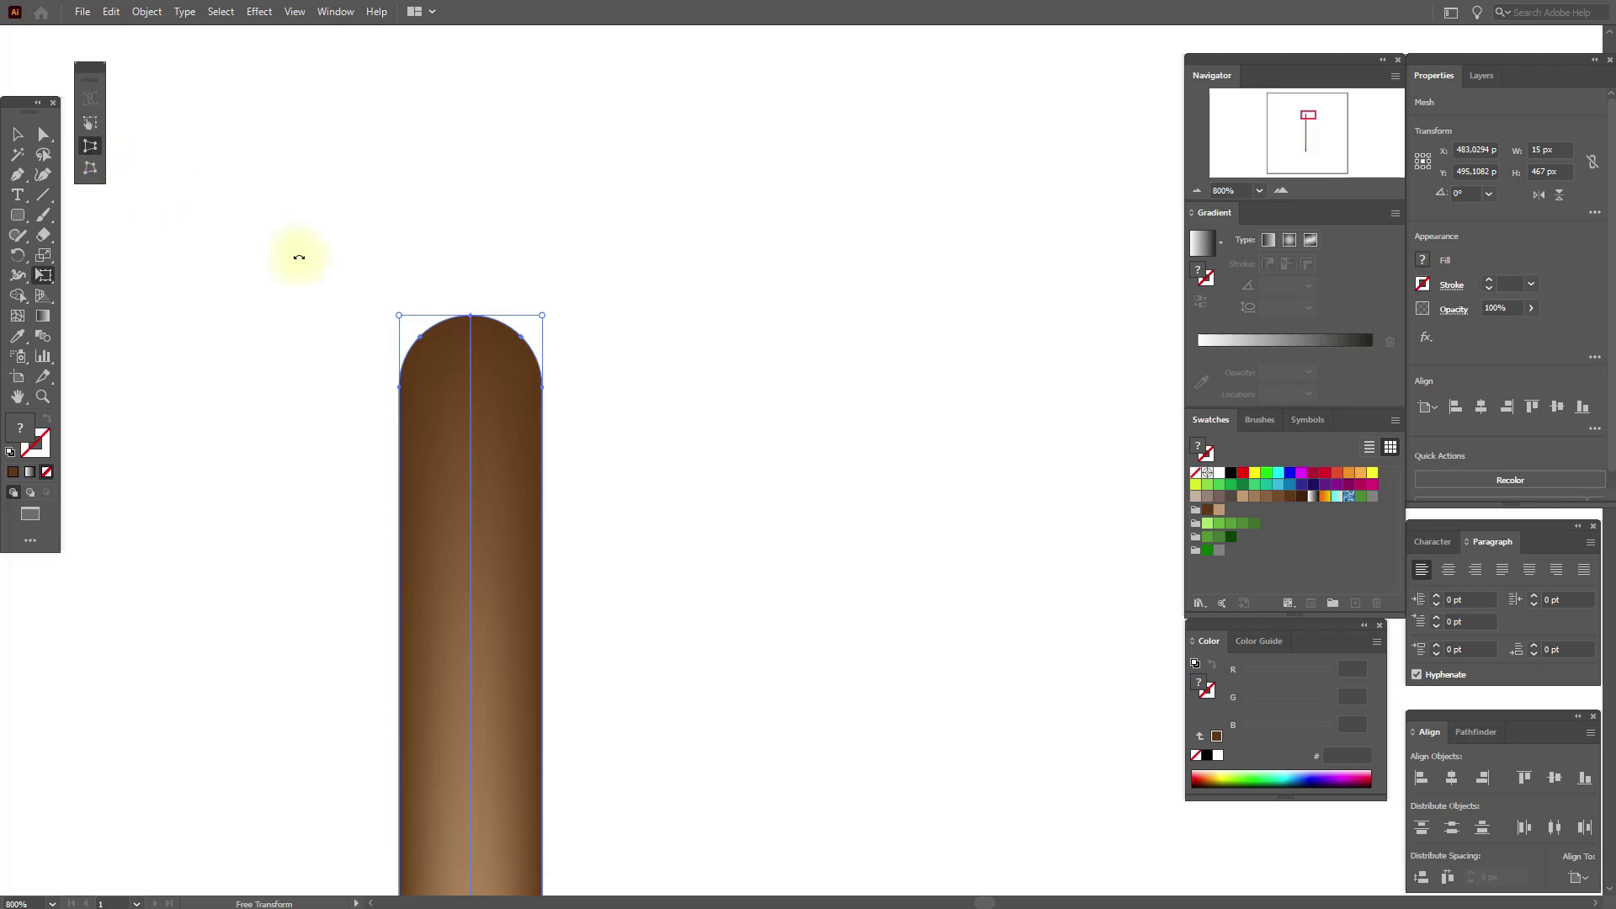
{"action": "left_click_drag", "start_coordinate": [400, 316], "coordinate": [407, 317]}
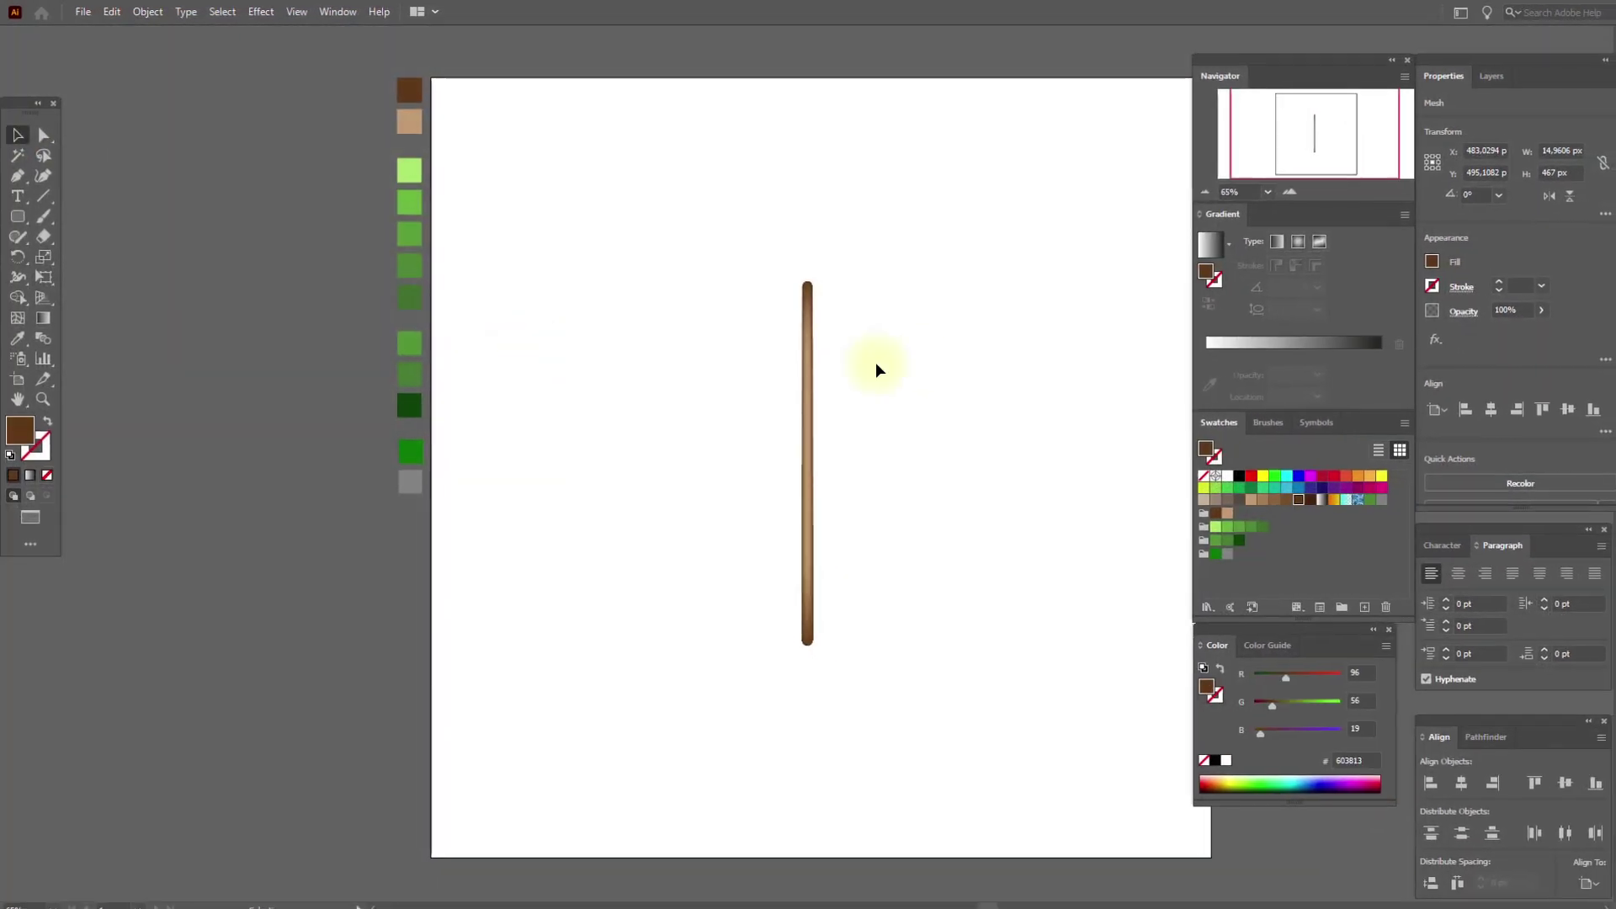
{"action": "left_click", "coordinate": [773, 310]}
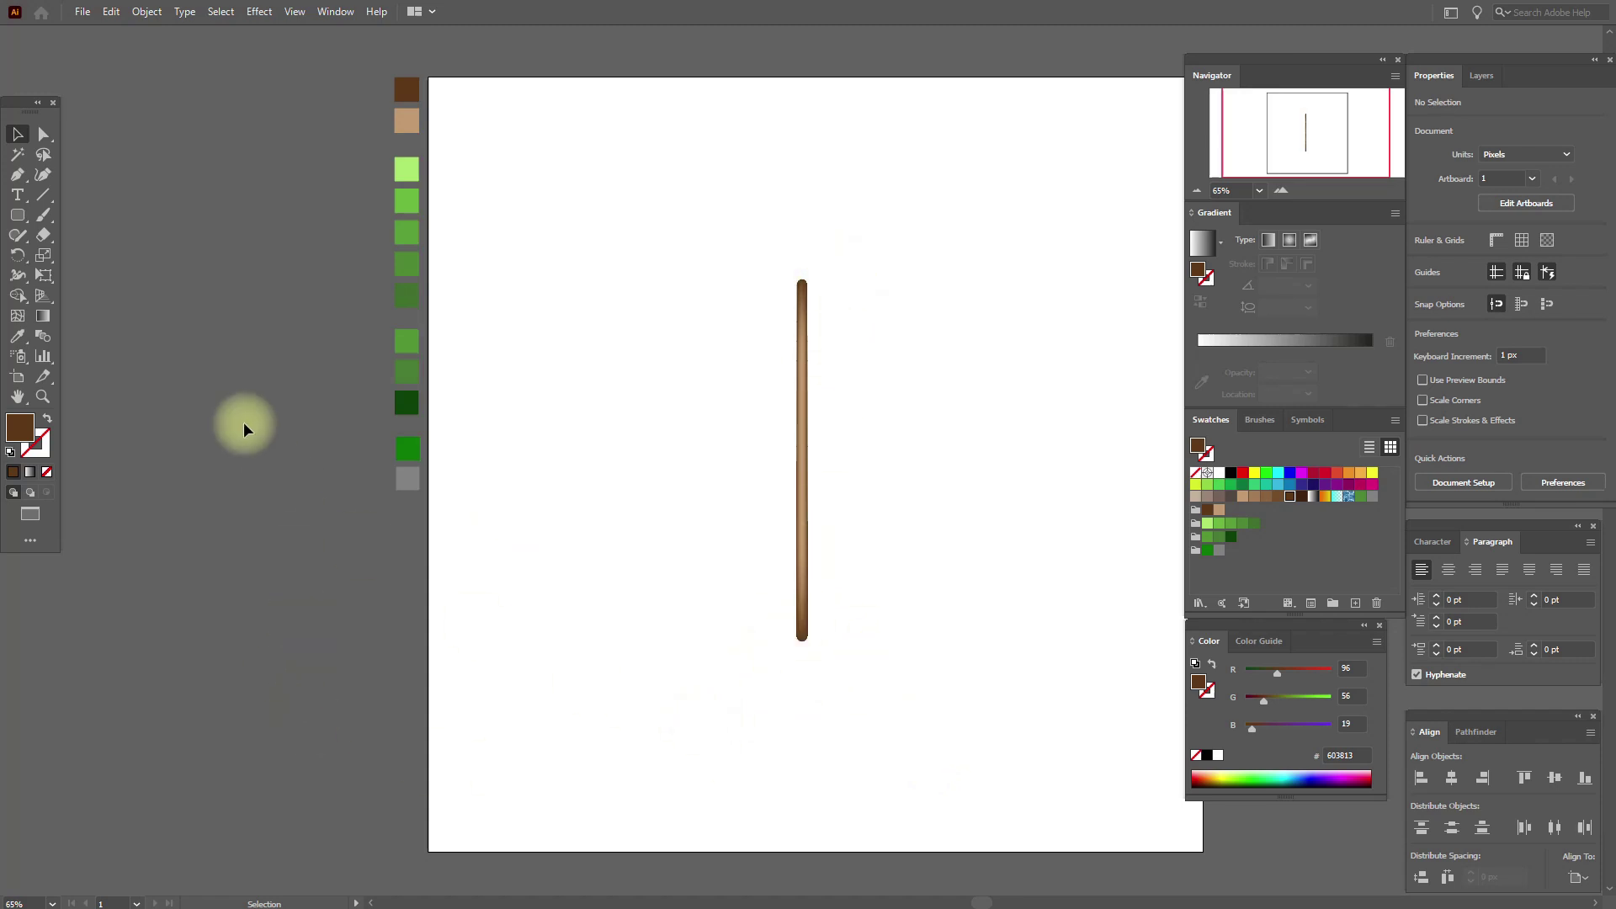
{"action": "left_click_drag", "start_coordinate": [805, 444], "coordinate": [500, 447]}
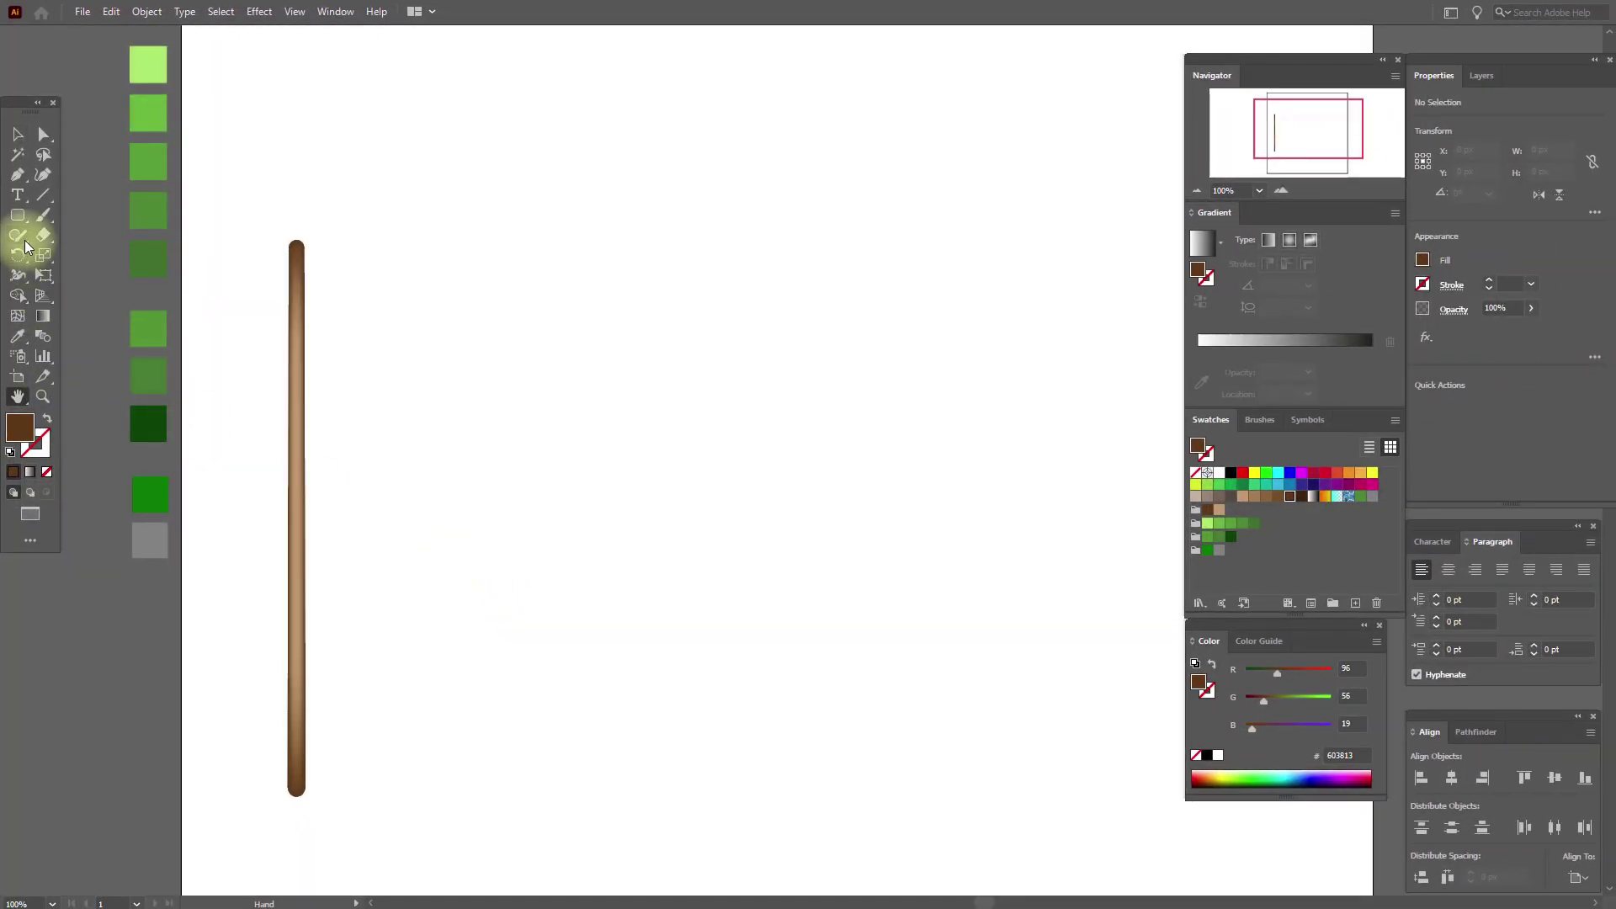
Create an 11 × 88 px ellipse filled with the lightest green and place it to the right of the stick.
{"action": "left_click", "coordinate": [18, 338]}
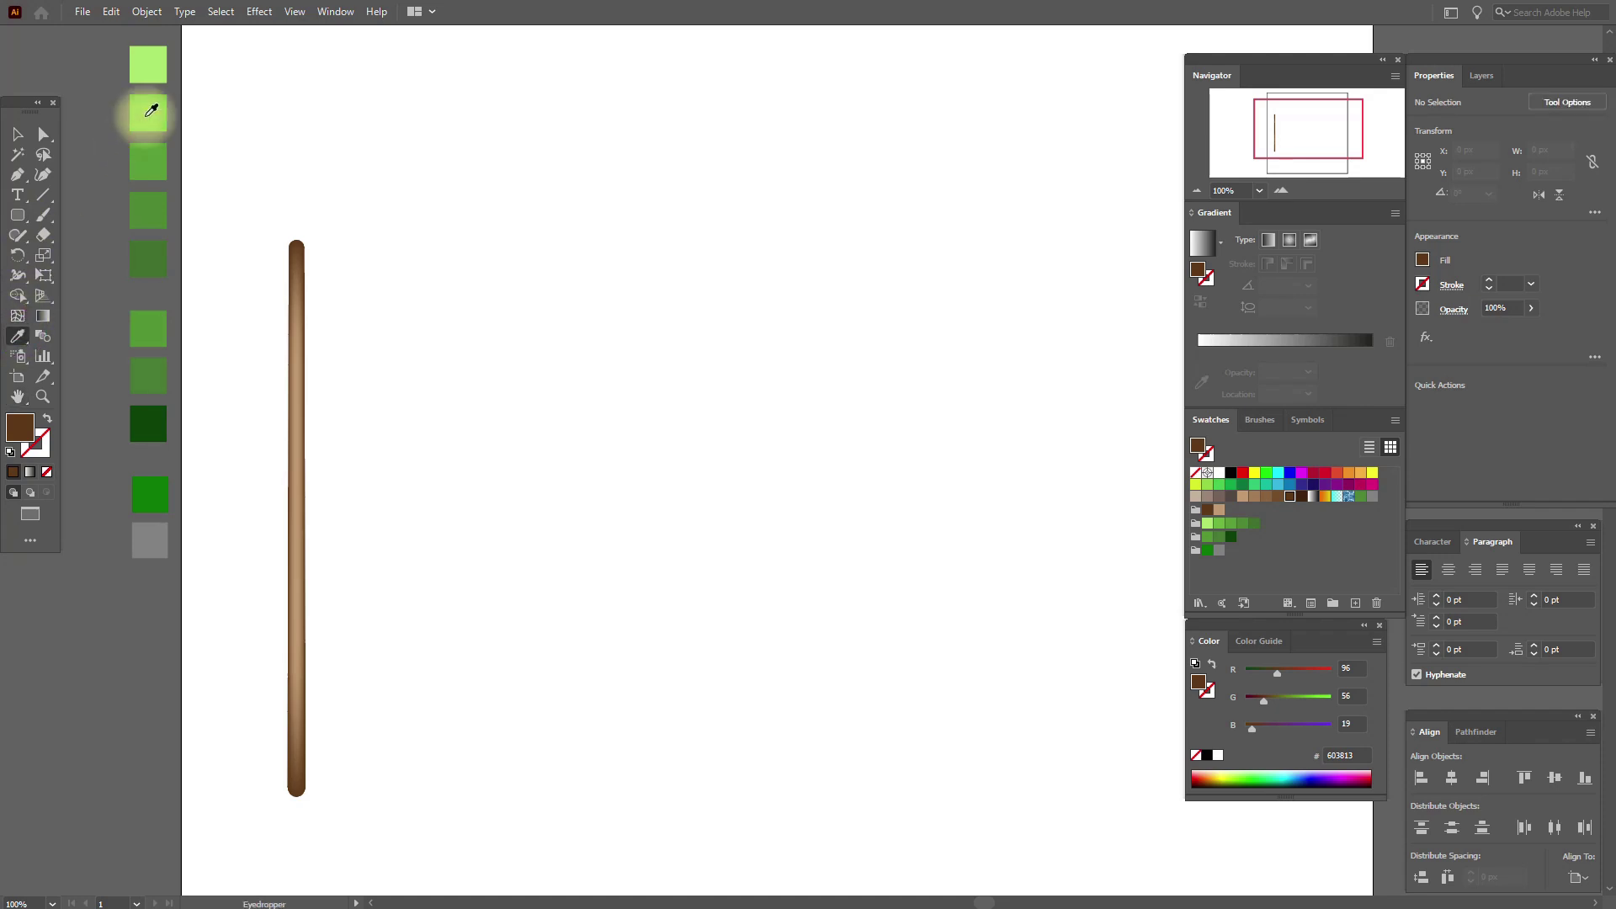
{"action": "left_click", "coordinate": [152, 65]}
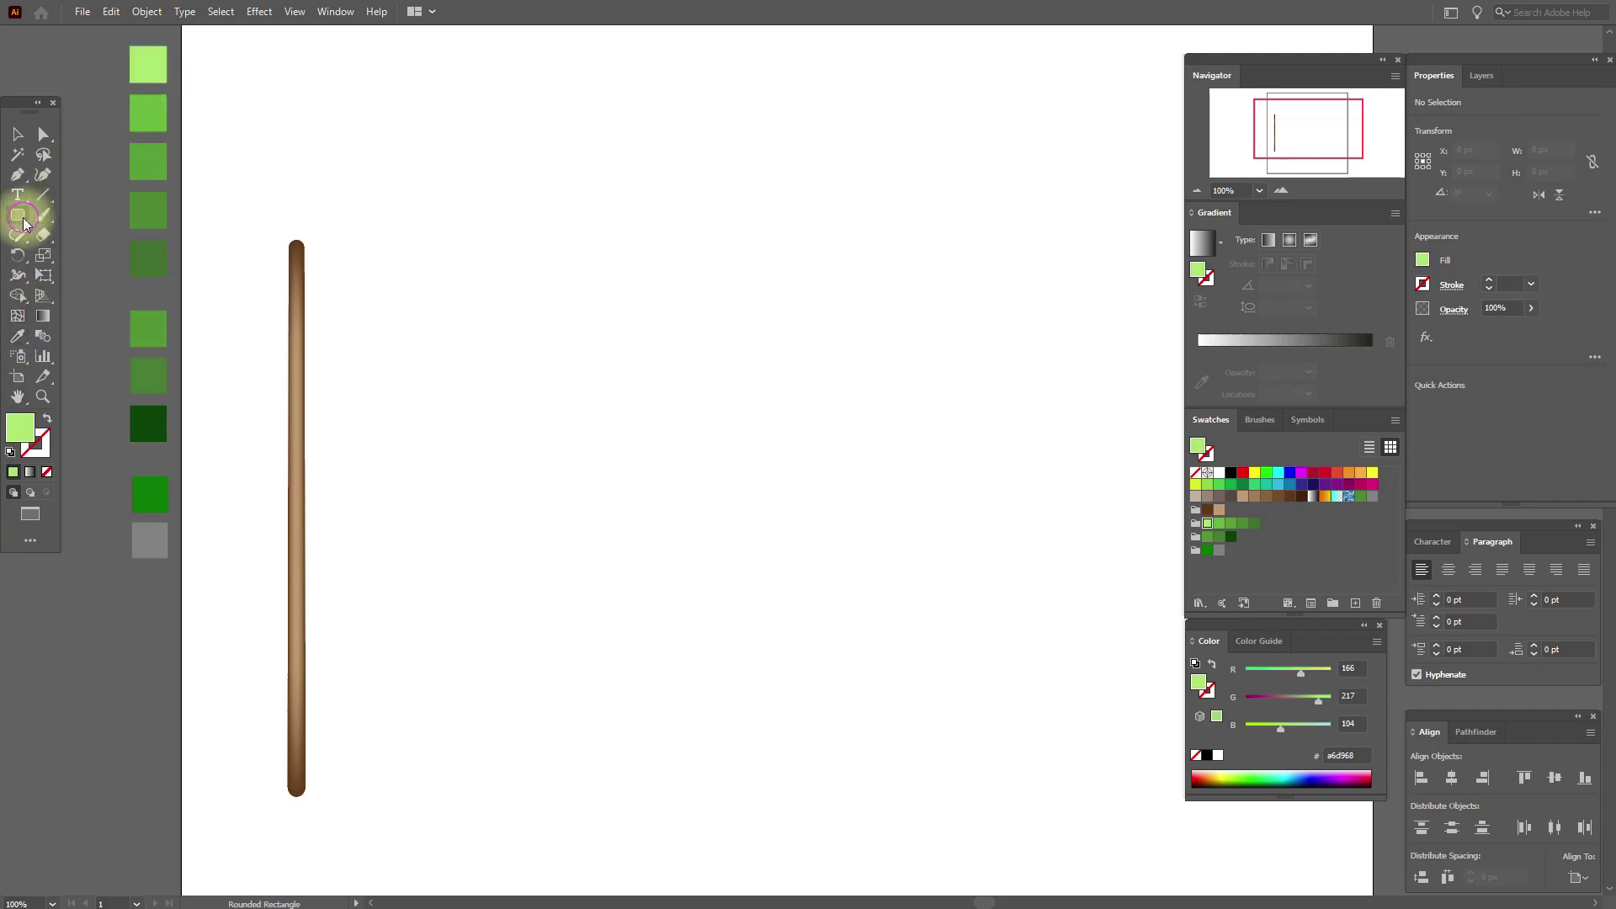
{"action": "left_click", "coordinate": [18, 215]}
{"action": "left_click", "coordinate": [82, 255]}
{"action": "left_click", "coordinate": [638, 336]}
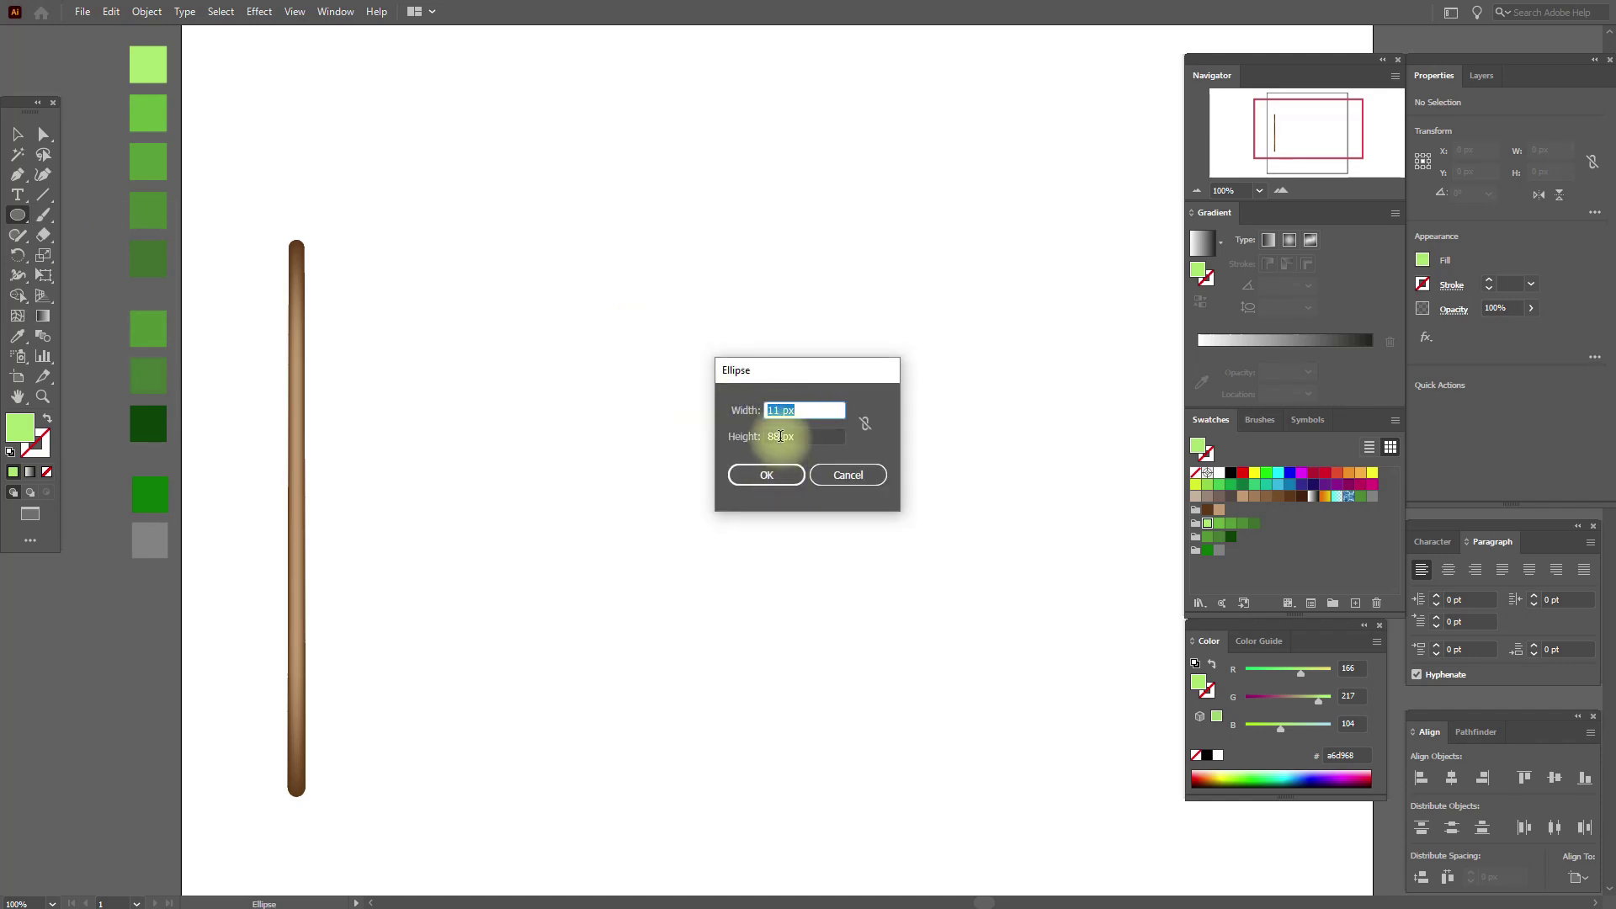
{"action": "left_click", "coordinate": [770, 473]}
{"action": "left_click", "coordinate": [17, 134]}
{"action": "left_click_drag", "start_coordinate": [642, 384], "coordinate": [452, 392]}
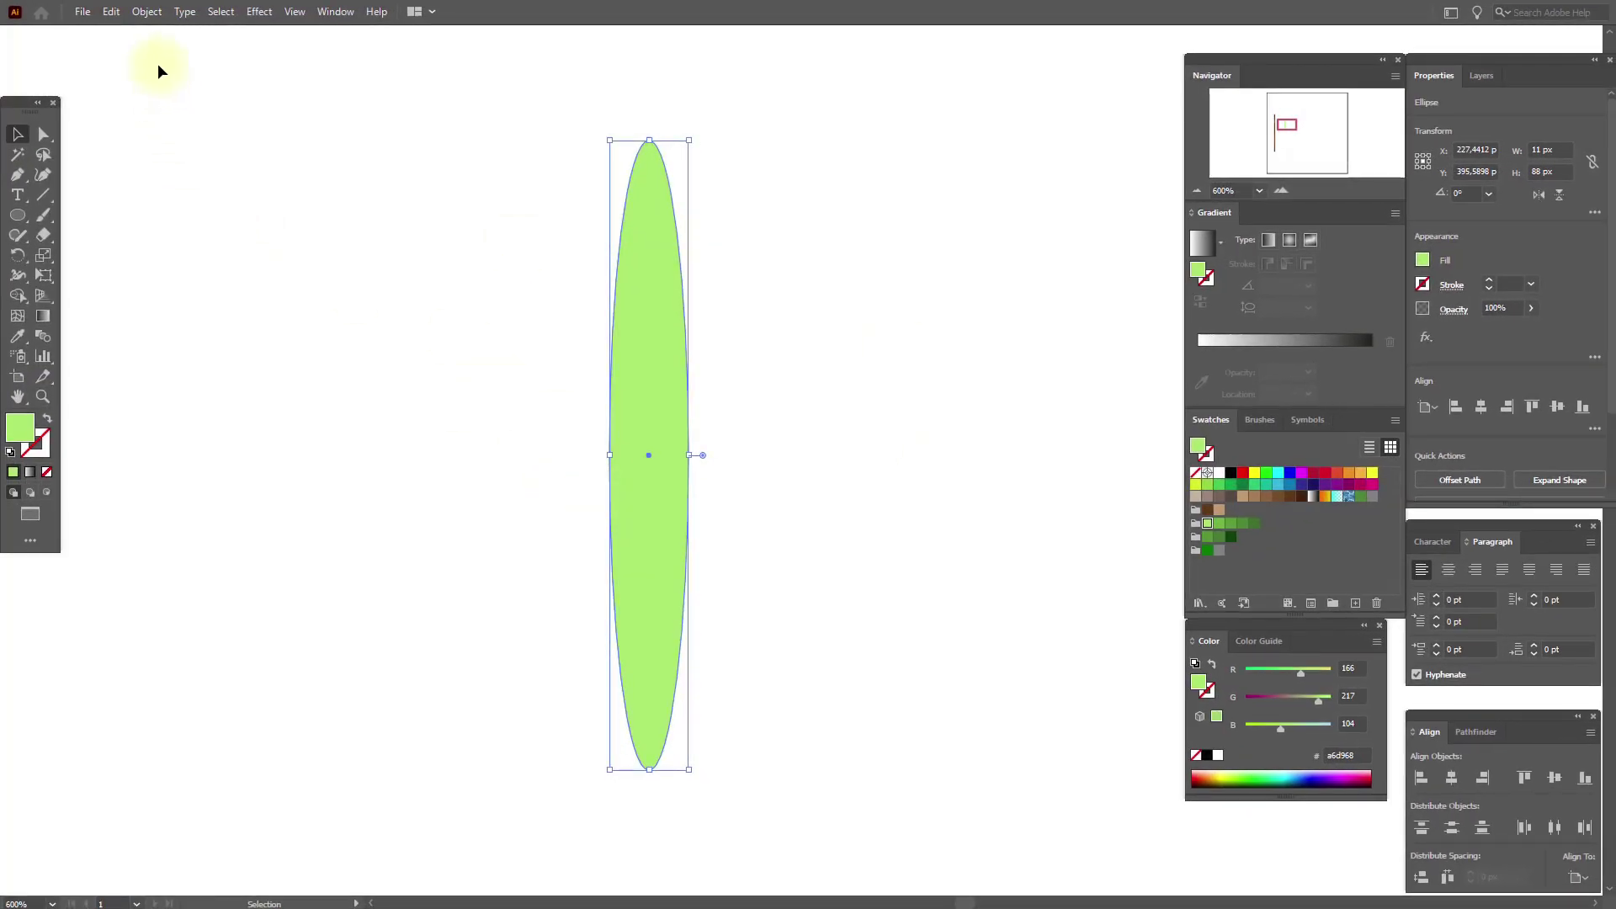
Convert the green ellipse to a gradient mesh with 4 rows, 4 columns and flat appearance.
{"action": "left_click", "coordinate": [147, 12]}
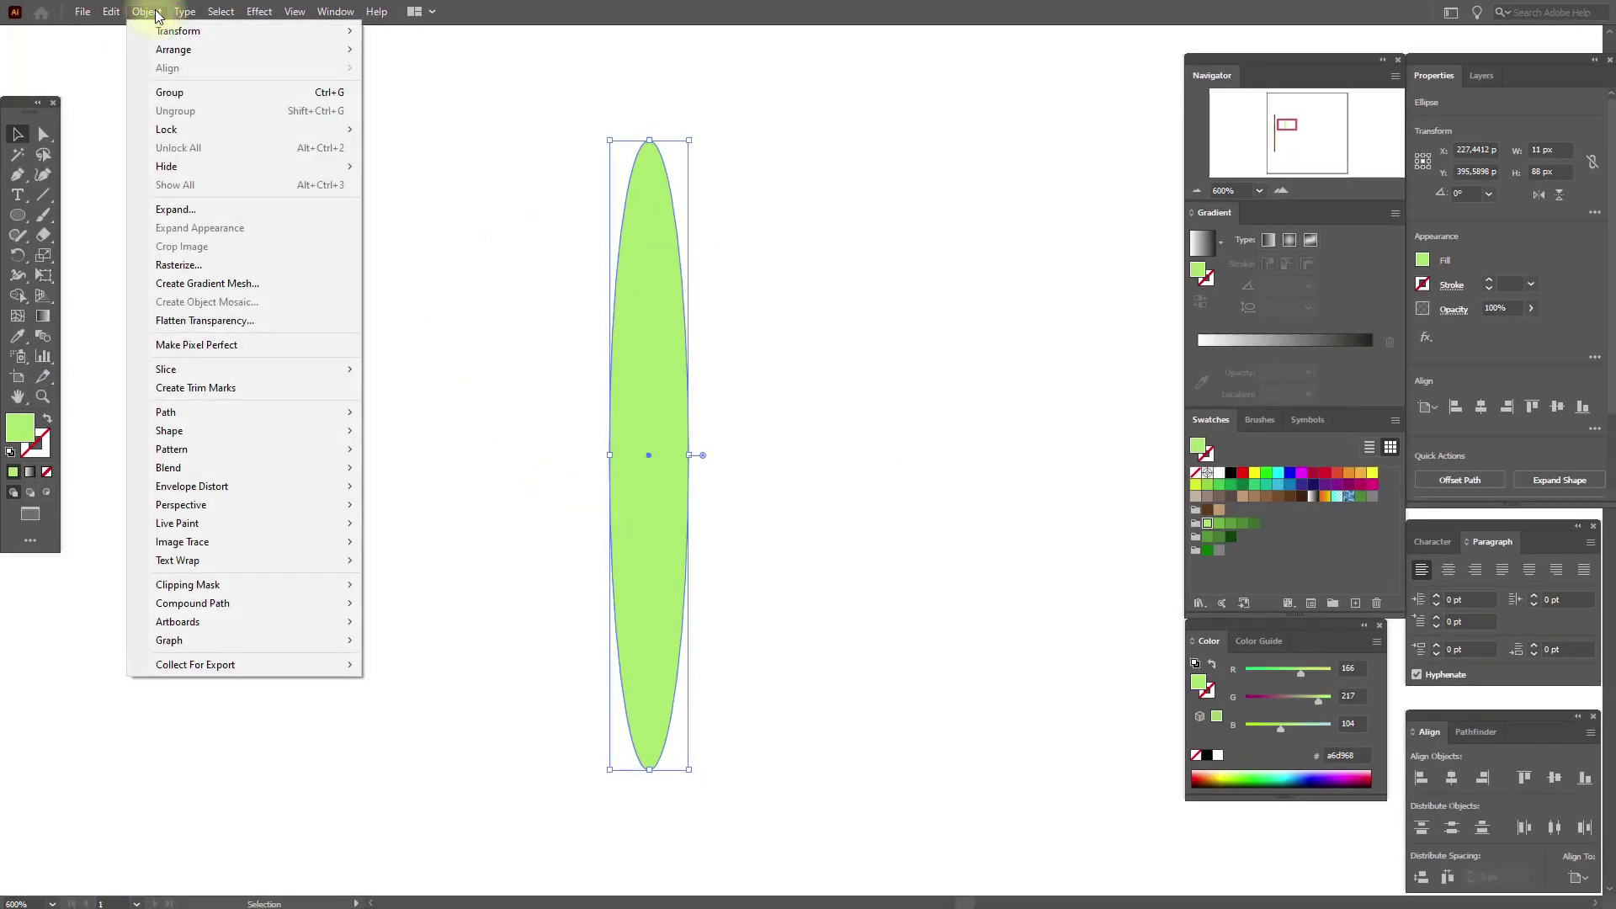
{"action": "left_click", "coordinate": [270, 283]}
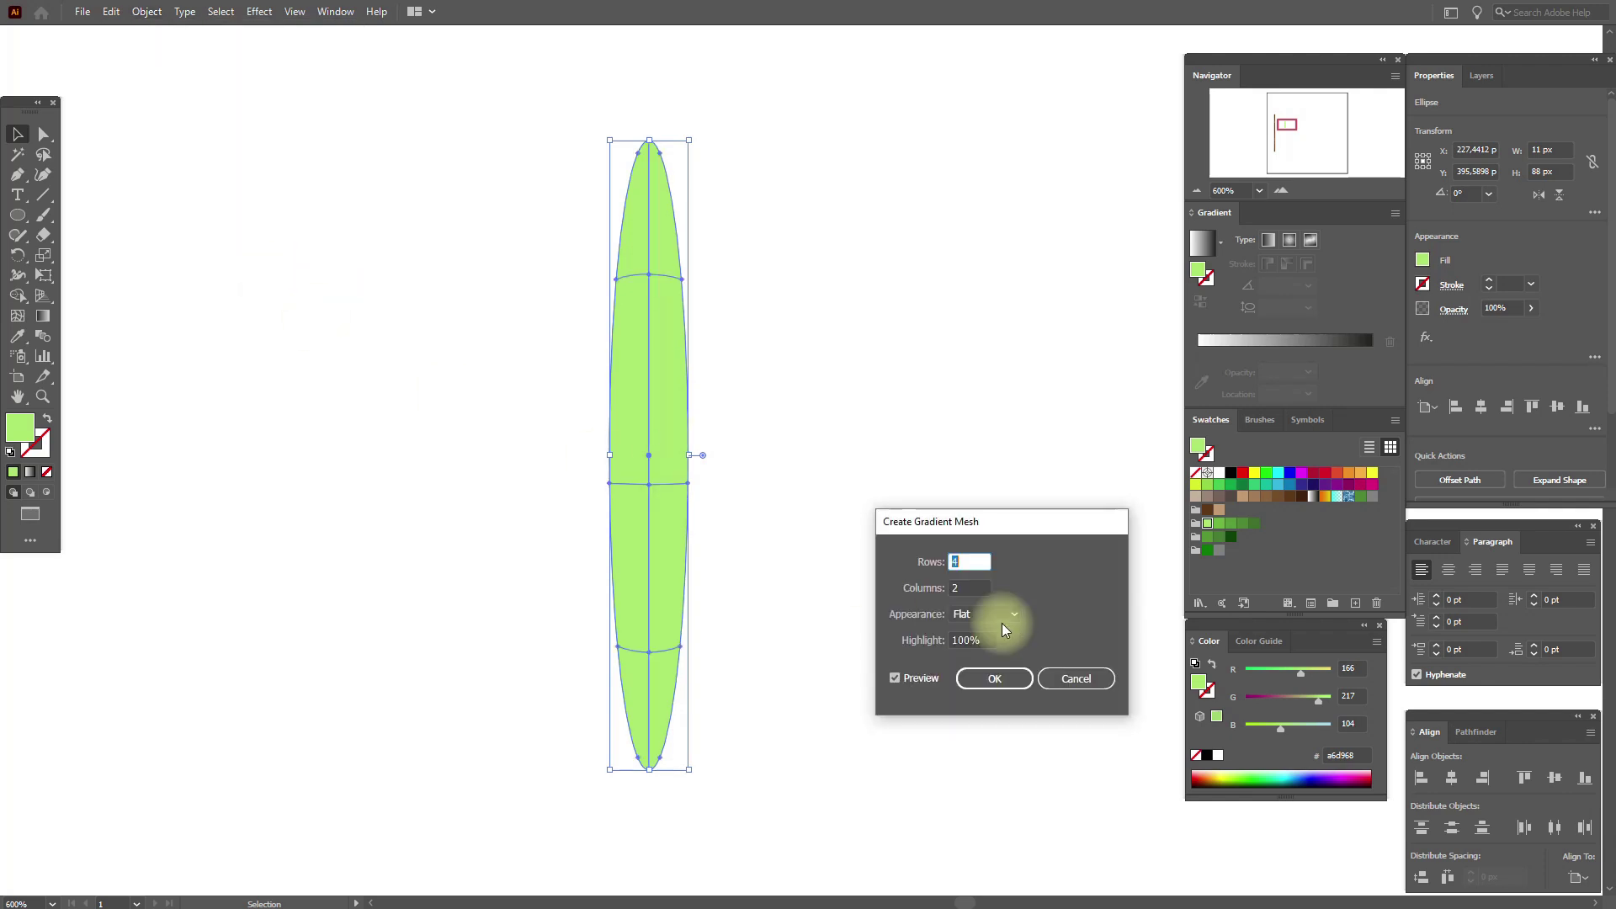
{"action": "key", "text": "Tab"}
{"action": "type", "text": "4"}
{"action": "left_click", "coordinate": [995, 678]}
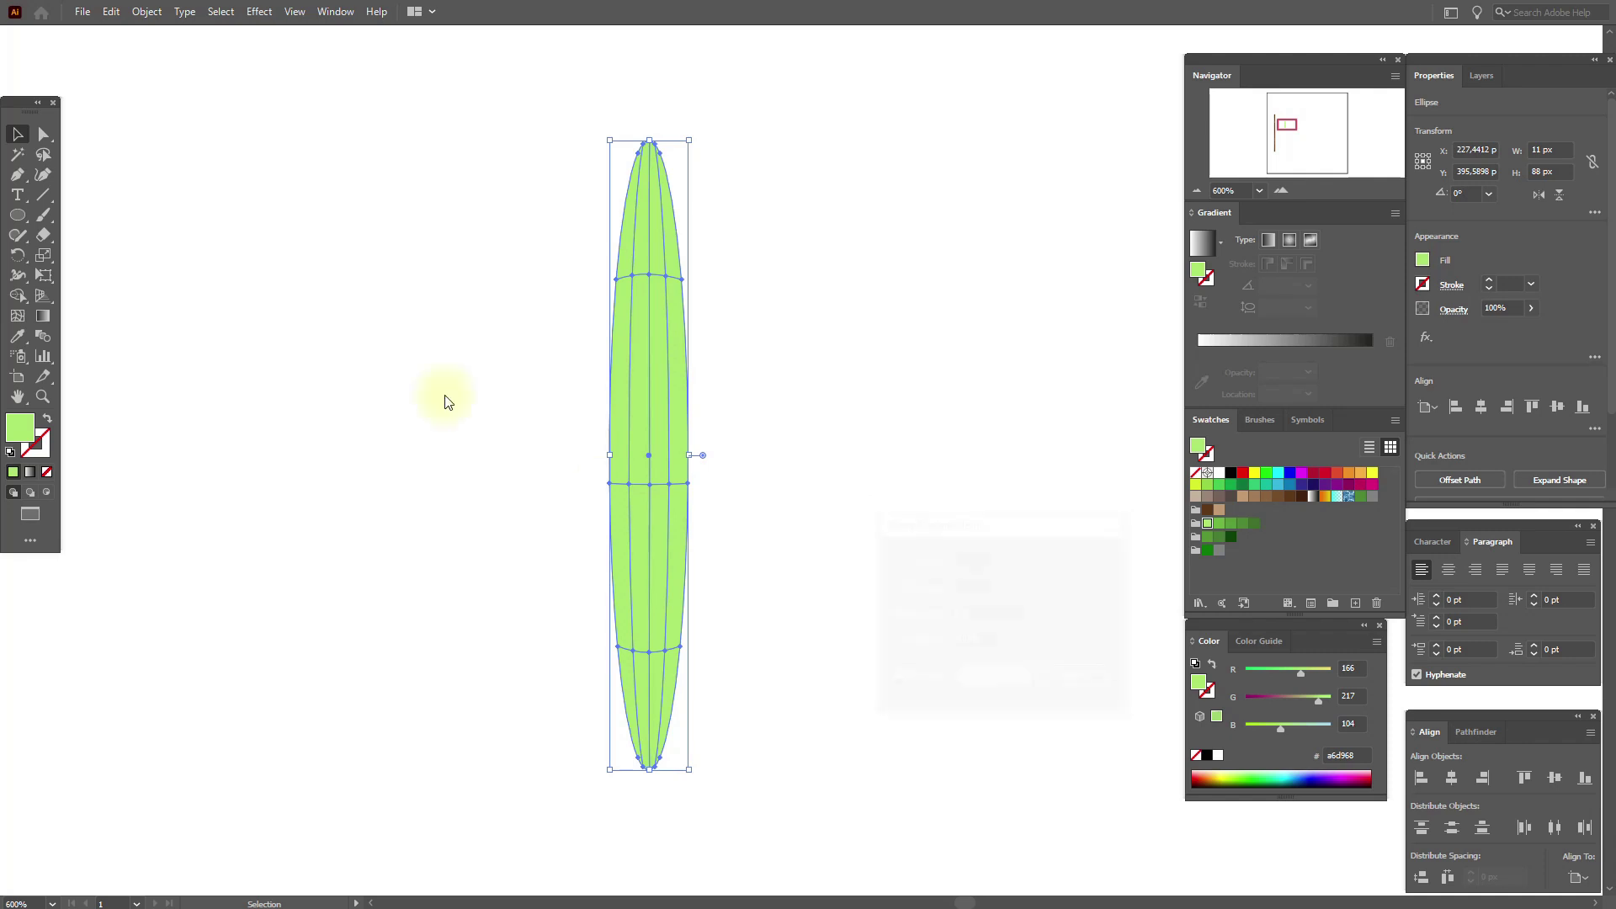
Nudge the mesh points beside the centre line inward on the ellipse's upper and lower mesh rows.
{"action": "left_click", "coordinate": [43, 135]}
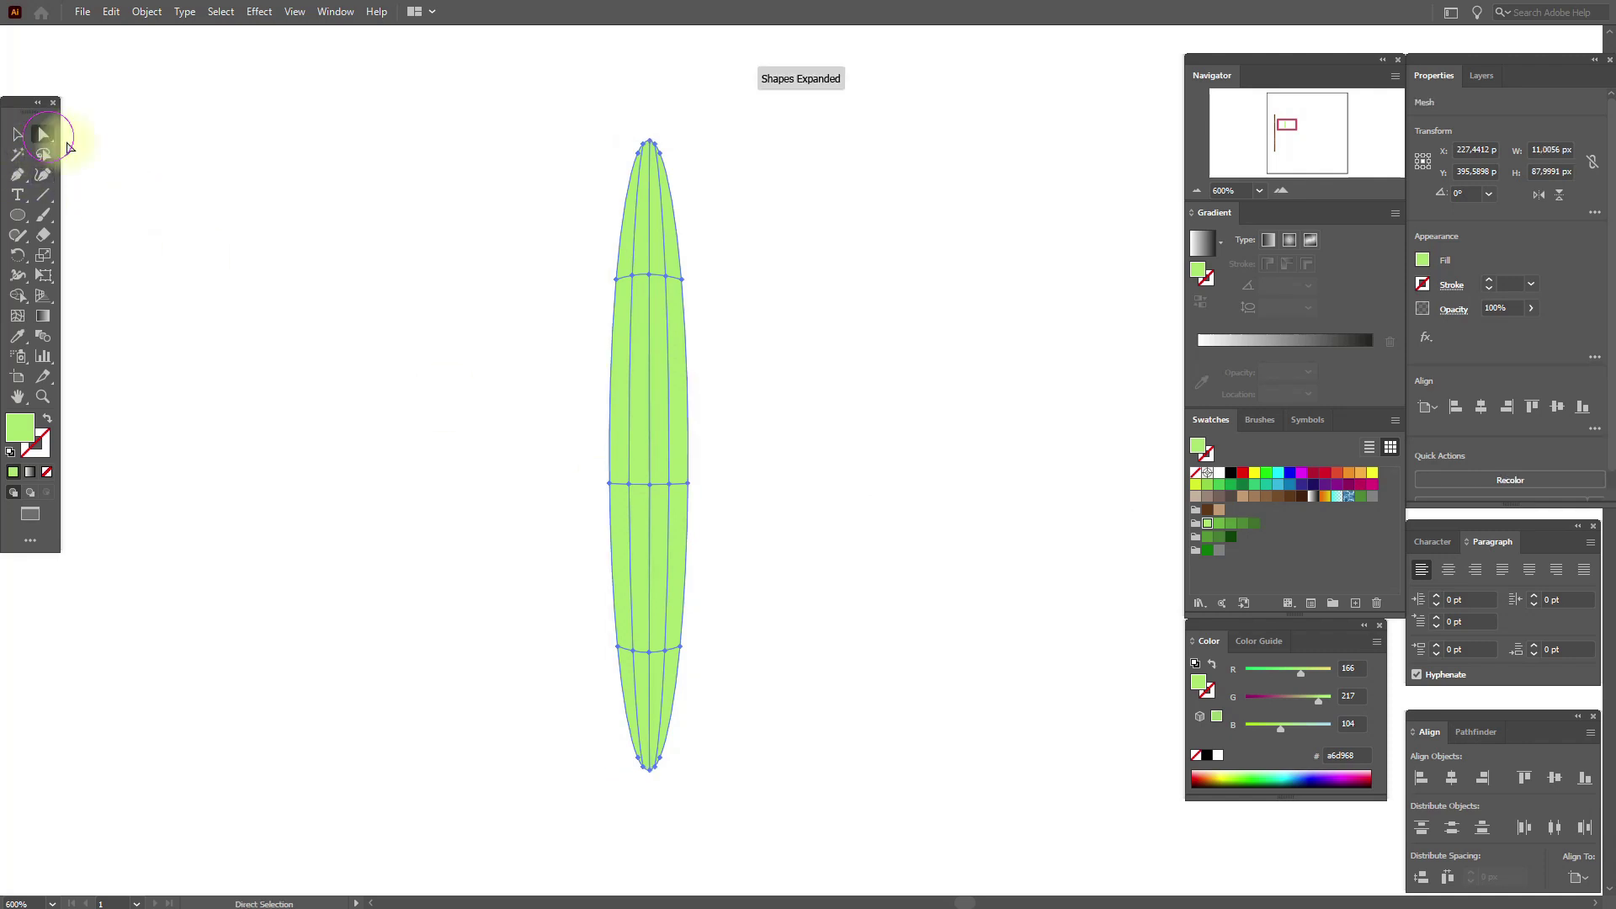
{"action": "left_click", "coordinate": [632, 276]}
{"action": "key", "text": "Right"}
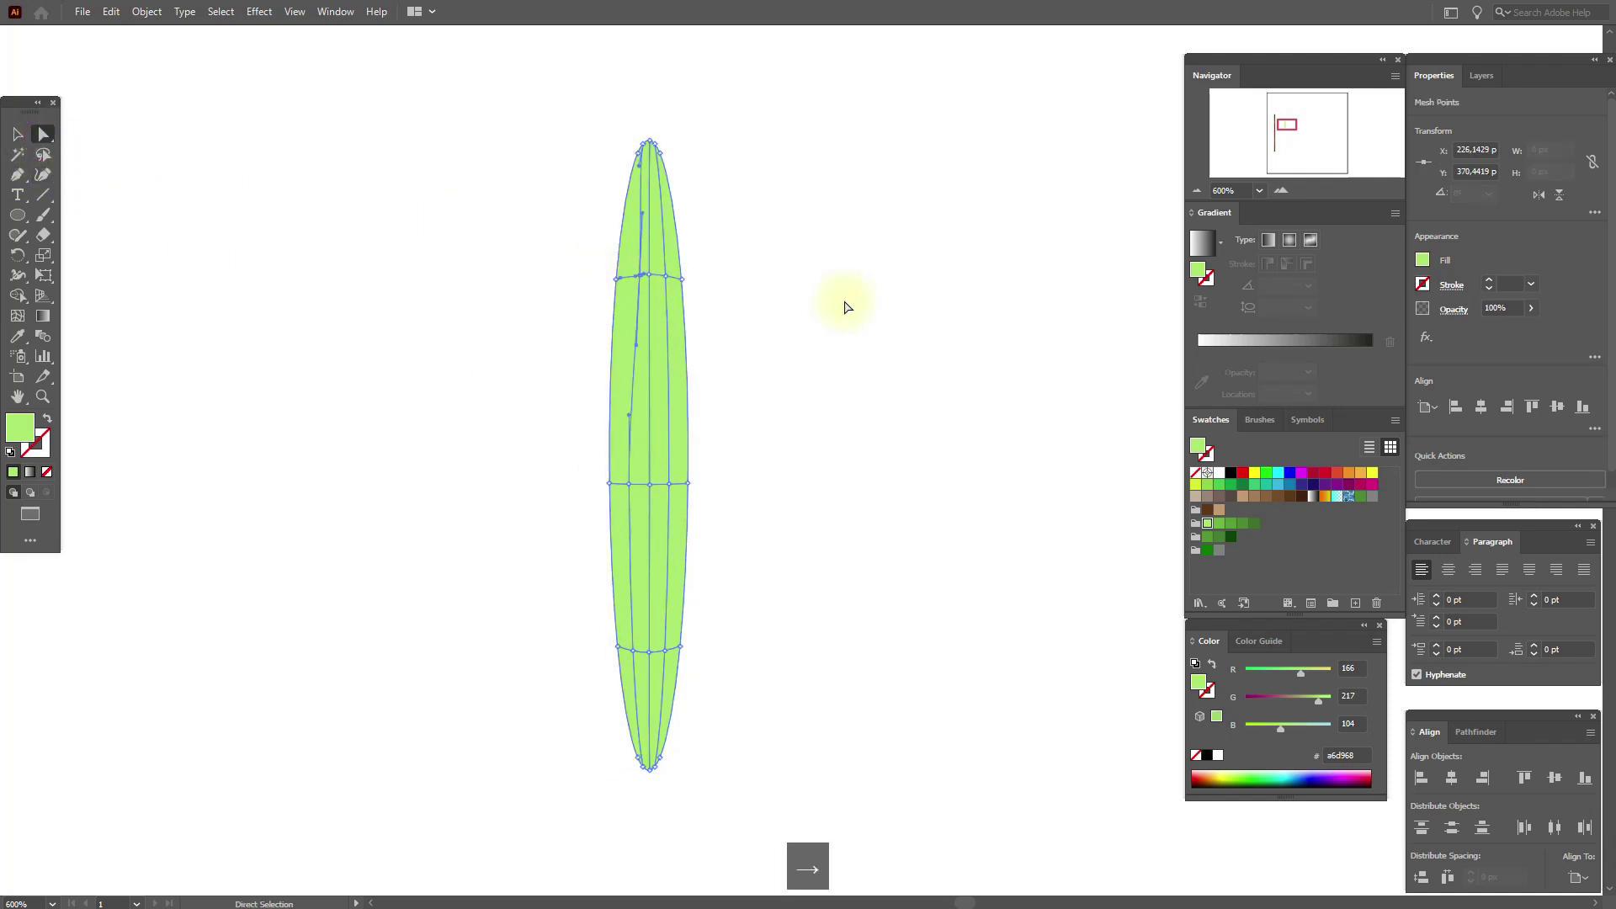
{"action": "left_click_drag", "start_coordinate": [644, 276], "coordinate": [666, 280]}
{"action": "key", "text": "Left"}
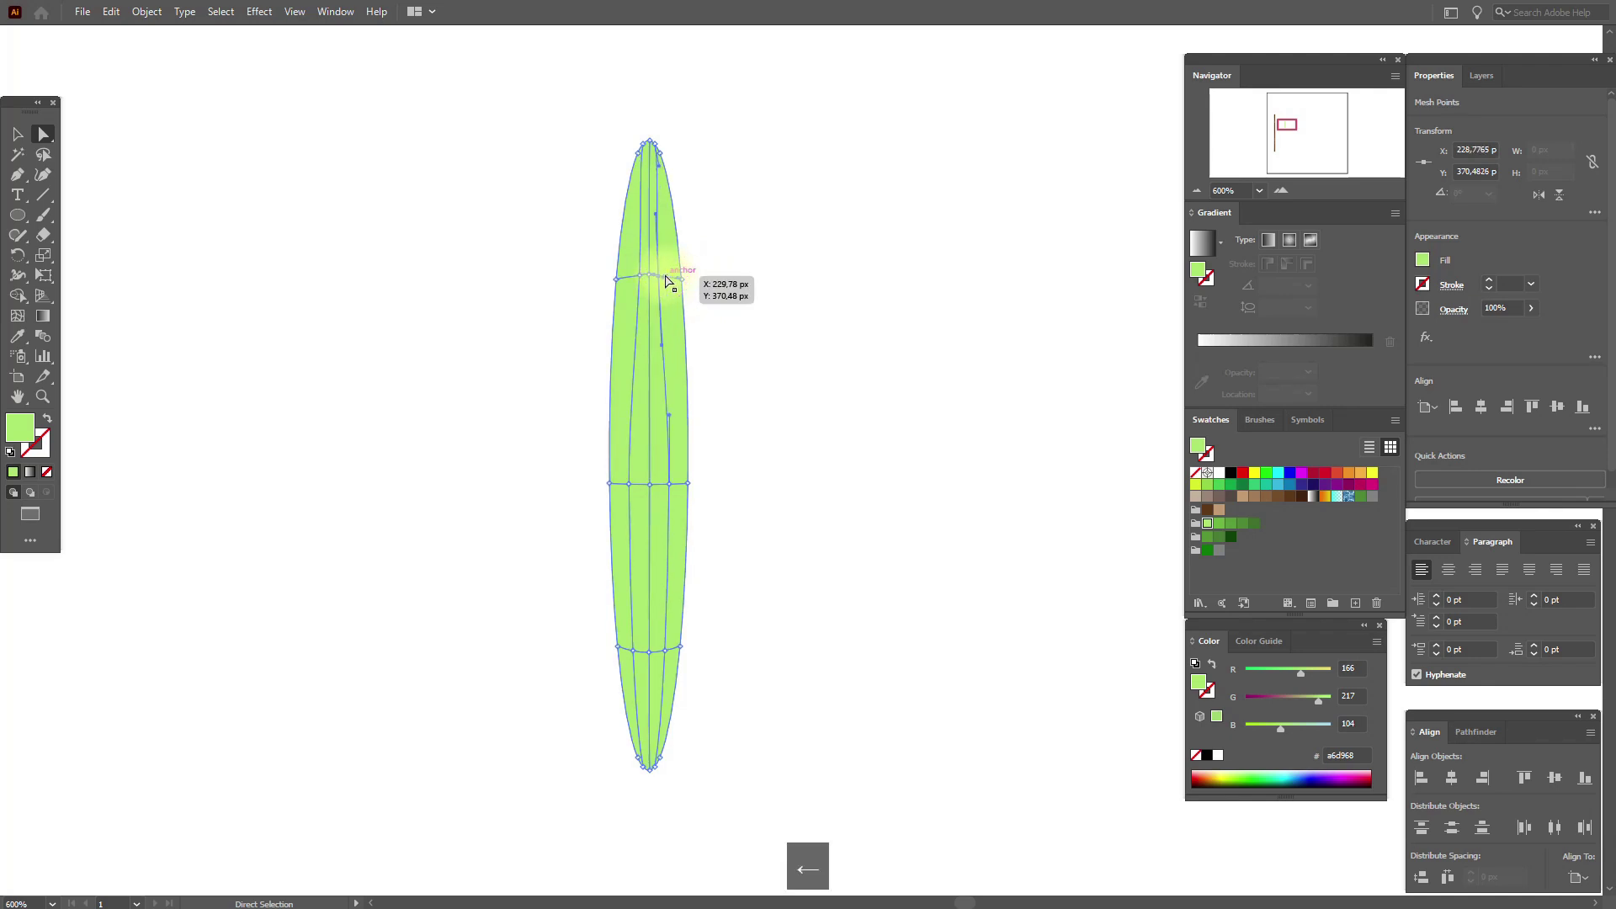
{"action": "left_click", "coordinate": [634, 653]}
{"action": "left_click_drag", "start_coordinate": [634, 655], "coordinate": [665, 654]}
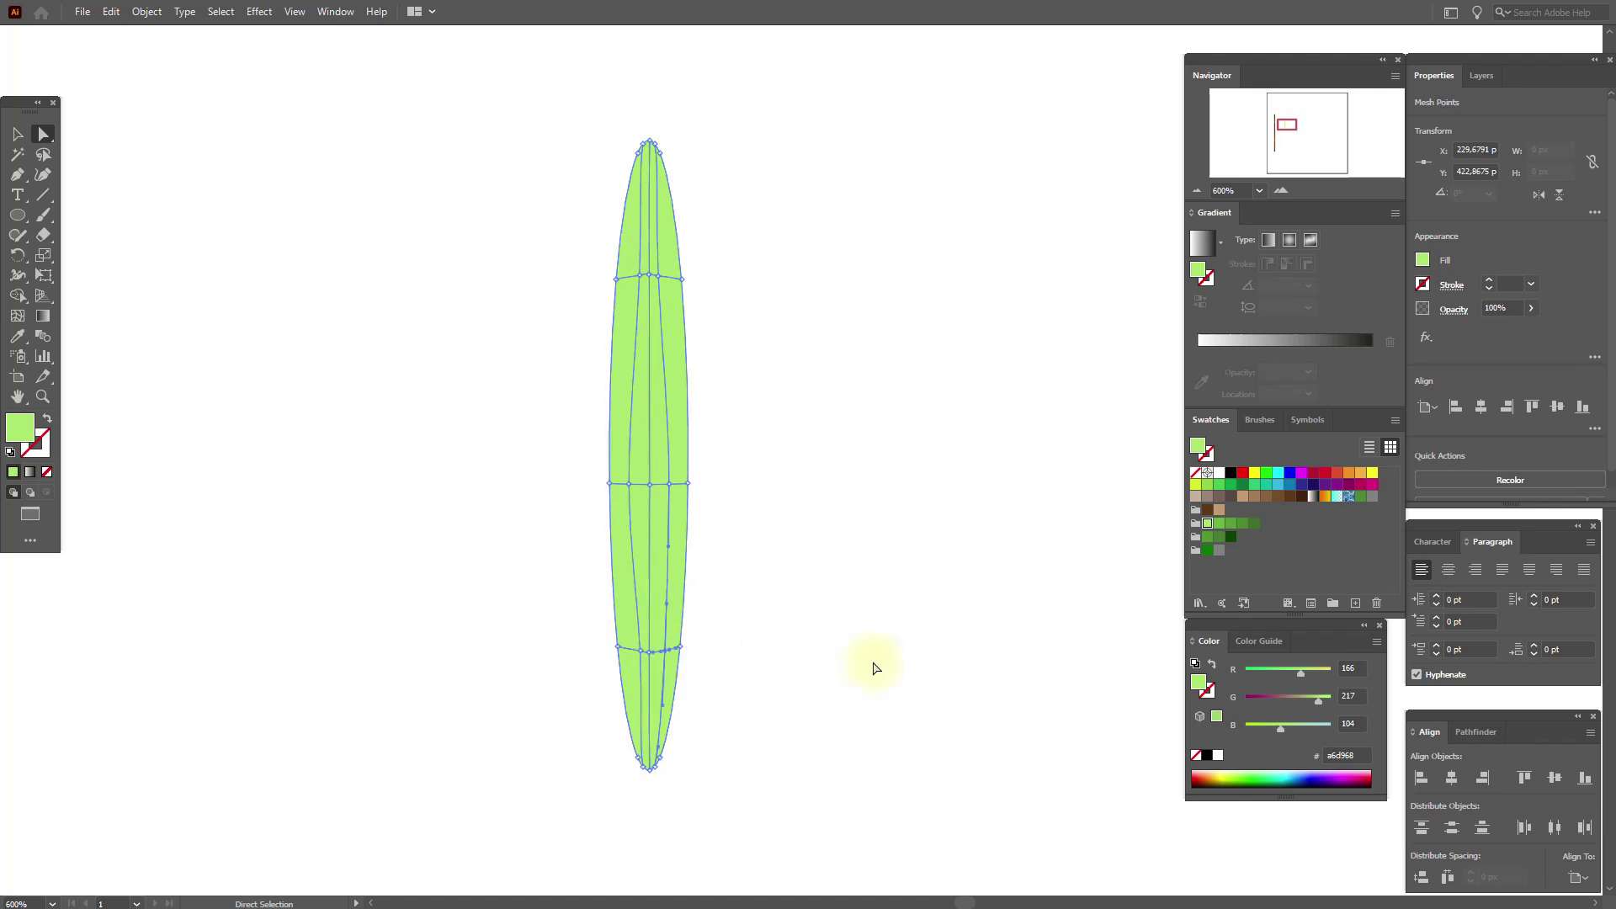
{"action": "key", "text": "Left"}
{"action": "left_click", "coordinate": [17, 134]}
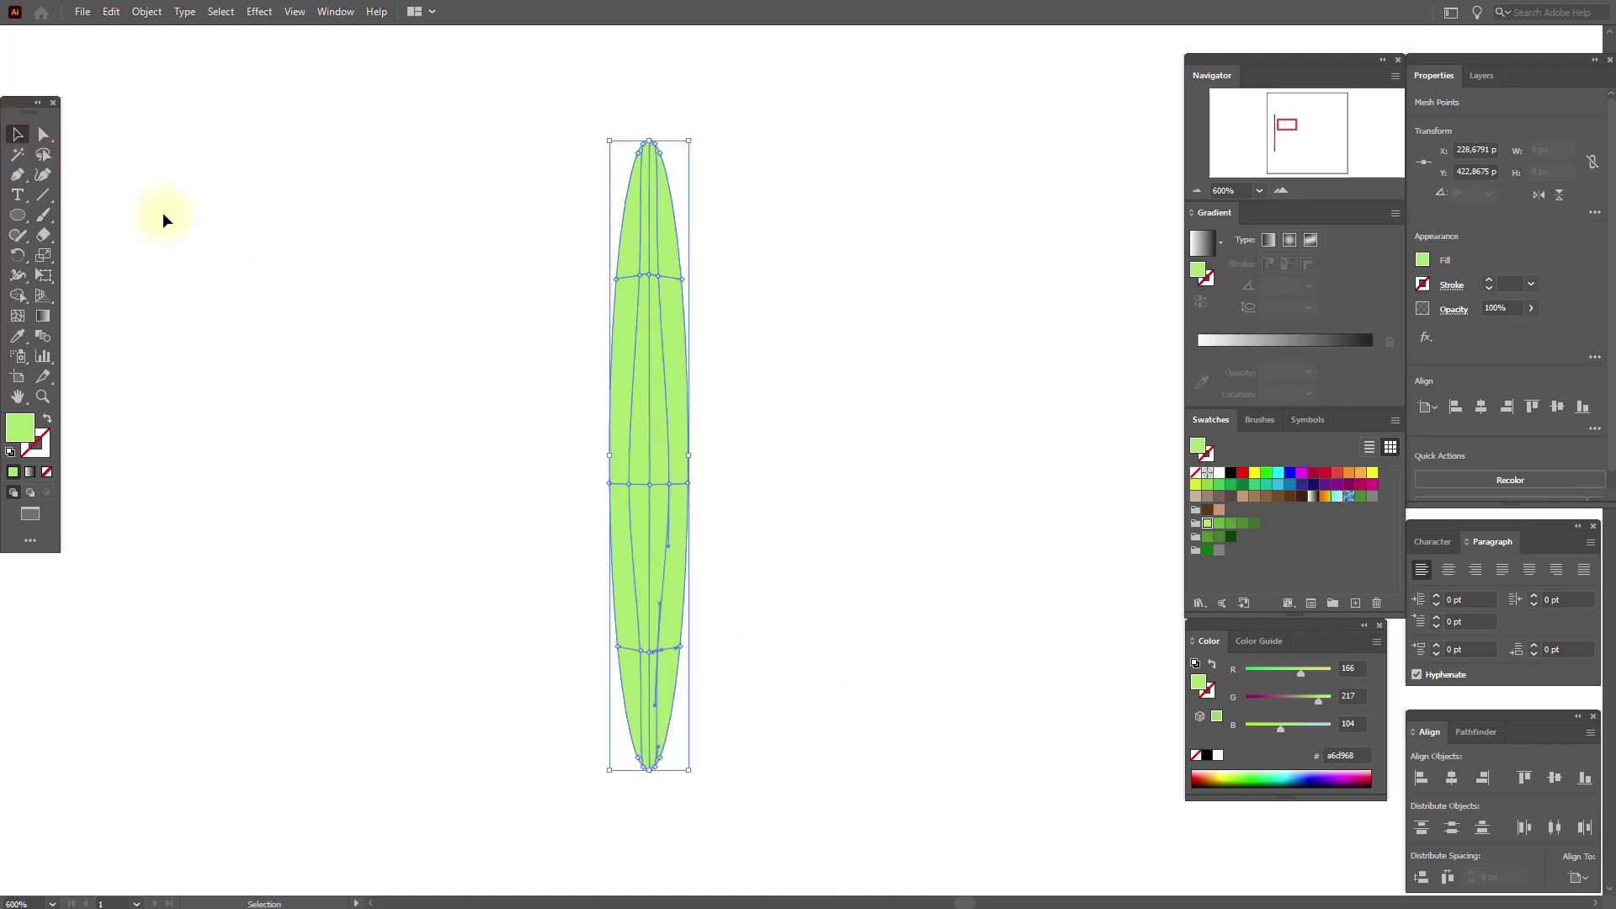
{"action": "left_click", "coordinate": [310, 269]}
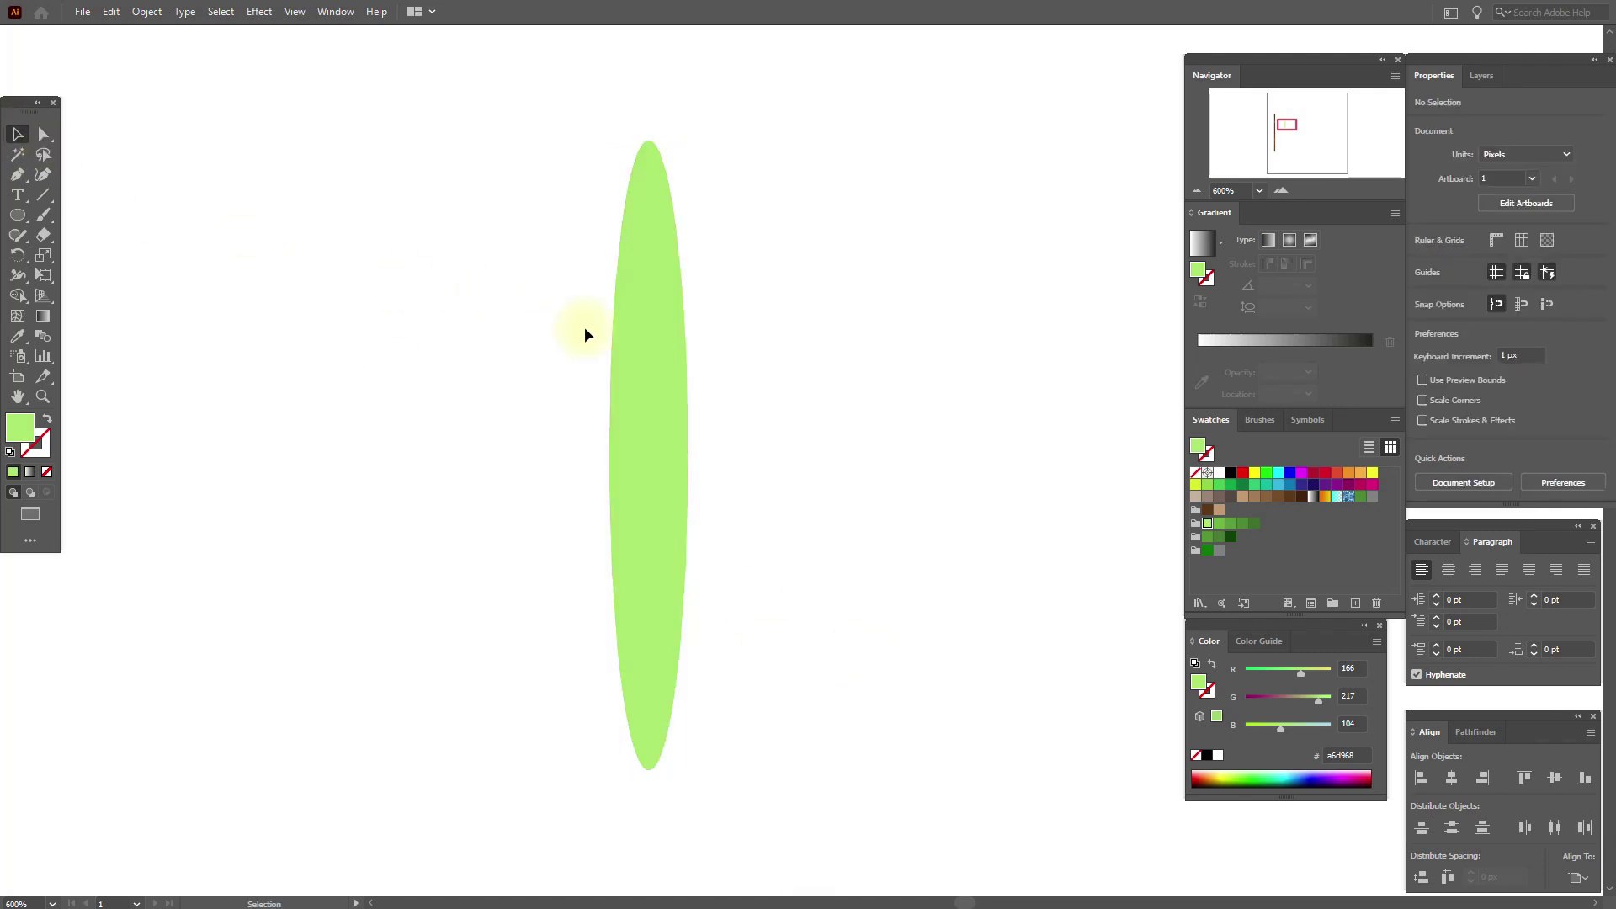
Shade the ellipse's centre-line mesh points on the upper, middle and lower rows with the light-green group's darkest swatch.
{"action": "left_click", "coordinate": [653, 494]}
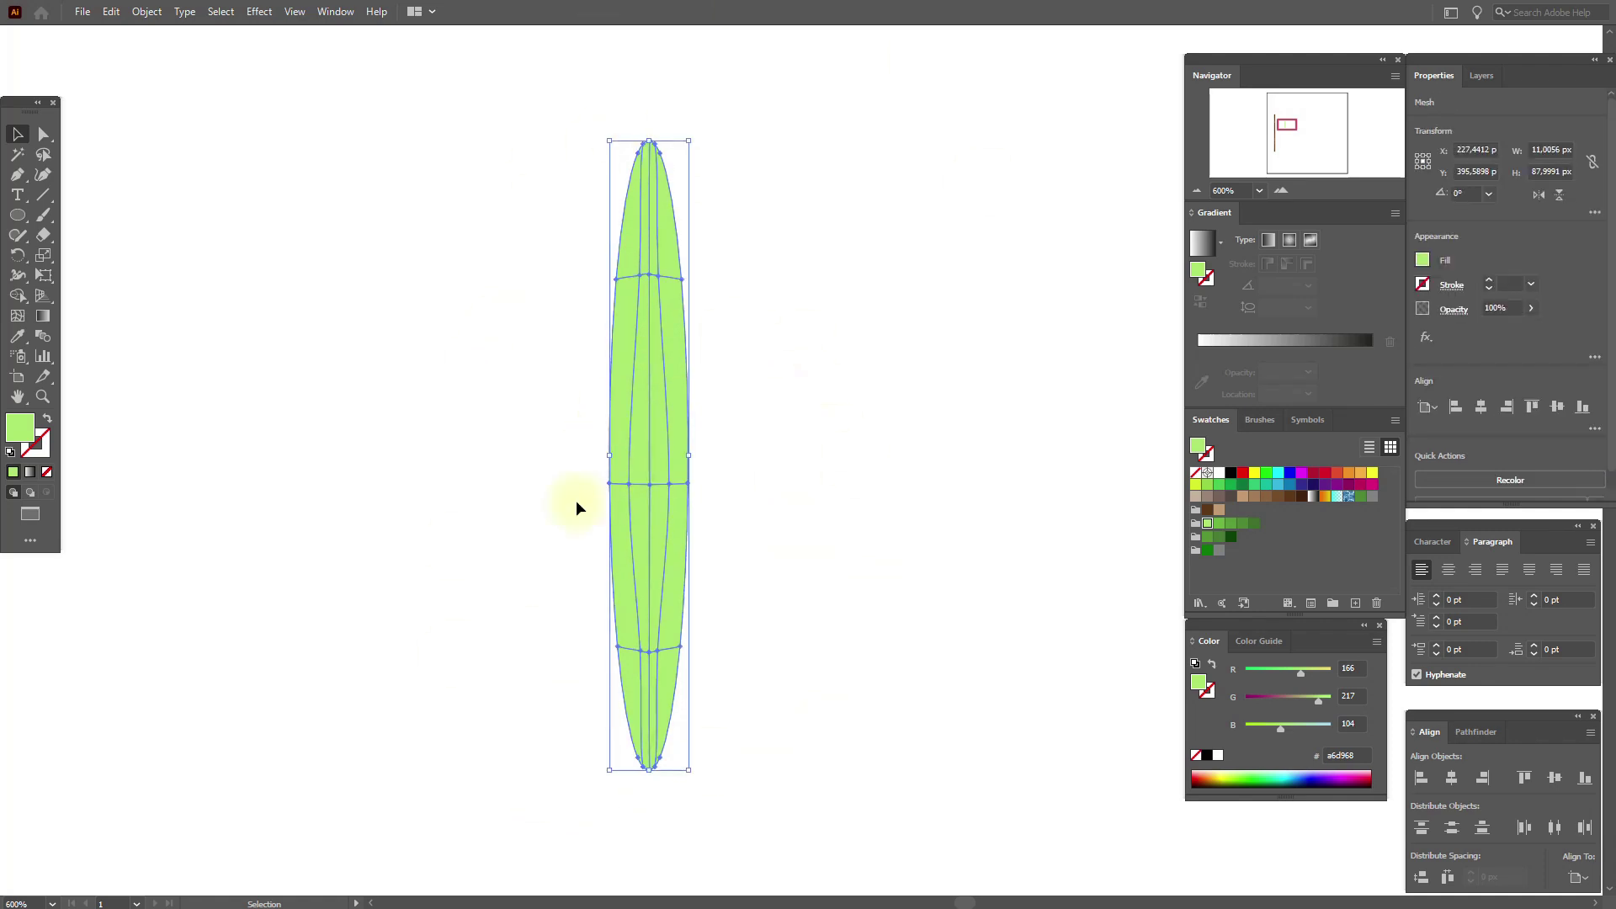
{"action": "left_click", "coordinate": [1223, 526]}
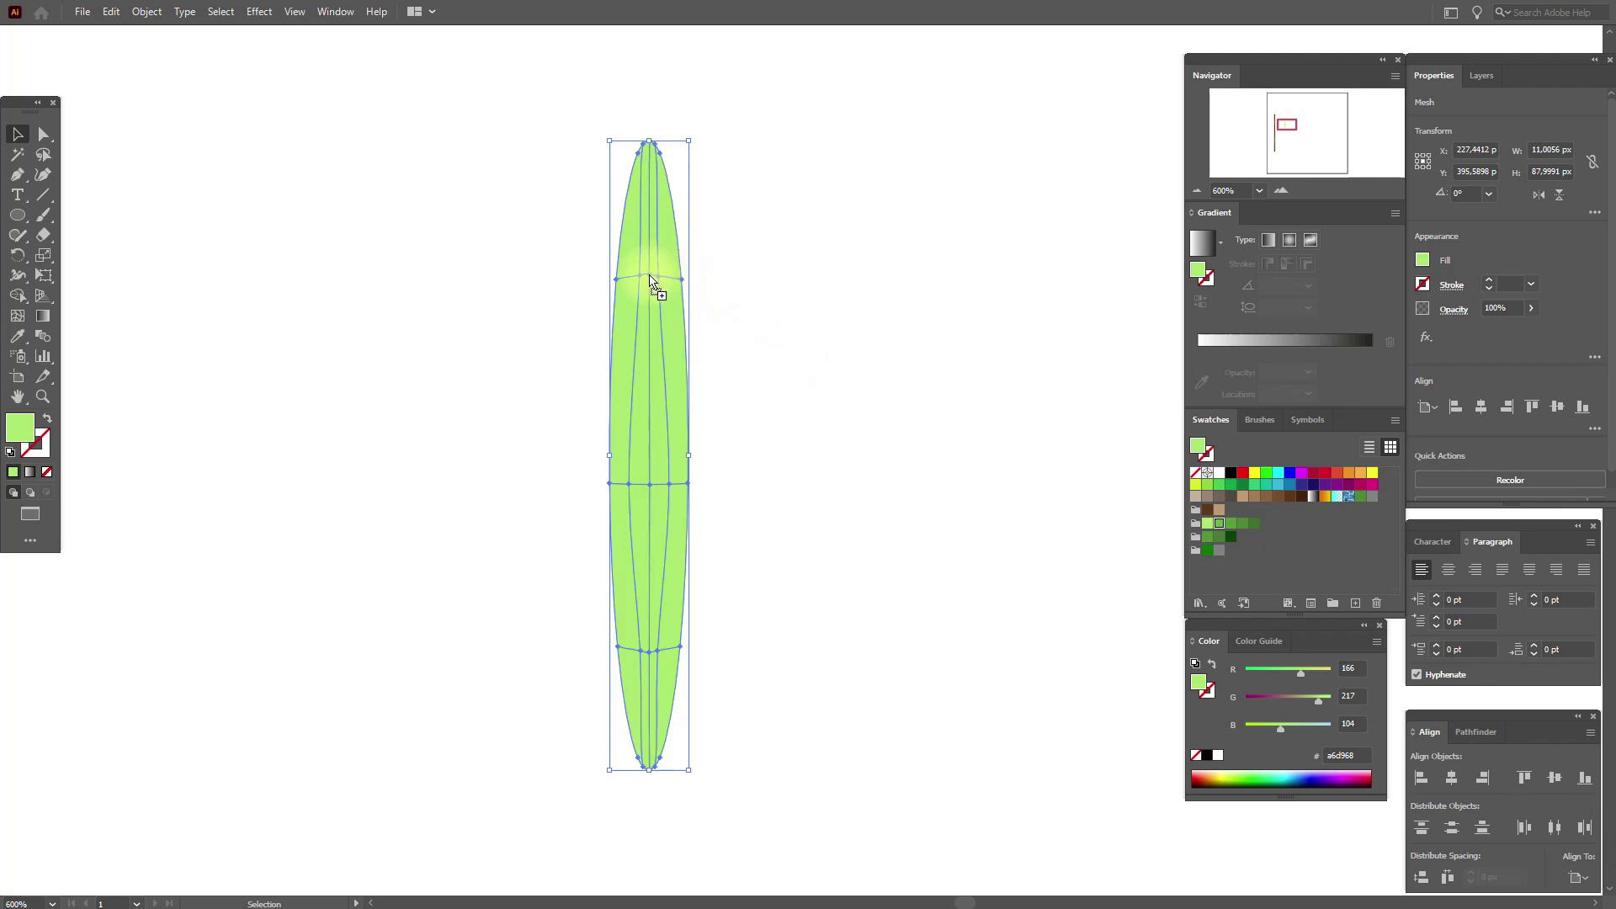
{"action": "left_click", "coordinate": [1254, 523]}
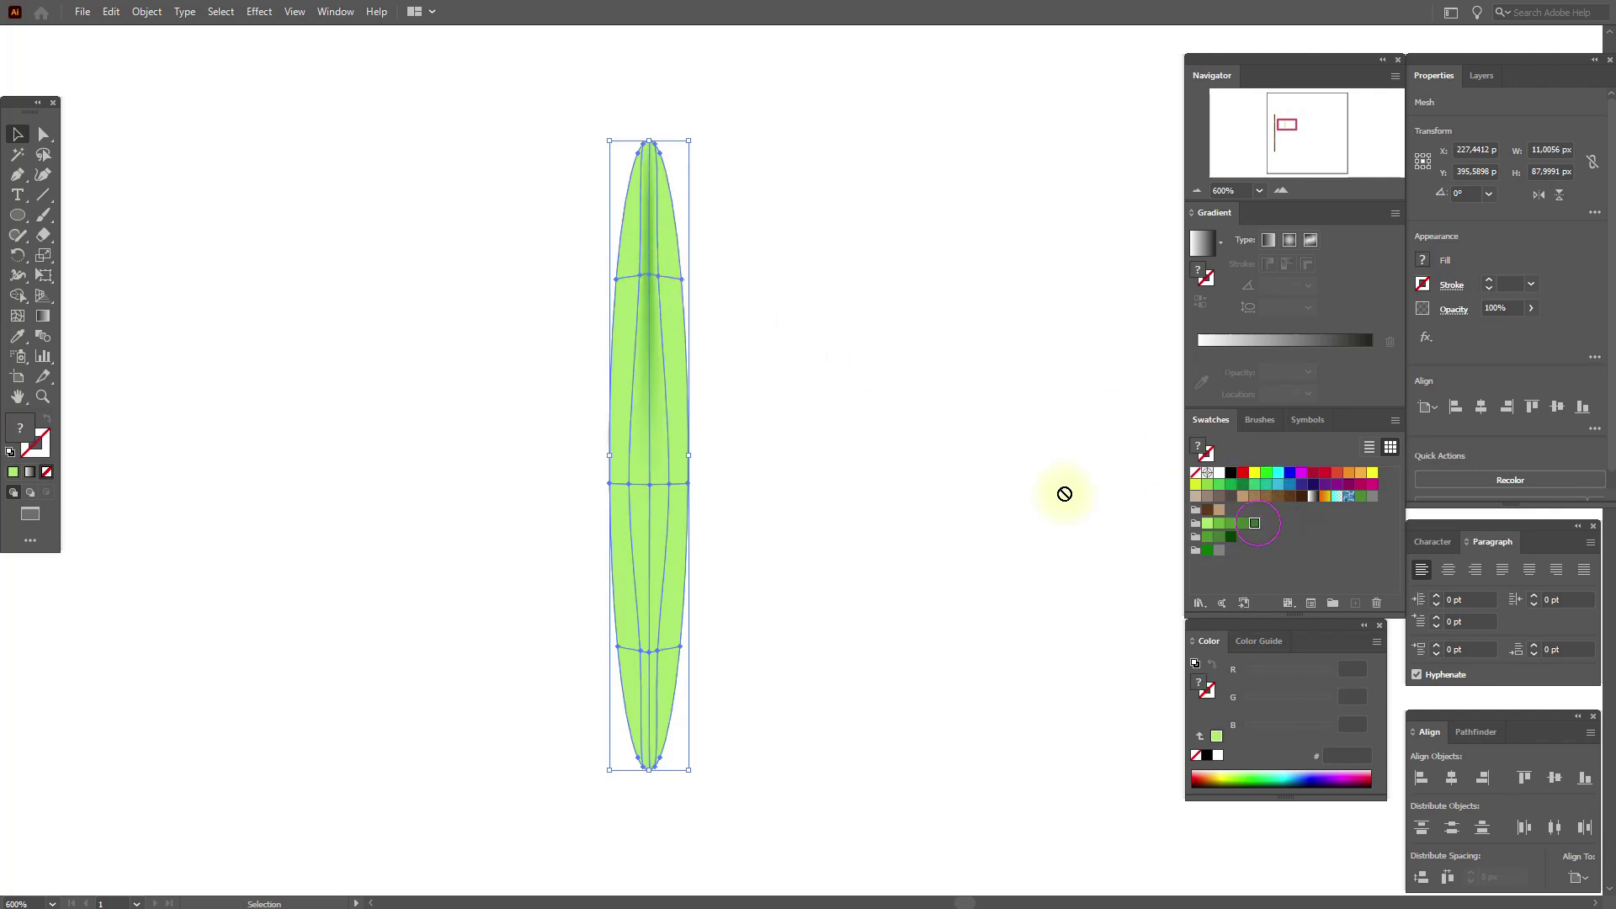
{"action": "left_click_drag", "start_coordinate": [650, 486], "coordinate": [651, 486]}
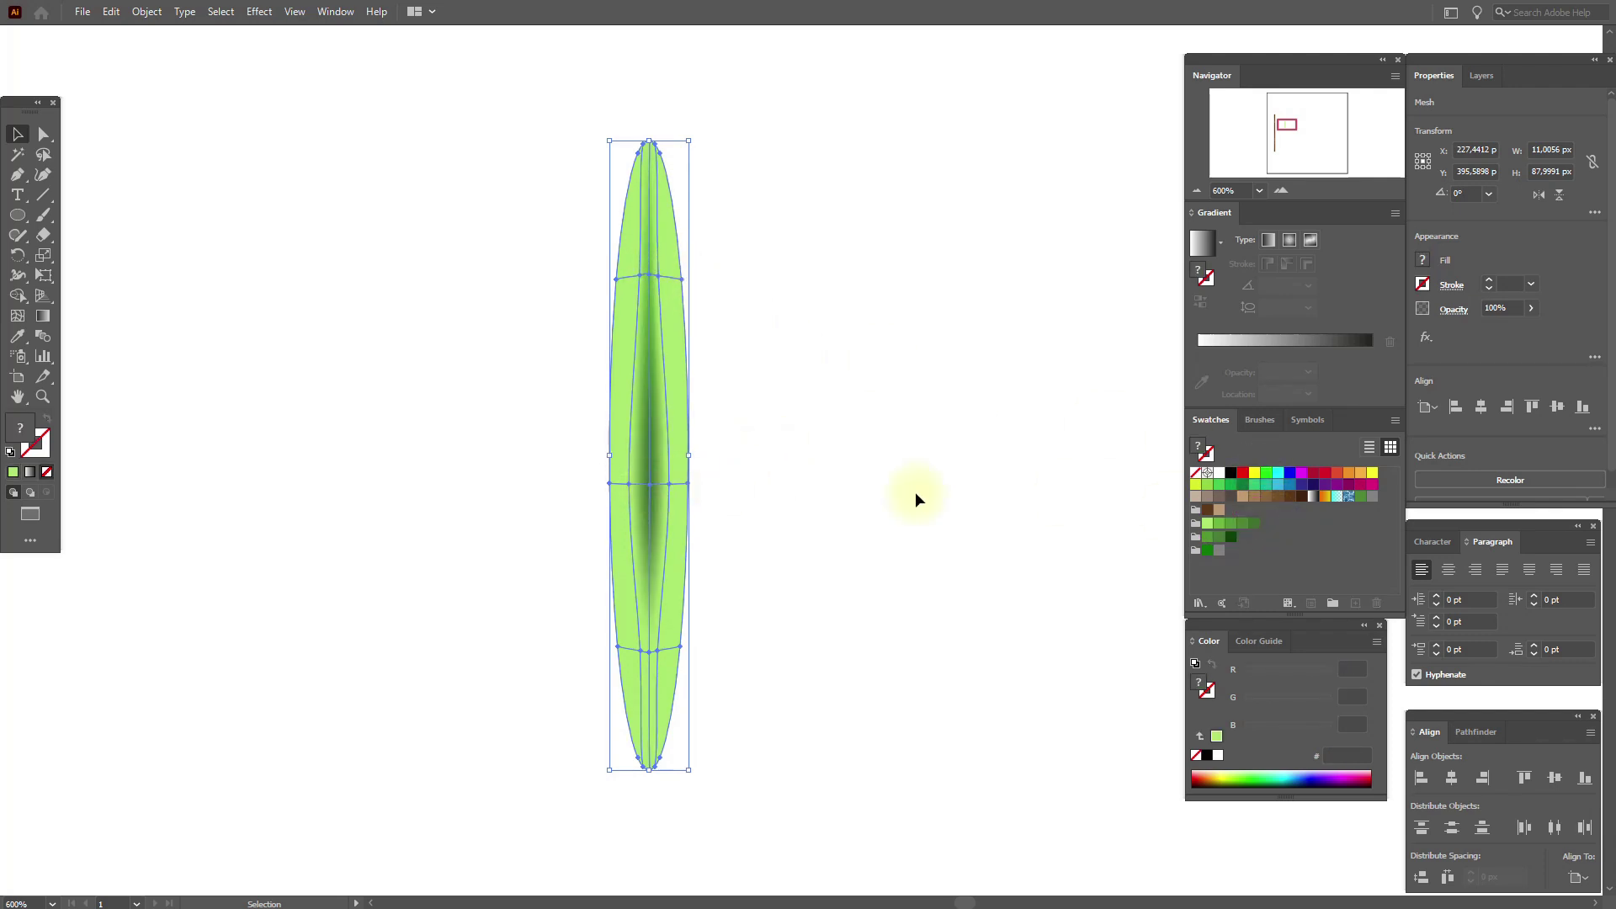
{"action": "left_click_drag", "start_coordinate": [1219, 524], "coordinate": [650, 661]}
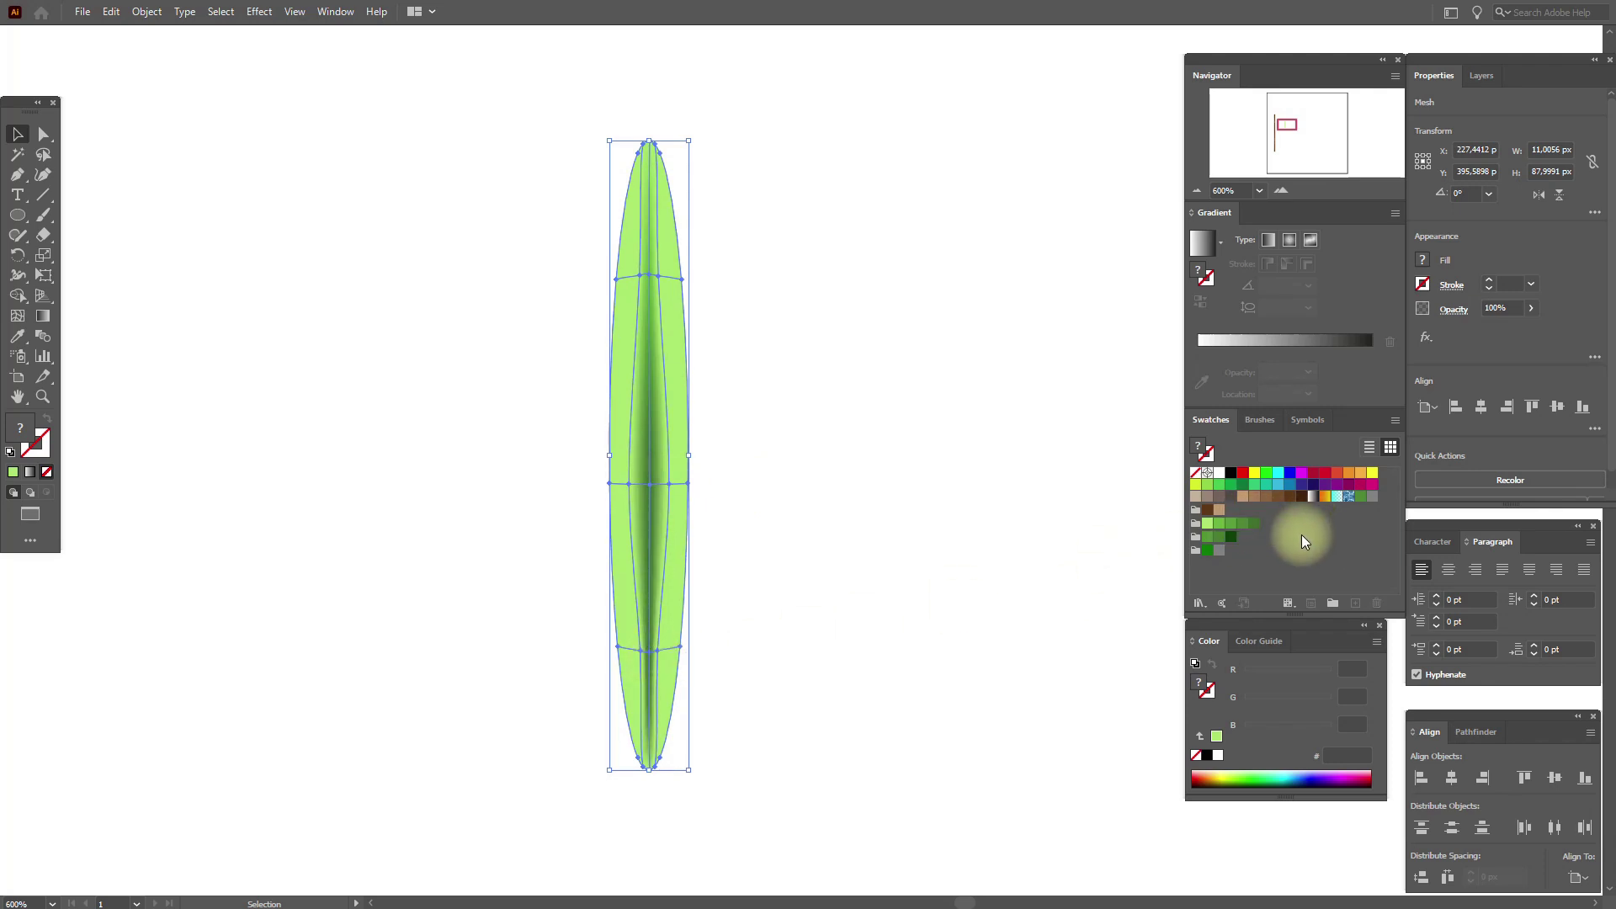
Shade the mesh points beside the centre line with medium greens: the upper row's right one and both on the middle and lower rows.
{"action": "left_click_drag", "start_coordinate": [1231, 522], "coordinate": [663, 286]}
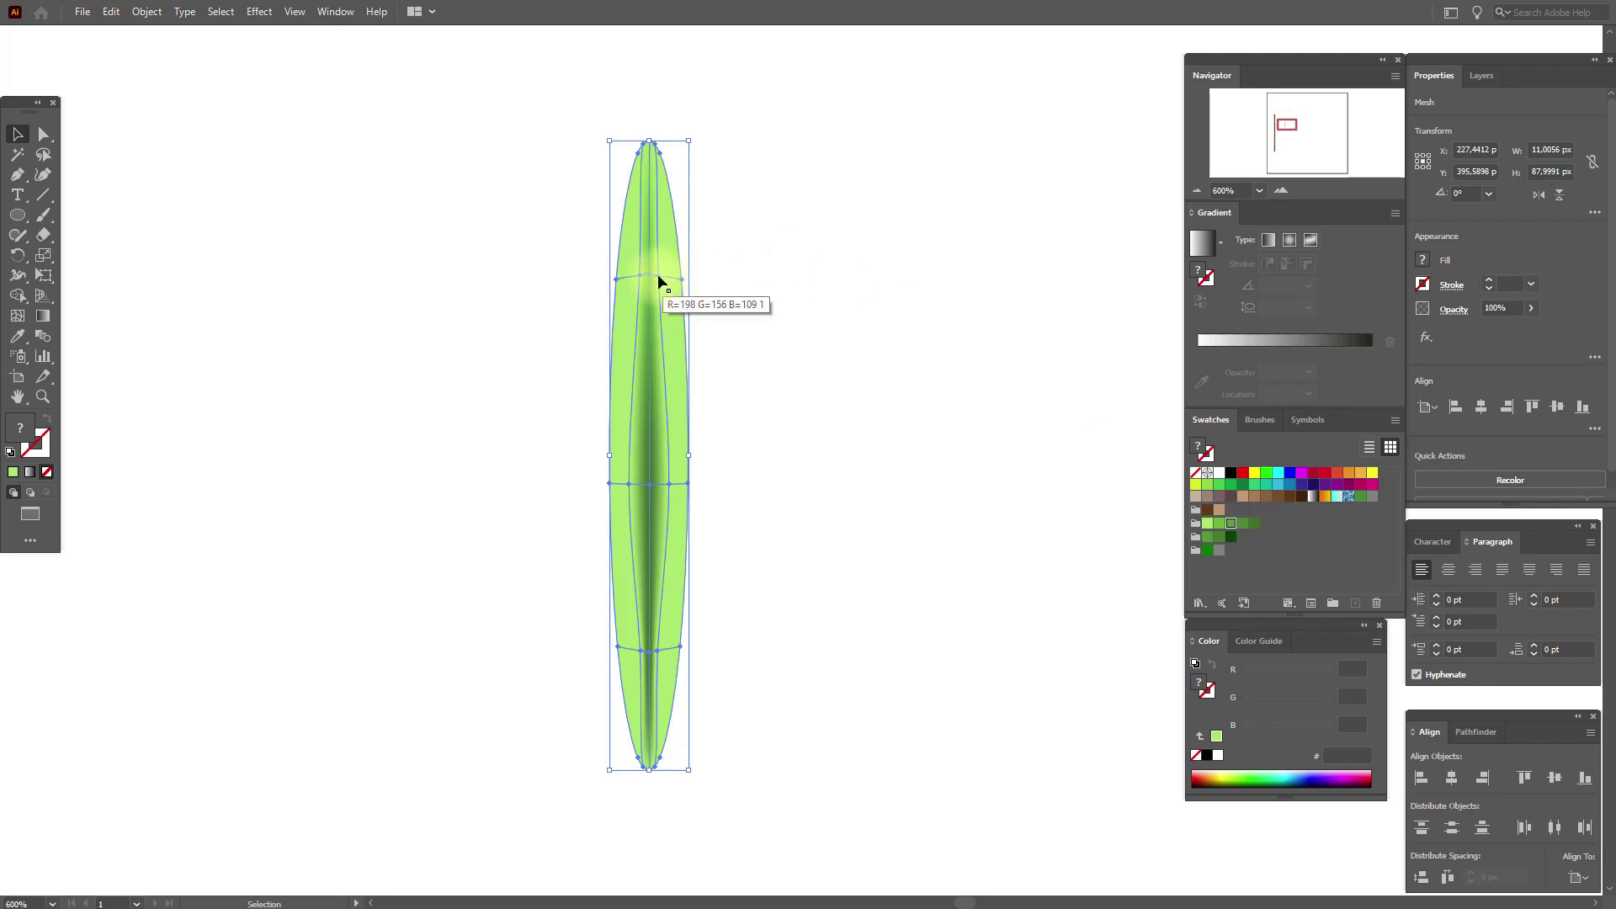
{"action": "left_click_drag", "start_coordinate": [658, 276], "coordinate": [659, 275]}
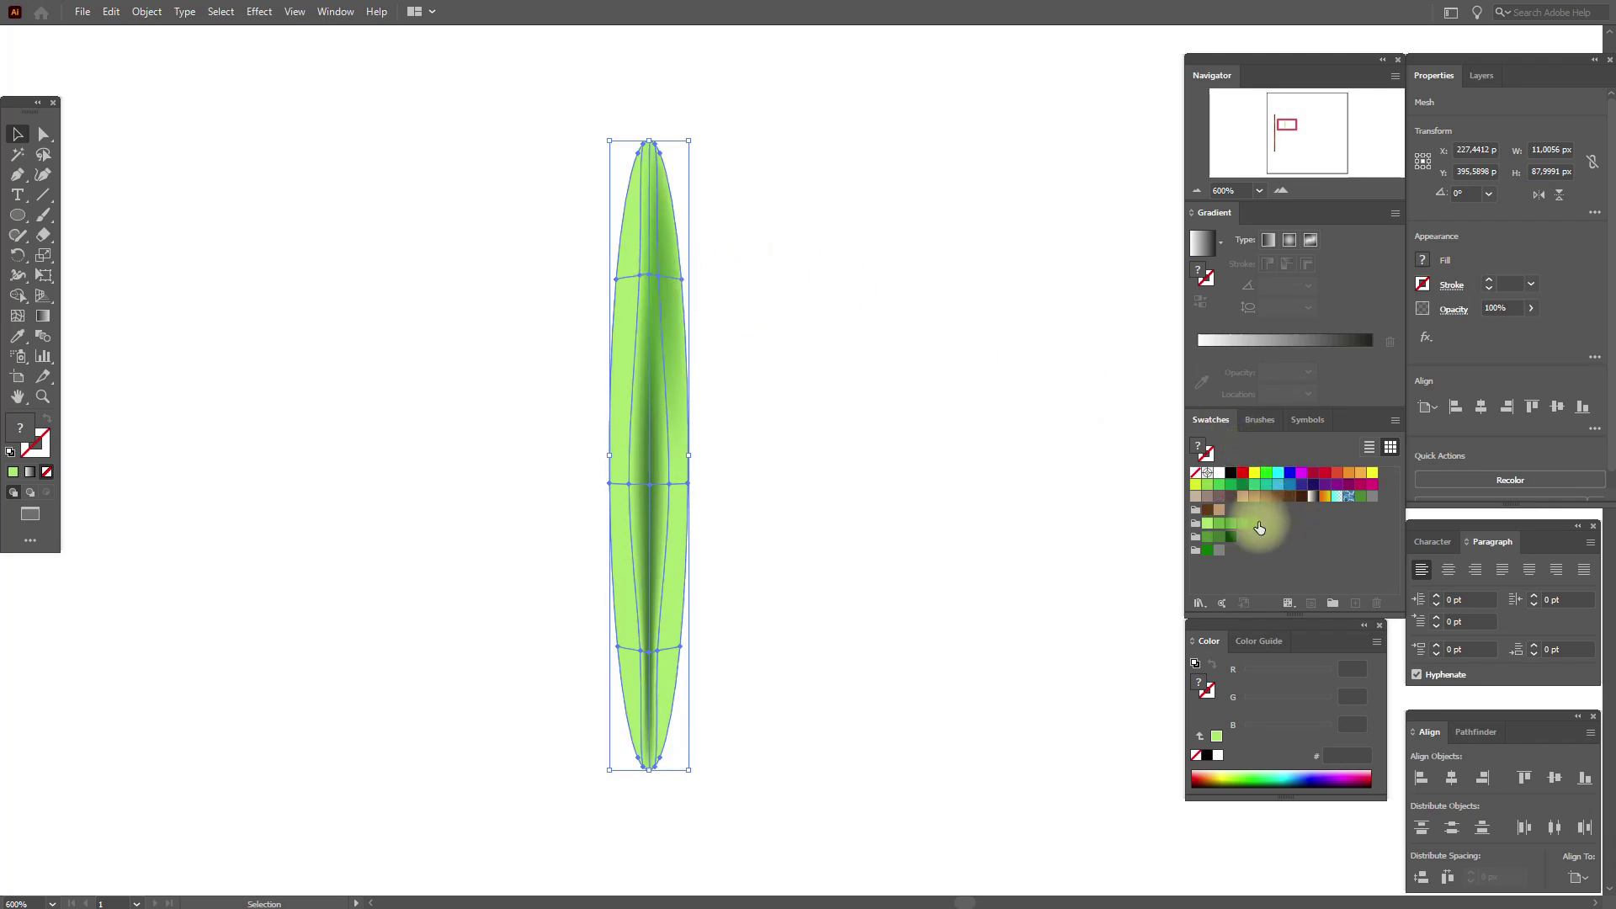
{"action": "left_click_drag", "start_coordinate": [1243, 523], "coordinate": [628, 482]}
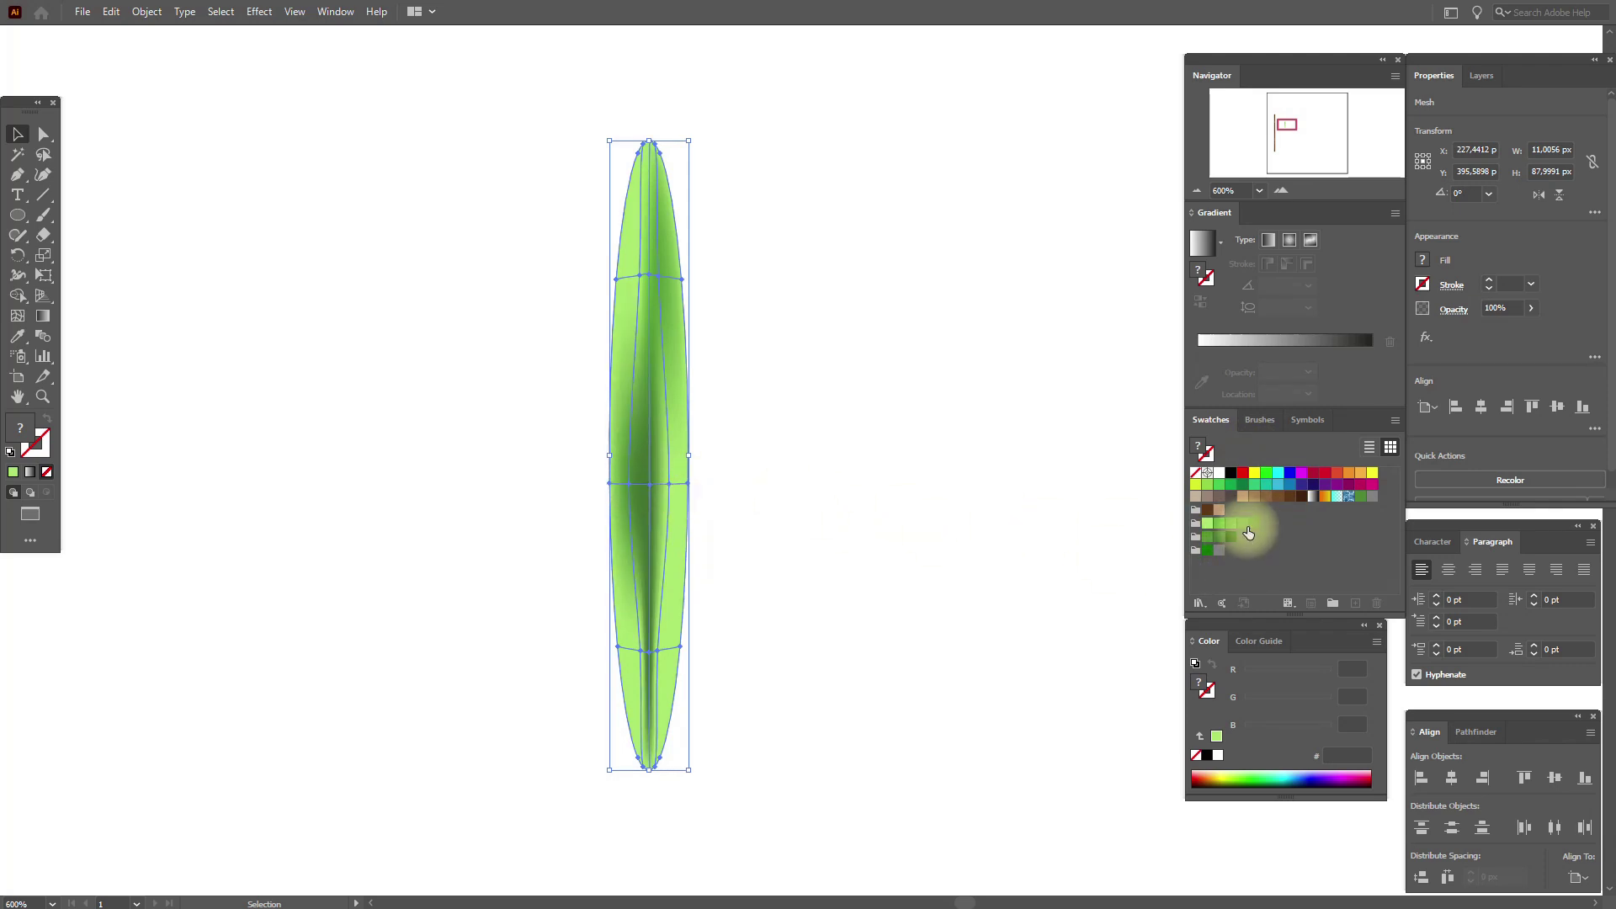
{"action": "left_click_drag", "start_coordinate": [1243, 523], "coordinate": [641, 653]}
{"action": "left_click_drag", "start_coordinate": [1247, 527], "coordinate": [657, 649]}
{"action": "left_click_drag", "start_coordinate": [1245, 531], "coordinate": [669, 483]}
{"action": "left_click", "coordinate": [783, 488]}
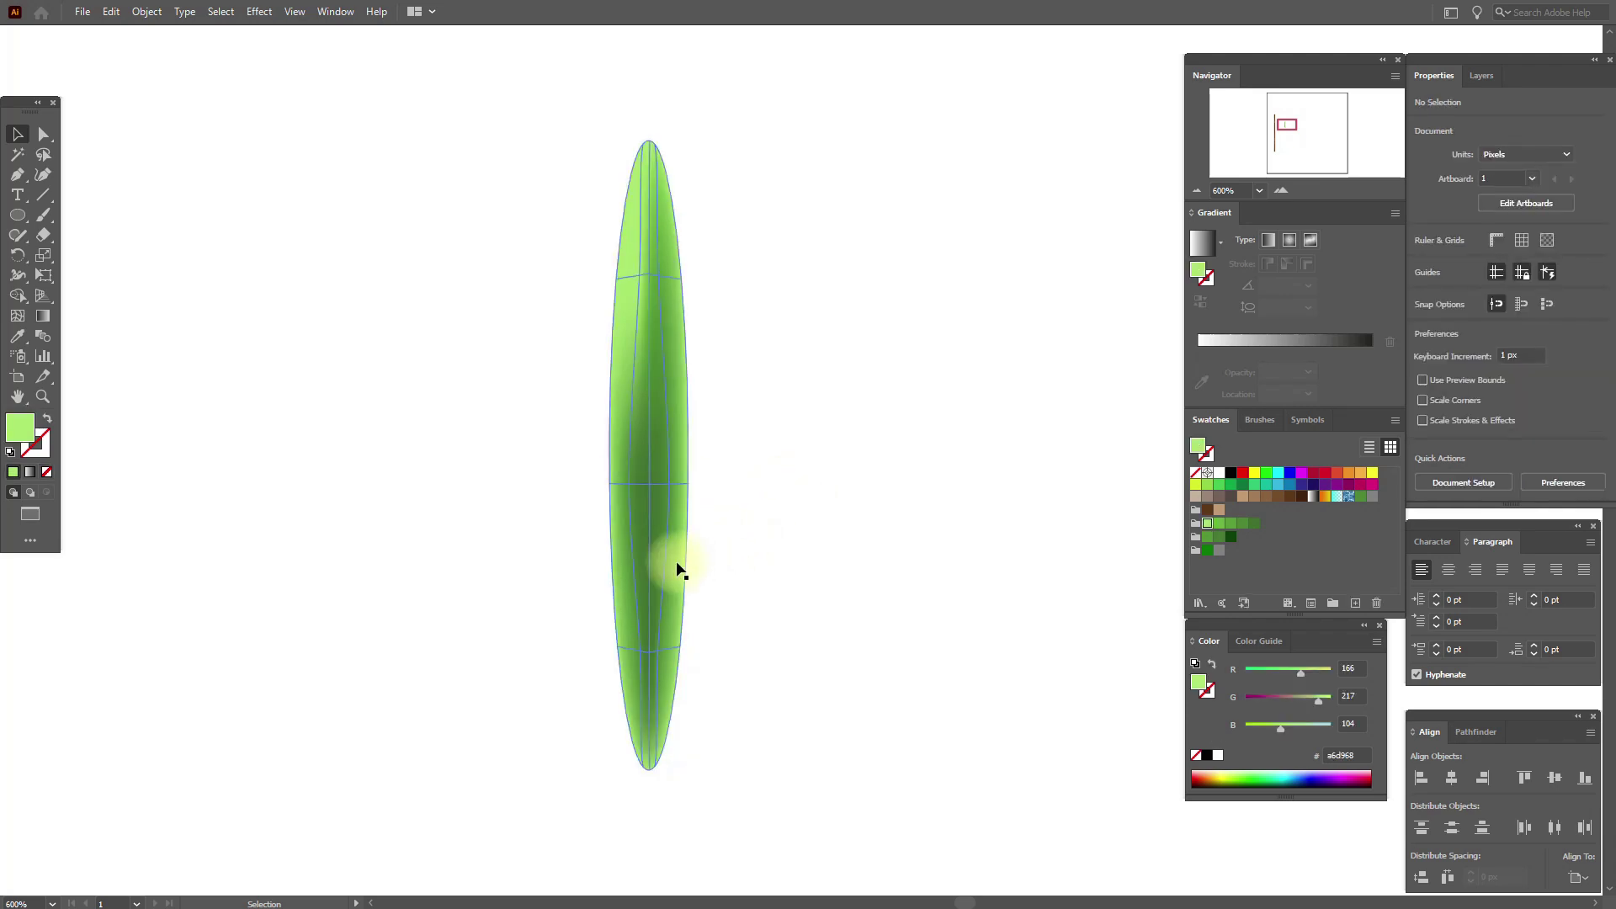
Colour the lower row's outer mesh points and the bottom tip's centre point with the light-green group's fourth swatch.
{"action": "left_click", "coordinate": [645, 564]}
{"action": "left_click", "coordinate": [18, 397]}
{"action": "left_click_drag", "start_coordinate": [649, 577], "coordinate": [861, 538]}
{"action": "left_click_drag", "start_coordinate": [1242, 528], "coordinate": [589, 549]}
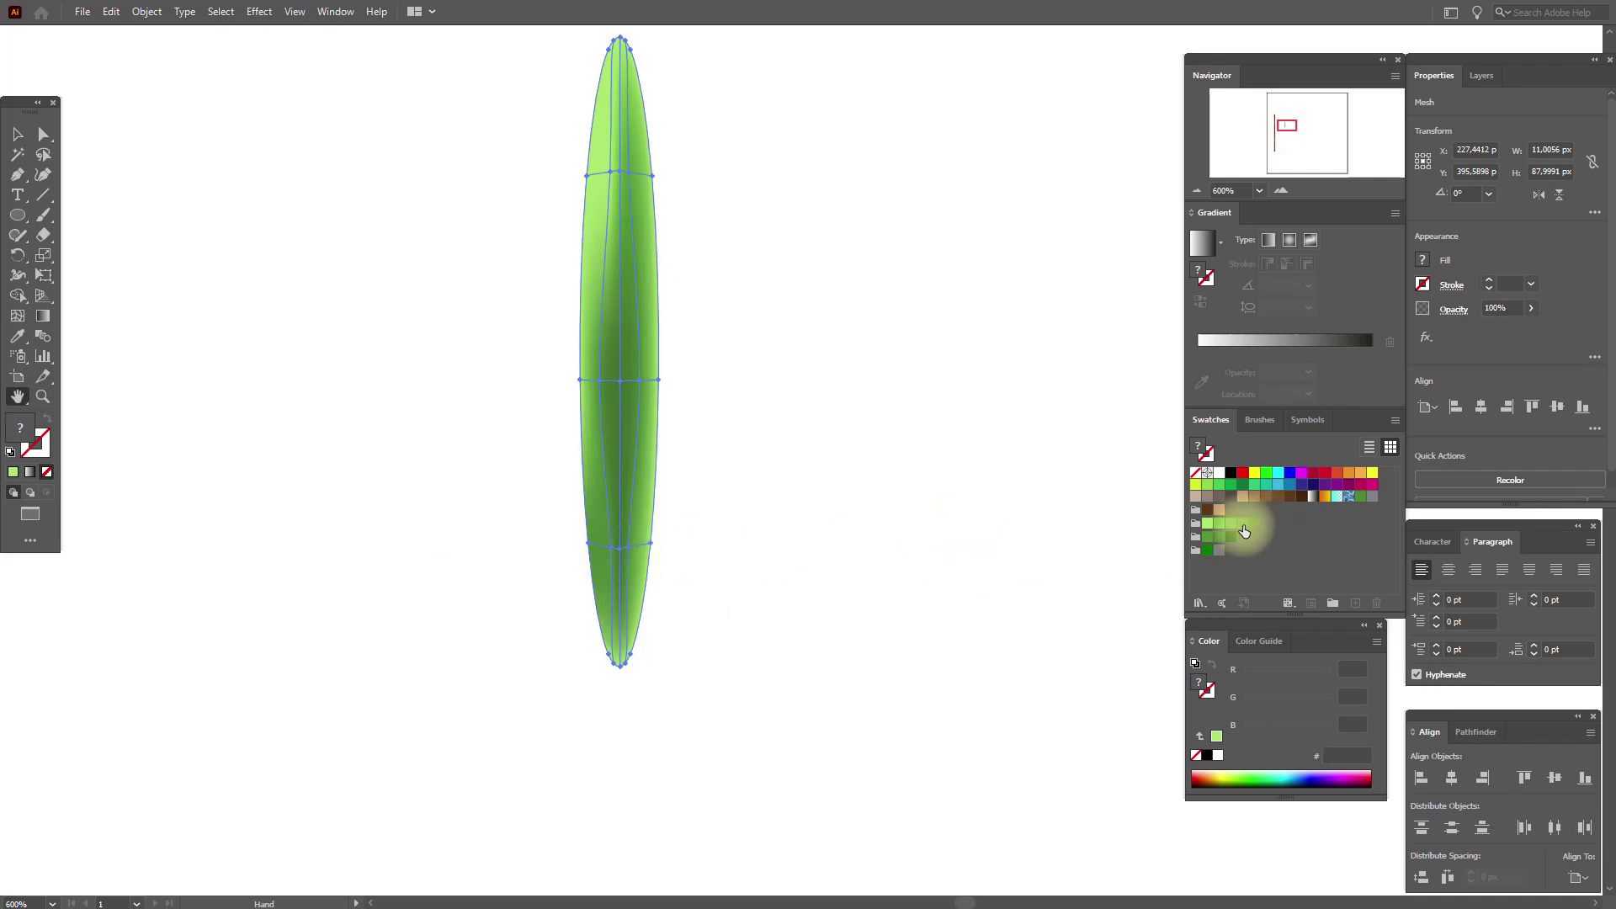
{"action": "left_click_drag", "start_coordinate": [1245, 529], "coordinate": [650, 542]}
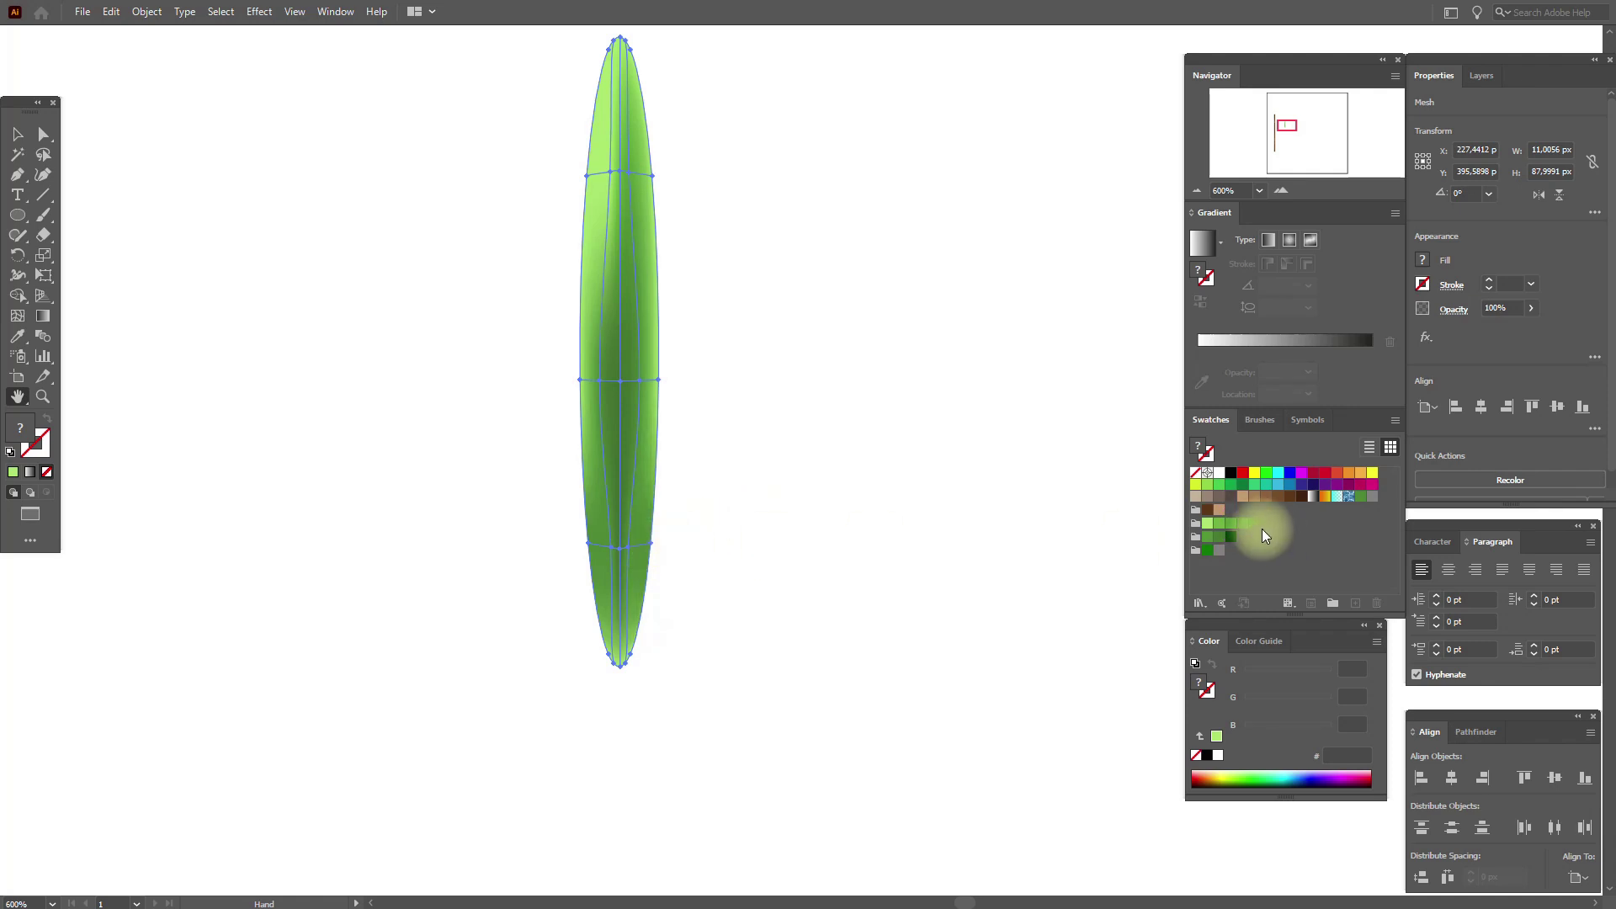
{"action": "left_click_drag", "start_coordinate": [1243, 523], "coordinate": [620, 660]}
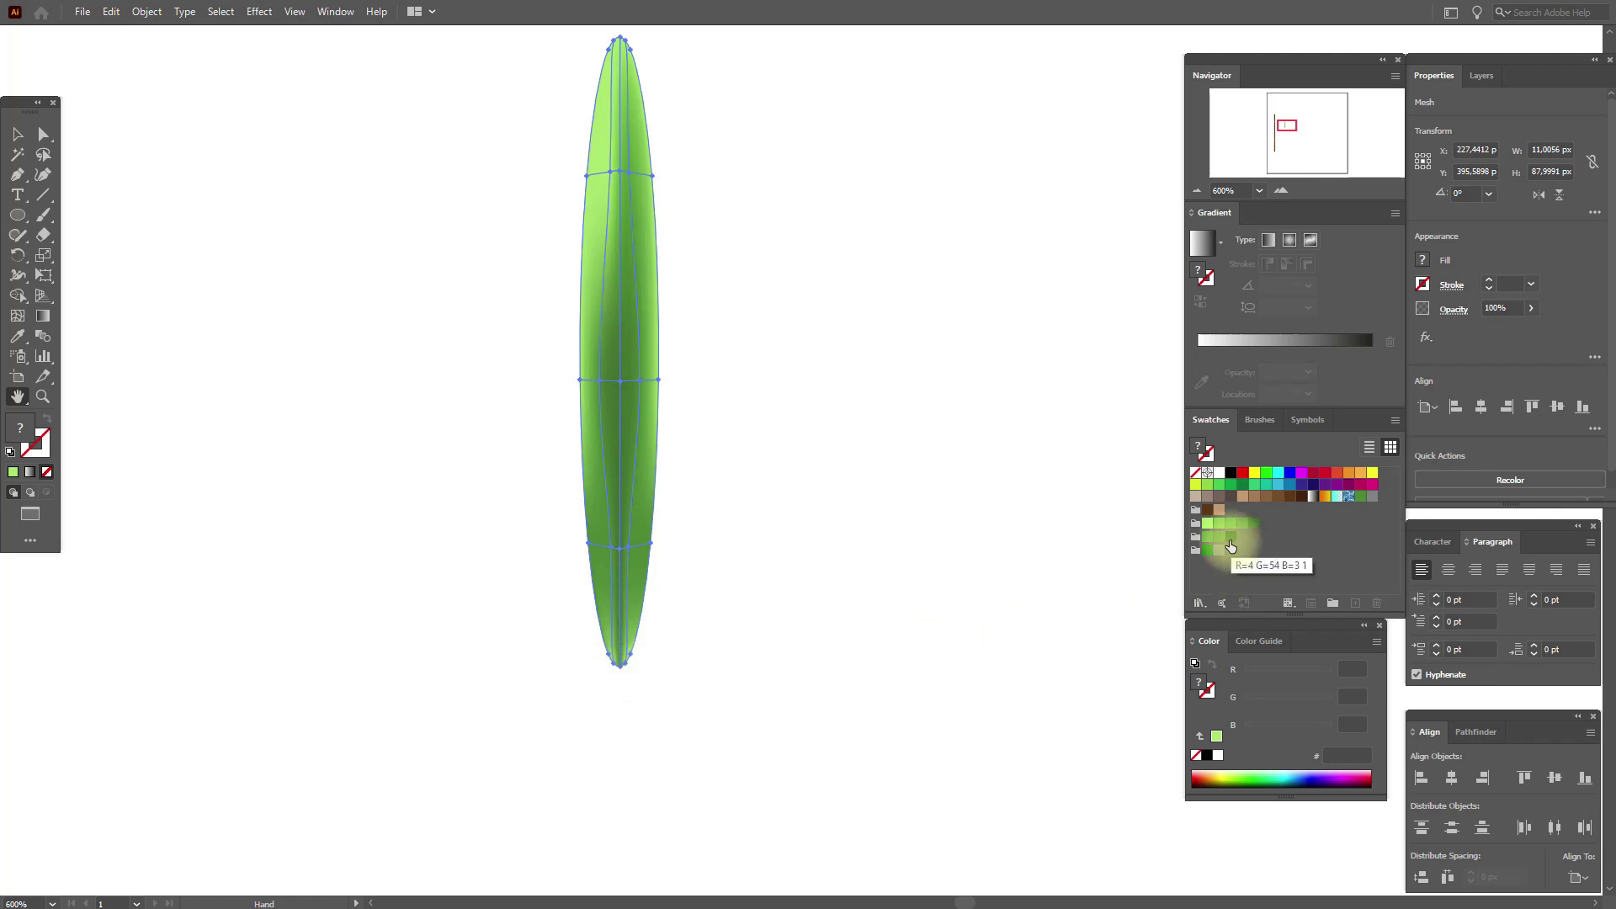
Colour the remaining mesh points around the ellipse's bottom tip with the light-green group's fourth swatch.
{"action": "left_click_drag", "start_coordinate": [1231, 546], "coordinate": [559, 539]}
{"action": "scroll", "coordinate": [619, 669], "scroll_direction": "up", "scroll_amount": 5}
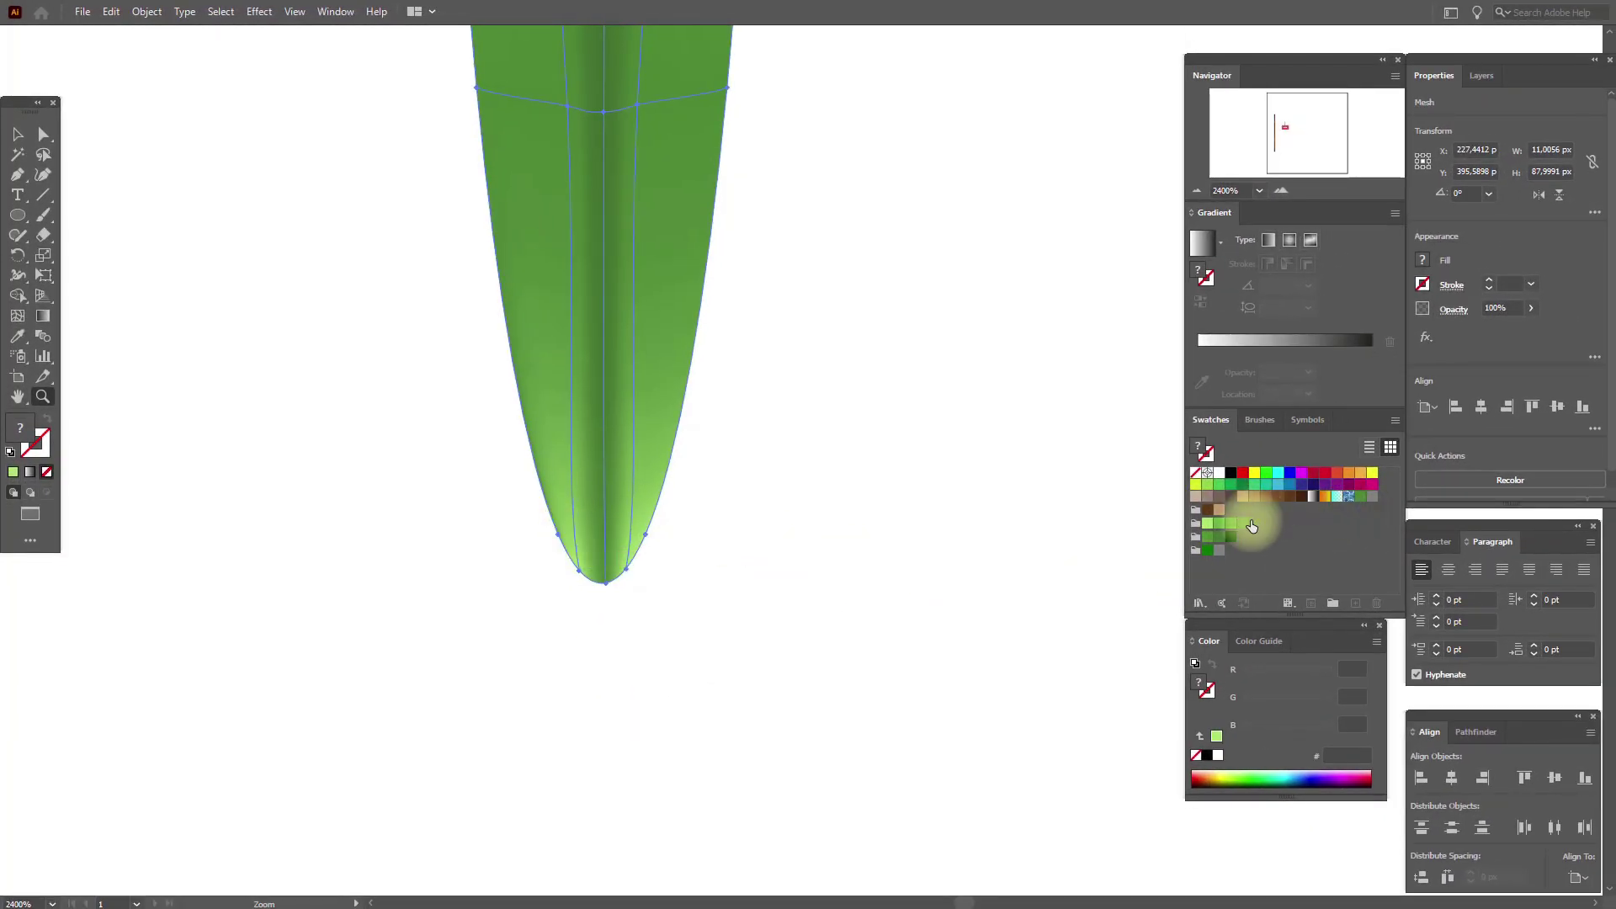
{"action": "left_click_drag", "start_coordinate": [1243, 523], "coordinate": [579, 575]}
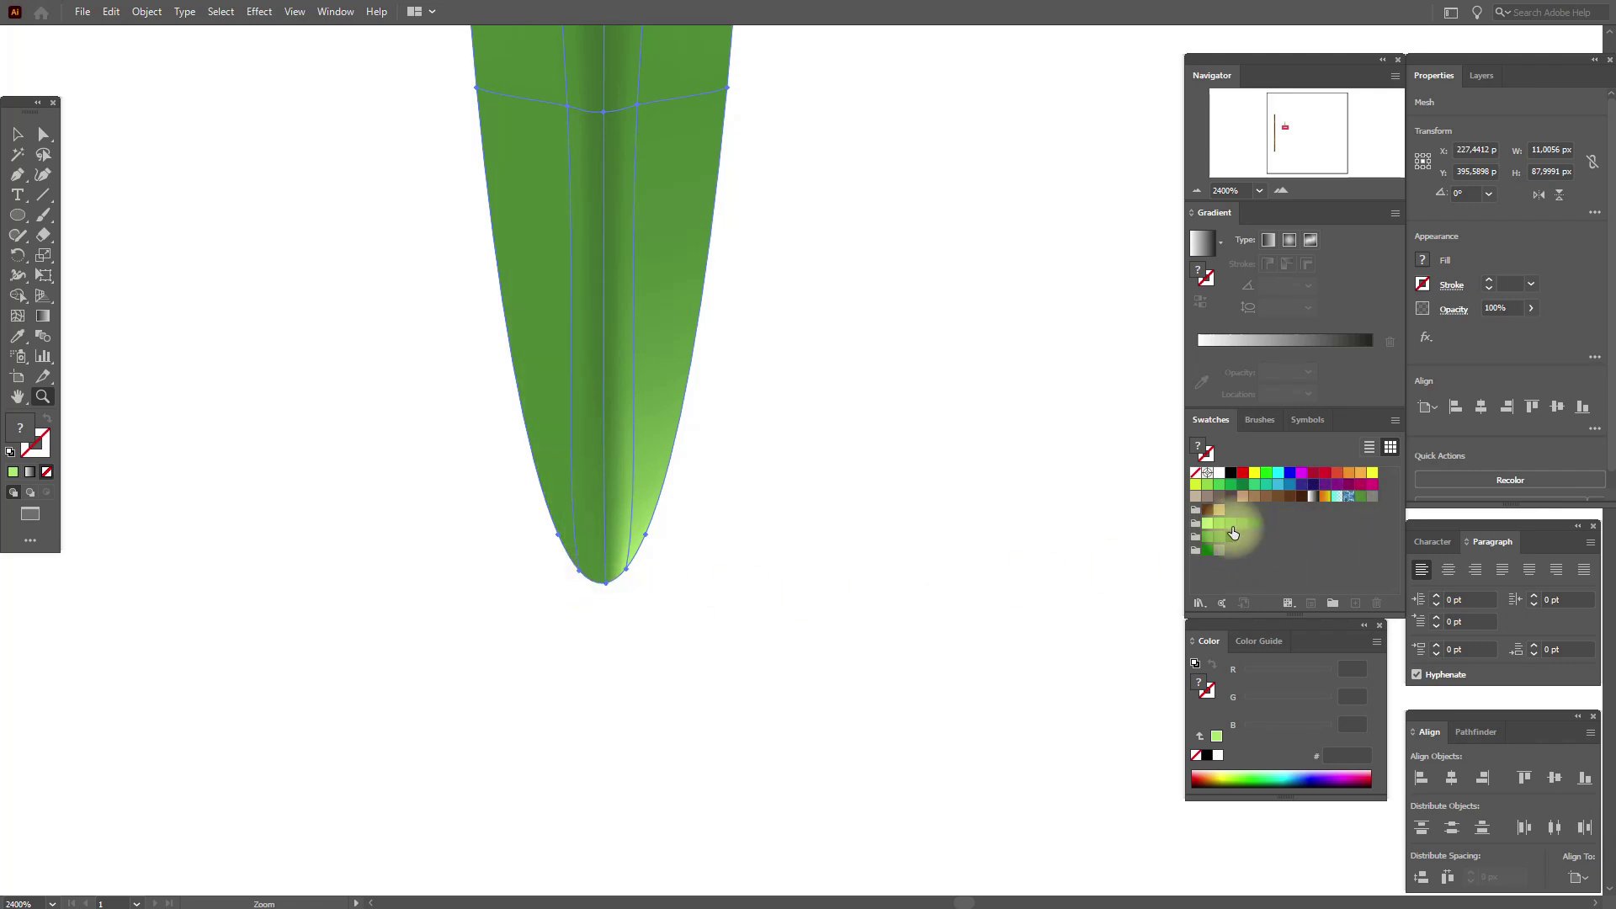
{"action": "left_click_drag", "start_coordinate": [1246, 531], "coordinate": [646, 536]}
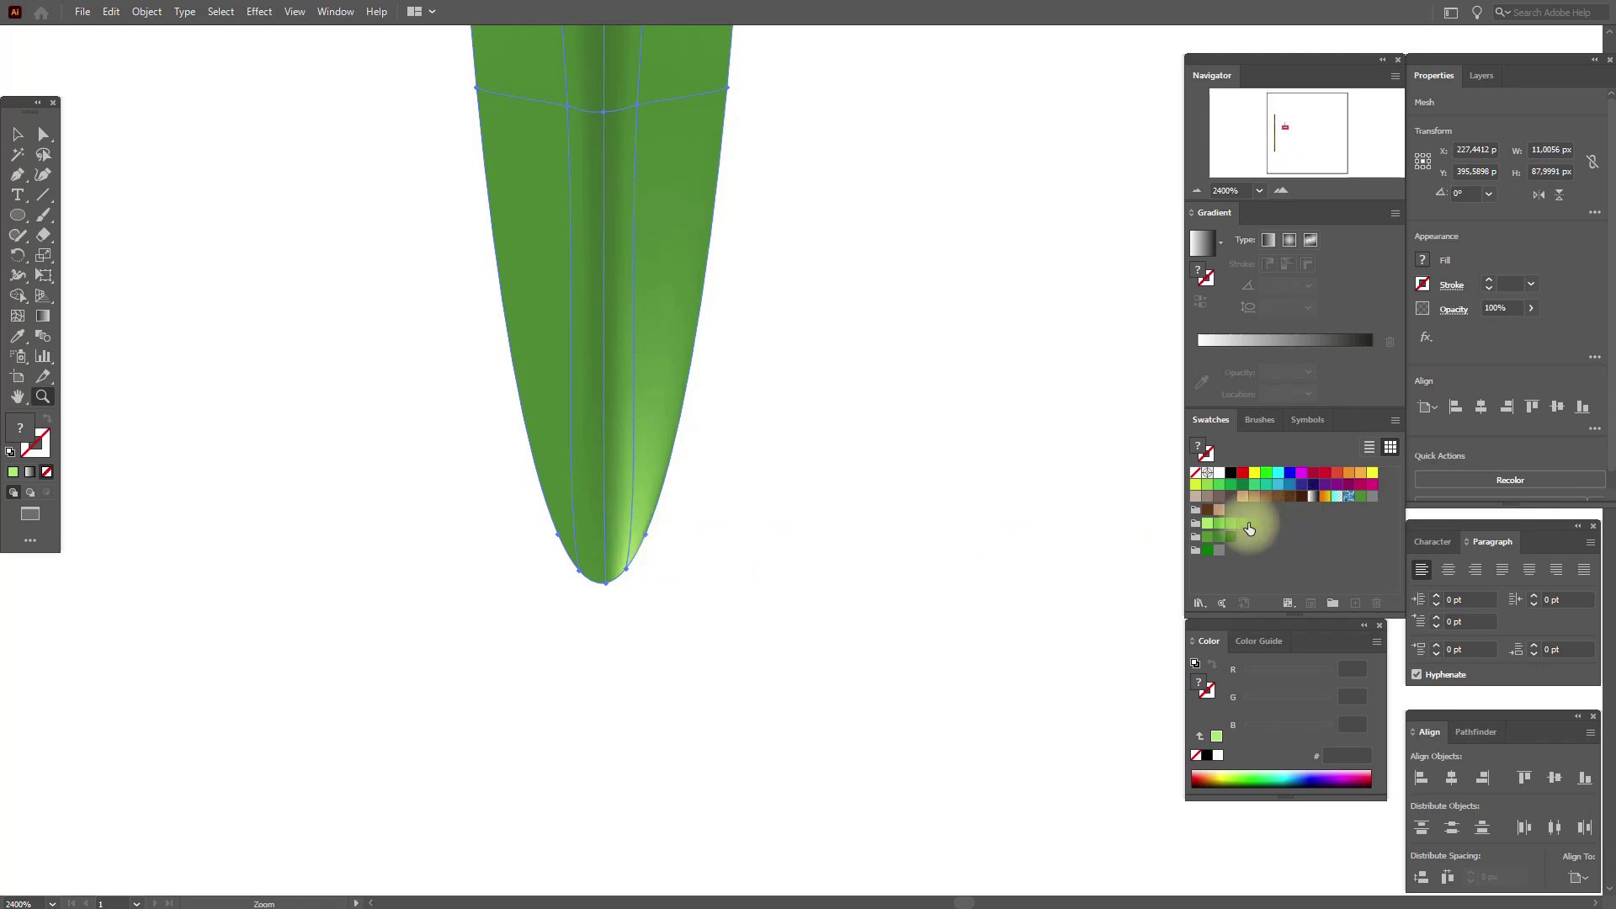
{"action": "left_click_drag", "start_coordinate": [1244, 529], "coordinate": [629, 576]}
{"action": "key", "text": "ctrl+z"}
Spread the mesh points beside the centre line outward on the ellipse's lower mesh row.
{"action": "left_click", "coordinate": [17, 134]}
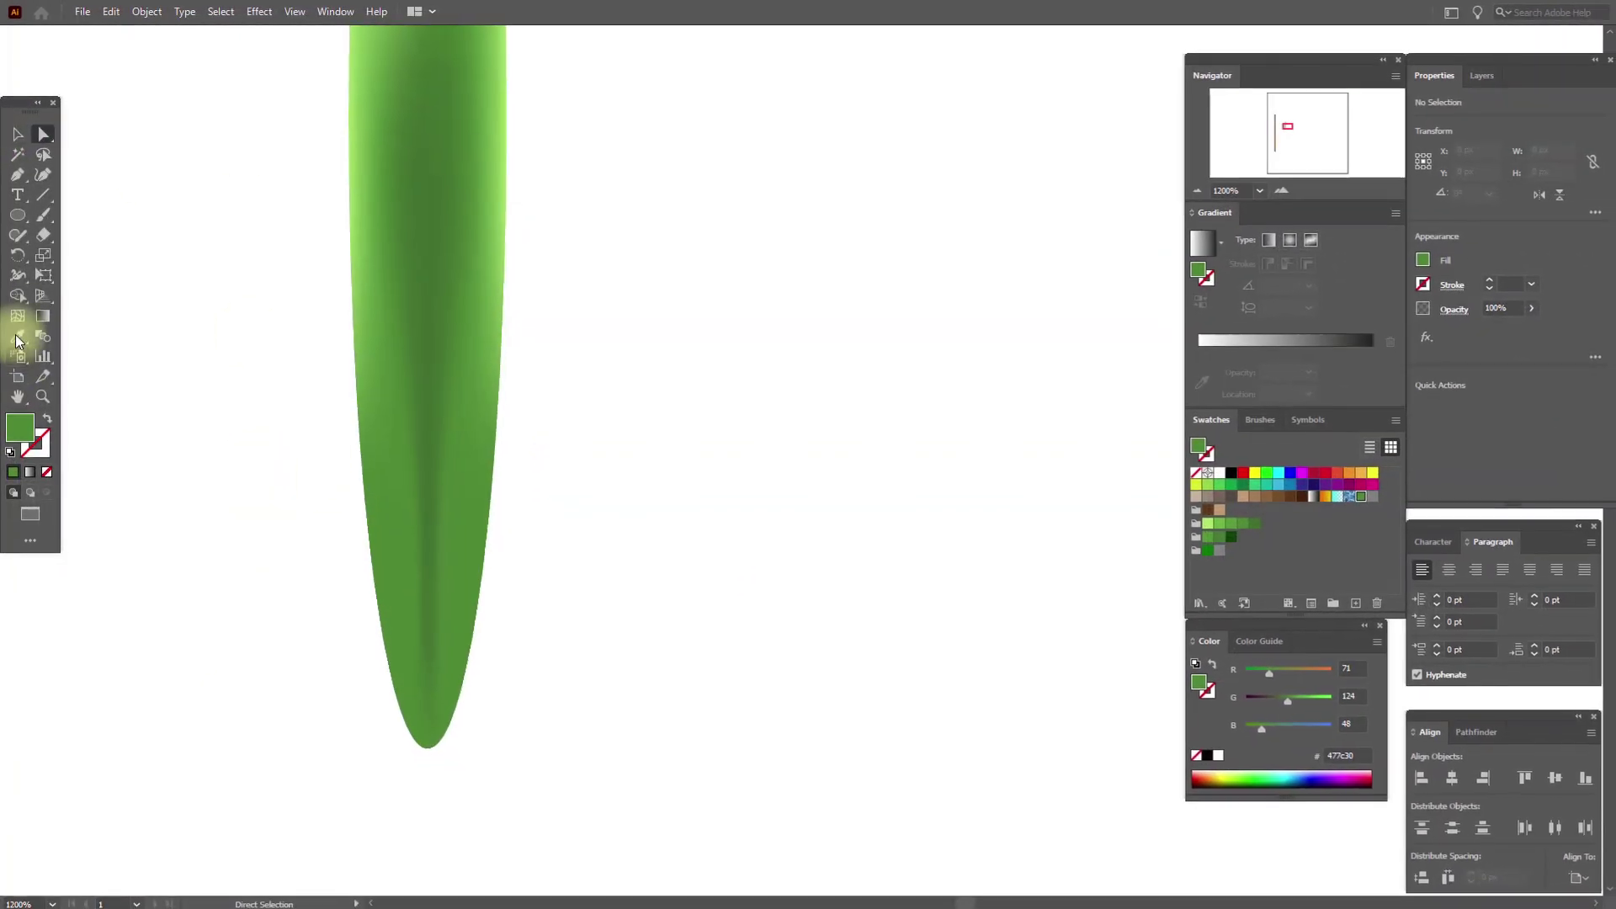
{"action": "left_click", "coordinate": [17, 318]}
{"action": "left_click", "coordinate": [446, 510]}
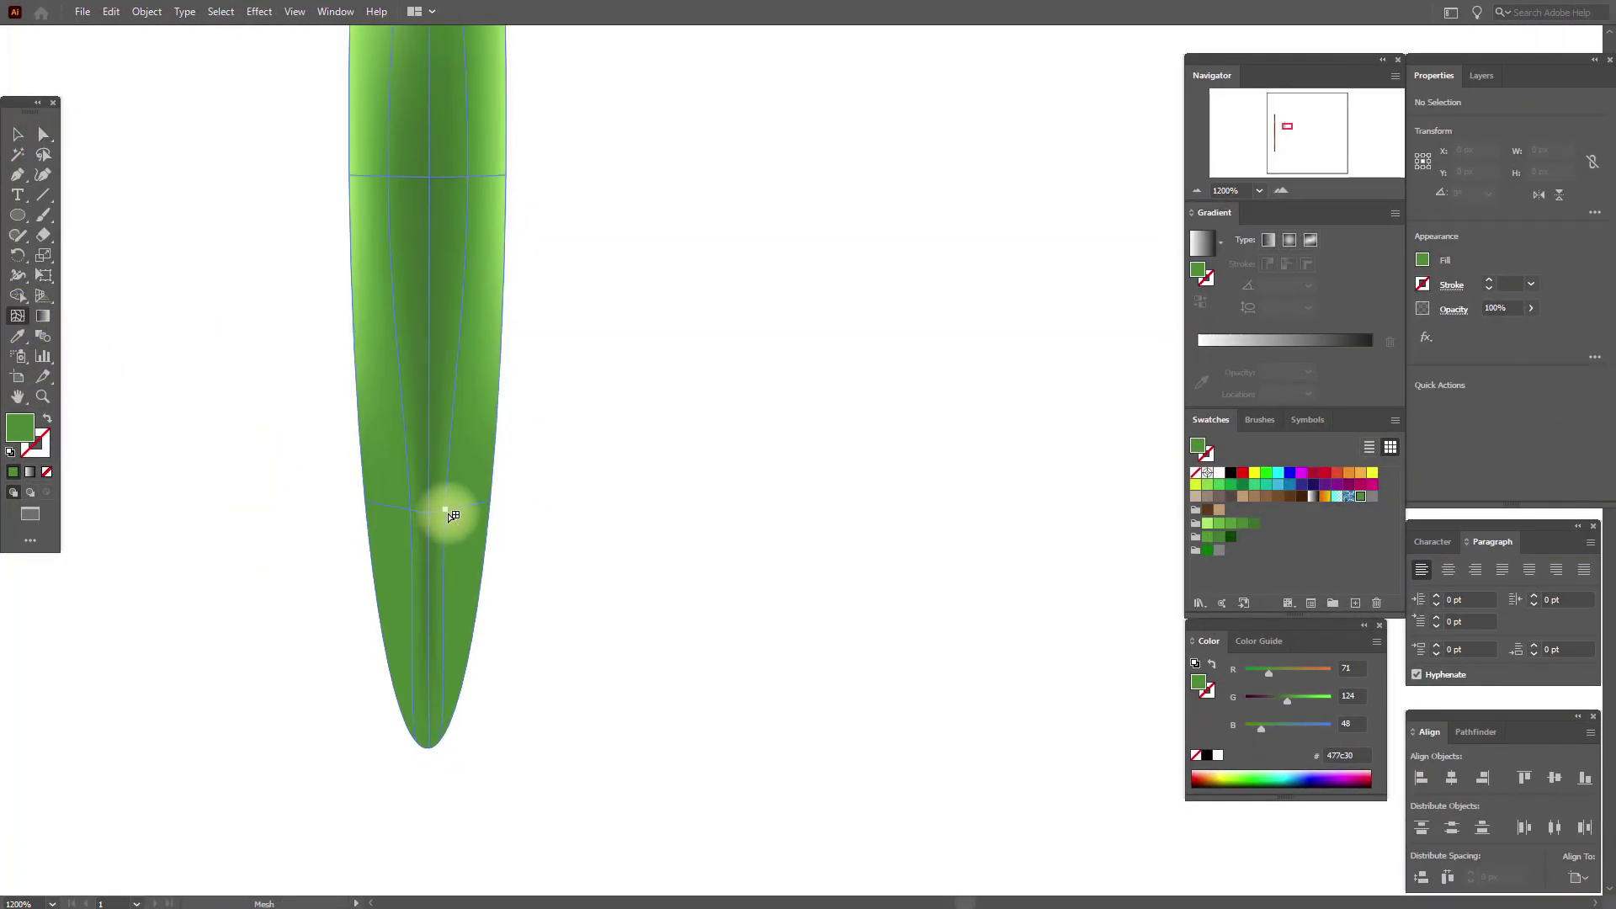
{"action": "left_click_drag", "start_coordinate": [460, 513], "coordinate": [400, 517]}
{"action": "left_click", "coordinate": [18, 134]}
{"action": "left_click", "coordinate": [169, 211]}
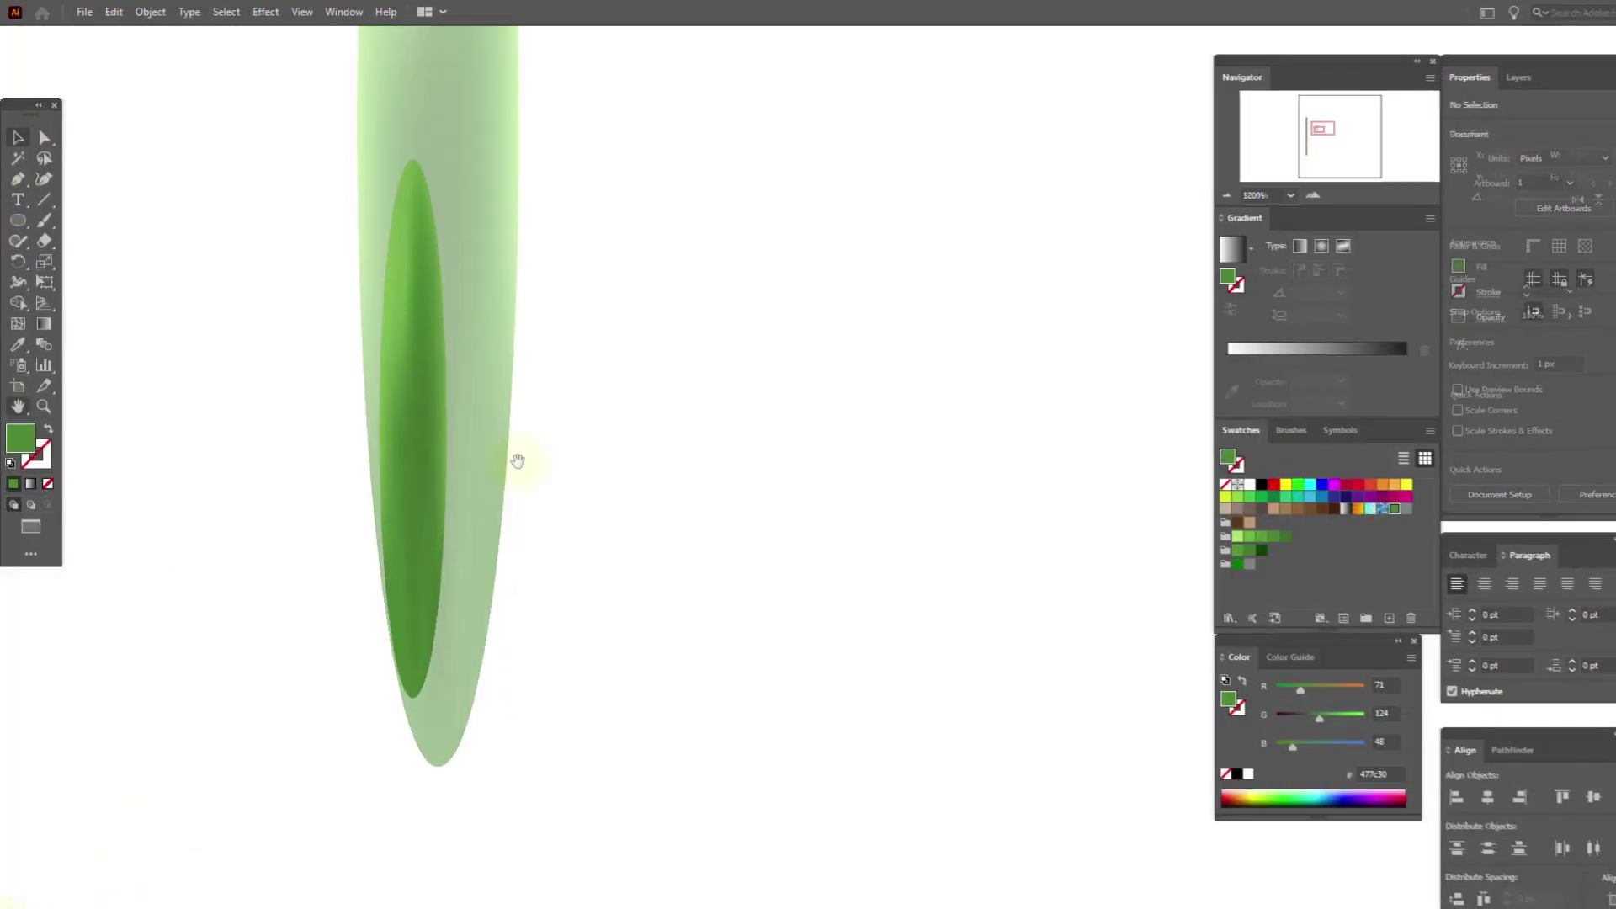
Move the shaded leaf closer to the stick and place a copy of it to the right.
{"action": "left_click", "coordinate": [19, 139]}
{"action": "left_click_drag", "start_coordinate": [423, 436], "coordinate": [342, 431]}
{"action": "key", "text": "ctrl+c"}
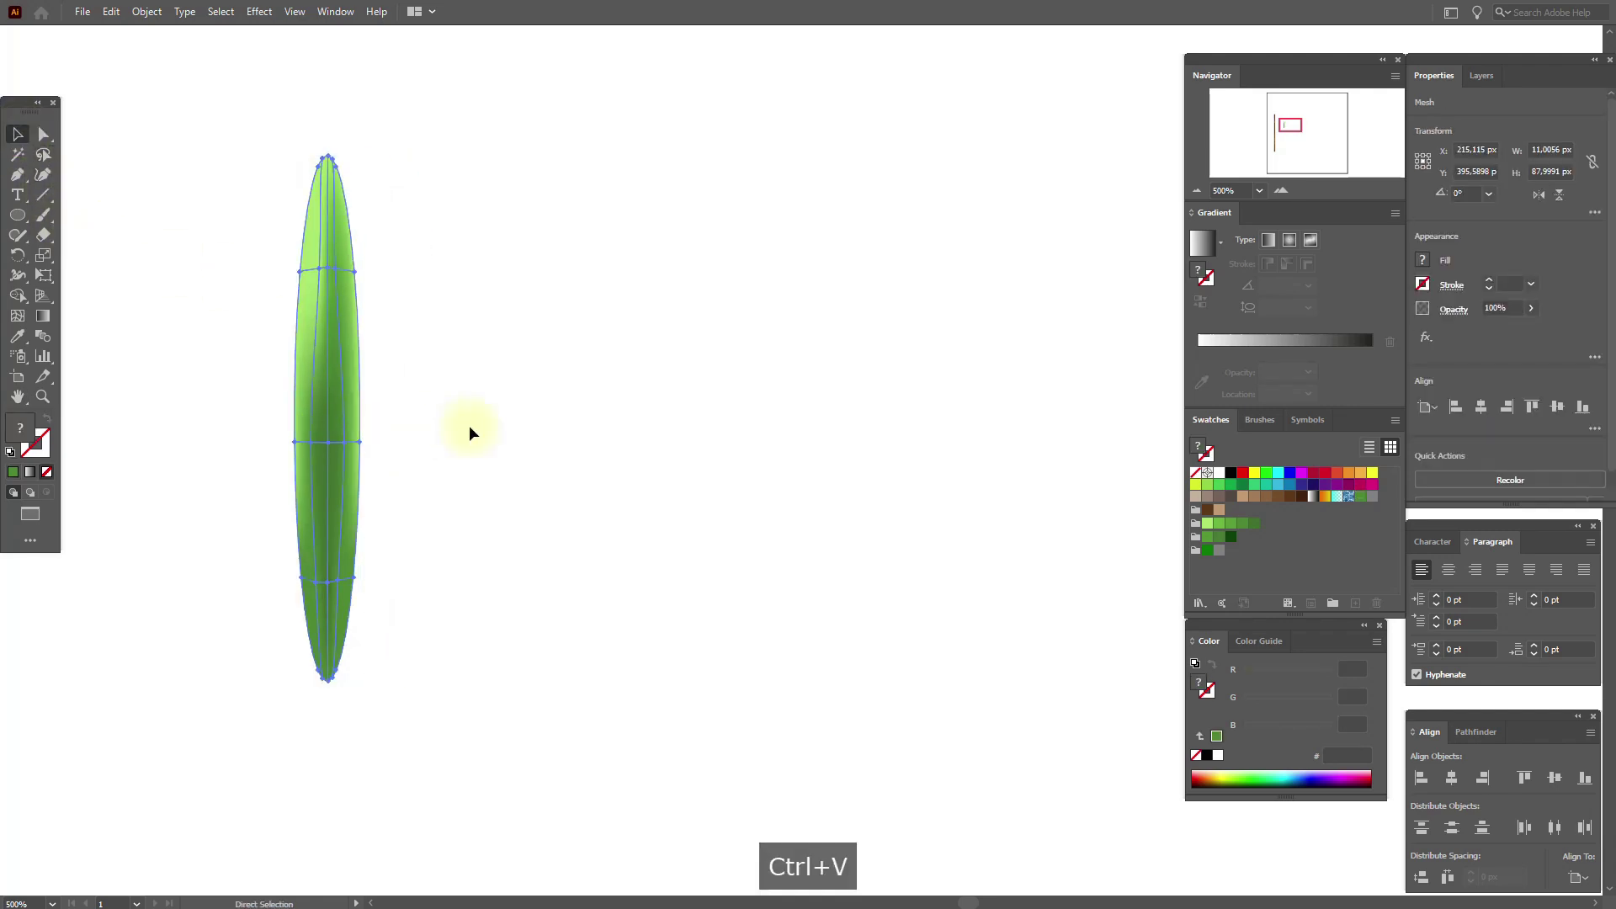
{"action": "key", "text": "ctrl+v"}
{"action": "left_click_drag", "start_coordinate": [797, 436], "coordinate": [544, 398]}
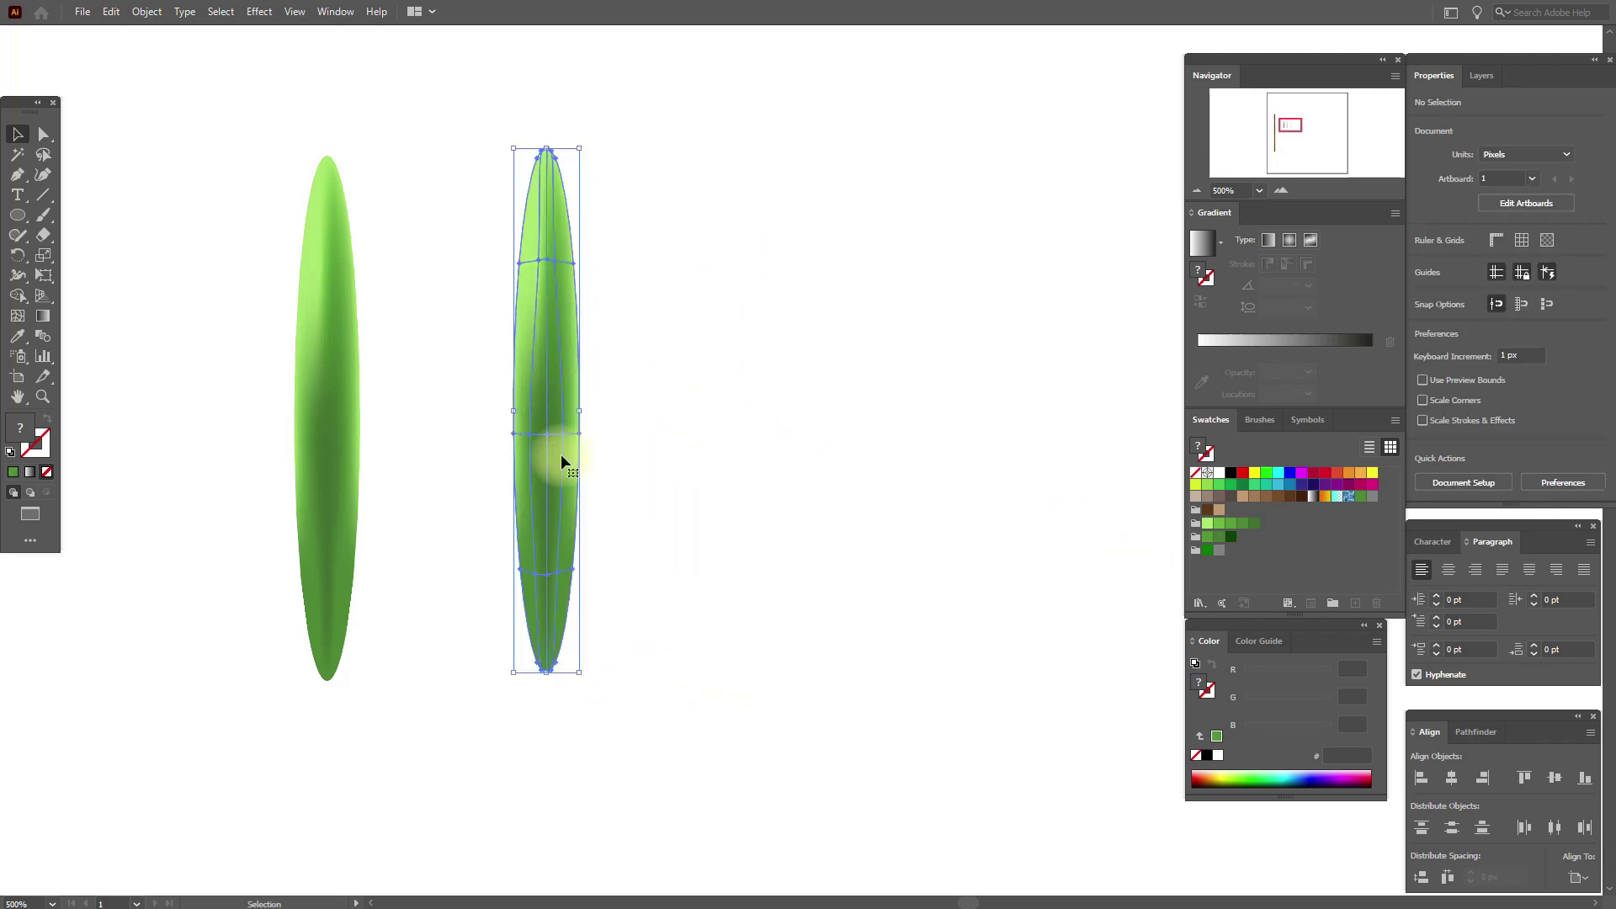
Recolour the copied leaf with the 4d8931 green and shade its upper row's right-hand mesh points with the next darker green.
{"action": "left_click", "coordinate": [1208, 539]}
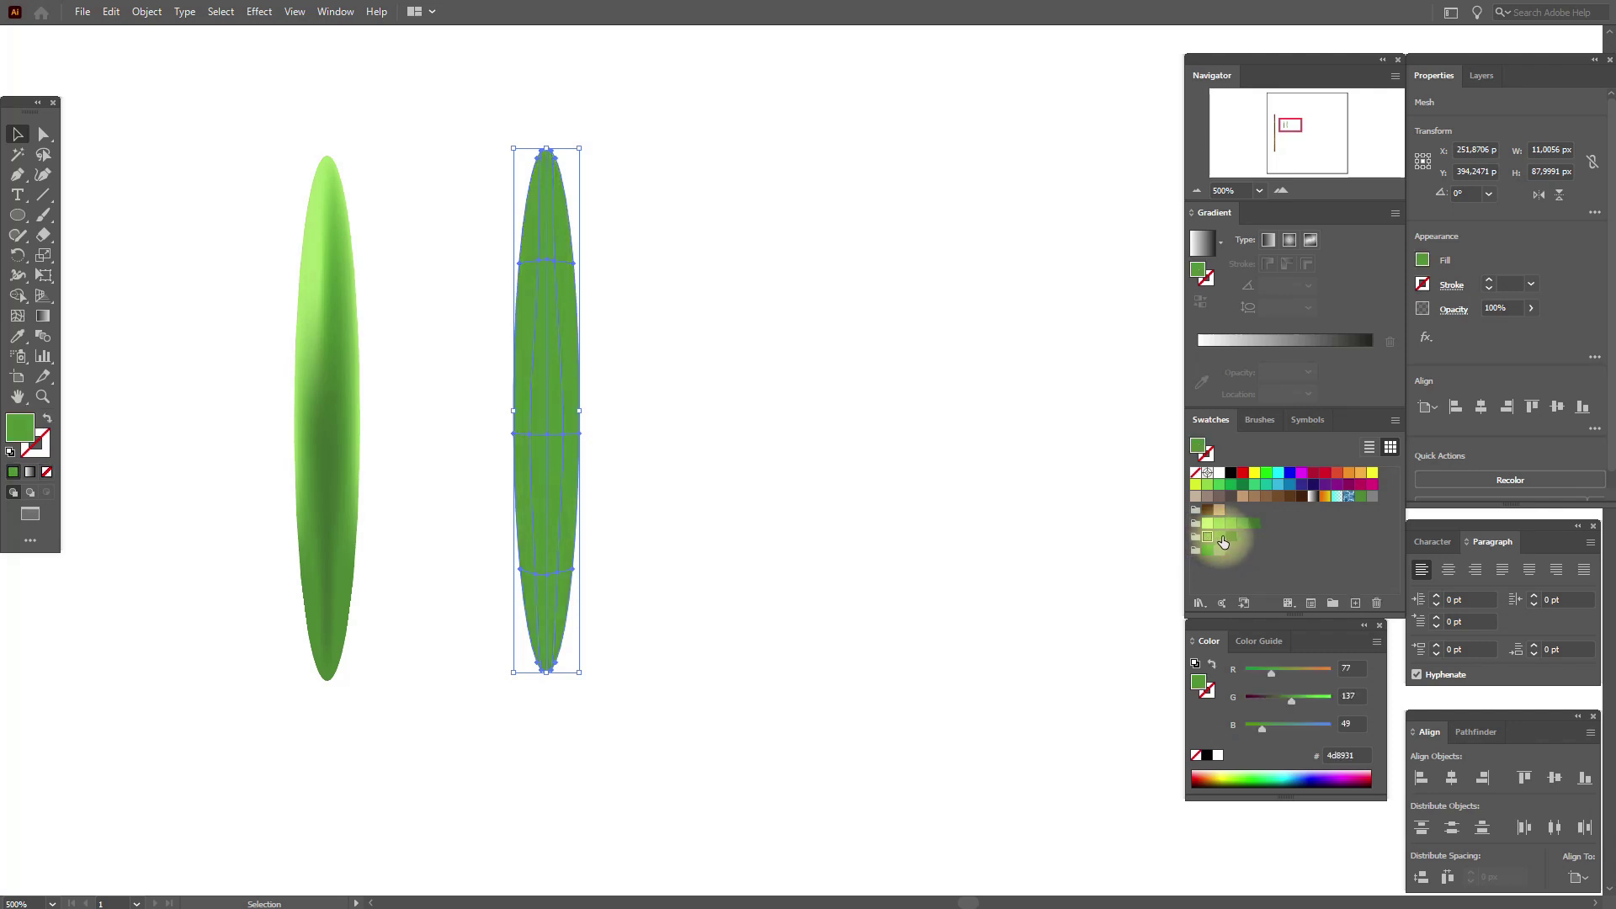
{"action": "left_click", "coordinate": [553, 267]}
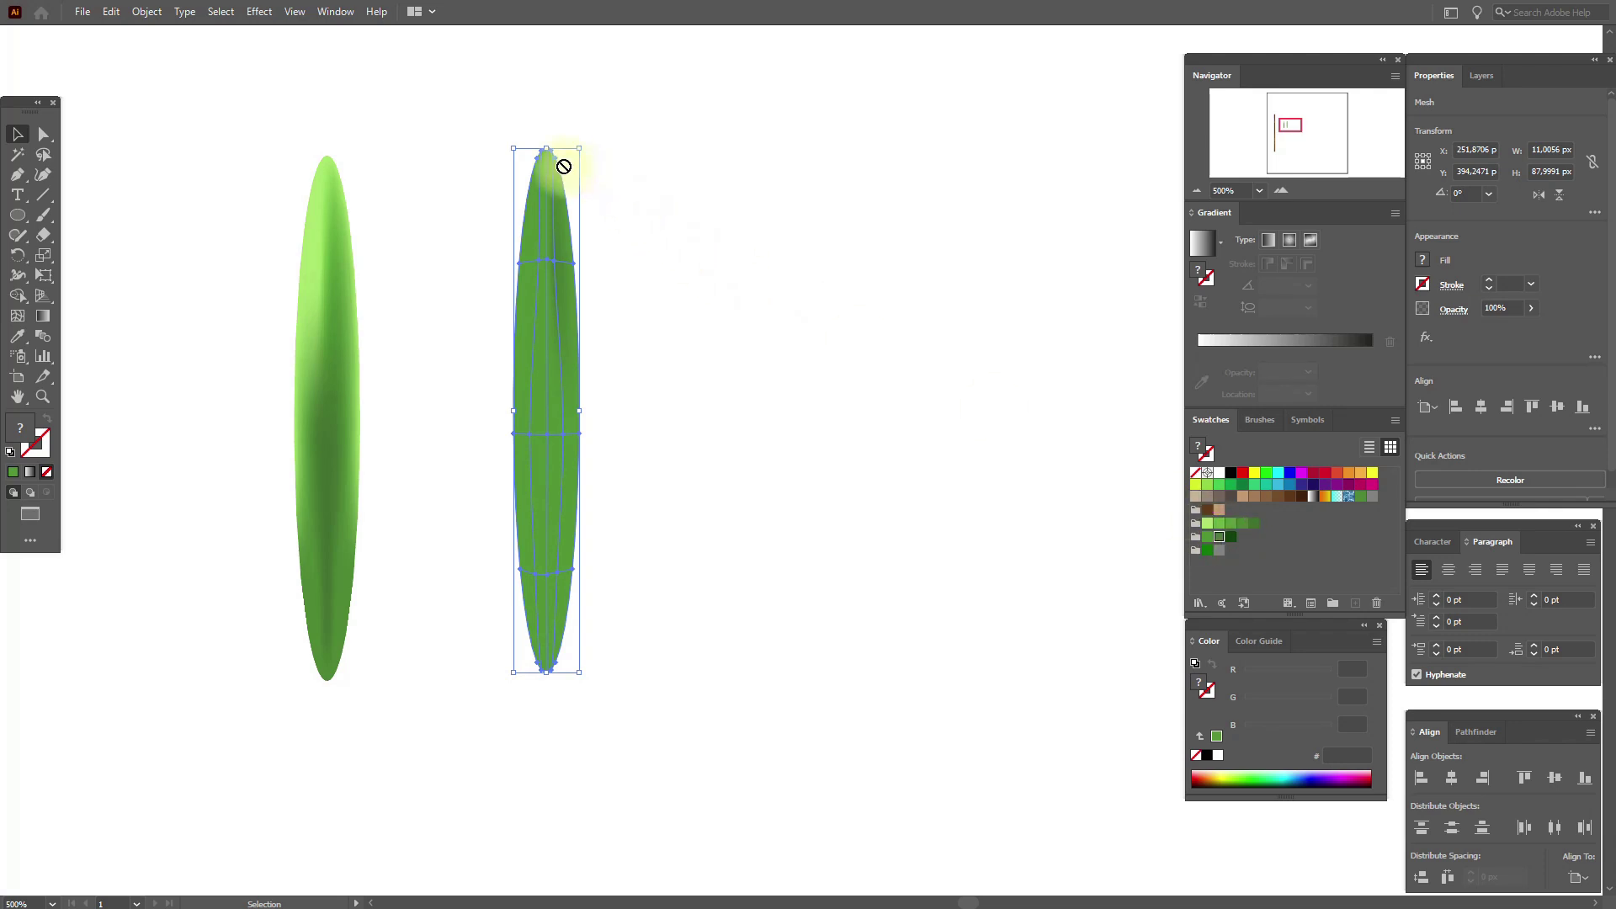
{"action": "left_click_drag", "start_coordinate": [1220, 536], "coordinate": [572, 262]}
Shade the copied leaf with the darkest green beside the centre line on the middle row and across the lower row's inner mesh points.
{"action": "left_click", "coordinate": [1230, 536]}
{"action": "left_click_drag", "start_coordinate": [1230, 537], "coordinate": [530, 447]}
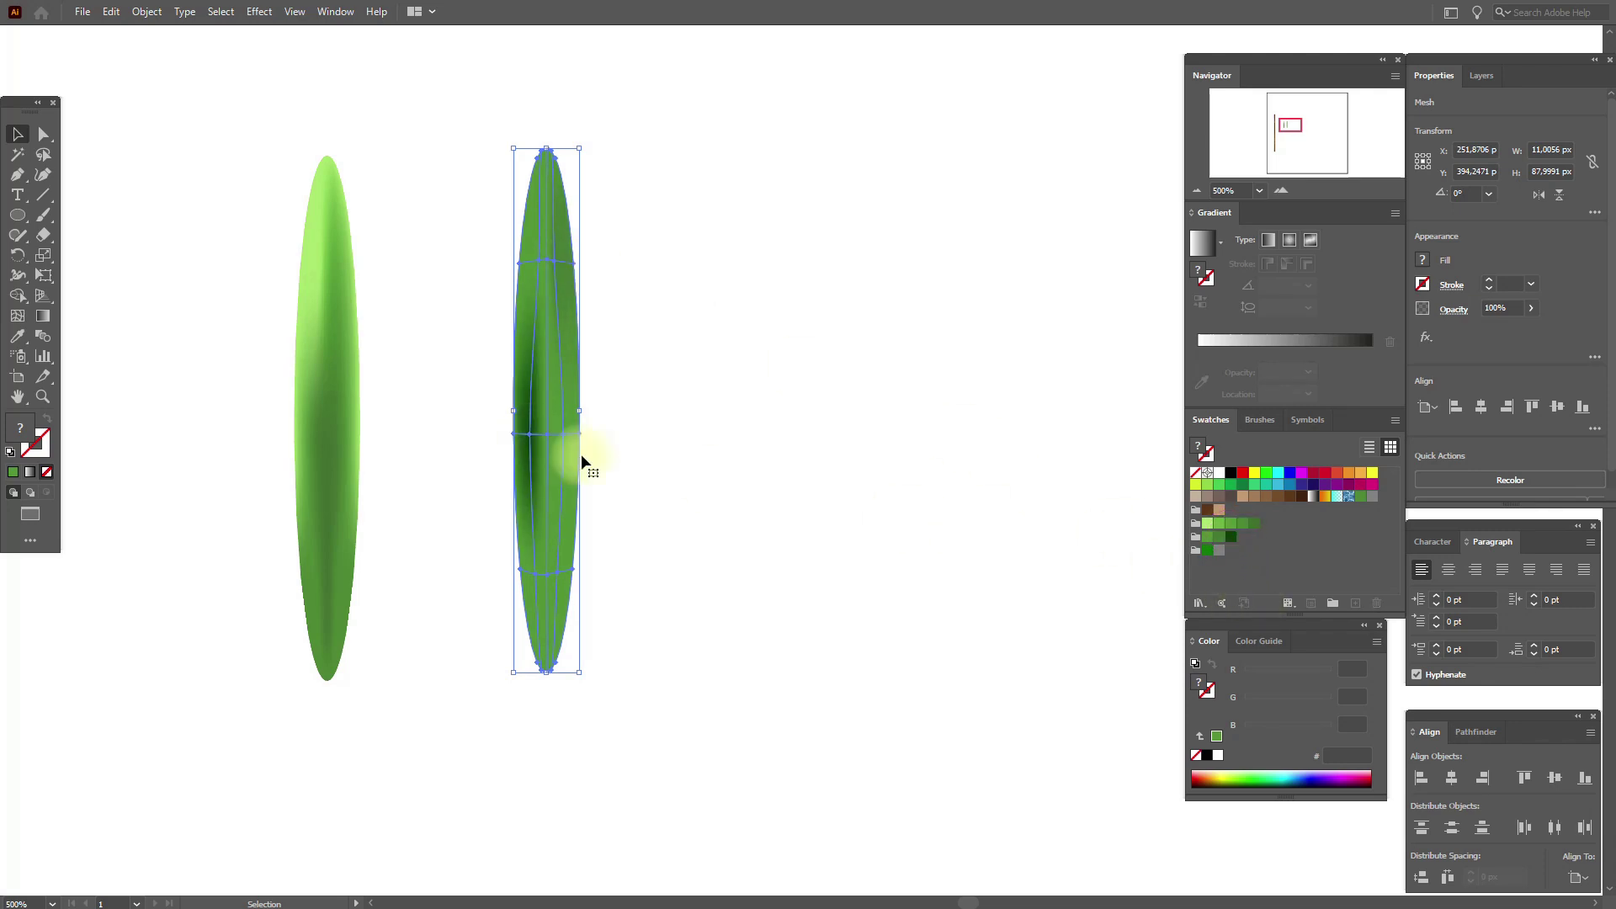
{"action": "mouse_move", "coordinate": [1231, 536]}
{"action": "left_mouse_down"}
{"action": "mouse_move", "coordinate": [564, 444]}
{"action": "mouse_move", "coordinate": [581, 446]}
{"action": "left_mouse_up"}
{"action": "left_click_drag", "start_coordinate": [1233, 543], "coordinate": [538, 577]}
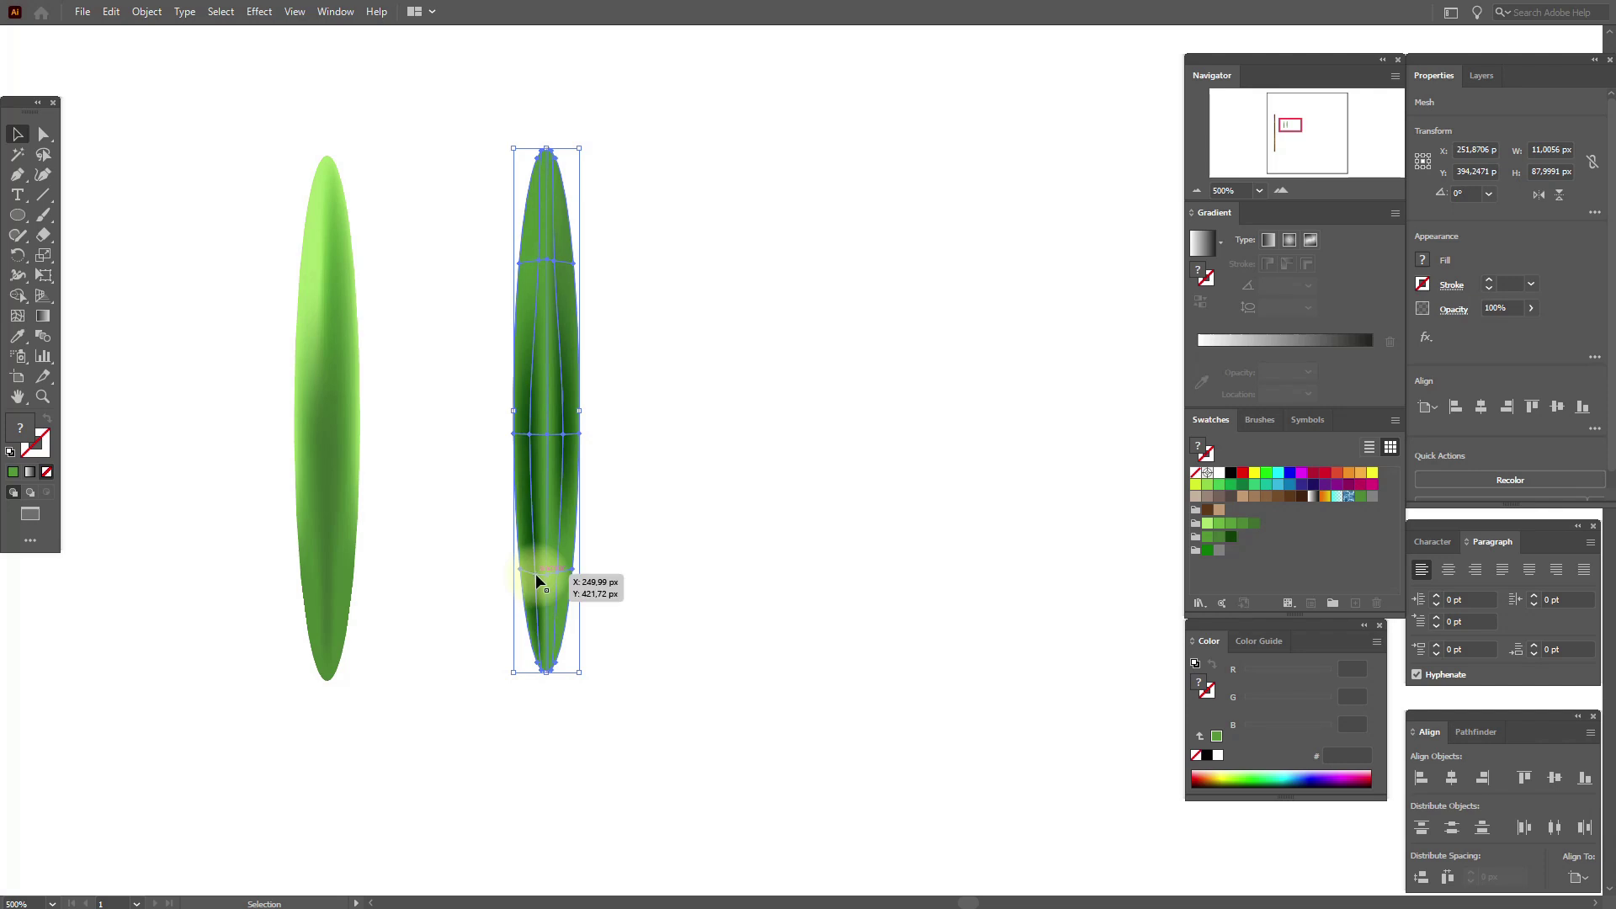
{"action": "left_click_drag", "start_coordinate": [1235, 536], "coordinate": [561, 574]}
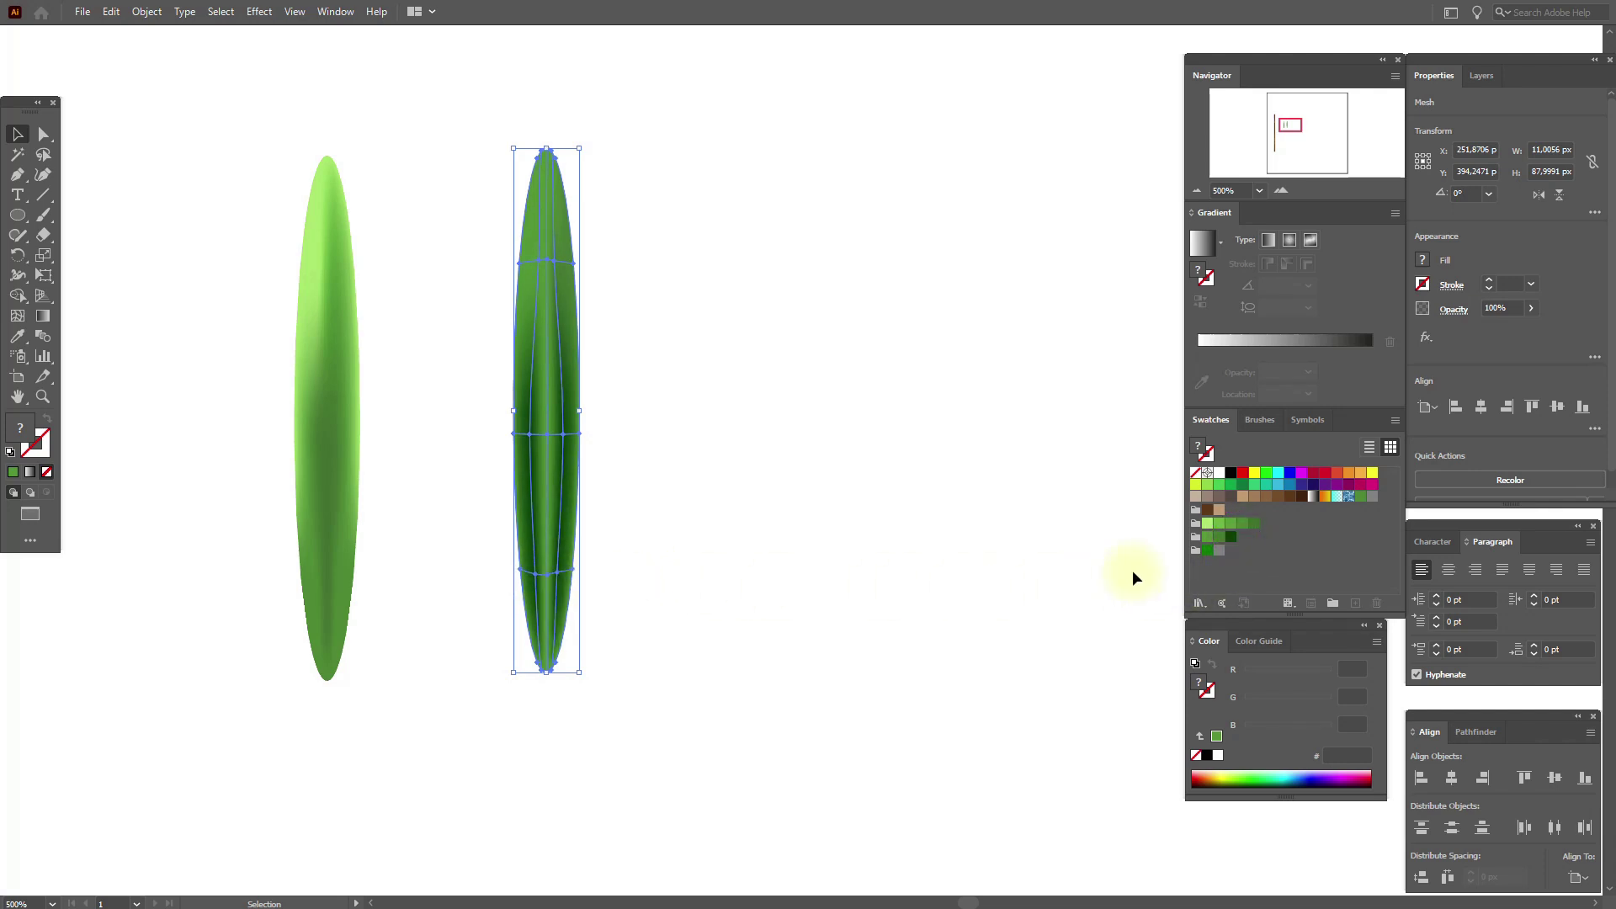
{"action": "left_click_drag", "start_coordinate": [1239, 543], "coordinate": [547, 581]}
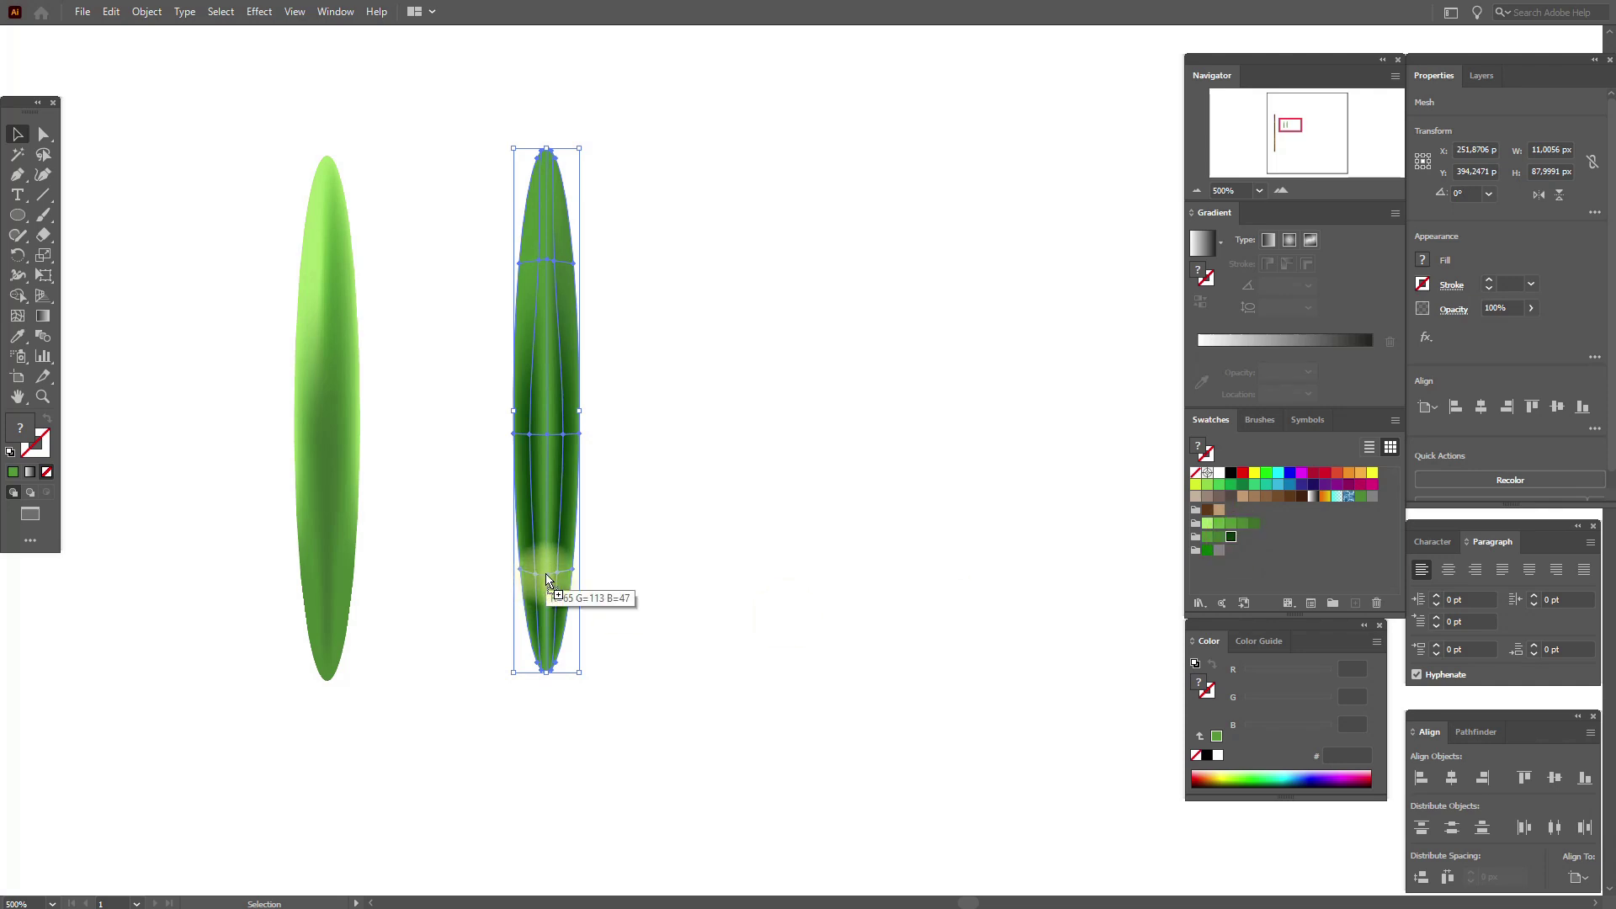
{"action": "left_click_drag", "start_coordinate": [548, 581], "coordinate": [547, 574]}
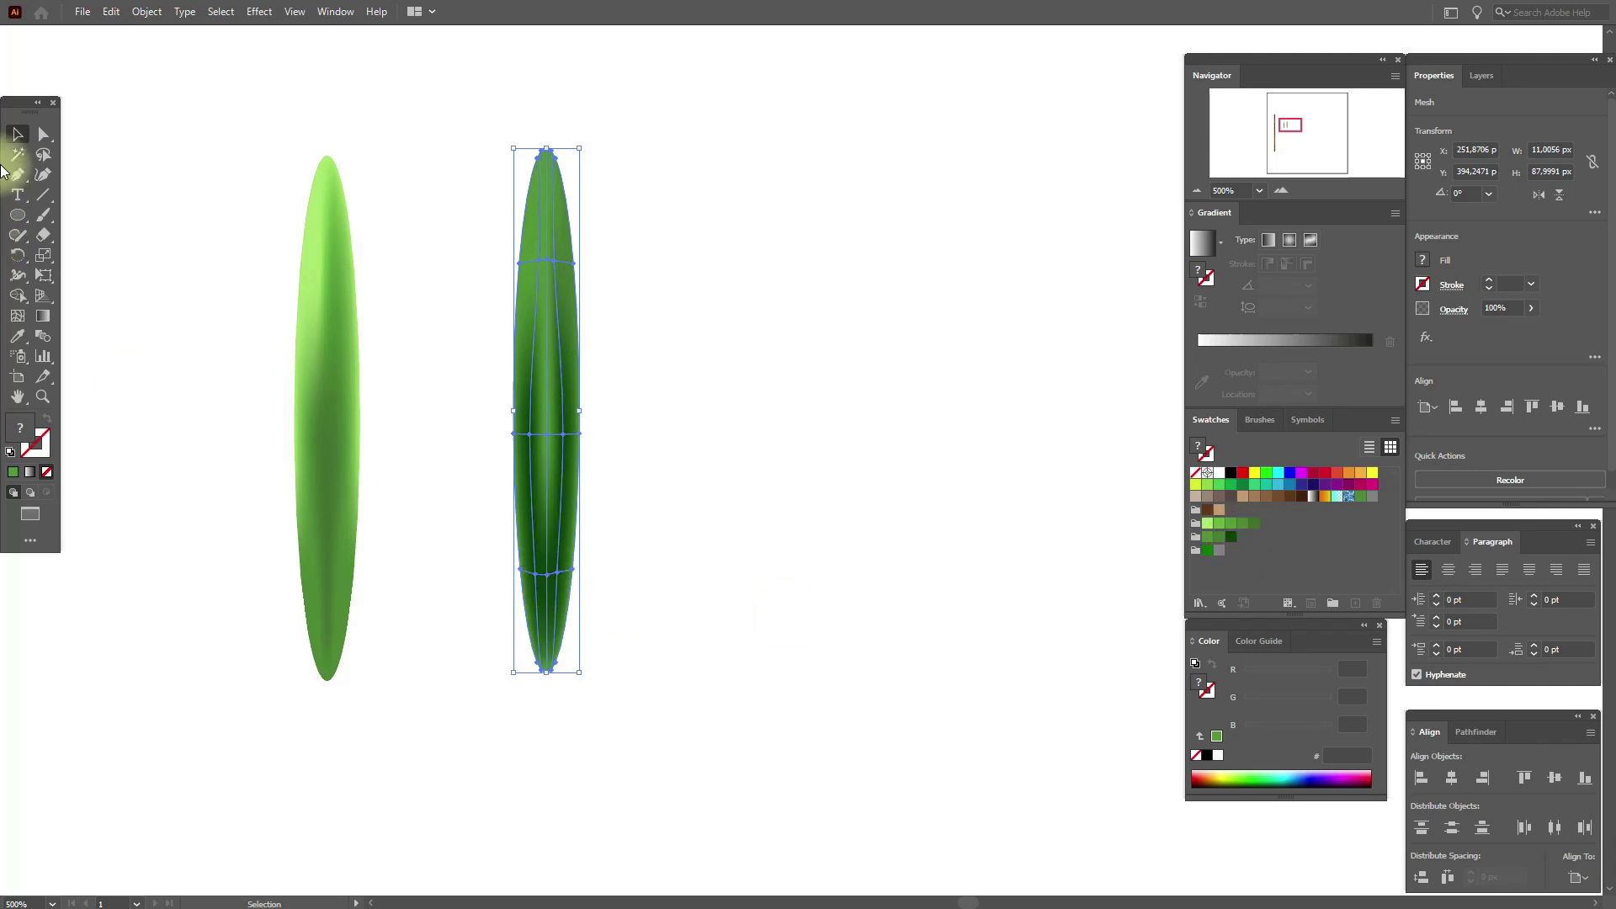
{"action": "left_click", "coordinate": [958, 338]}
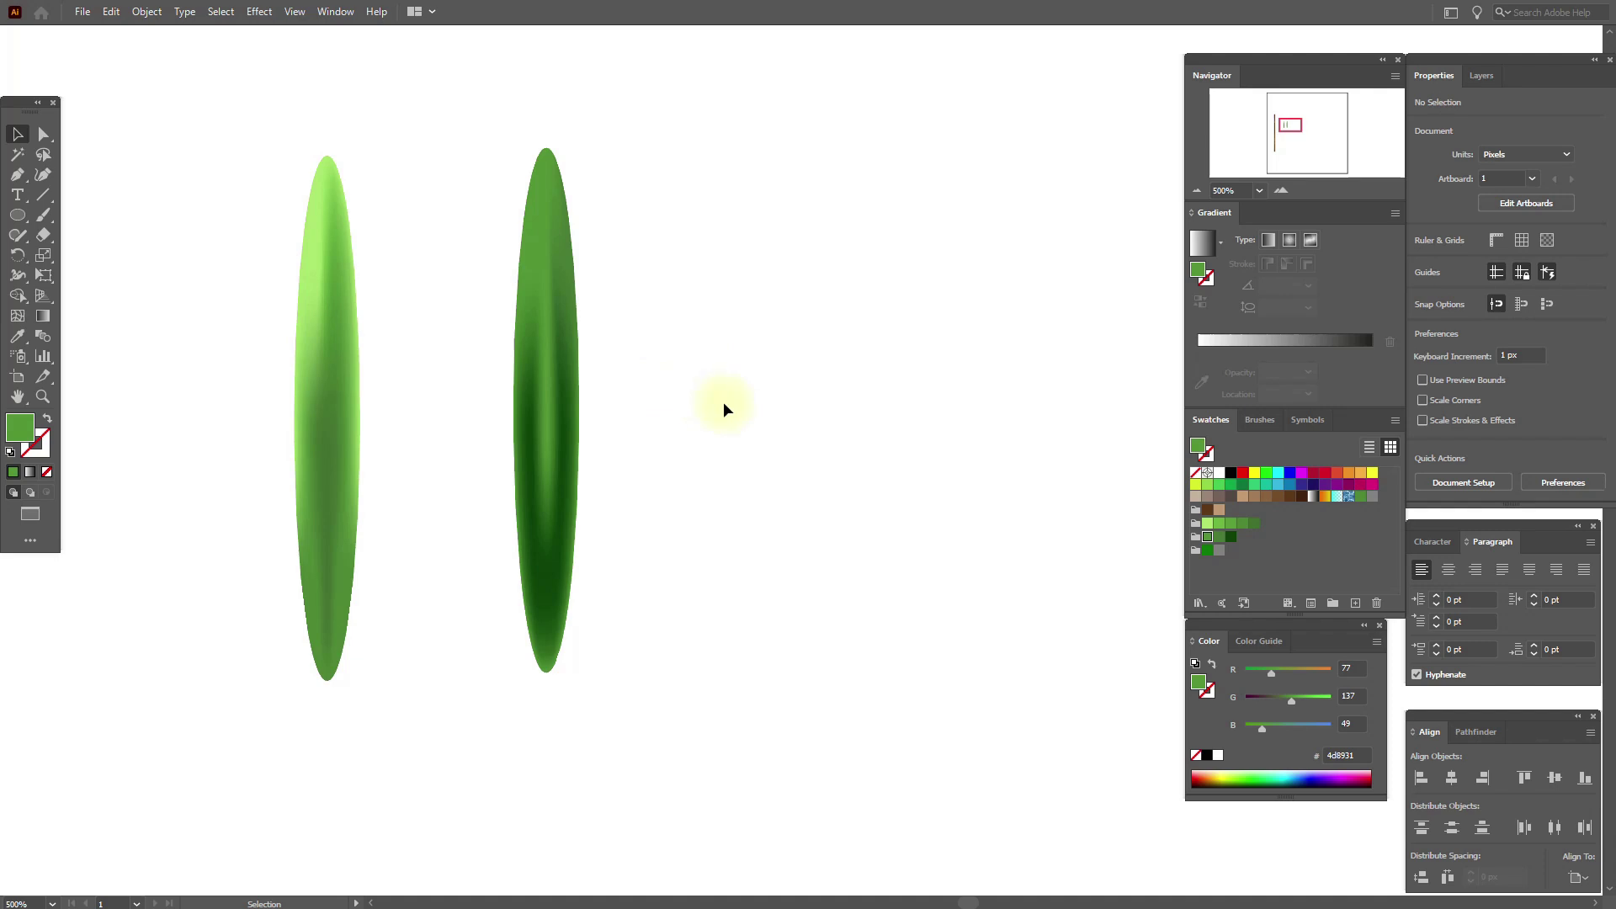
Duplicate both leaves, placing the light-green copy left of its original and the dark-green copy right of its original.
{"action": "left_click", "coordinate": [345, 487]}
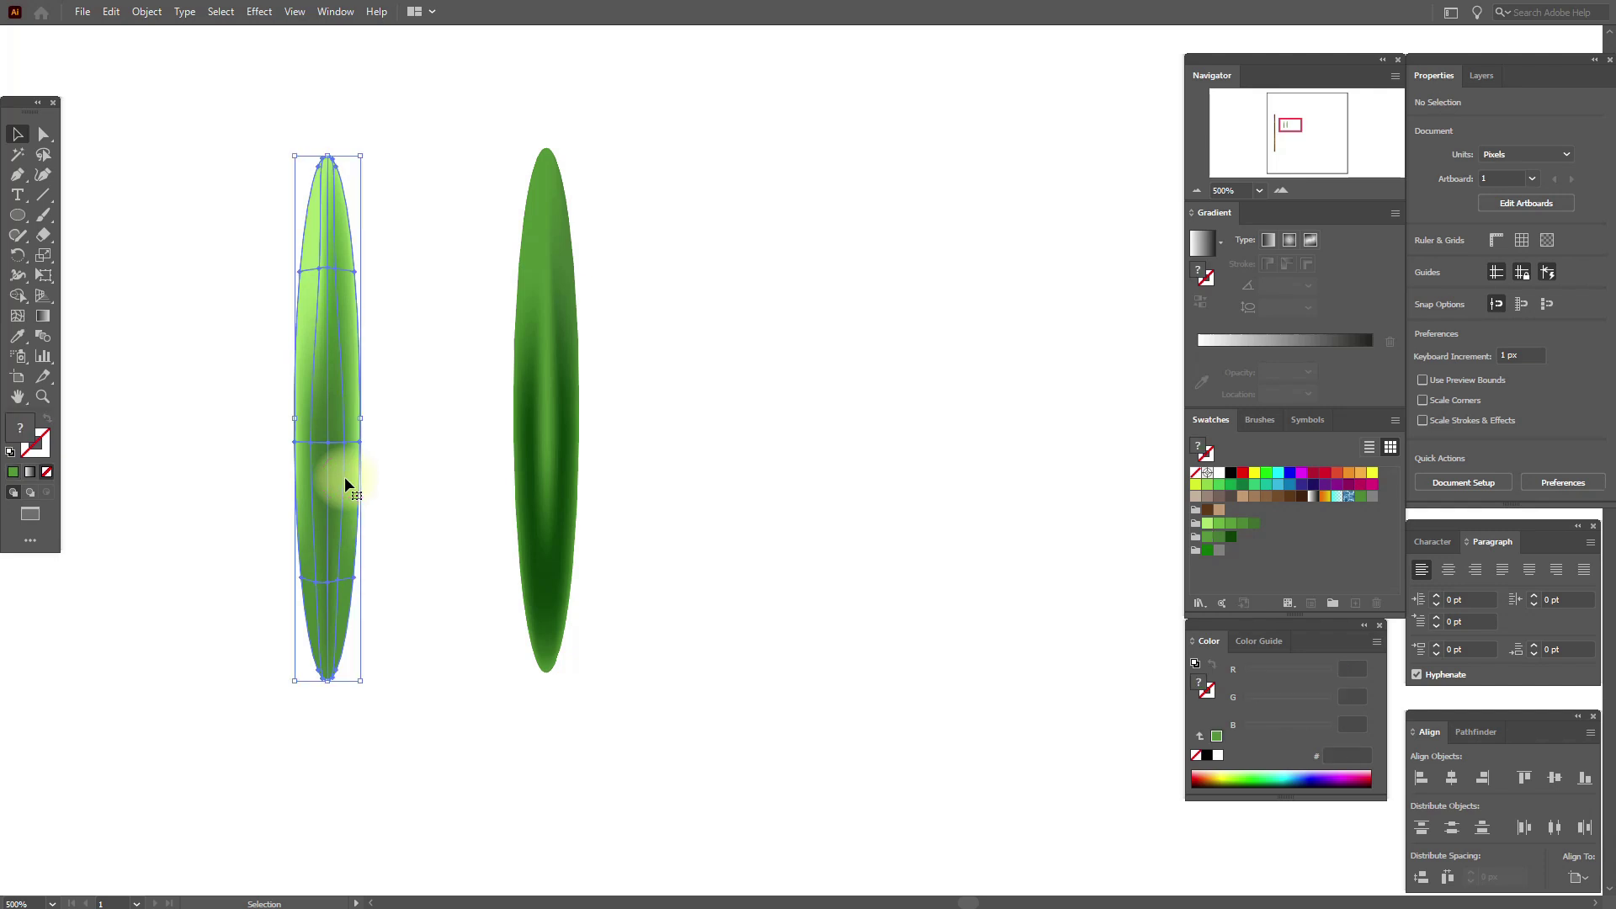
{"action": "key", "text": "ctrl+v"}
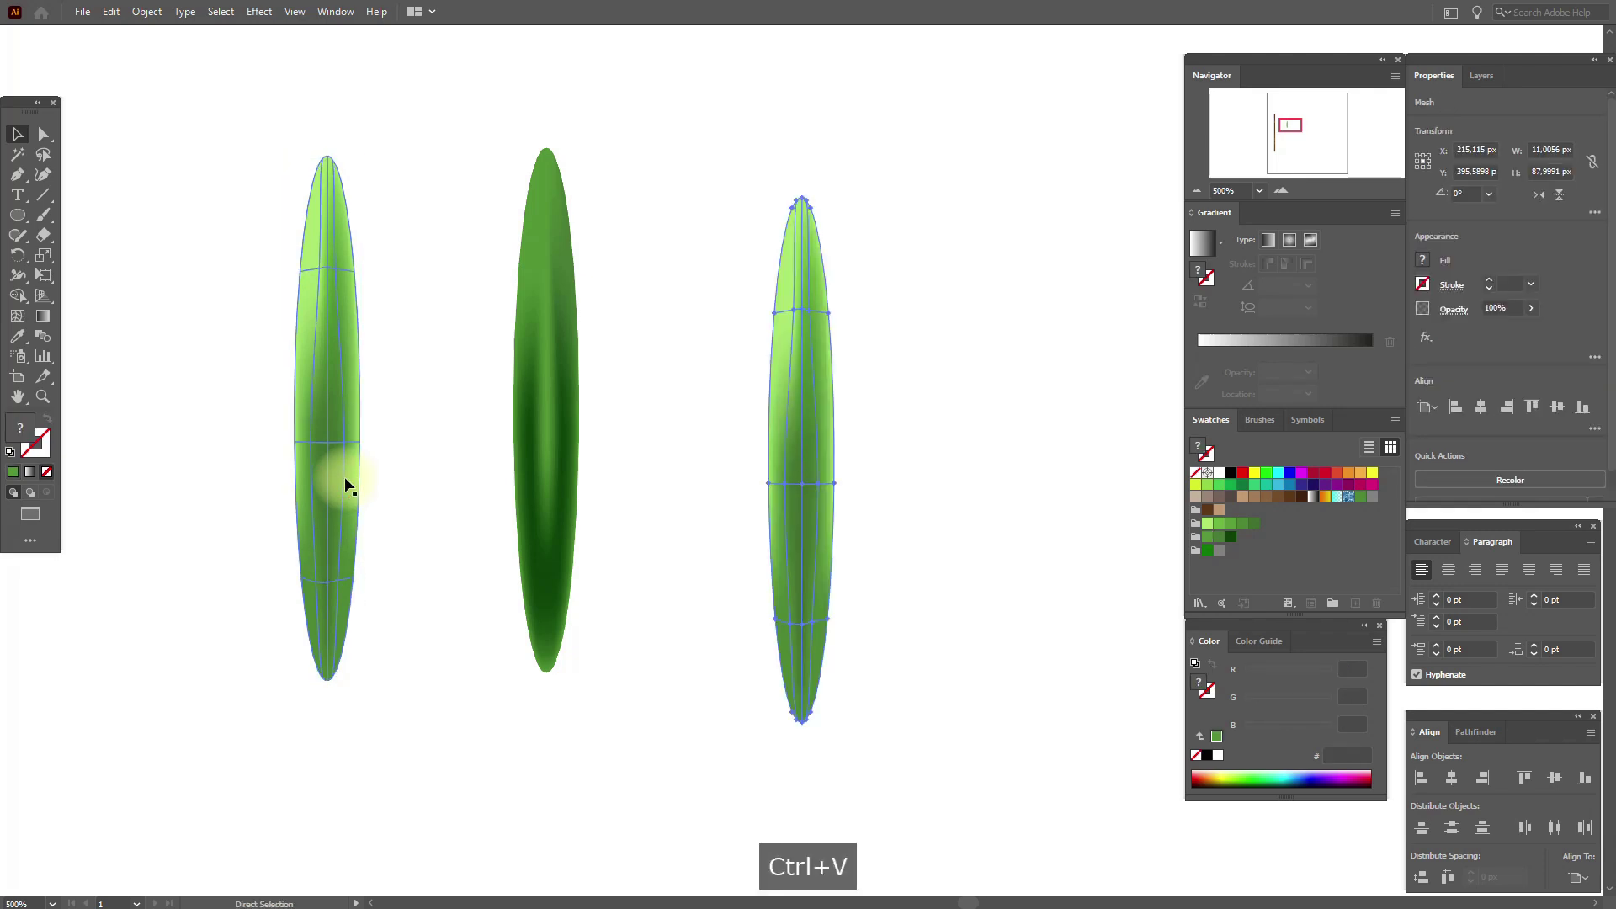
{"action": "left_click_drag", "start_coordinate": [764, 458], "coordinate": [219, 411]}
{"action": "left_click", "coordinate": [566, 419]}
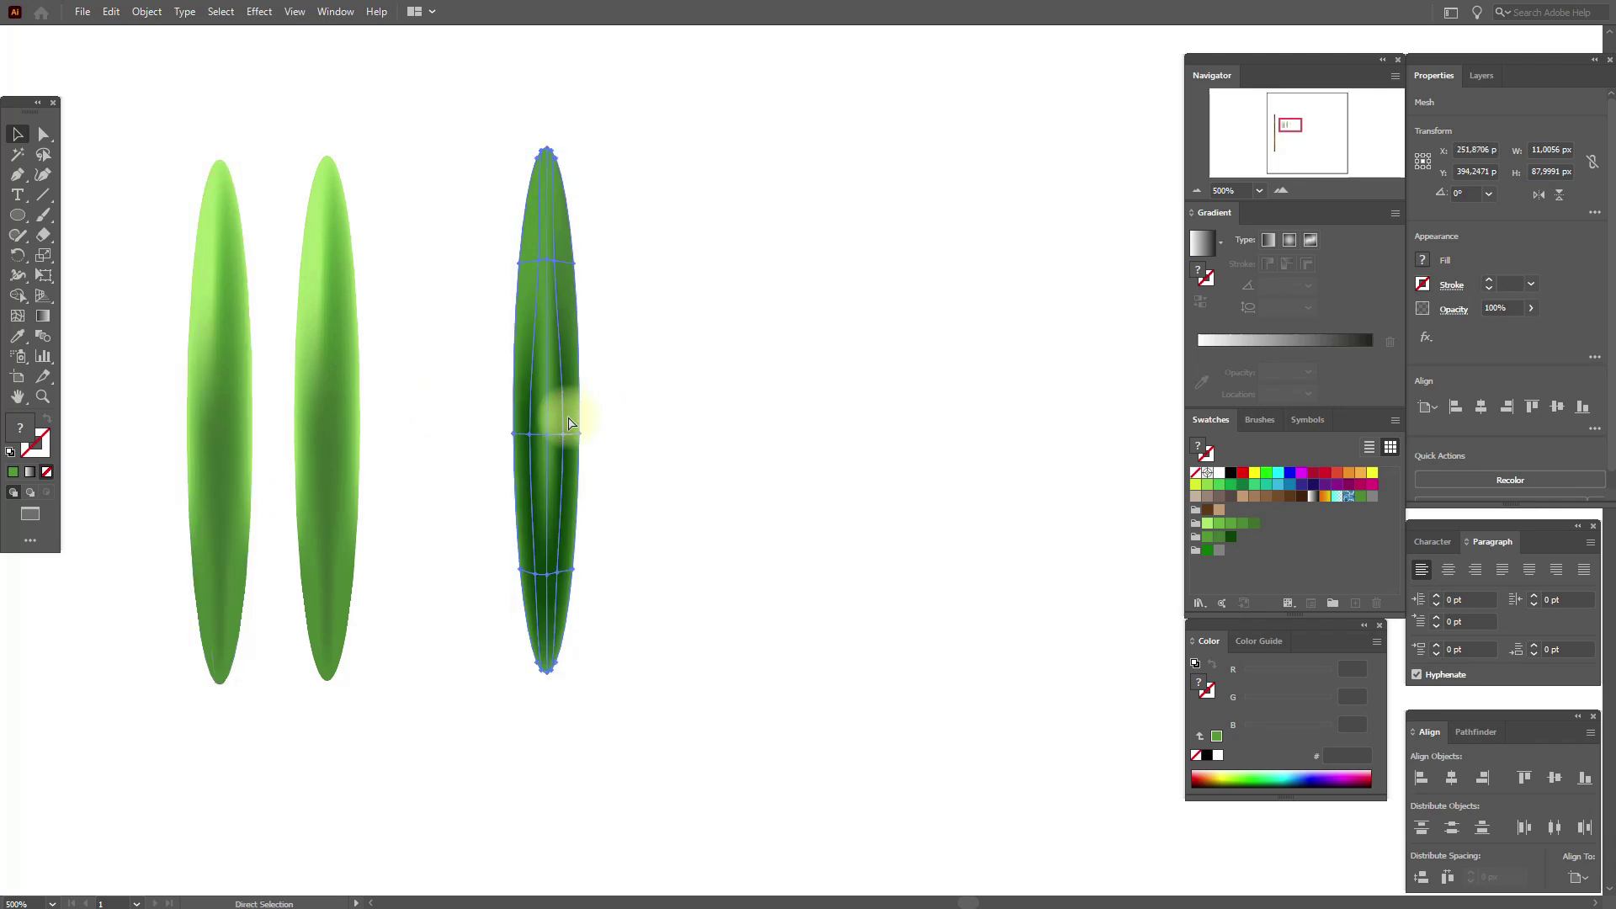
{"action": "key", "text": "ctrl+v"}
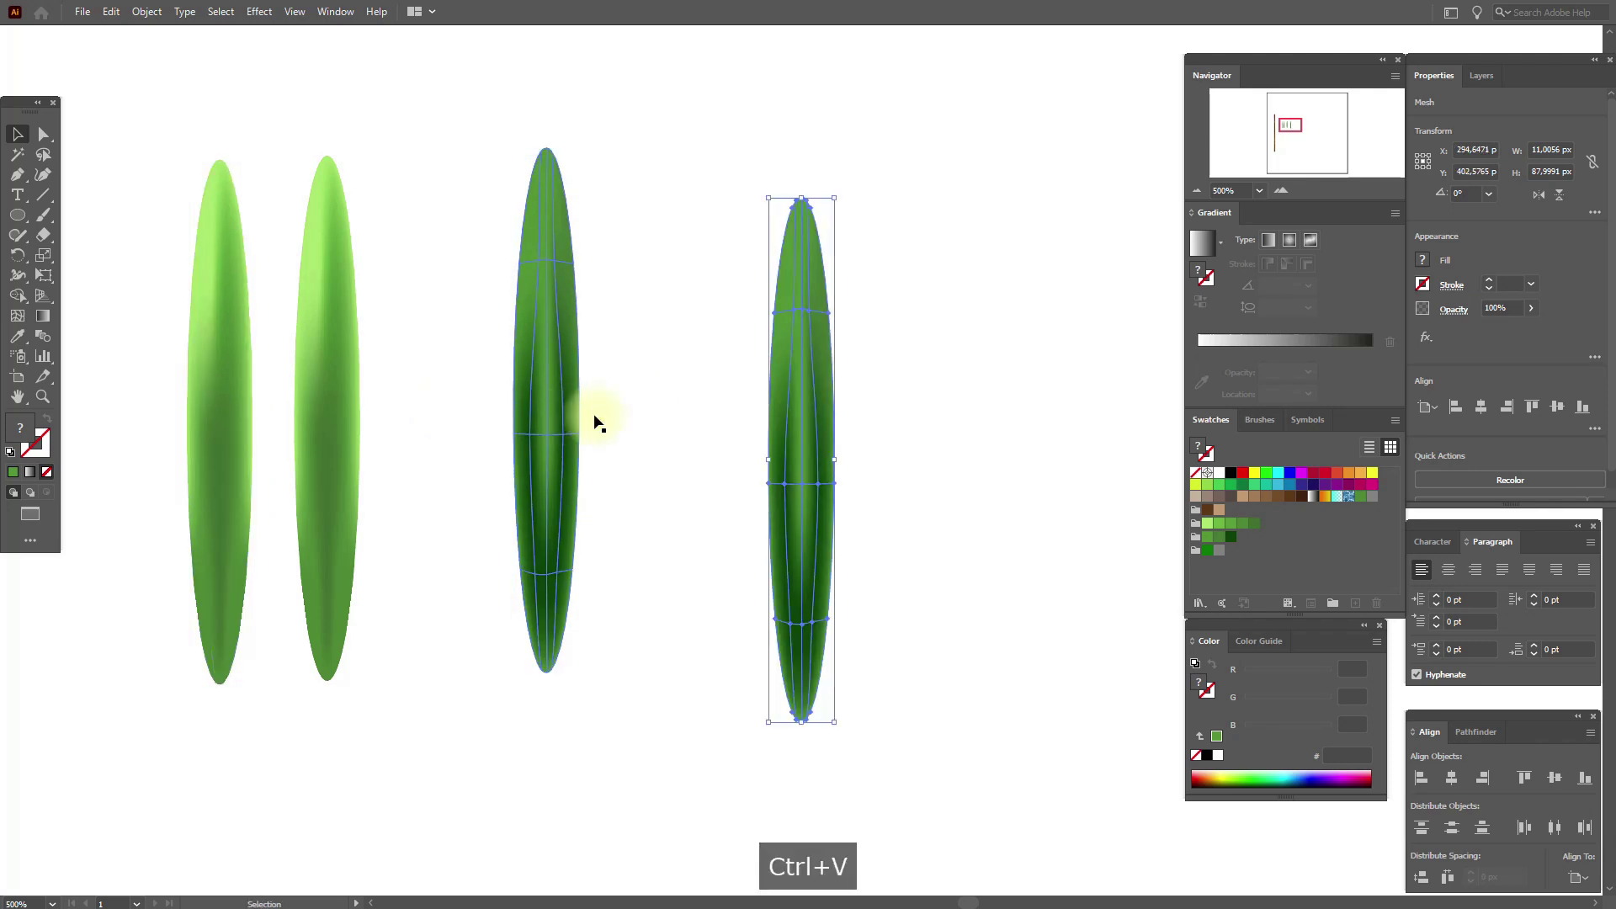
{"action": "left_click_drag", "start_coordinate": [801, 413], "coordinate": [655, 362]}
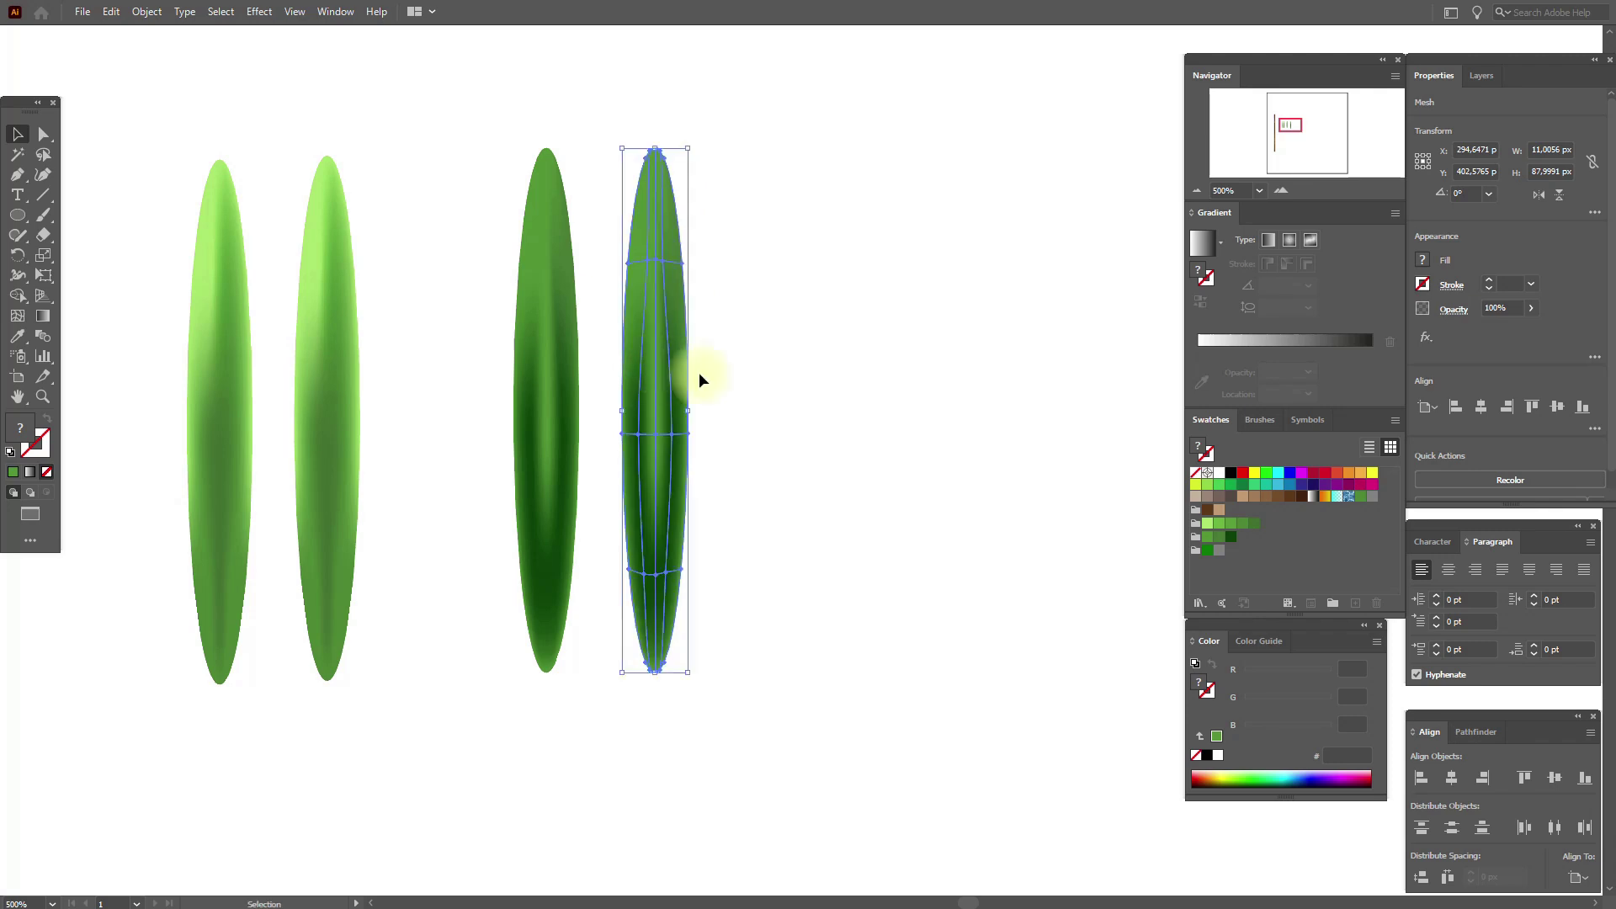
{"action": "left_click", "coordinate": [847, 398]}
Bend the outer light-green leaf with a vertical Arc warp at 26% bend.
{"action": "left_click", "coordinate": [218, 412]}
{"action": "left_click", "coordinate": [261, 13]}
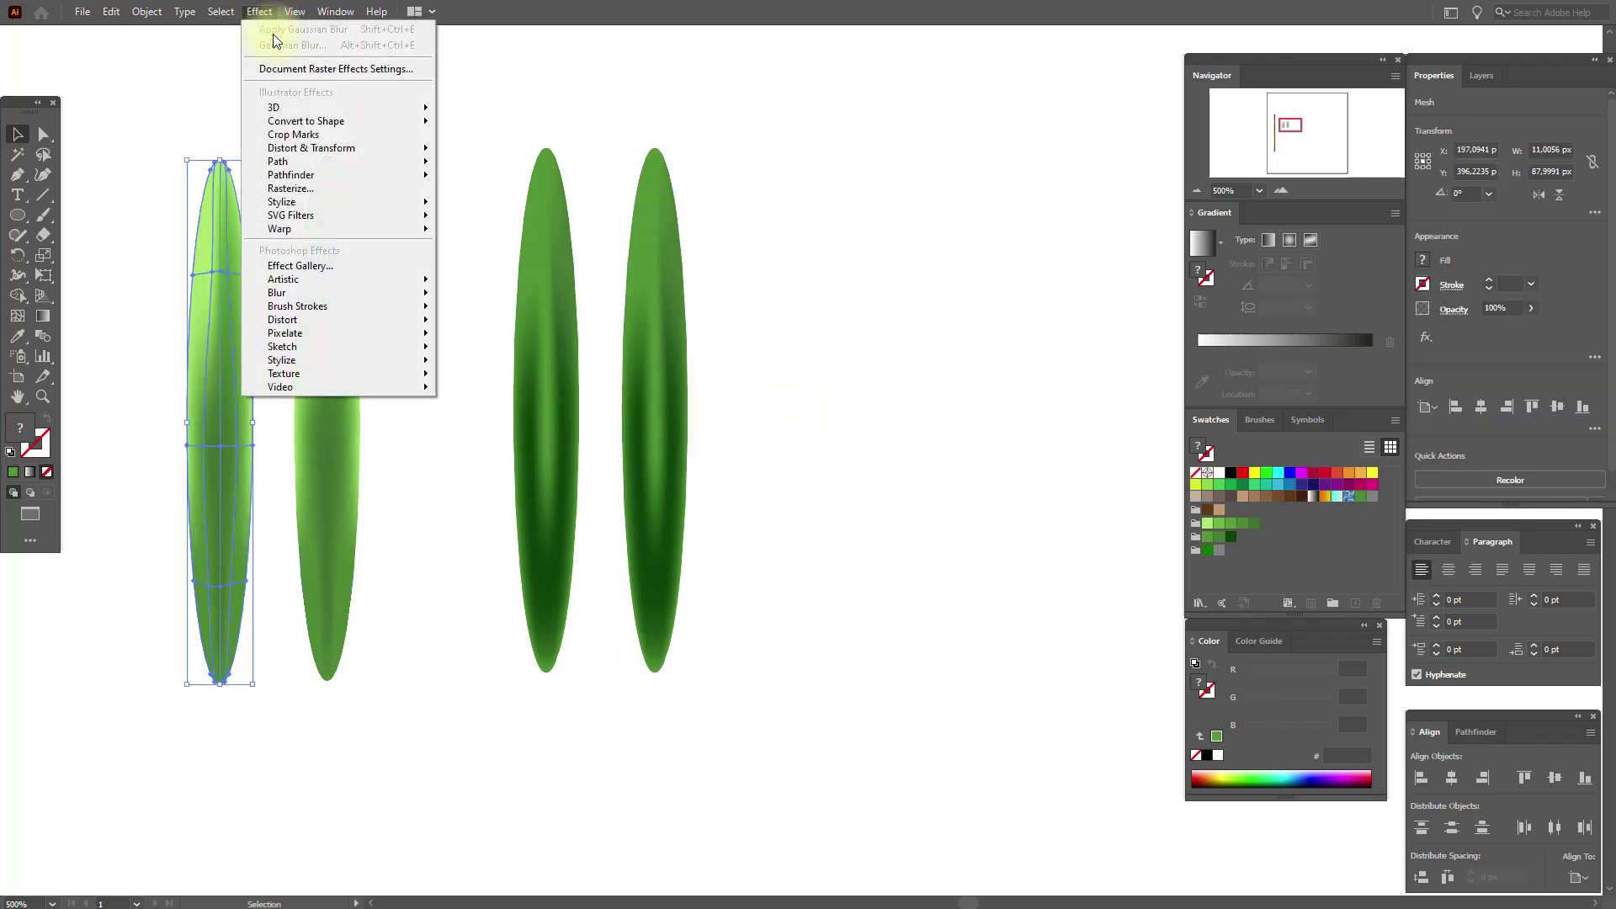
{"action": "mouse_move", "coordinate": [355, 229]}
{"action": "left_click", "coordinate": [541, 234]}
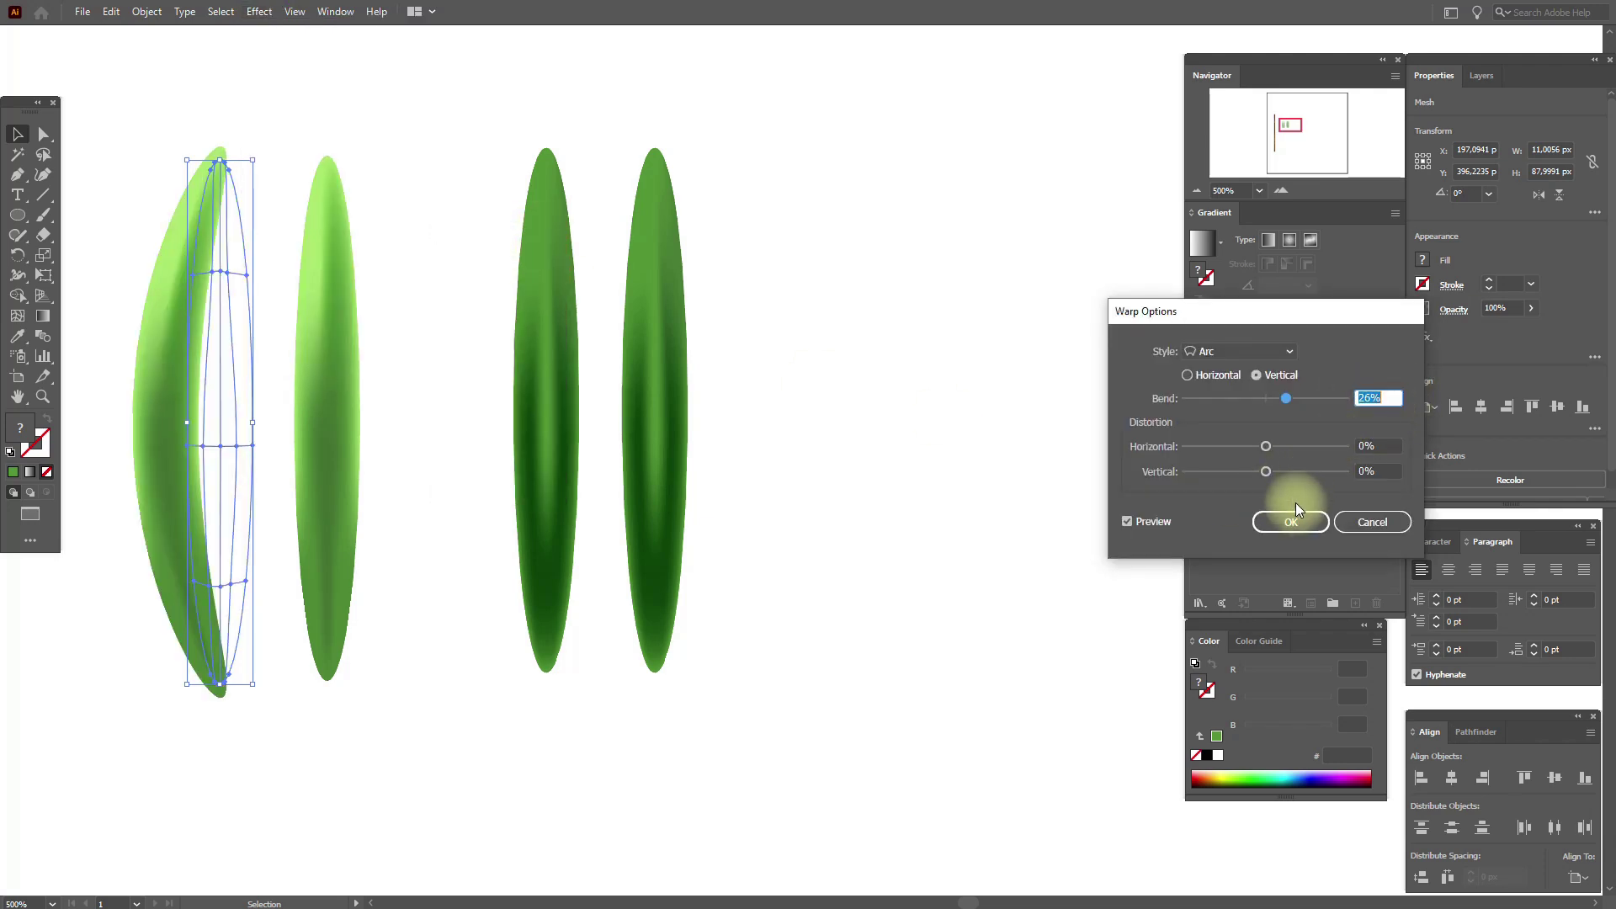
{"action": "left_click", "coordinate": [1294, 524]}
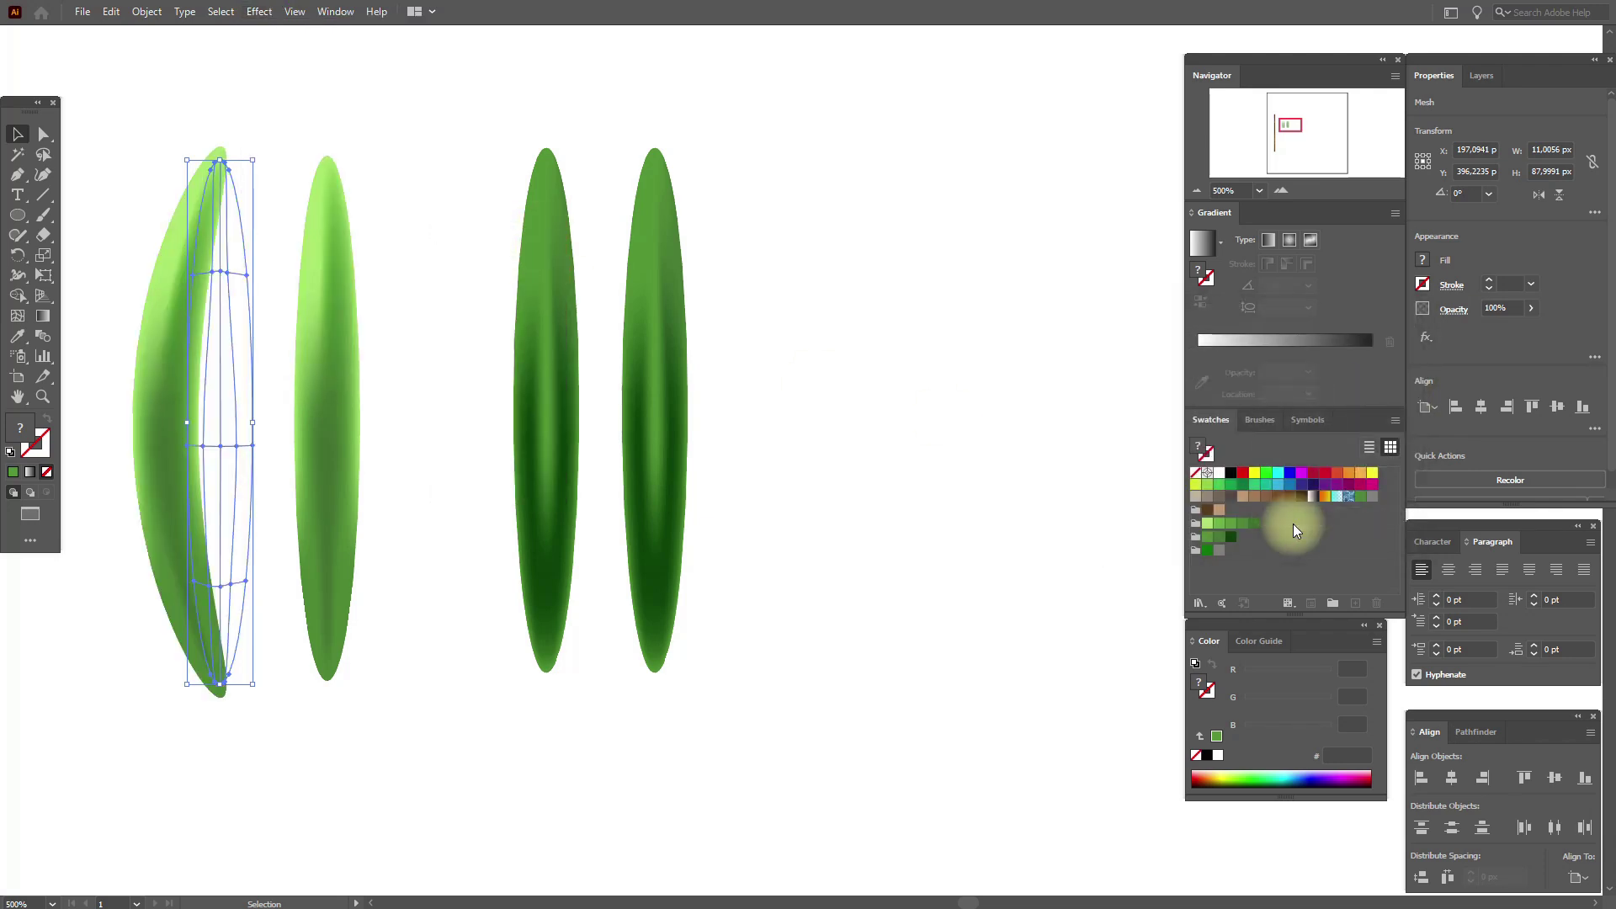
Apply the same vertical Arc warp at 26% bend to the inner dark-green leaf.
{"action": "left_click", "coordinate": [566, 438]}
{"action": "left_click", "coordinate": [259, 12]}
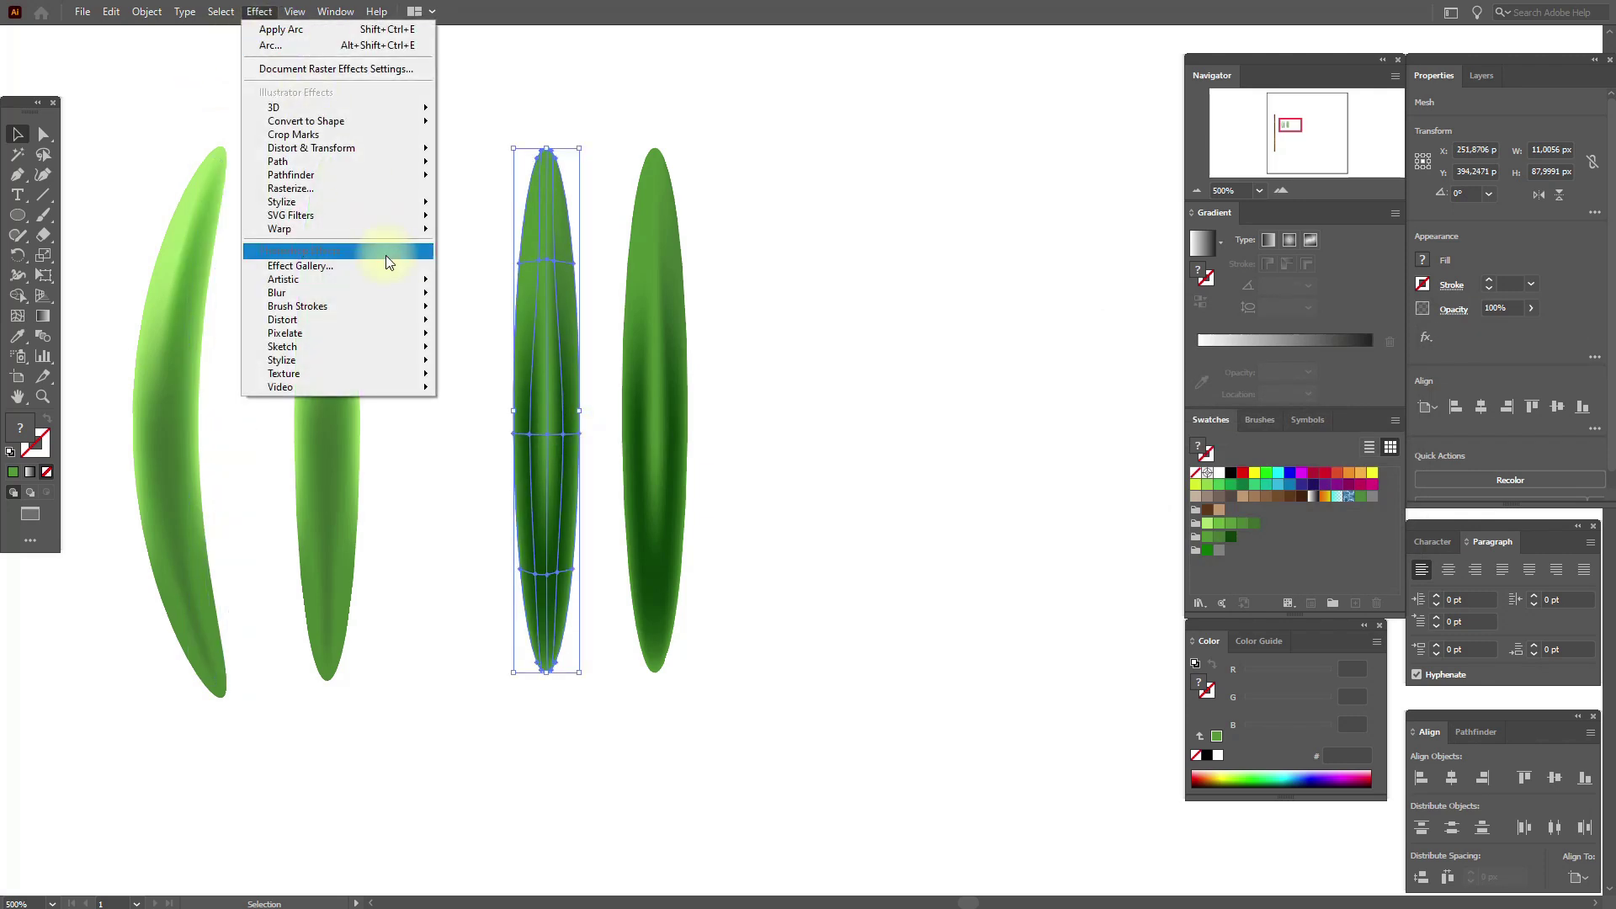
{"action": "mouse_move", "coordinate": [392, 229]}
{"action": "left_click", "coordinate": [493, 235]}
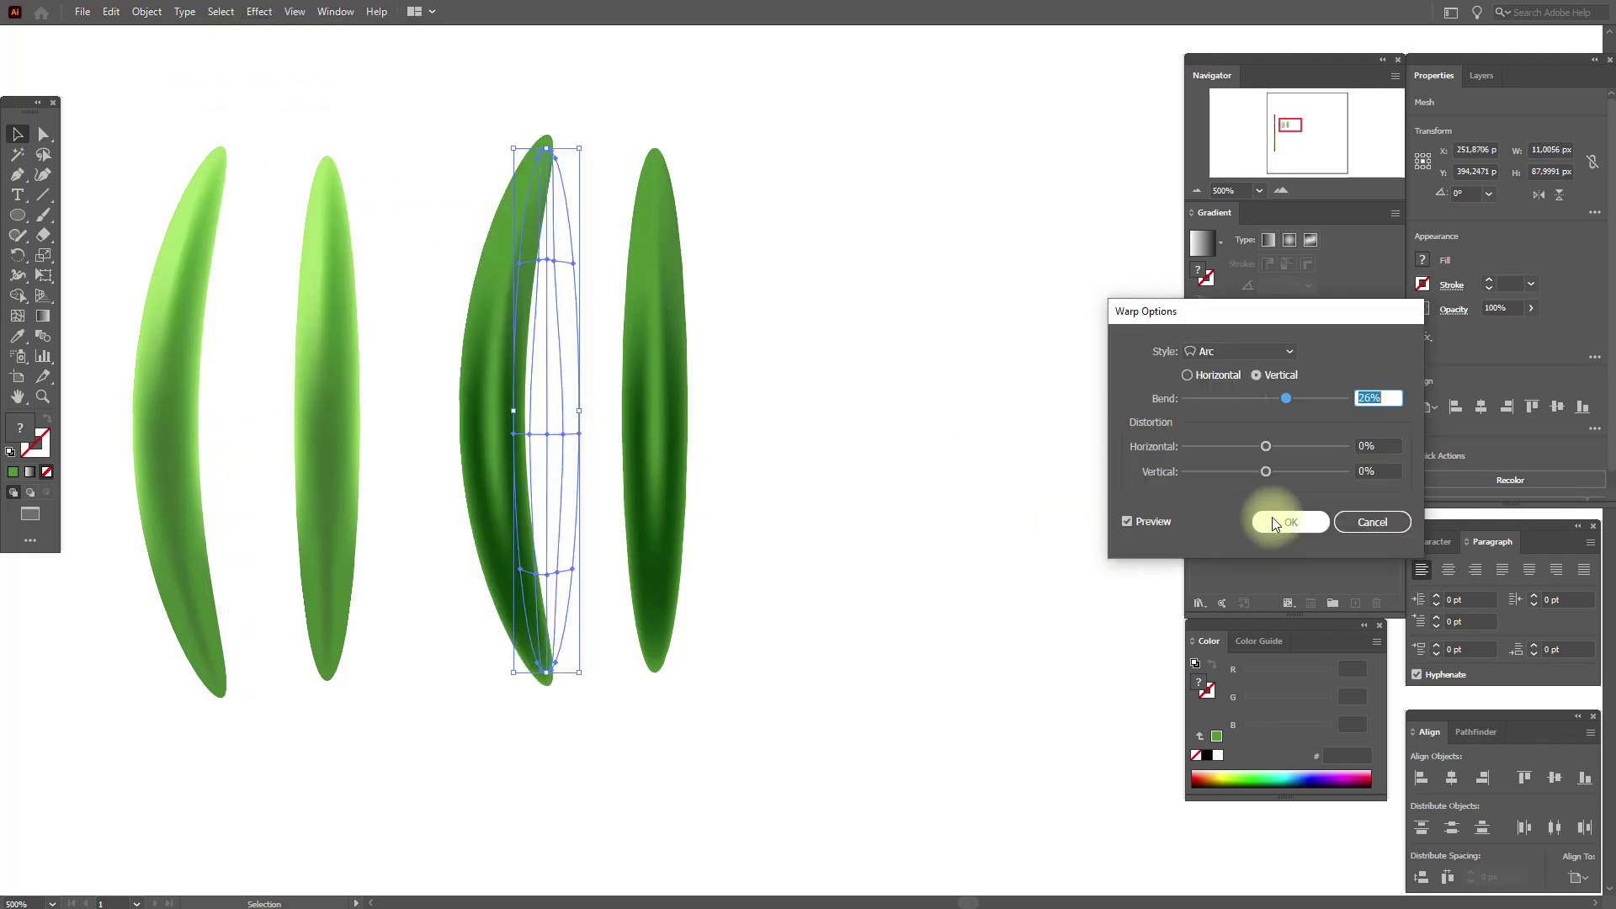
{"action": "left_click", "coordinate": [1292, 522]}
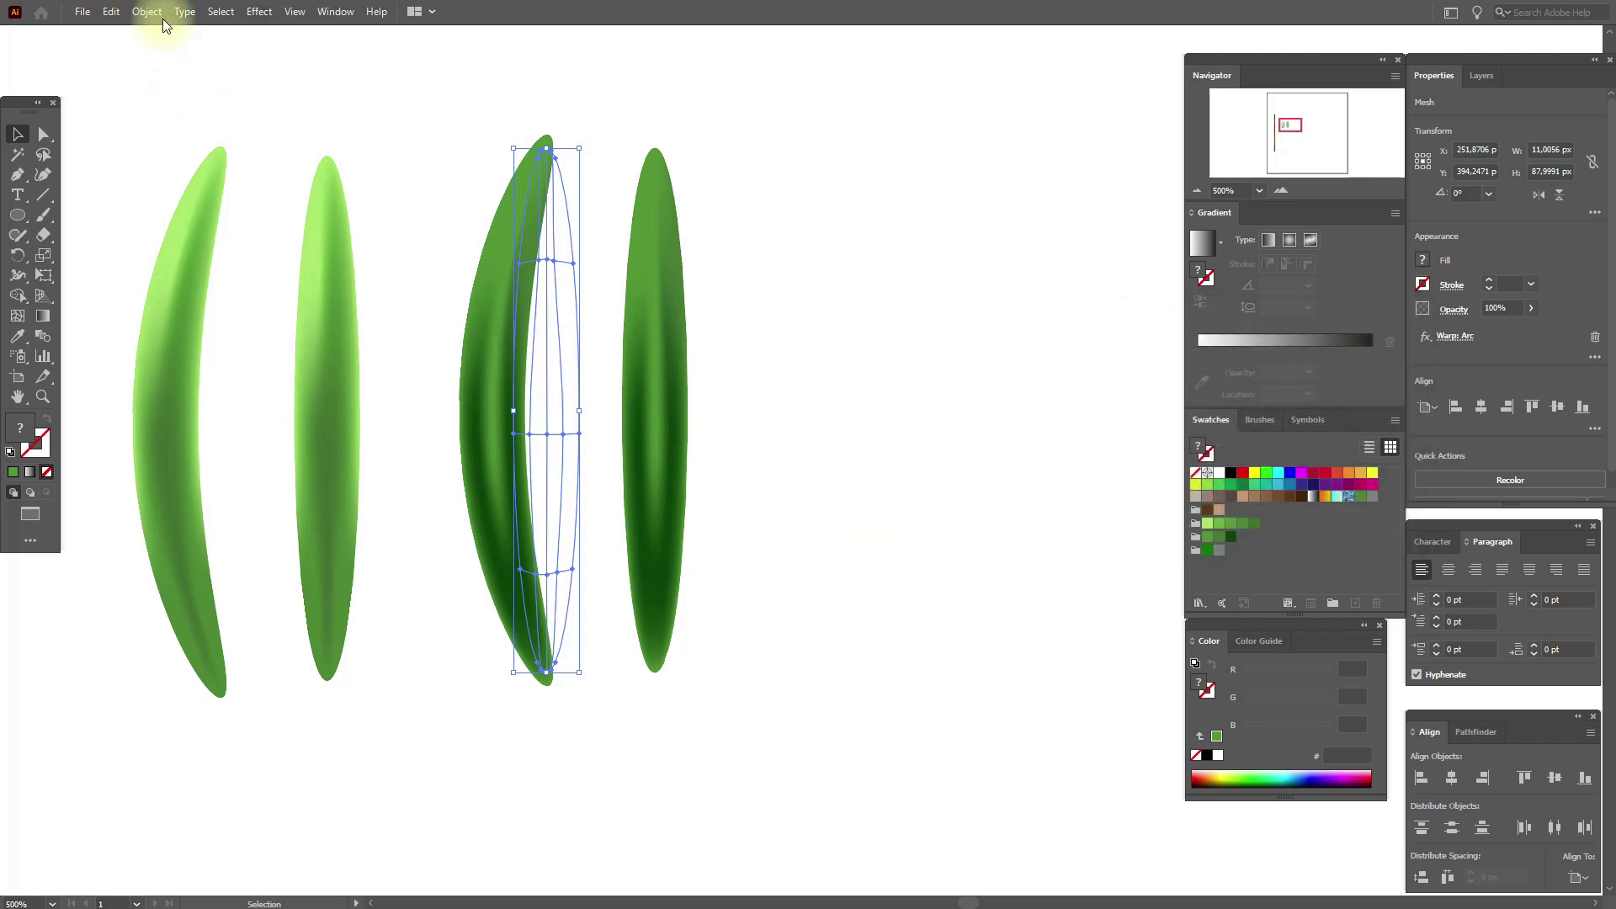
Expand the appearance of both warped leaves, the dark-green one first and the light-green one second.
{"action": "left_click", "coordinate": [146, 12]}
{"action": "left_click", "coordinate": [211, 229]}
{"action": "left_click", "coordinate": [202, 314]}
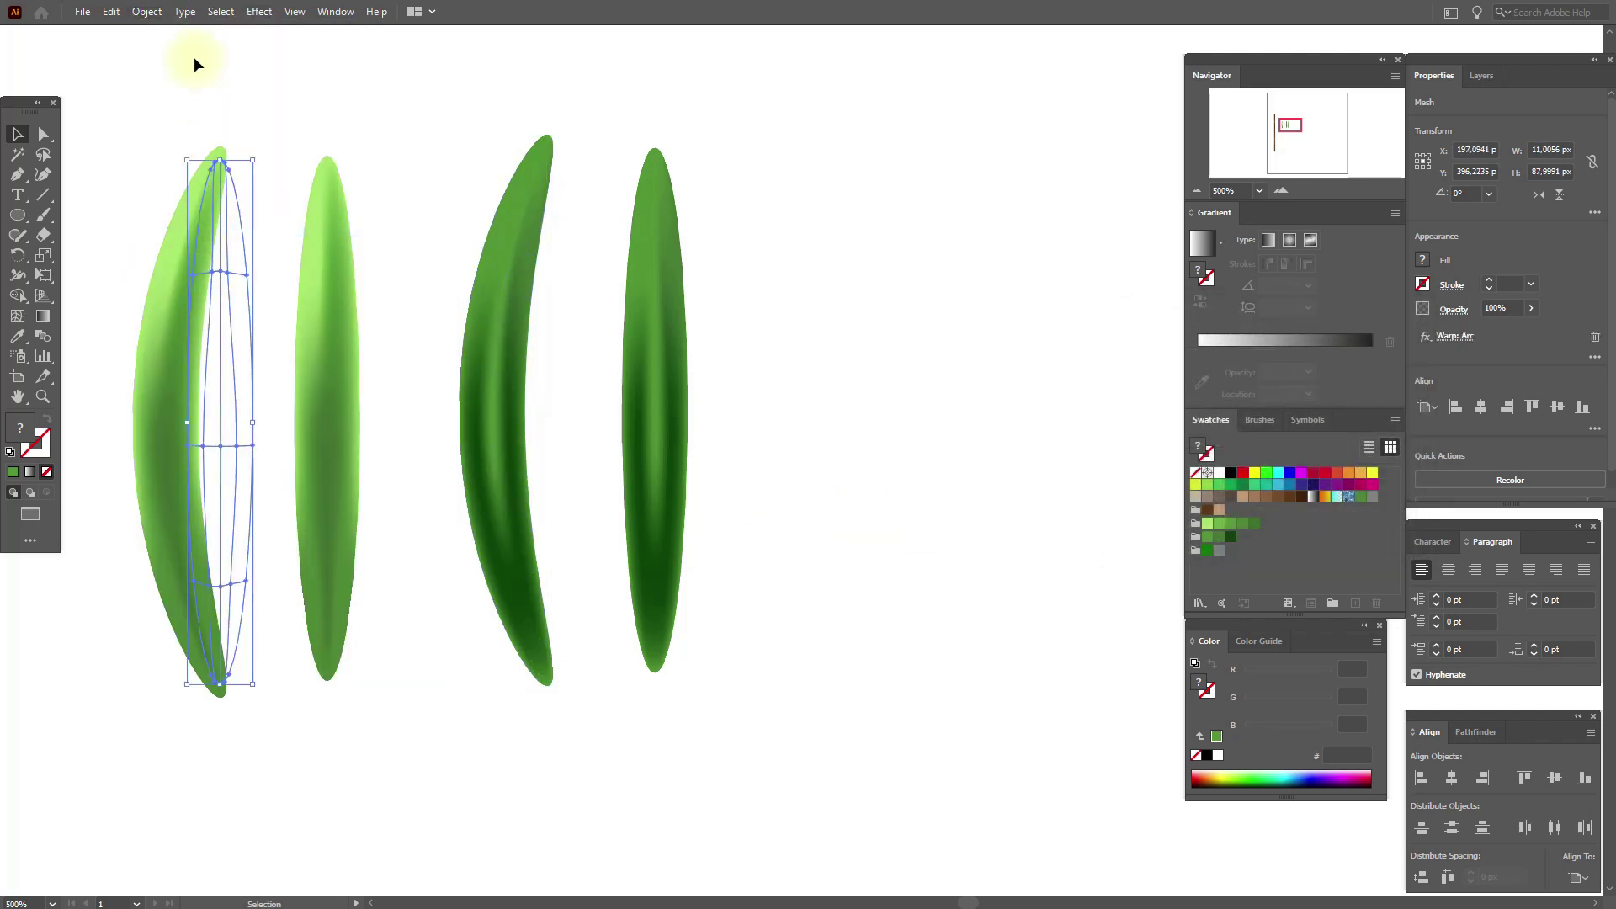
{"action": "left_click", "coordinate": [146, 11]}
{"action": "left_click", "coordinate": [227, 224]}
{"action": "key", "text": "ctrl+h"}
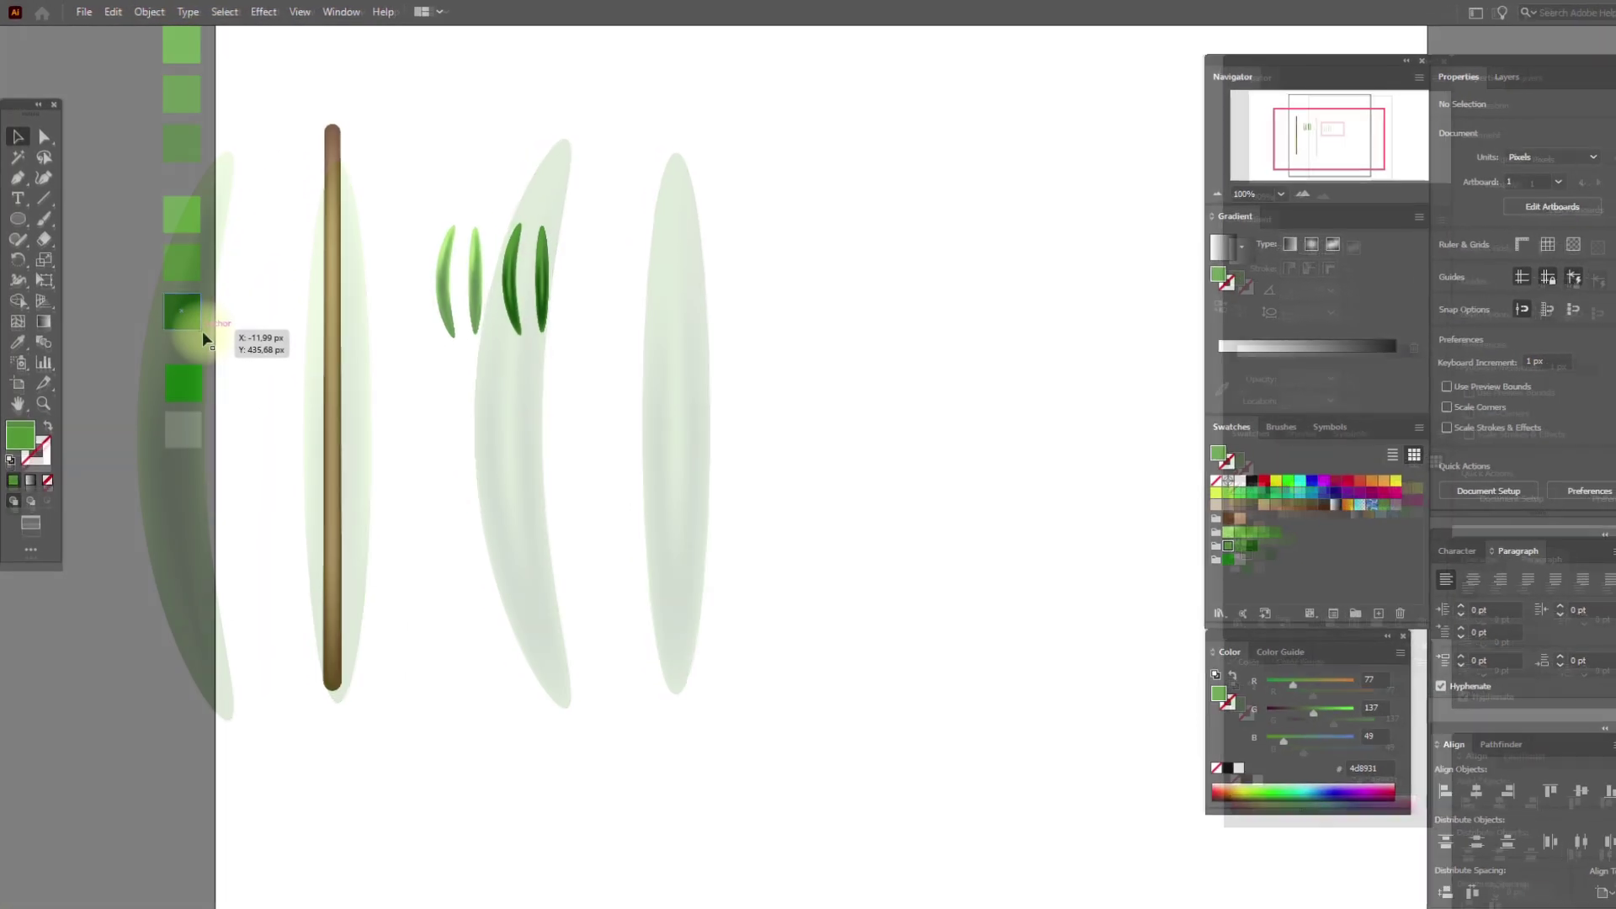
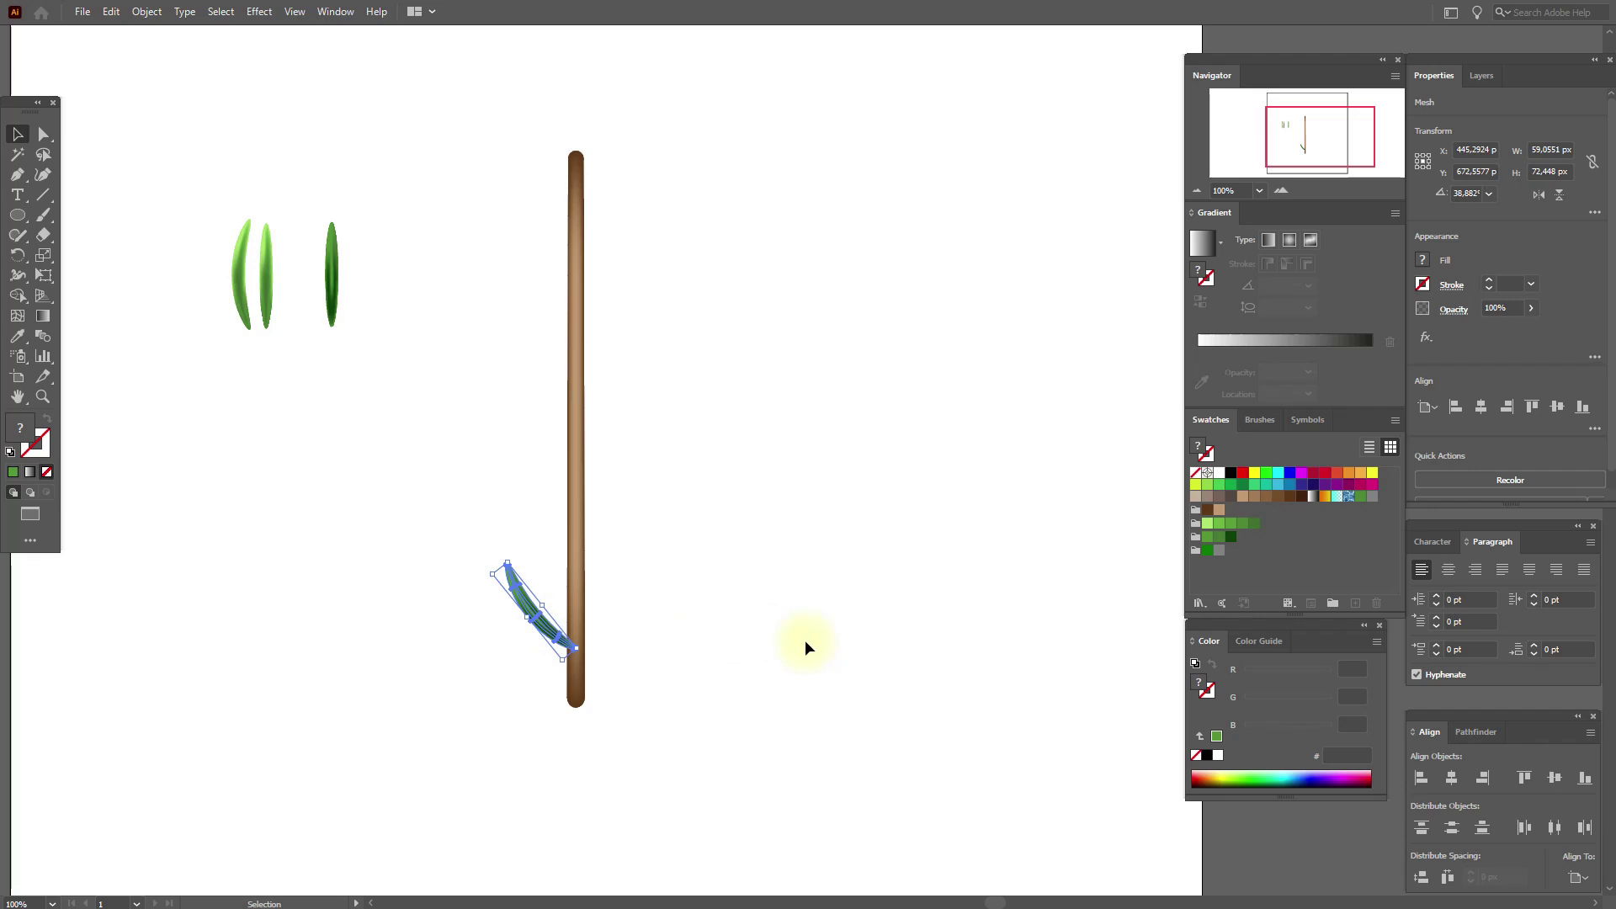
Paste seven copies of the tilted, bent dark-green leaf at regular intervals up the left side of the stick.
{"action": "key", "text": "a"}
{"action": "key", "text": "ctrl+c"}
{"action": "key", "text": "ctrl+v"}
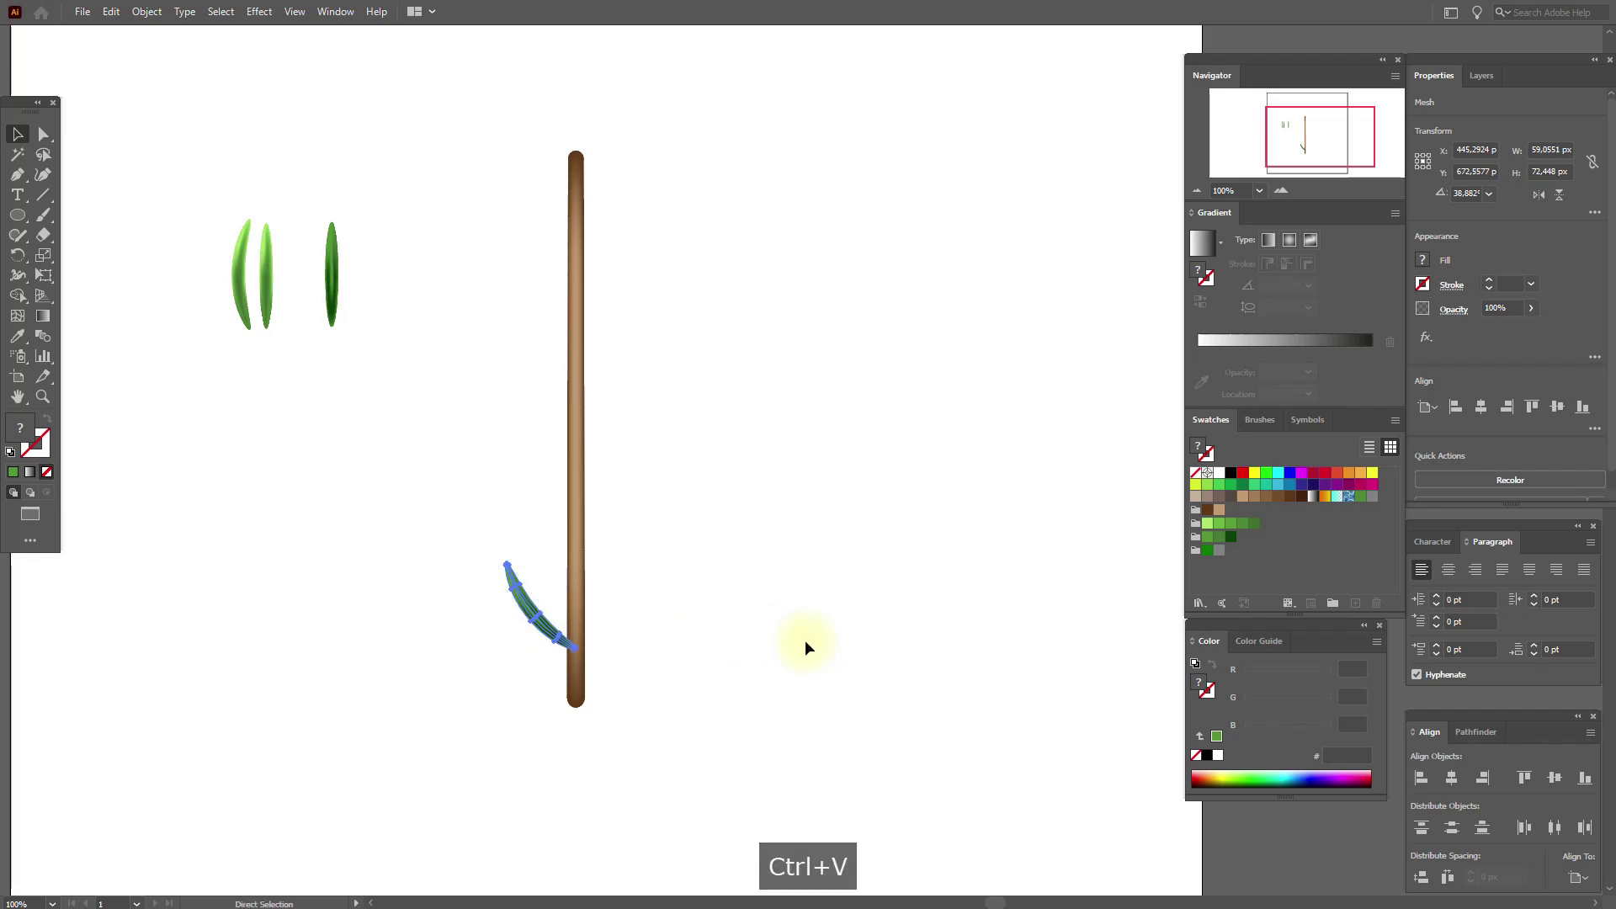
{"action": "left_click_drag", "start_coordinate": [810, 478], "coordinate": [527, 558]}
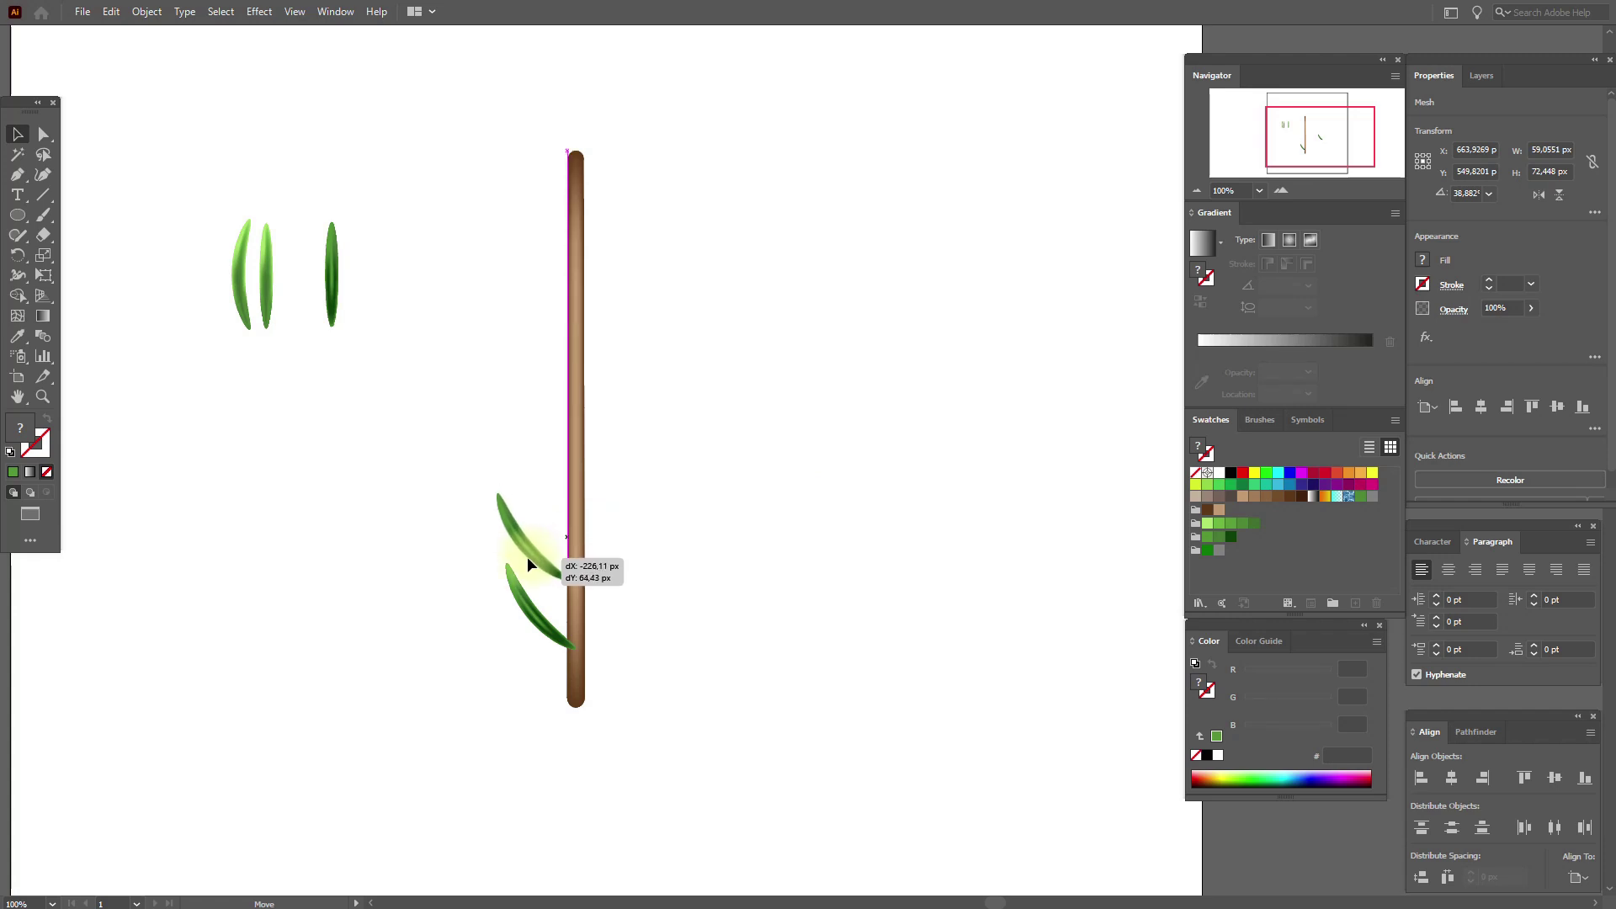
{"action": "key", "text": "ctrl+v"}
{"action": "left_click_drag", "start_coordinate": [808, 490], "coordinate": [545, 503]}
{"action": "key", "text": "ctrl+v"}
{"action": "left_click_drag", "start_coordinate": [778, 480], "coordinate": [595, 371]}
{"action": "key", "text": "ctrl+v"}
{"action": "left_click_drag", "start_coordinate": [801, 451], "coordinate": [516, 618]}
{"action": "key", "text": "ctrl+v"}
Create a copy of the dark-green leaf column reflected across the vertical axis and place it along the right side of the stick.
{"action": "left_click", "coordinate": [516, 614]}
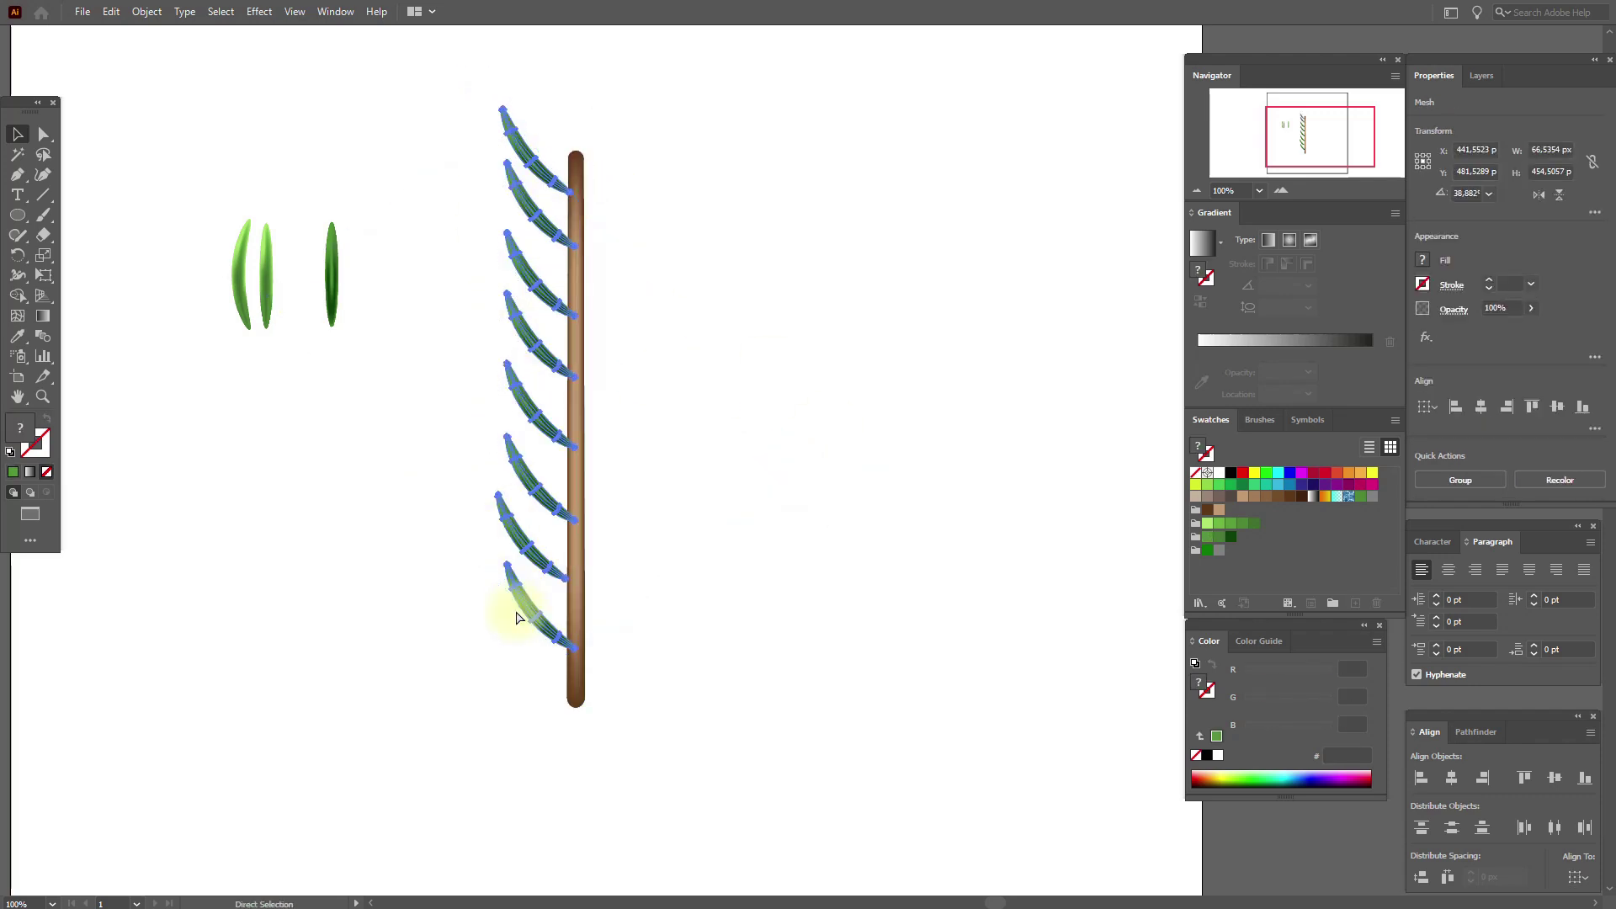
{"action": "right_click", "coordinate": [580, 549]}
{"action": "right_click", "coordinate": [546, 440]}
{"action": "mouse_move", "coordinate": [674, 494]}
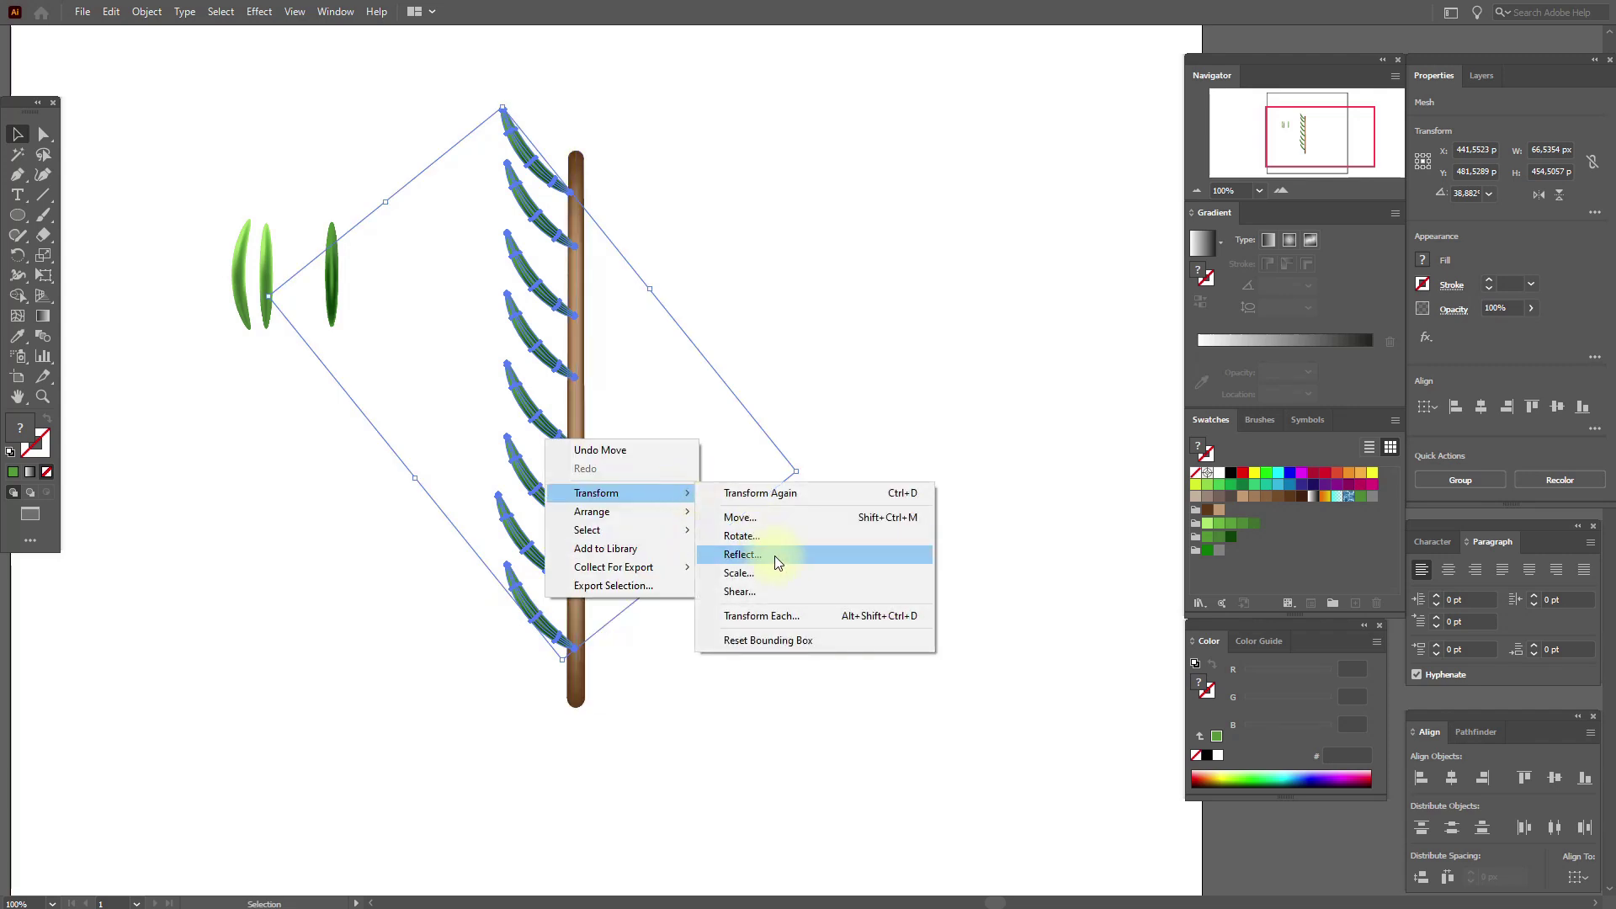
{"action": "left_click", "coordinate": [775, 556]}
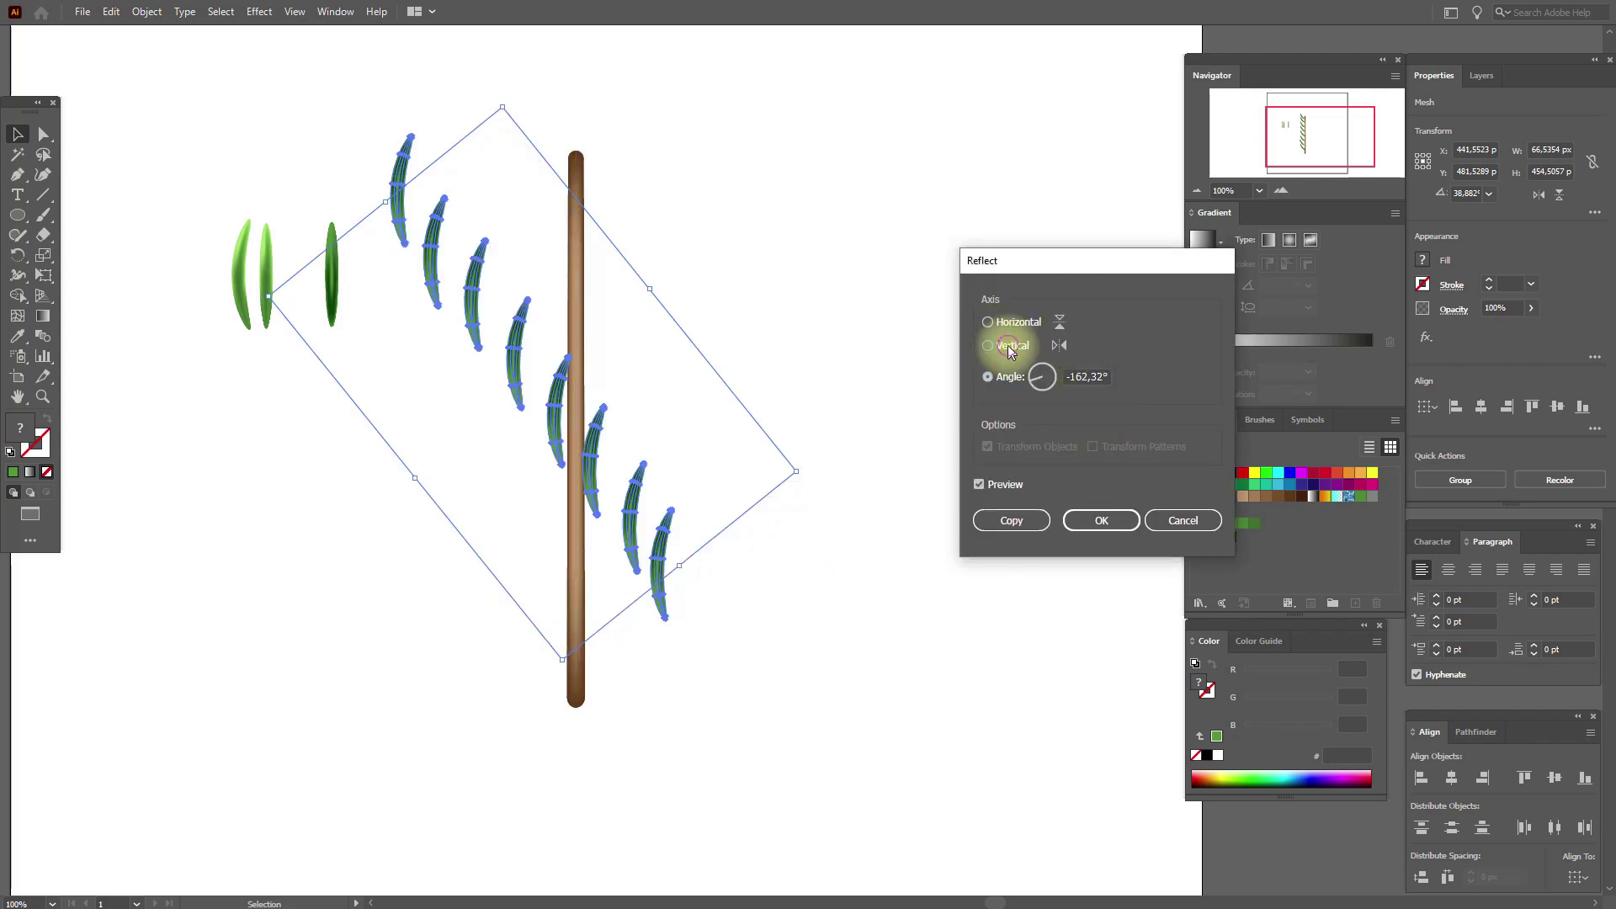
{"action": "left_click", "coordinate": [1010, 352]}
{"action": "left_click", "coordinate": [1027, 522]}
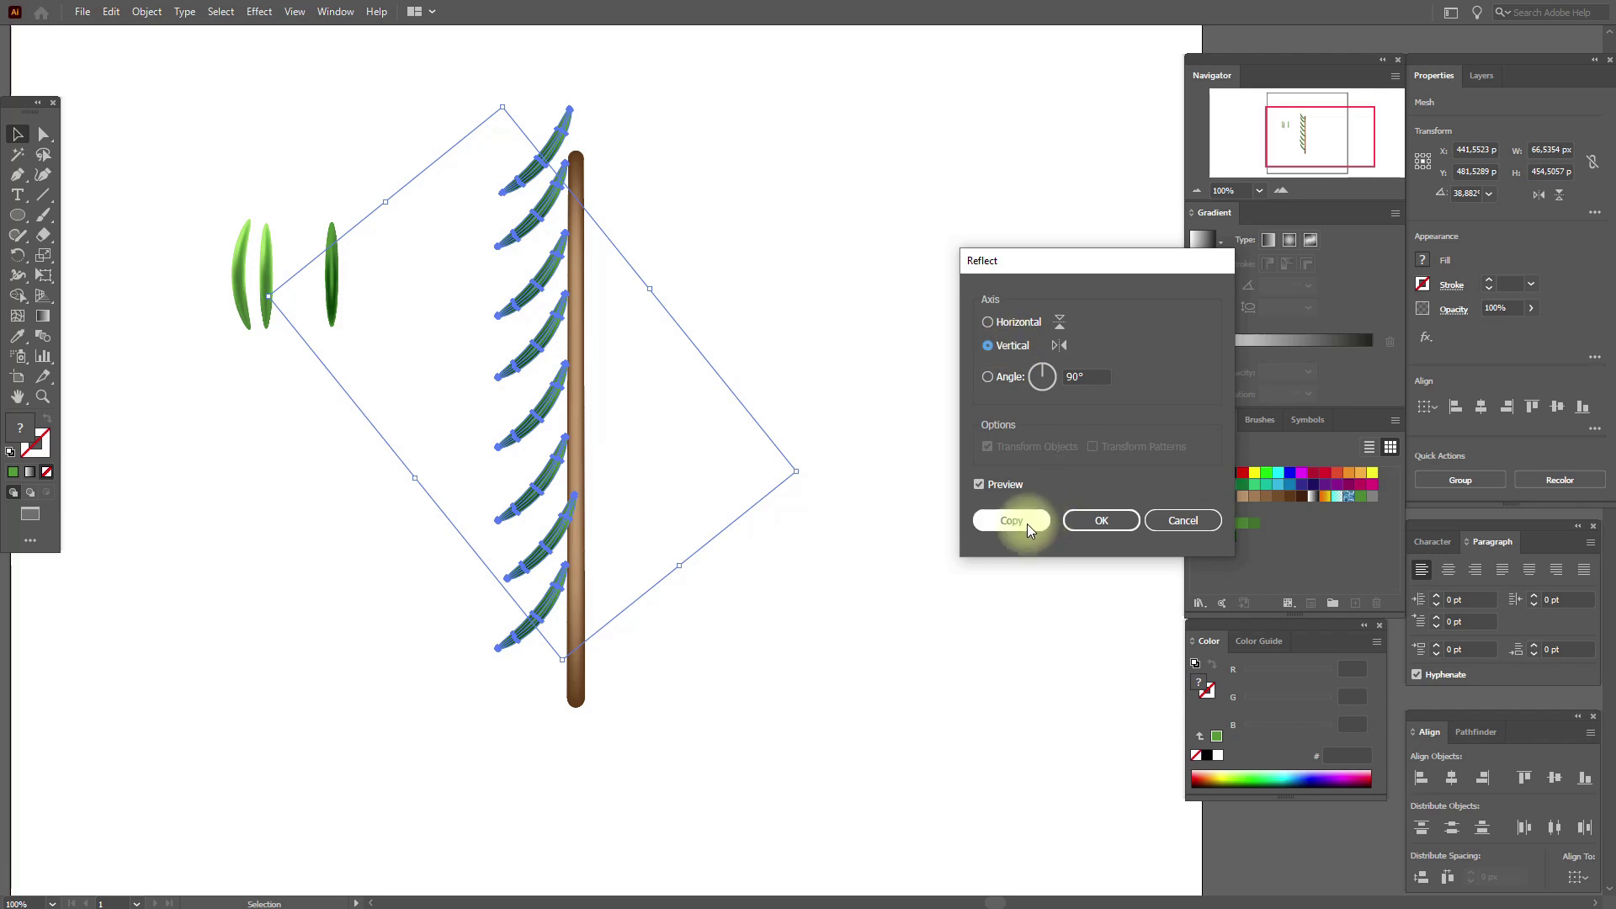
{"action": "left_click_drag", "start_coordinate": [576, 462], "coordinate": [628, 446]}
{"action": "left_click", "coordinate": [771, 450]}
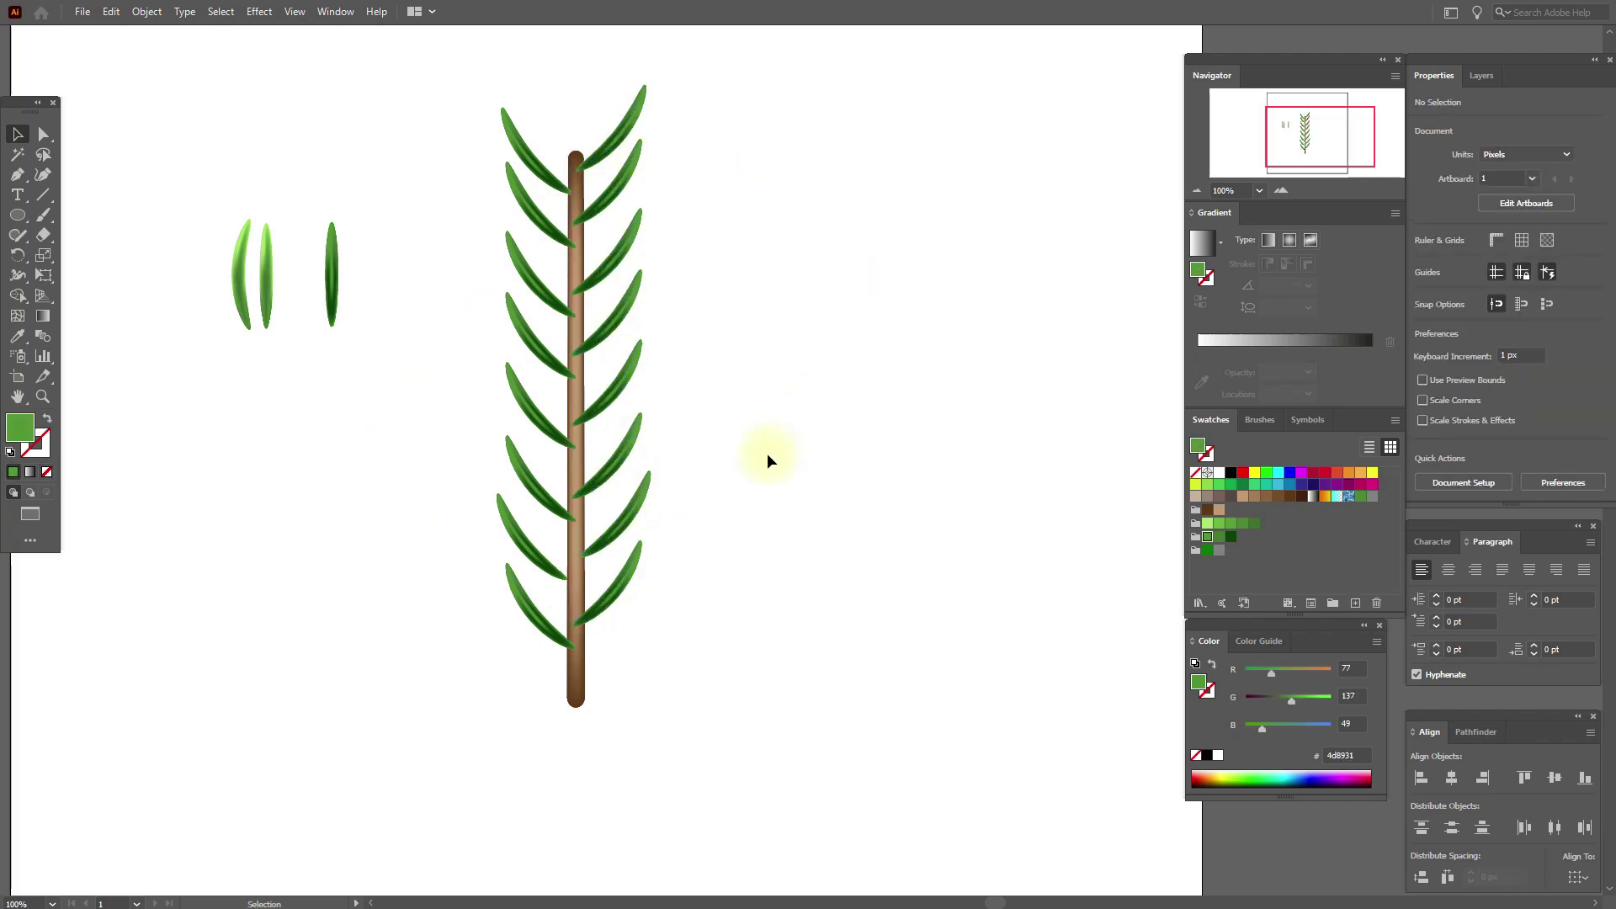
Rotate the bent light-green leaf about 44° onto the stick's lower left side and paste six copies upward between the dark leaves.
{"action": "left_click", "coordinate": [244, 319]}
{"action": "left_click_drag", "start_coordinate": [253, 334], "coordinate": [559, 593]}
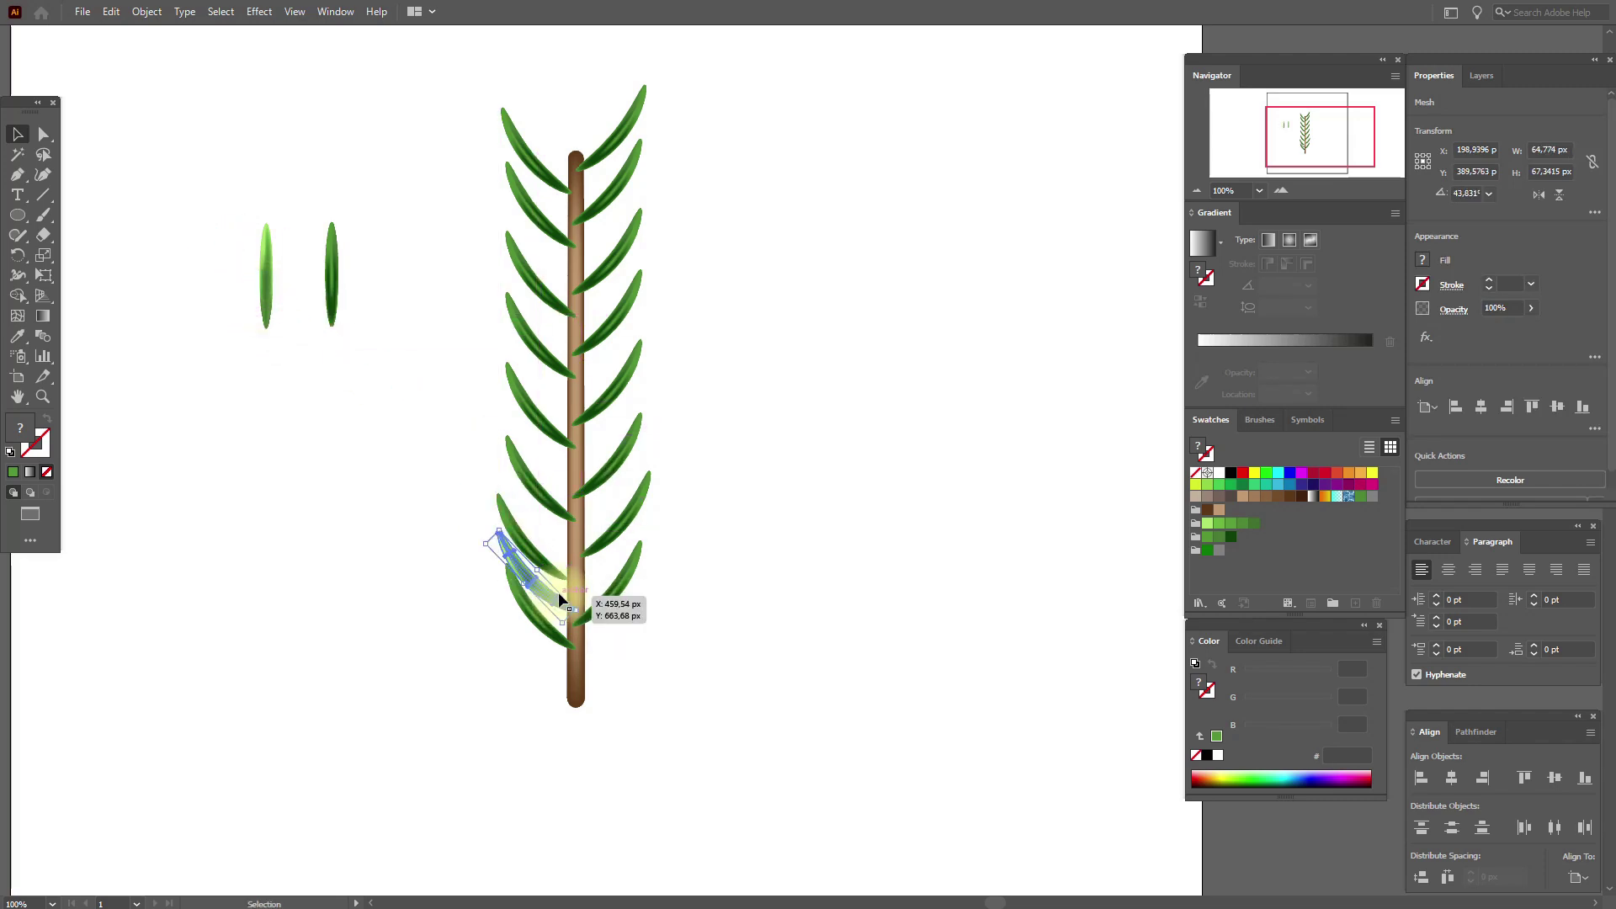
{"action": "key", "text": "ctrl+c"}
{"action": "key", "text": "ctrl+v"}
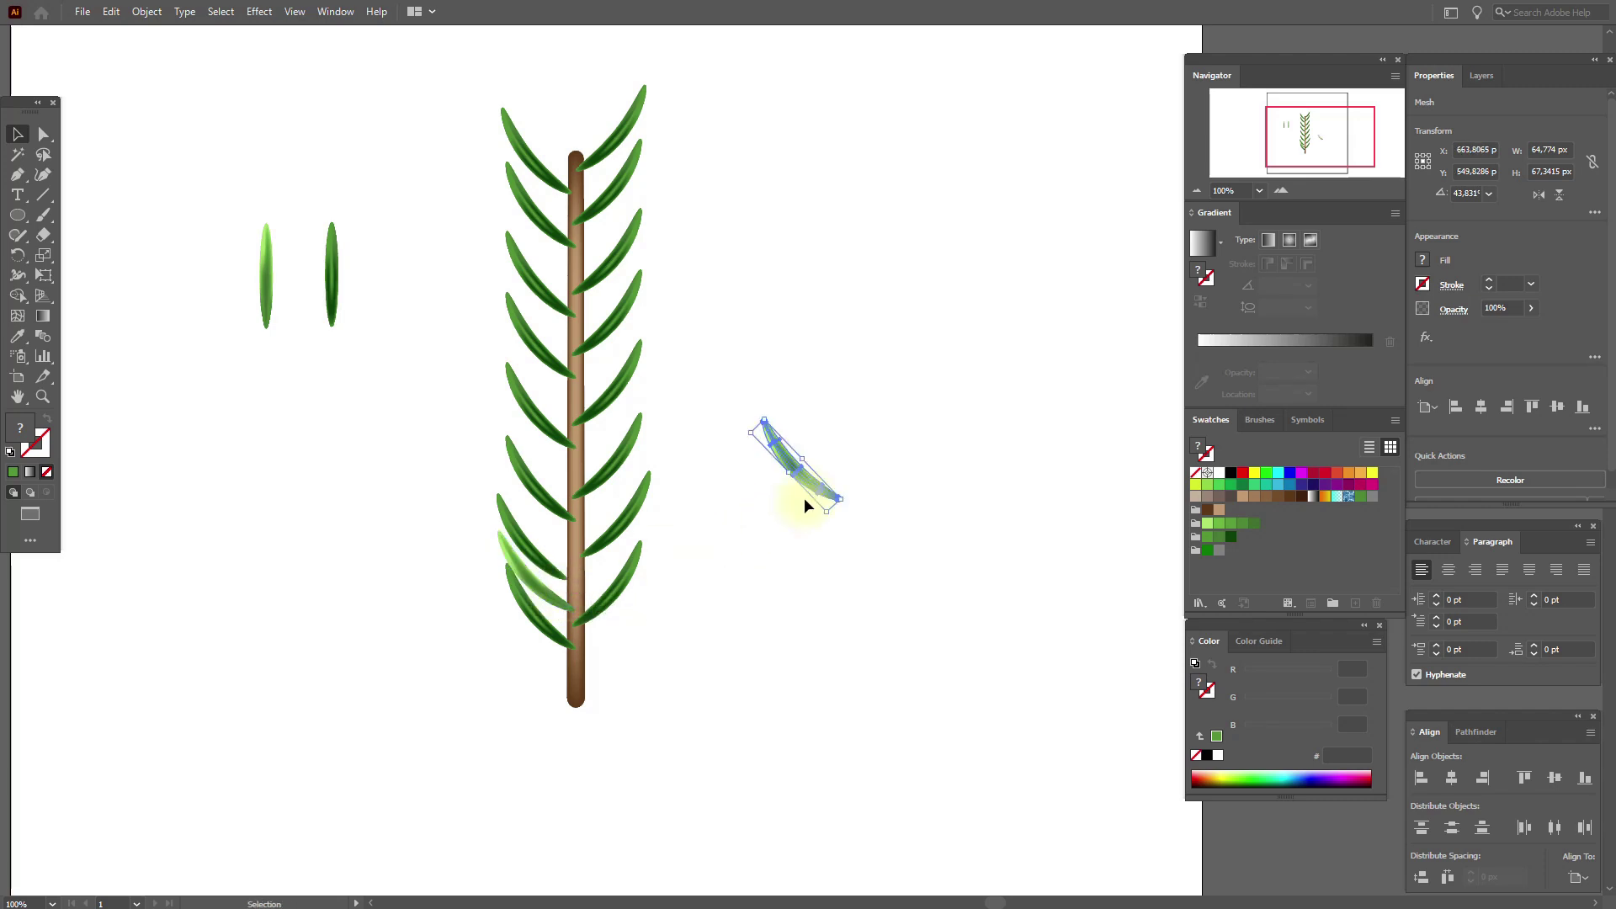
{"action": "left_click_drag", "start_coordinate": [786, 480], "coordinate": [553, 528]}
{"action": "key", "text": "ctrl+v"}
{"action": "left_click_drag", "start_coordinate": [783, 476], "coordinate": [528, 313]}
{"action": "key", "text": "ctrl+v"}
{"action": "left_click_drag", "start_coordinate": [816, 467], "coordinate": [538, 198]}
Reflect a copy of all seven light-green leaves across the vertical axis and place it between the dark leaves on the stick's right side.
{"action": "left_click", "coordinate": [539, 240], "text": "shift"}
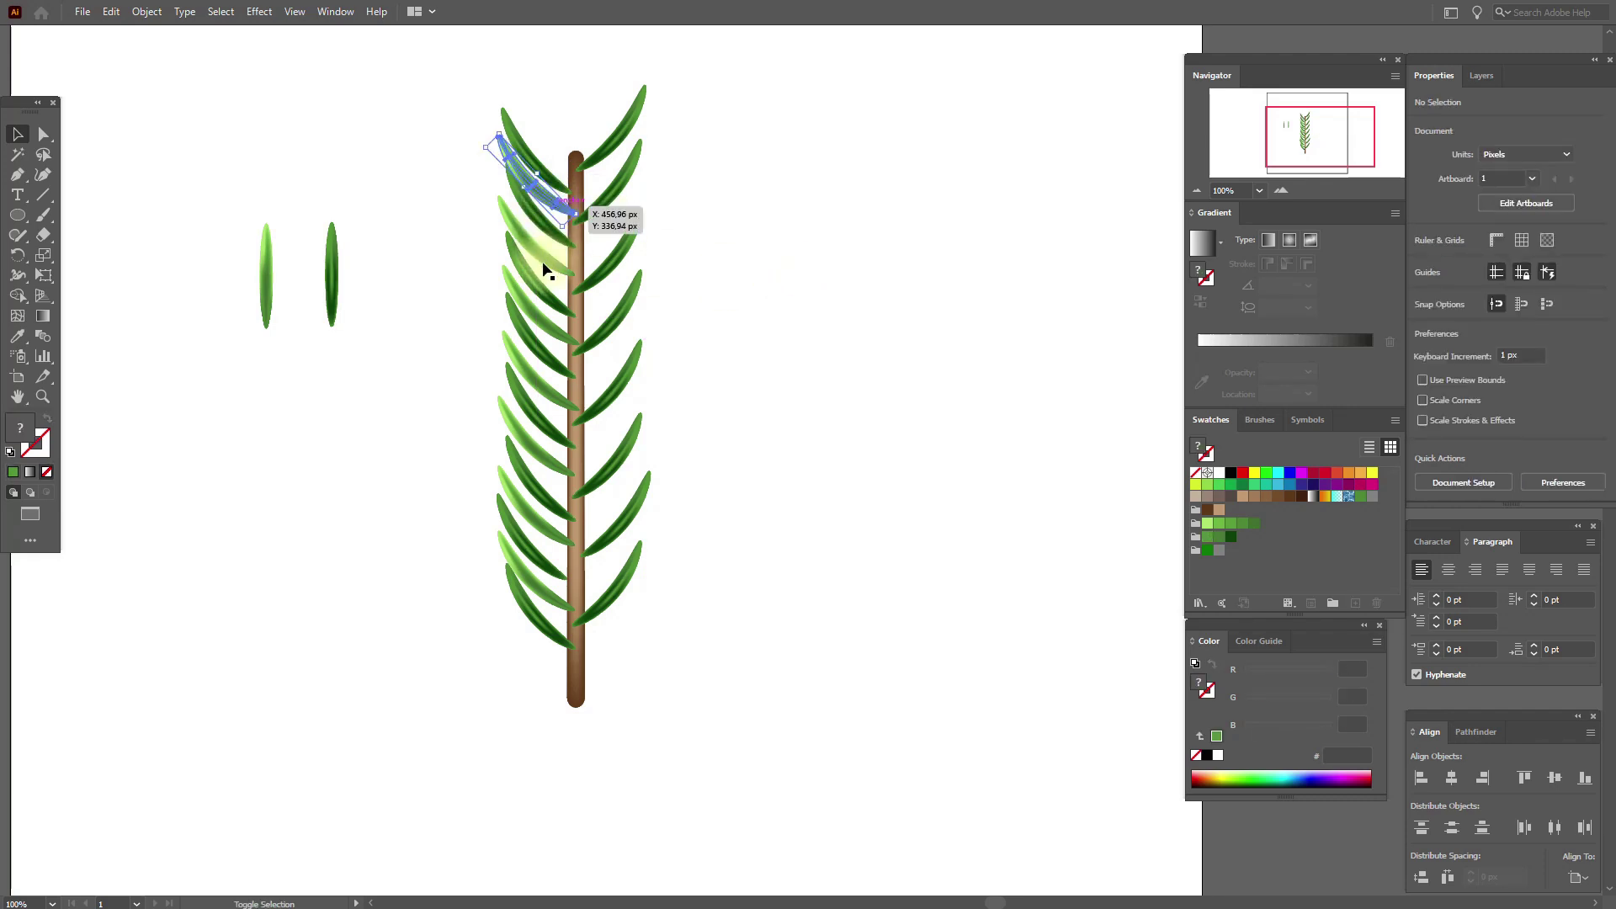
{"action": "left_click", "coordinate": [541, 336], "text": "shift"}
{"action": "left_click", "coordinate": [534, 380], "text": "shift"}
{"action": "left_click", "coordinate": [532, 447], "text": "shift"}
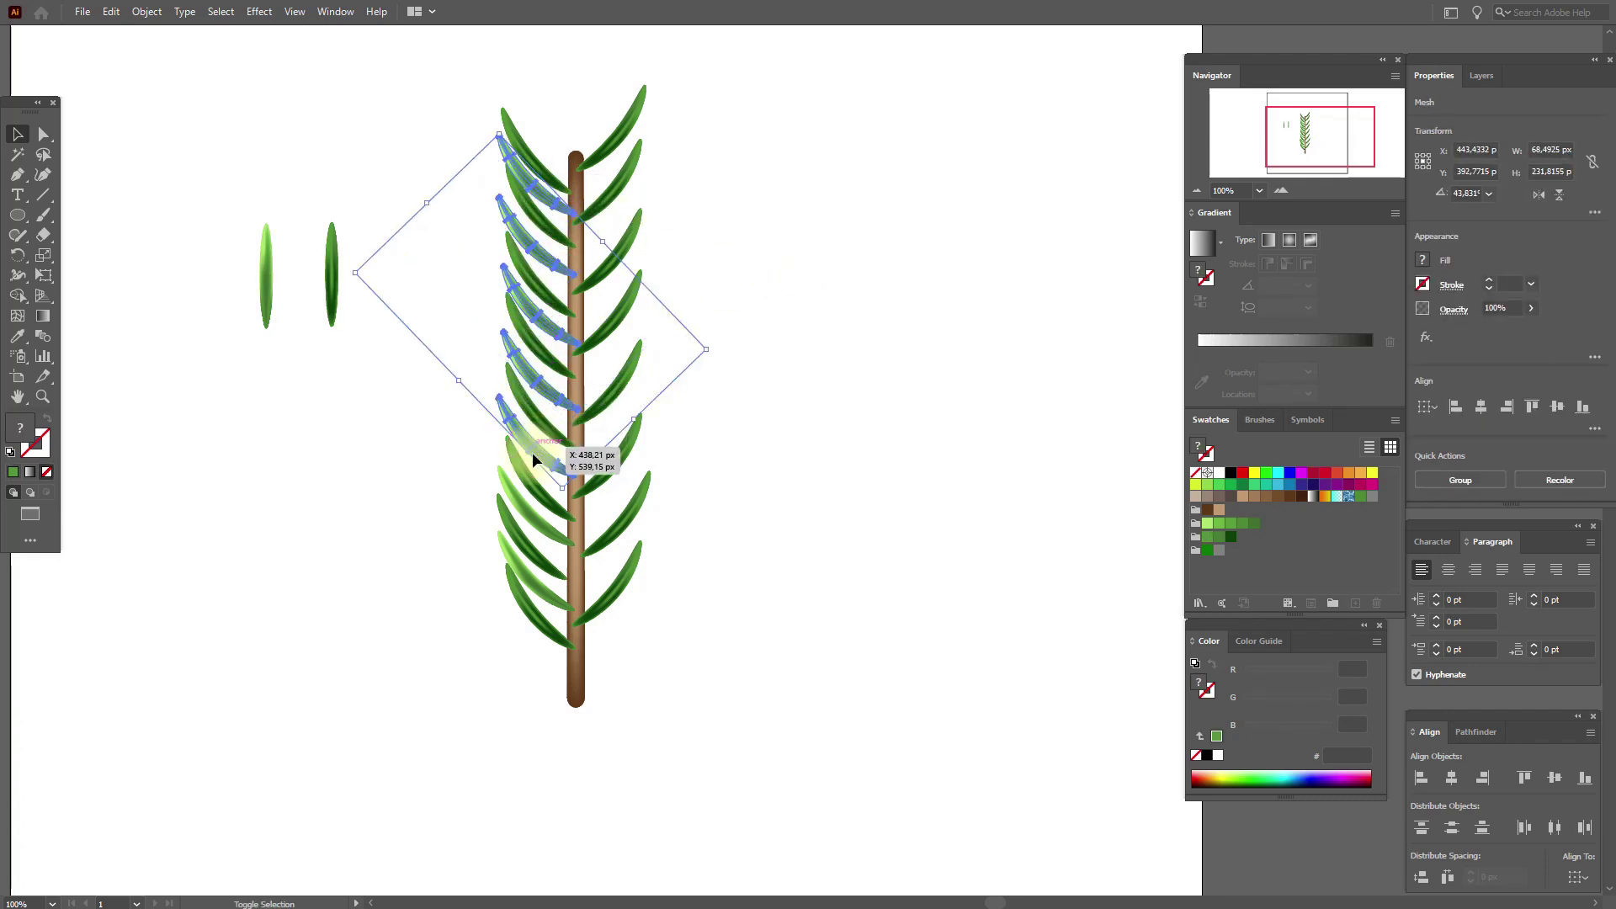
{"action": "left_click", "coordinate": [522, 519], "text": "shift"}
{"action": "left_click", "coordinate": [543, 589], "text": "shift"}
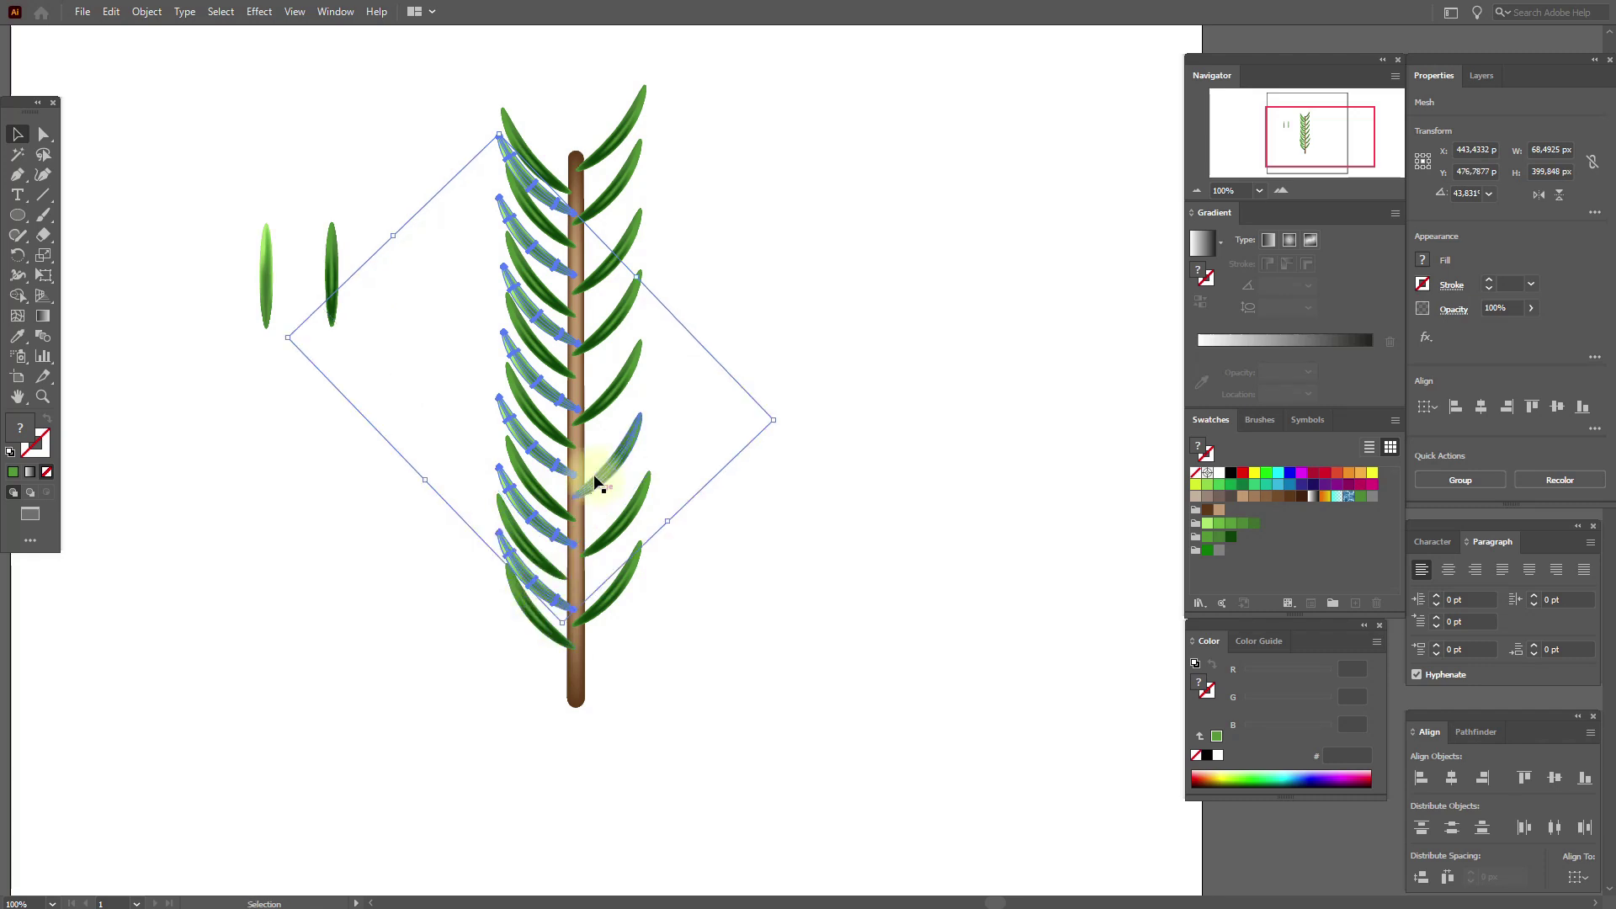
{"action": "right_click", "coordinate": [610, 511]}
{"action": "mouse_move", "coordinate": [684, 528]}
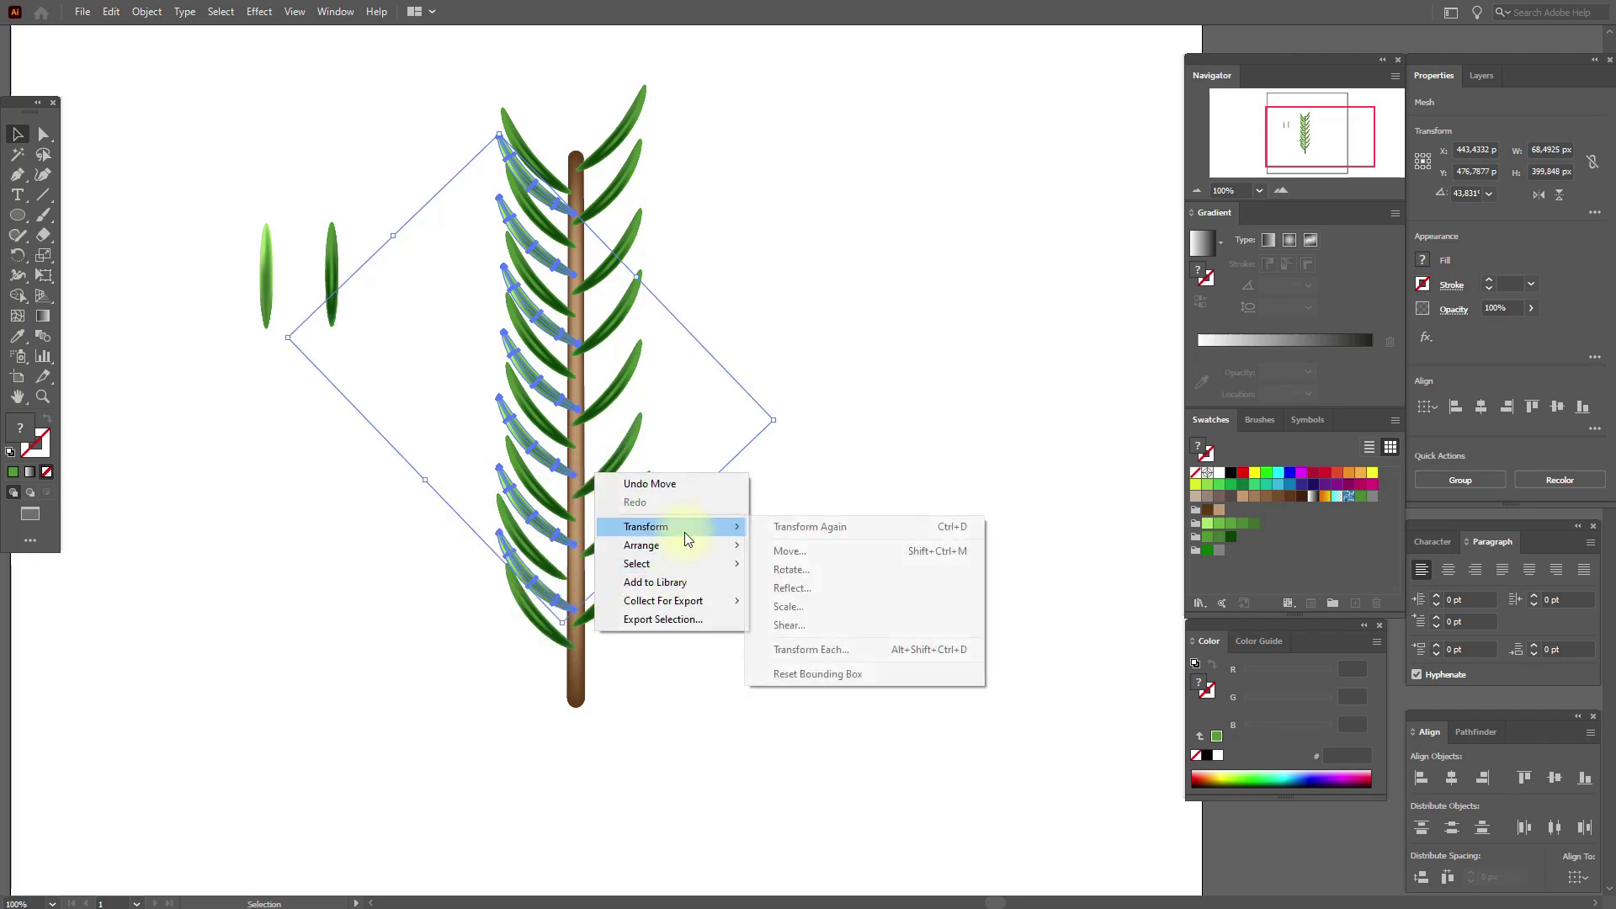
{"action": "left_click", "coordinate": [806, 588]}
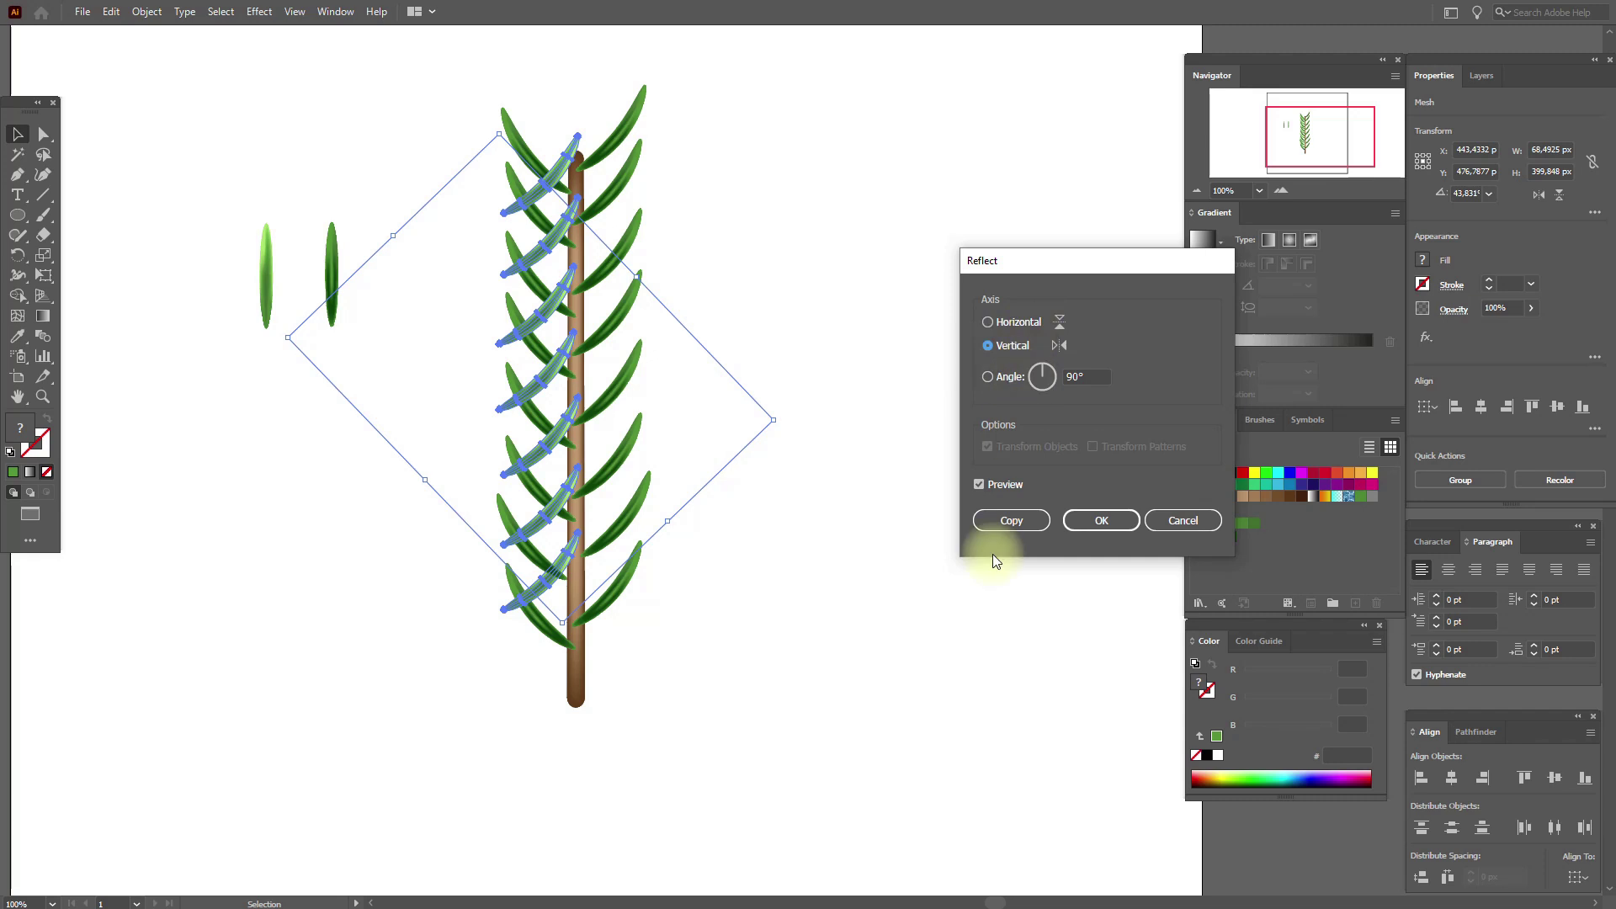
{"action": "left_click", "coordinate": [1002, 522]}
{"action": "left_click_drag", "start_coordinate": [573, 429], "coordinate": [623, 413]}
{"action": "left_click", "coordinate": [752, 421]}
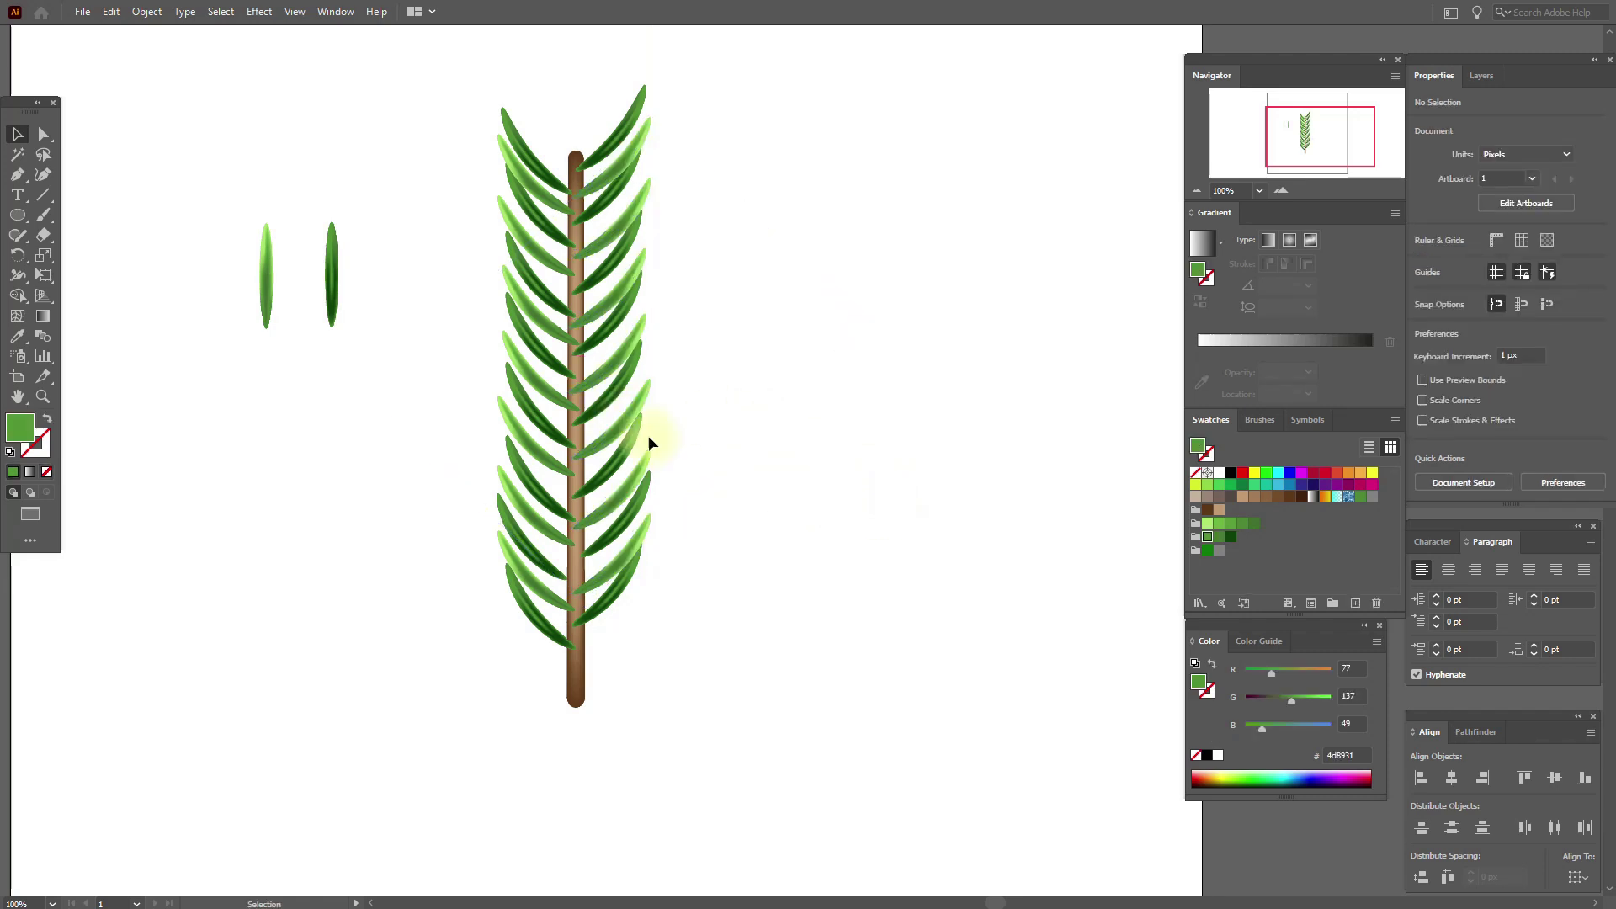
Place the straight dark-green leaf upright over the top end of the stick and nudge it into line.
{"action": "left_click", "coordinate": [18, 397]}
{"action": "left_click_drag", "start_coordinate": [606, 378], "coordinate": [553, 469]}
{"action": "left_click", "coordinate": [19, 135]}
{"action": "left_click_drag", "start_coordinate": [281, 372], "coordinate": [525, 223]}
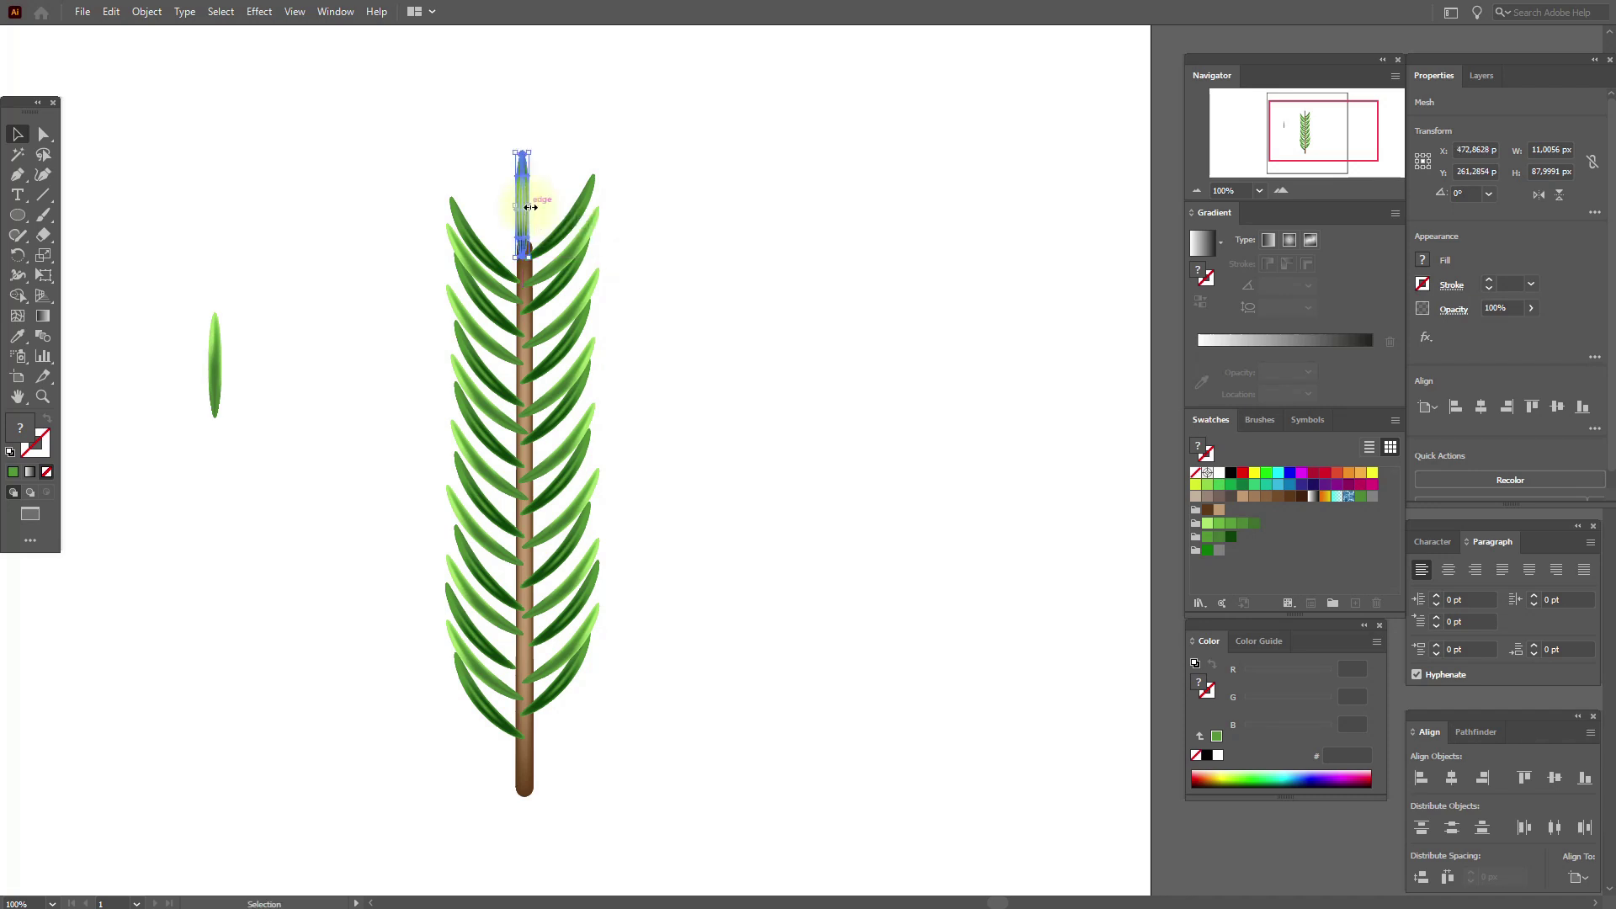
{"action": "key", "text": "Right"}
{"action": "left_click", "coordinate": [751, 212]}
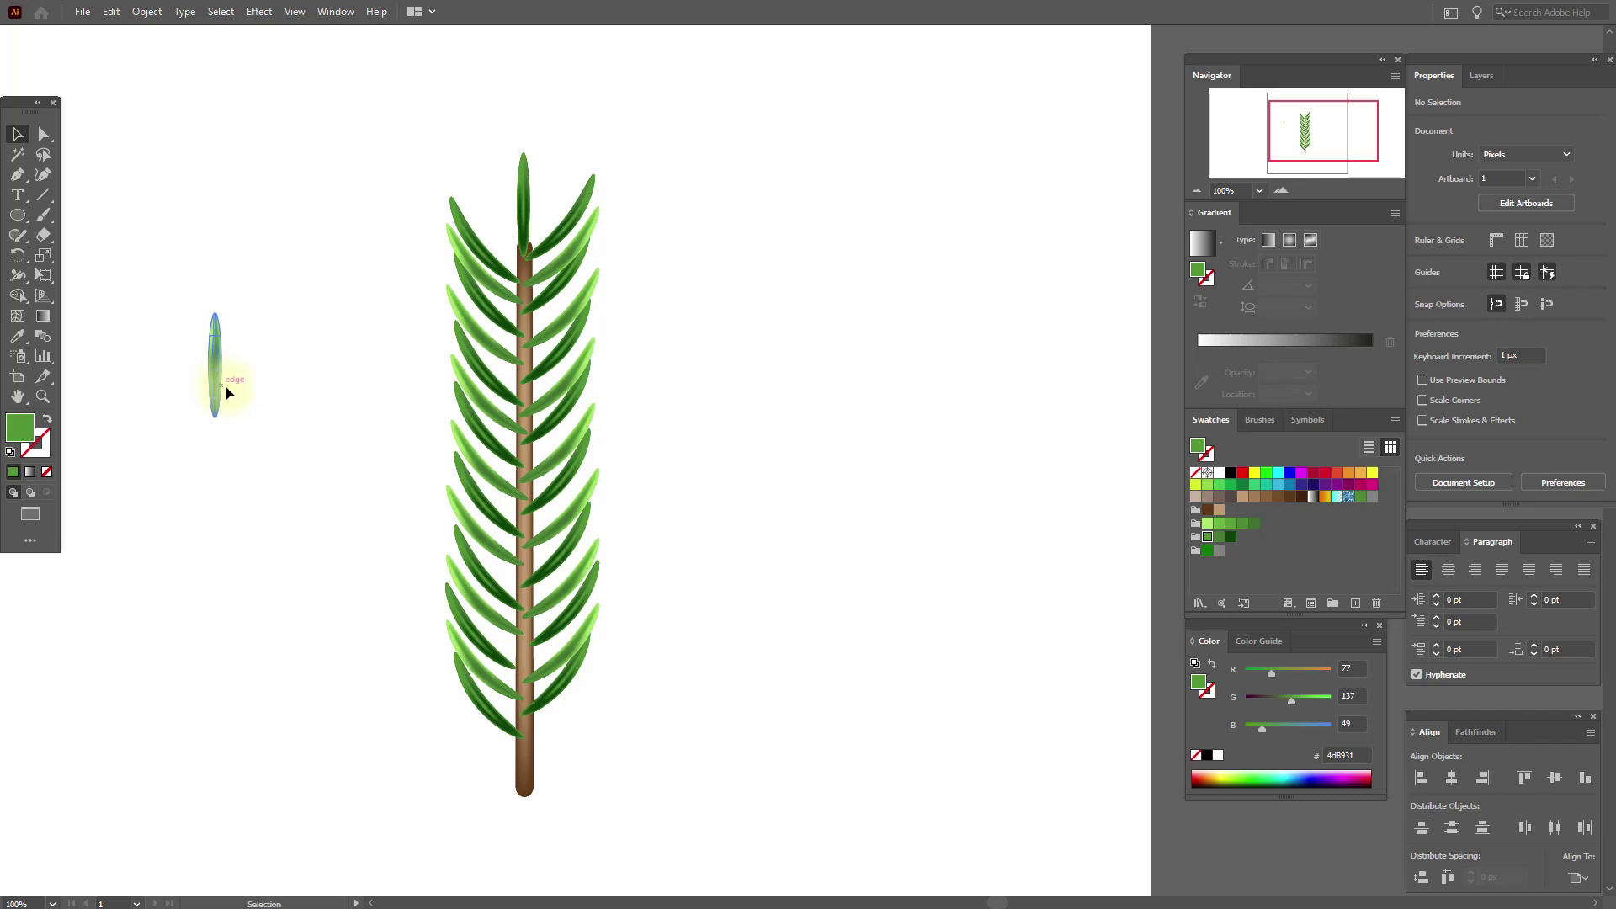
Add two copies of the straight dark-green leaf below the tip, one tilted about 20° left and the other about 22° right.
{"action": "left_click", "coordinate": [522, 210]}
{"action": "key", "text": "ctrl+c"}
{"action": "key", "text": "ctrl+v"}
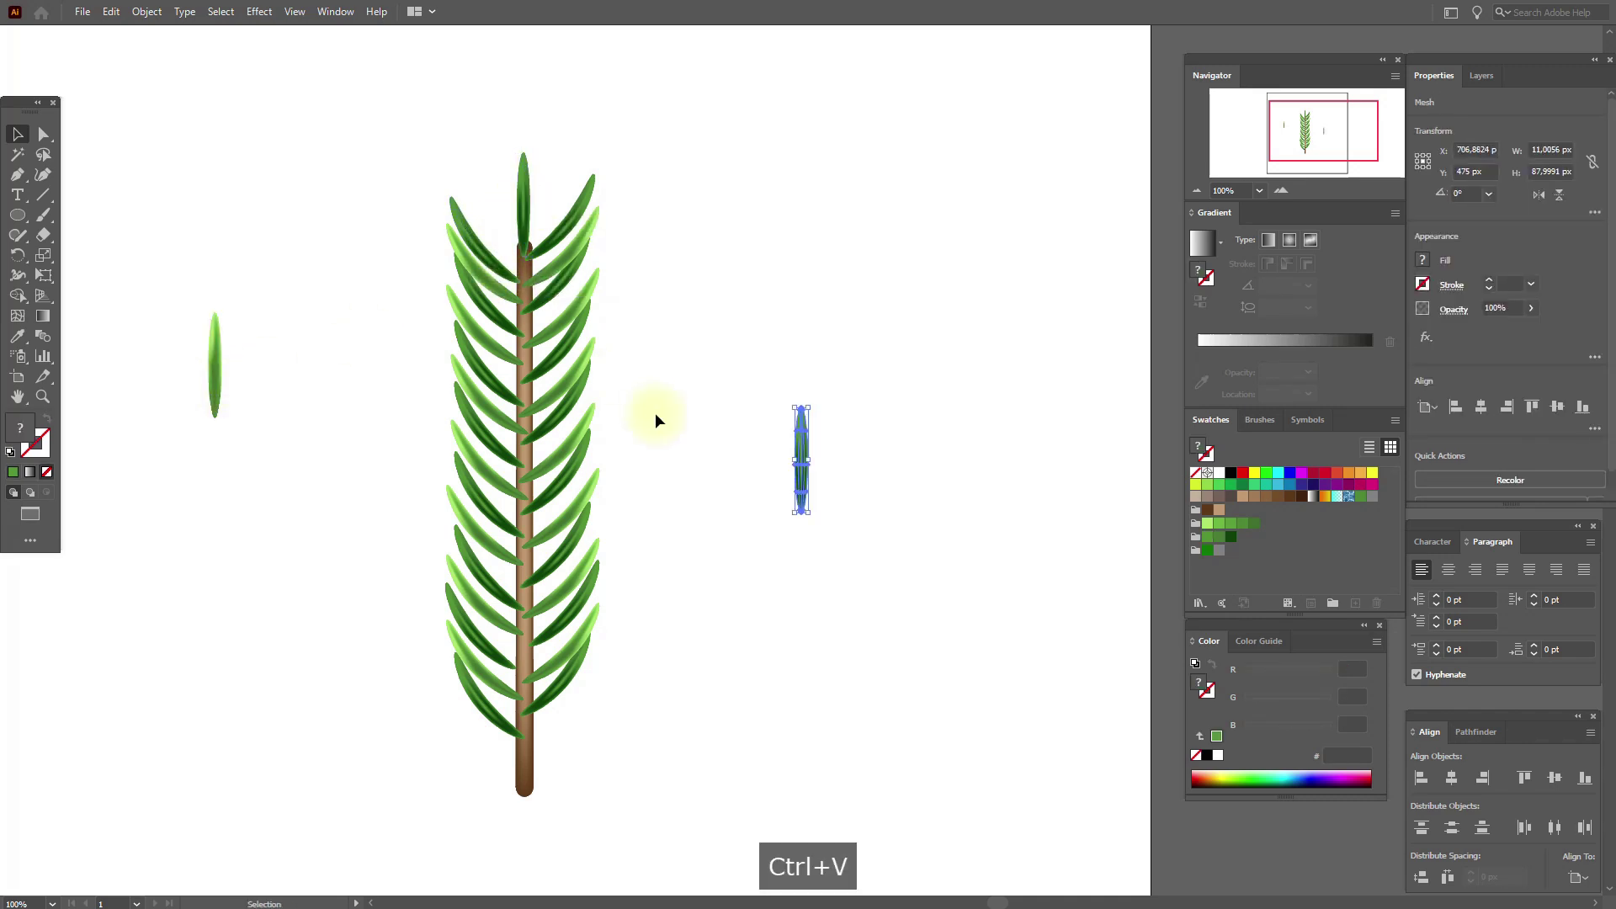
{"action": "left_click_drag", "start_coordinate": [816, 460], "coordinate": [511, 252]}
{"action": "key", "text": "ctrl+v"}
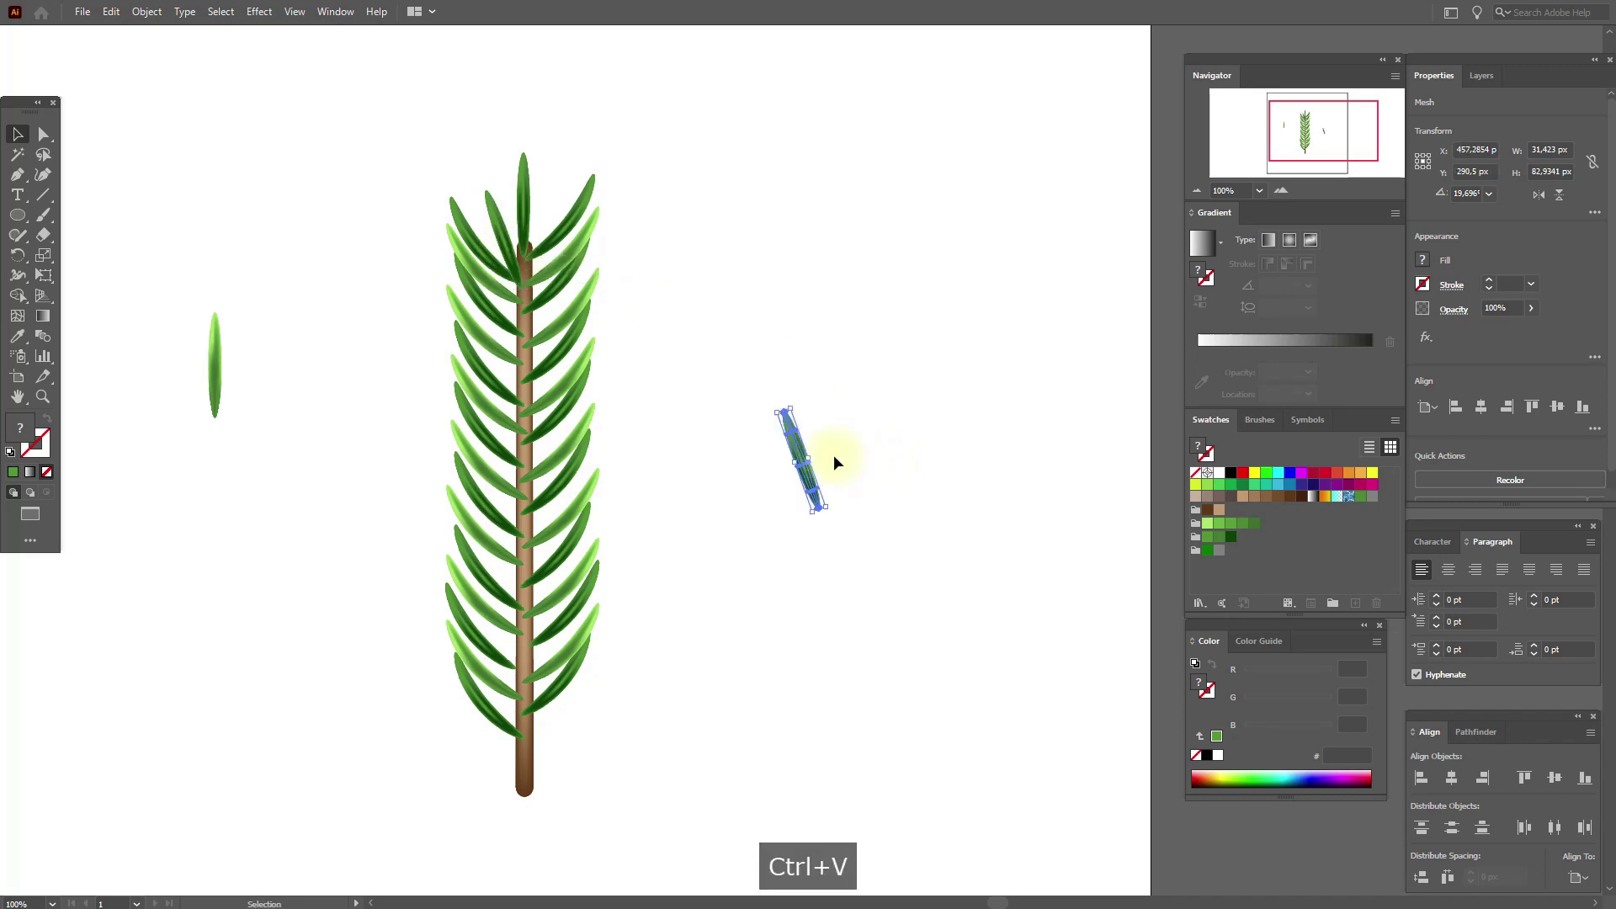
{"action": "left_click_drag", "start_coordinate": [815, 455], "coordinate": [538, 293]}
Cover the rest of the stick with more dark-green leaf copies tilted alternately left and right down its length.
{"action": "key", "text": "ctrl+v"}
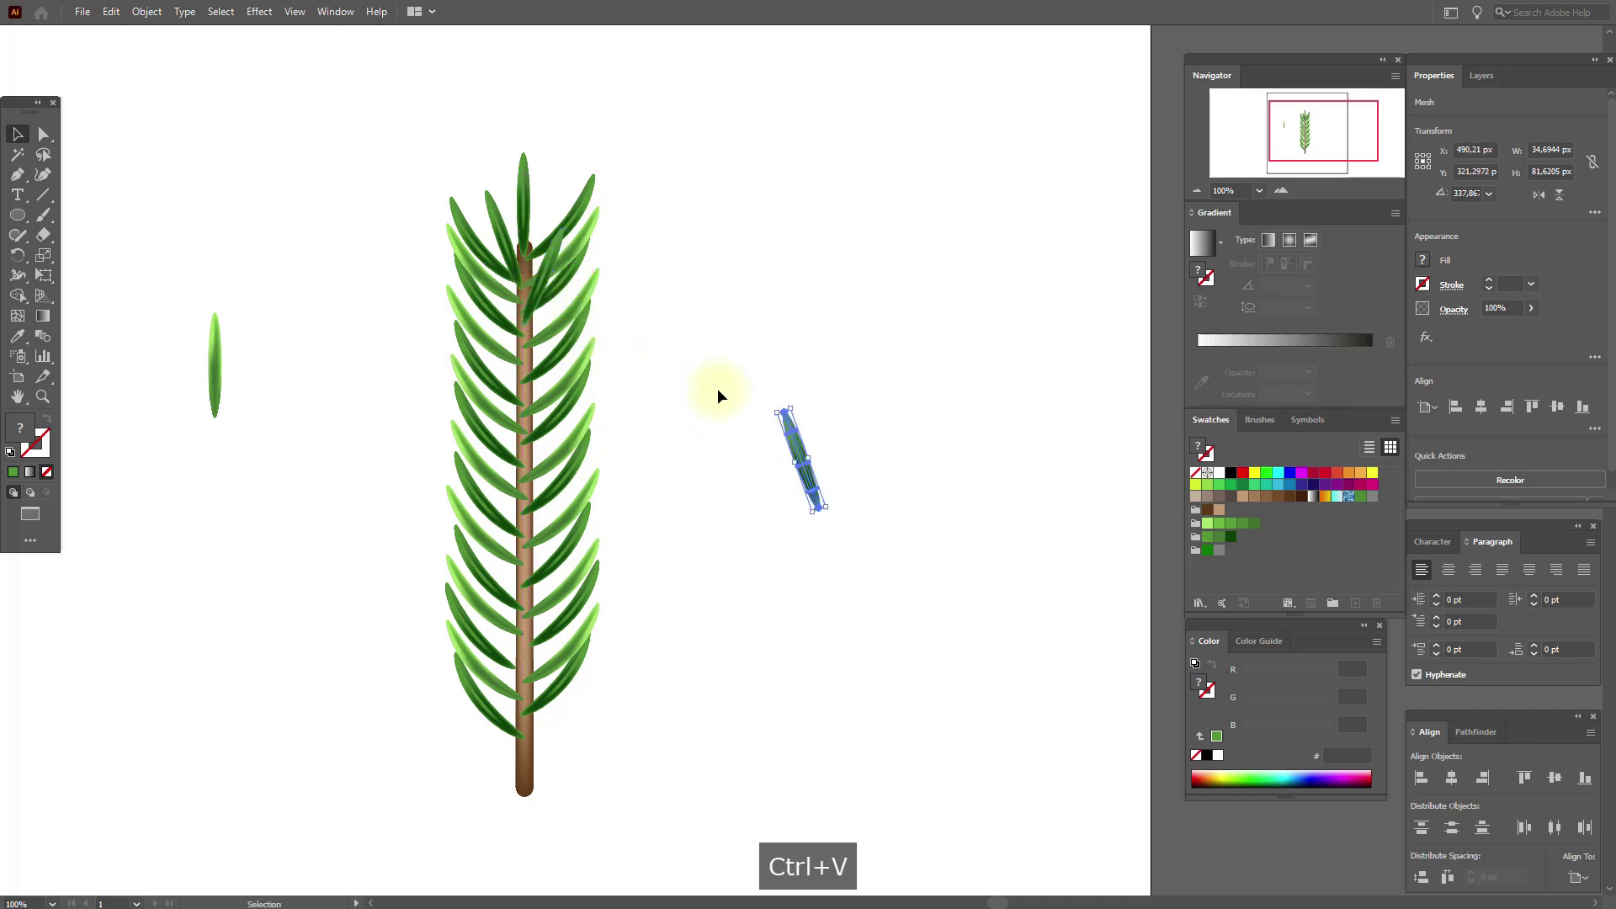
{"action": "left_click_drag", "start_coordinate": [797, 473], "coordinate": [556, 398]}
{"action": "key", "text": "ctrl+v"}
{"action": "key", "text": "ctrl+v"}
{"action": "left_click_drag", "start_coordinate": [812, 458], "coordinate": [542, 642]}
{"action": "key", "text": "ctrl+v"}
{"action": "key", "text": "ctrl+v"}
{"action": "left_click_drag", "start_coordinate": [820, 459], "coordinate": [572, 606]}
{"action": "key", "text": "ctrl+v"}
{"action": "left_click", "coordinate": [720, 654]}
Place a copy of the straight light-green leaf on the upper stem and the original below it, bringing the original to the front.
{"action": "left_click_drag", "start_coordinate": [219, 385], "coordinate": [644, 453]}
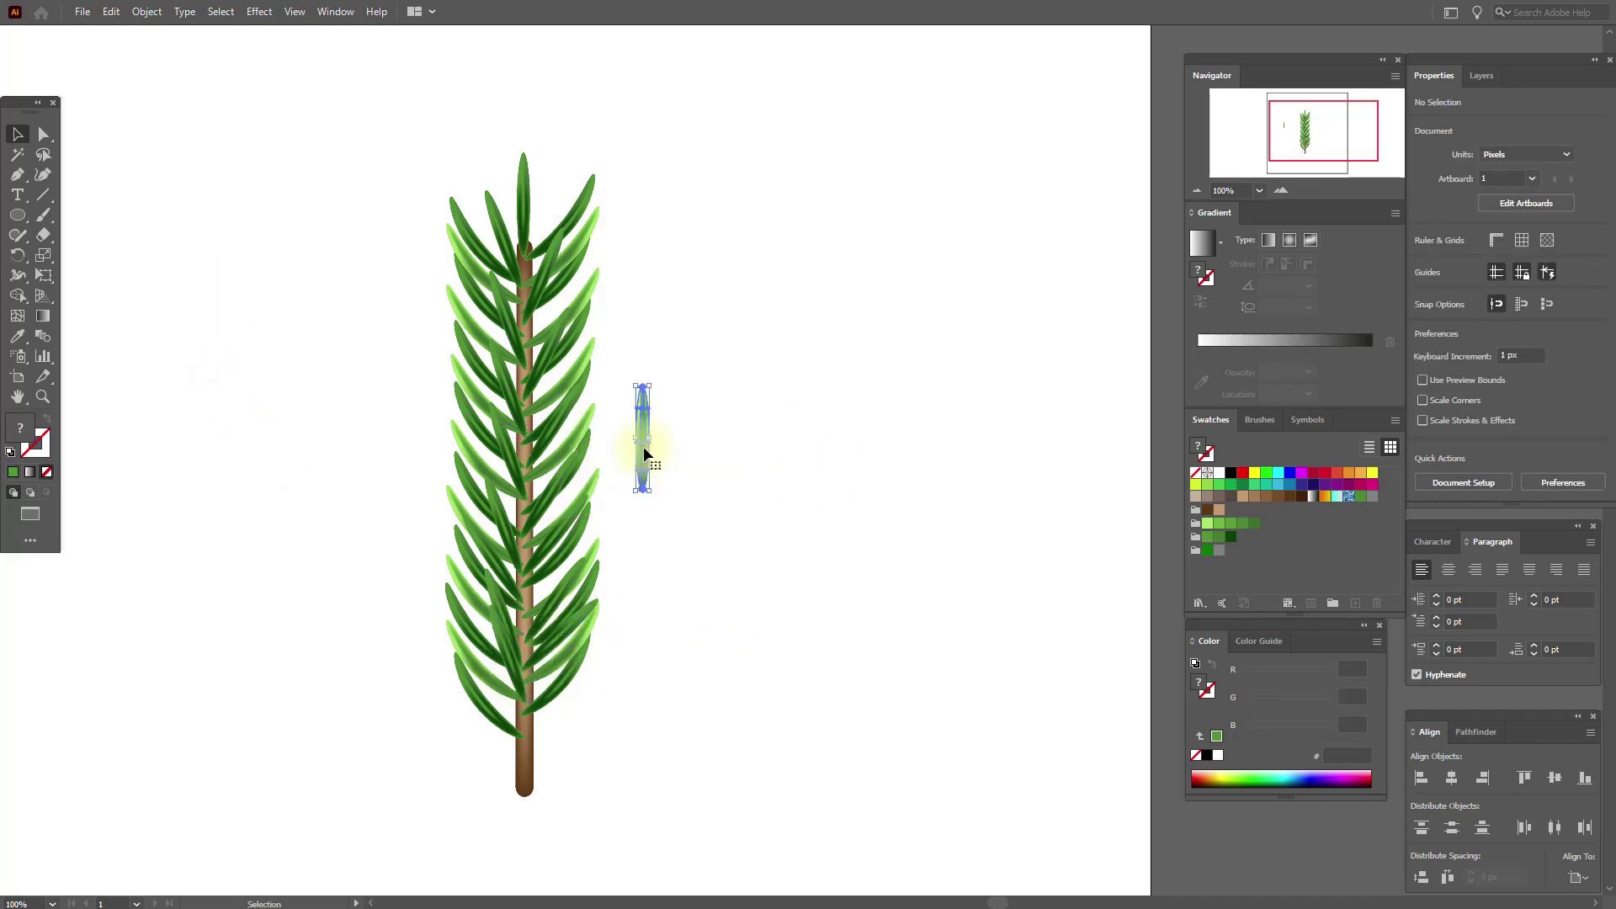
{"action": "key", "text": "ctrl+v"}
{"action": "left_click_drag", "start_coordinate": [797, 468], "coordinate": [529, 269]}
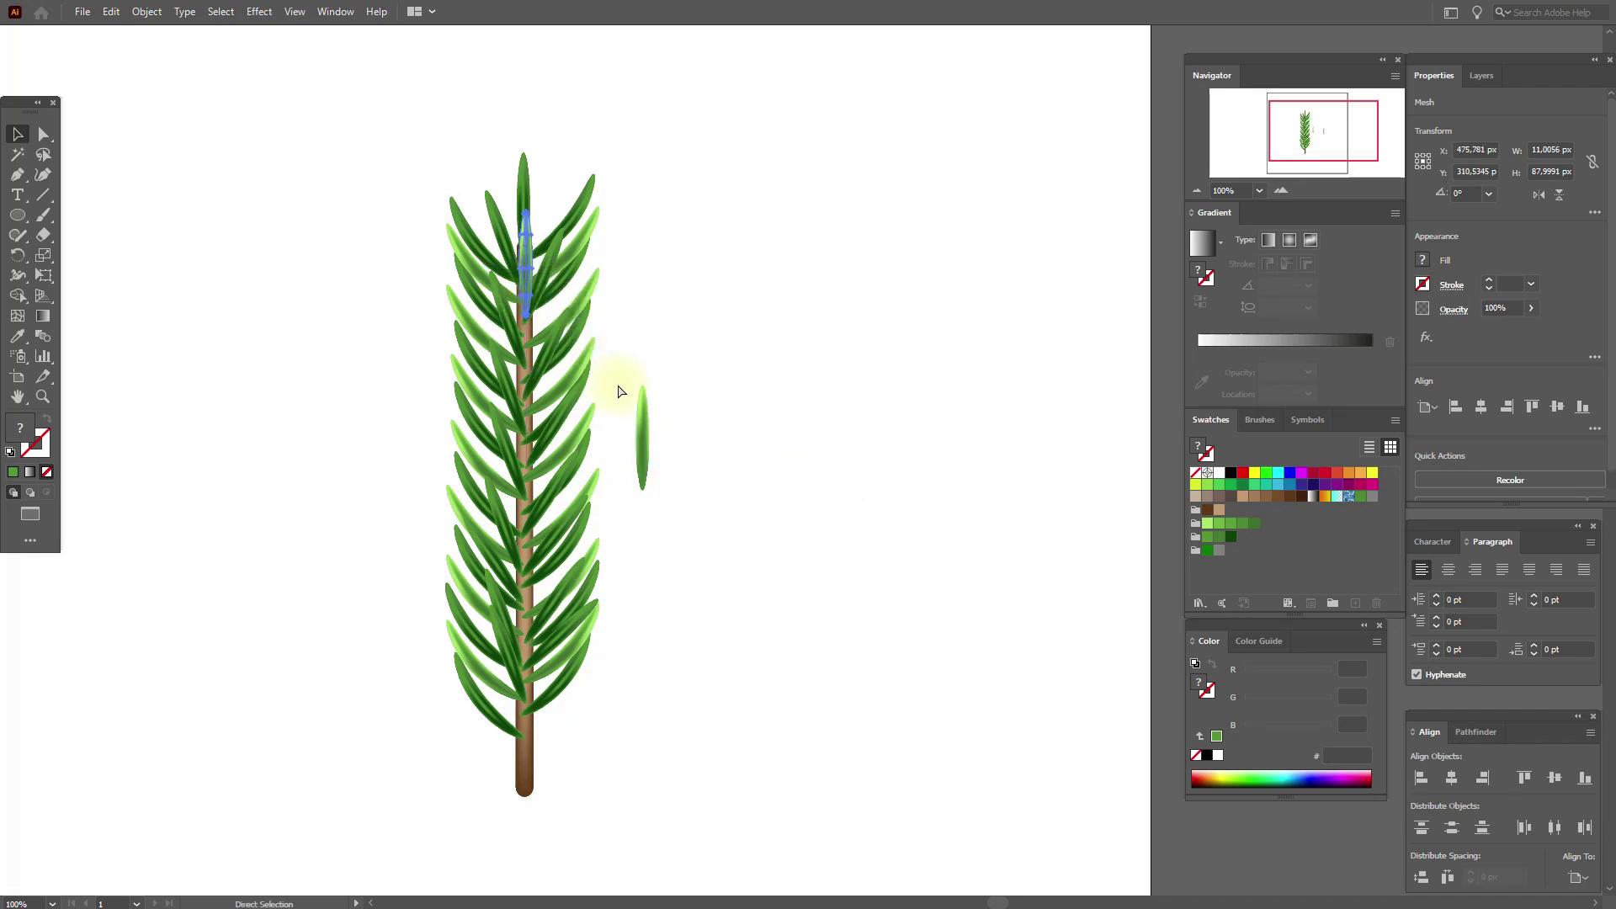
{"action": "left_click_drag", "start_coordinate": [642, 438], "coordinate": [523, 385]}
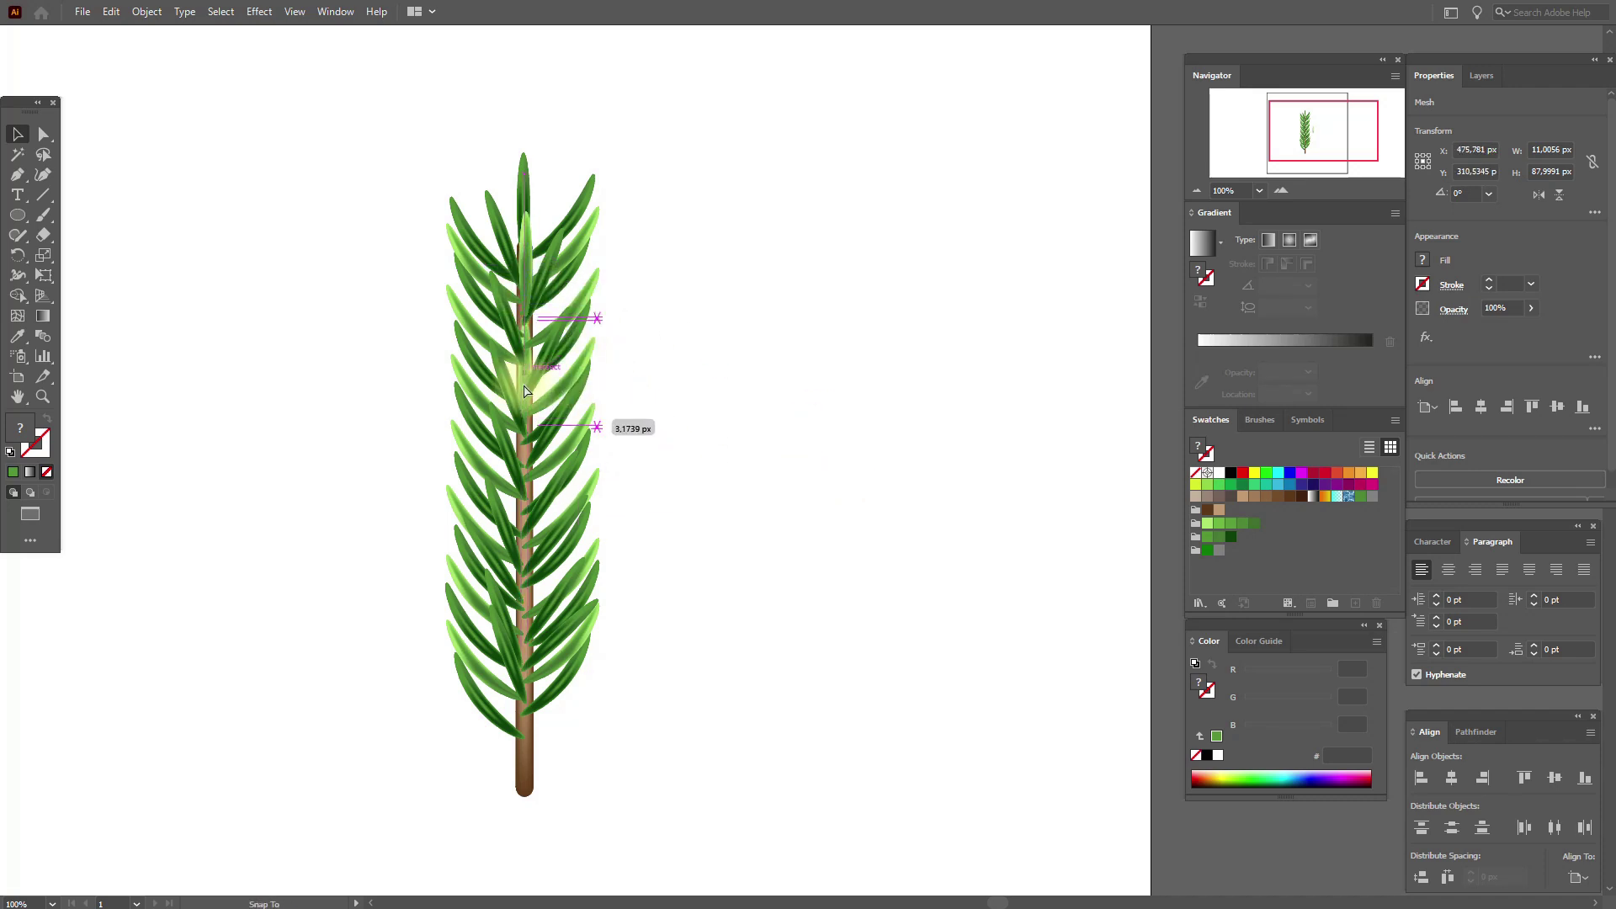
{"action": "right_click", "coordinate": [524, 385]}
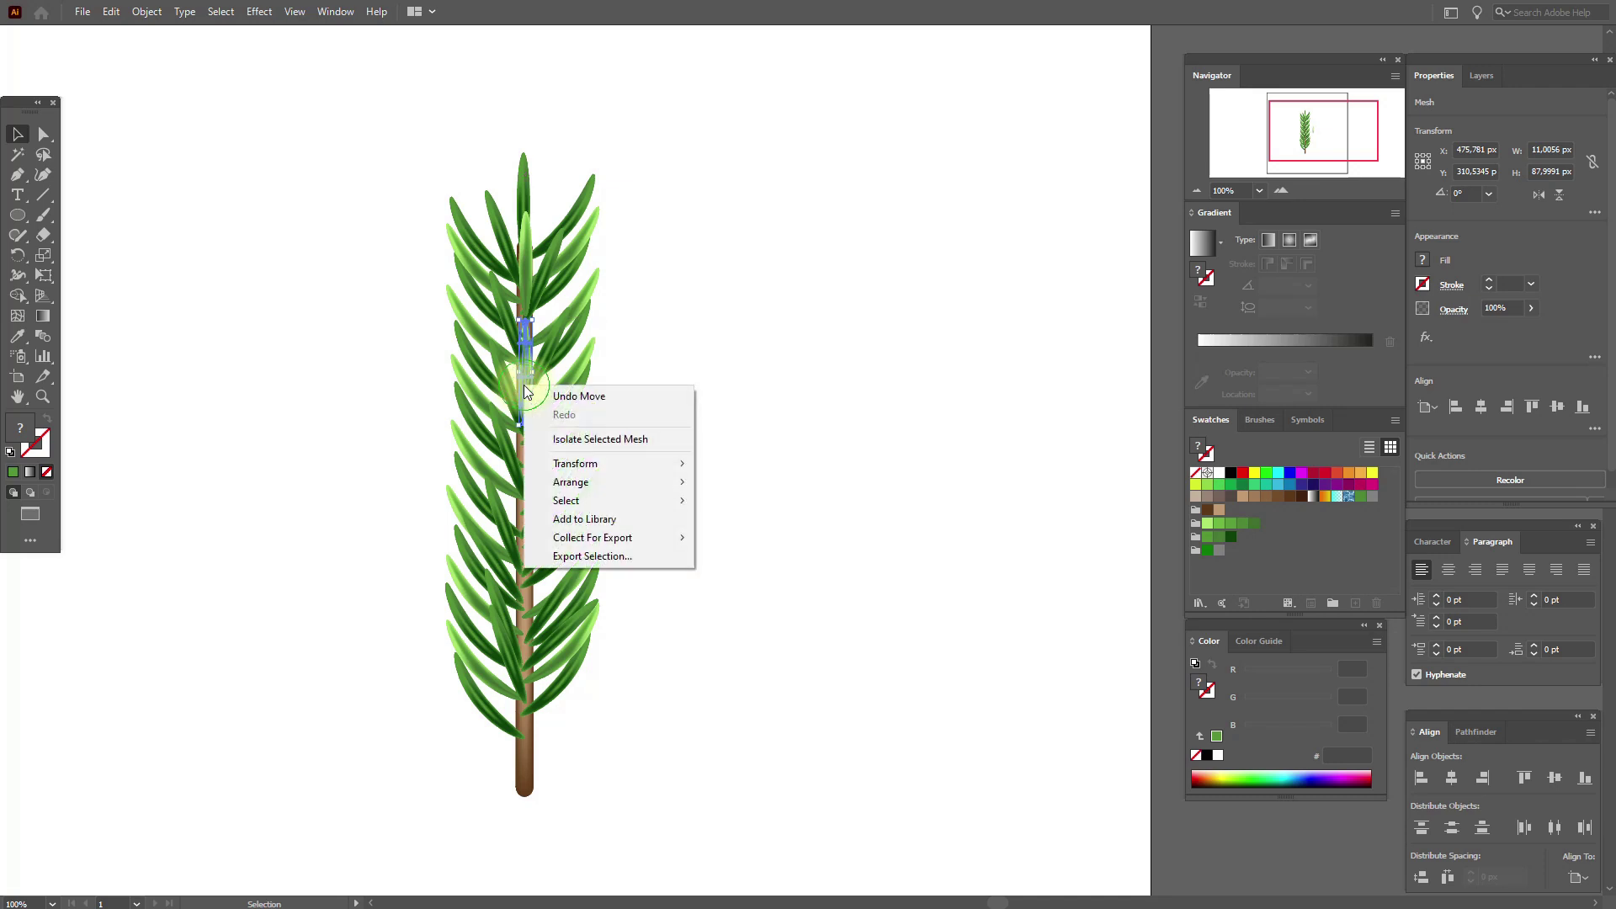
{"action": "mouse_move", "coordinate": [667, 485]}
{"action": "left_click", "coordinate": [734, 487]}
Place more straight light-green leaf copies down the middle and lower stem, tilting some and leaving the lowest one upright.
{"action": "key", "text": "ctrl+v"}
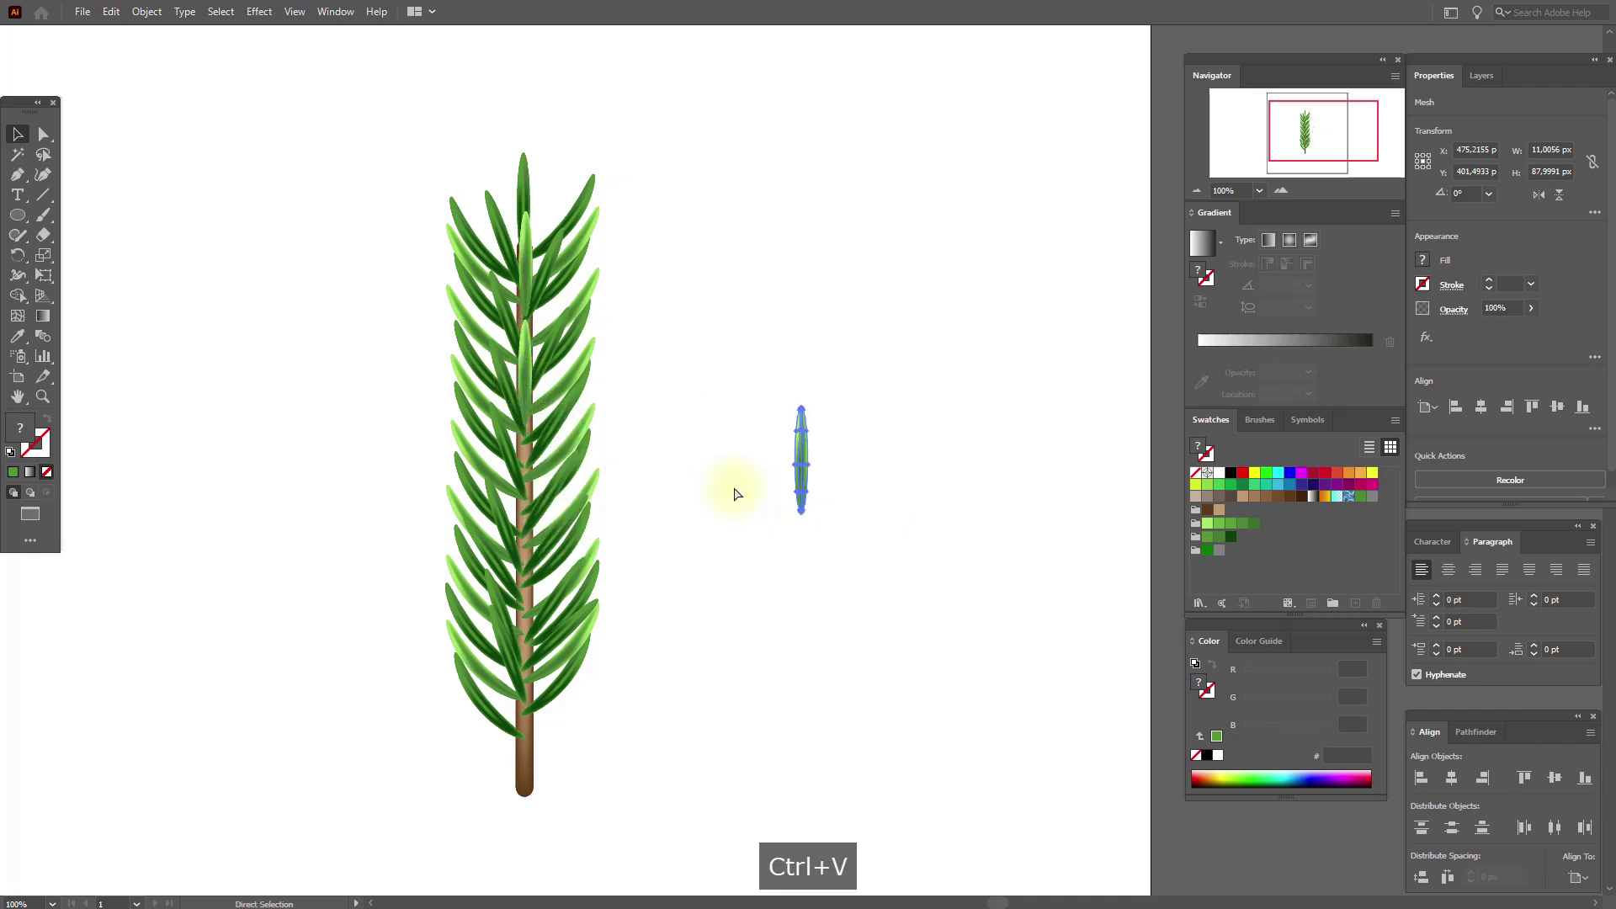
{"action": "left_click_drag", "start_coordinate": [798, 473], "coordinate": [512, 544]}
{"action": "left_click_drag", "start_coordinate": [527, 401], "coordinate": [517, 381]}
{"action": "left_click_drag", "start_coordinate": [581, 294], "coordinate": [587, 355]}
{"action": "left_click_drag", "start_coordinate": [564, 530], "coordinate": [523, 492]}
{"action": "key", "text": "ctrl+v"}
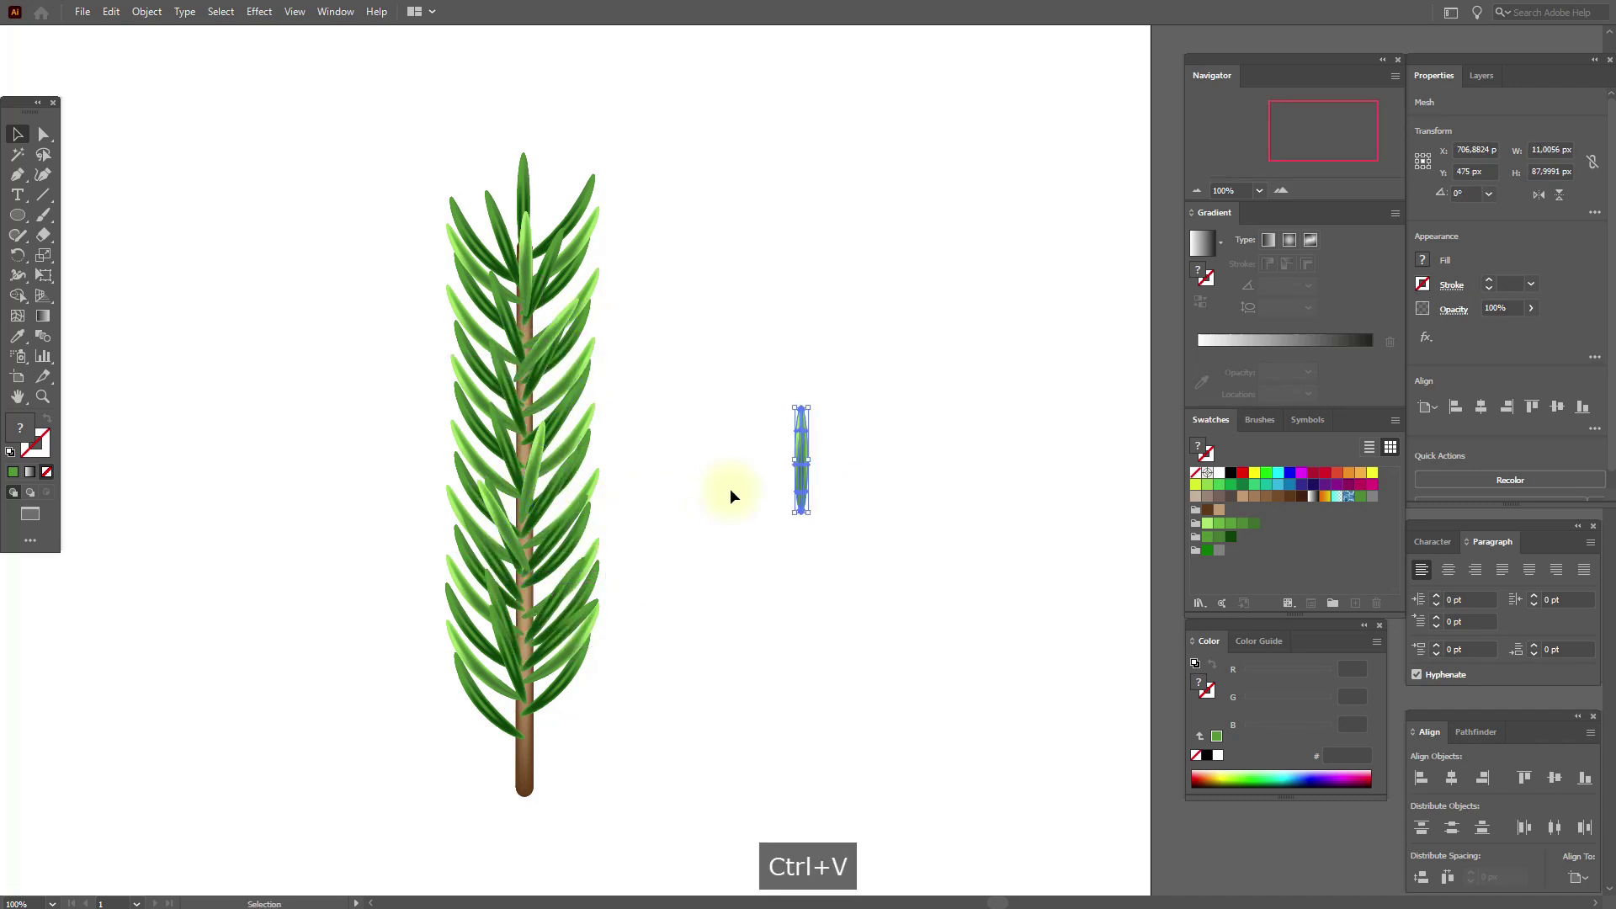
{"action": "left_click_drag", "start_coordinate": [820, 461], "coordinate": [515, 665]}
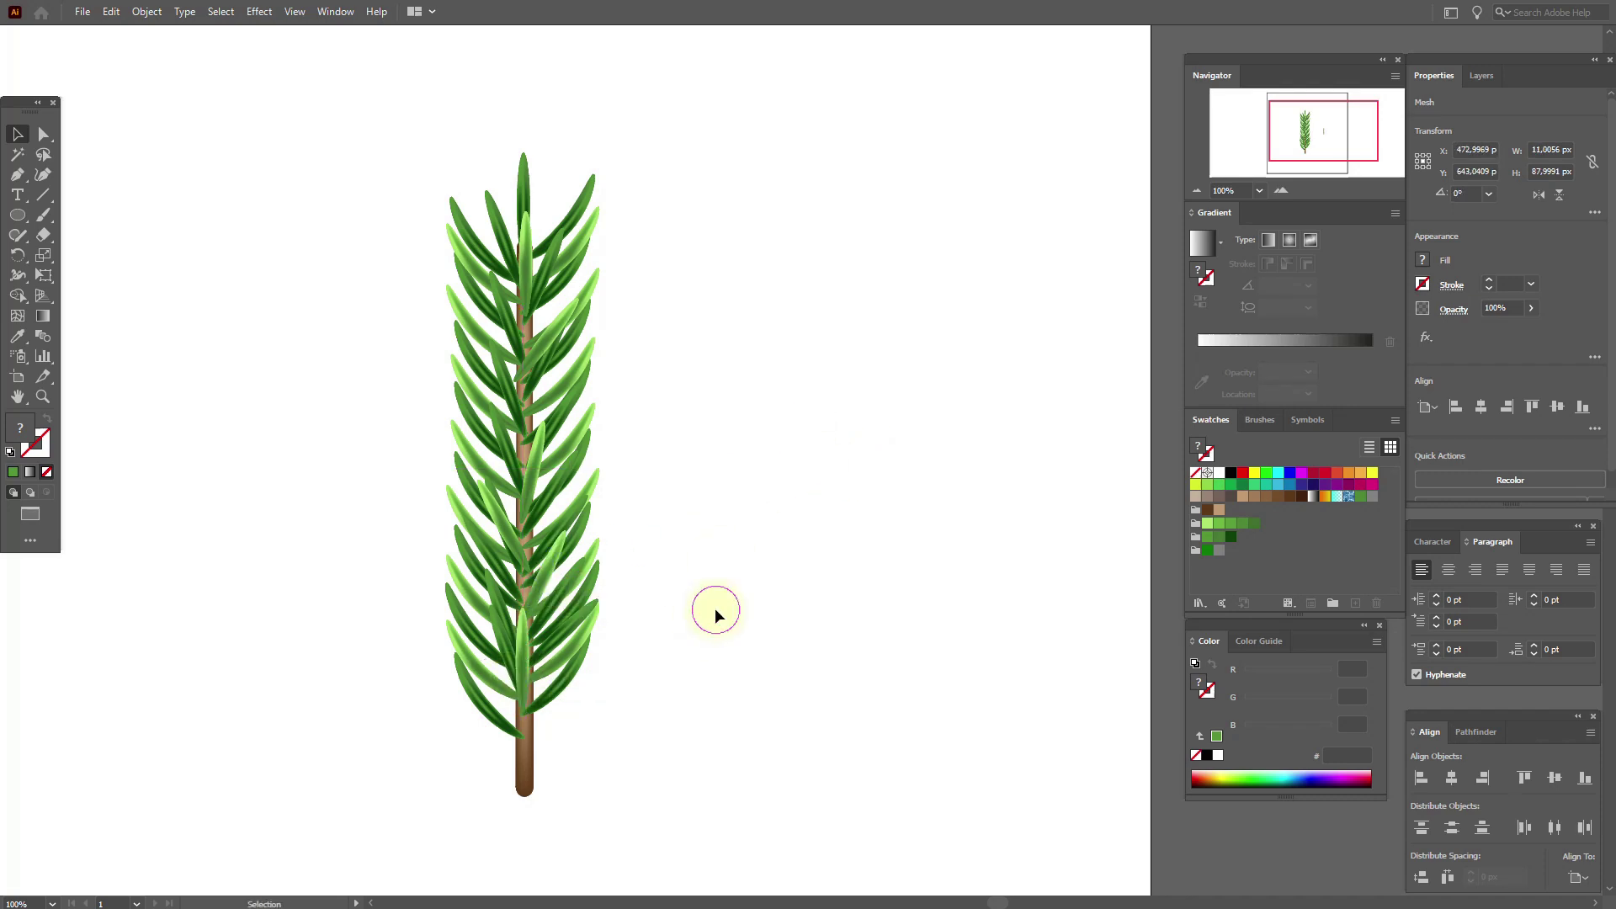
{"action": "left_click", "coordinate": [714, 607]}
Copy the straight dark-green leaf at the tip and place three copies down the stem to cover bare brown areas.
{"action": "left_click", "coordinate": [523, 205]}
{"action": "key", "text": "ctrl+c"}
{"action": "key", "text": "ctrl+v"}
{"action": "left_click_drag", "start_coordinate": [802, 503], "coordinate": [529, 370]}
{"action": "key", "text": "ctrl+v"}
{"action": "left_click_drag", "start_coordinate": [805, 491], "coordinate": [528, 458]}
{"action": "key", "text": "ctrl+v"}
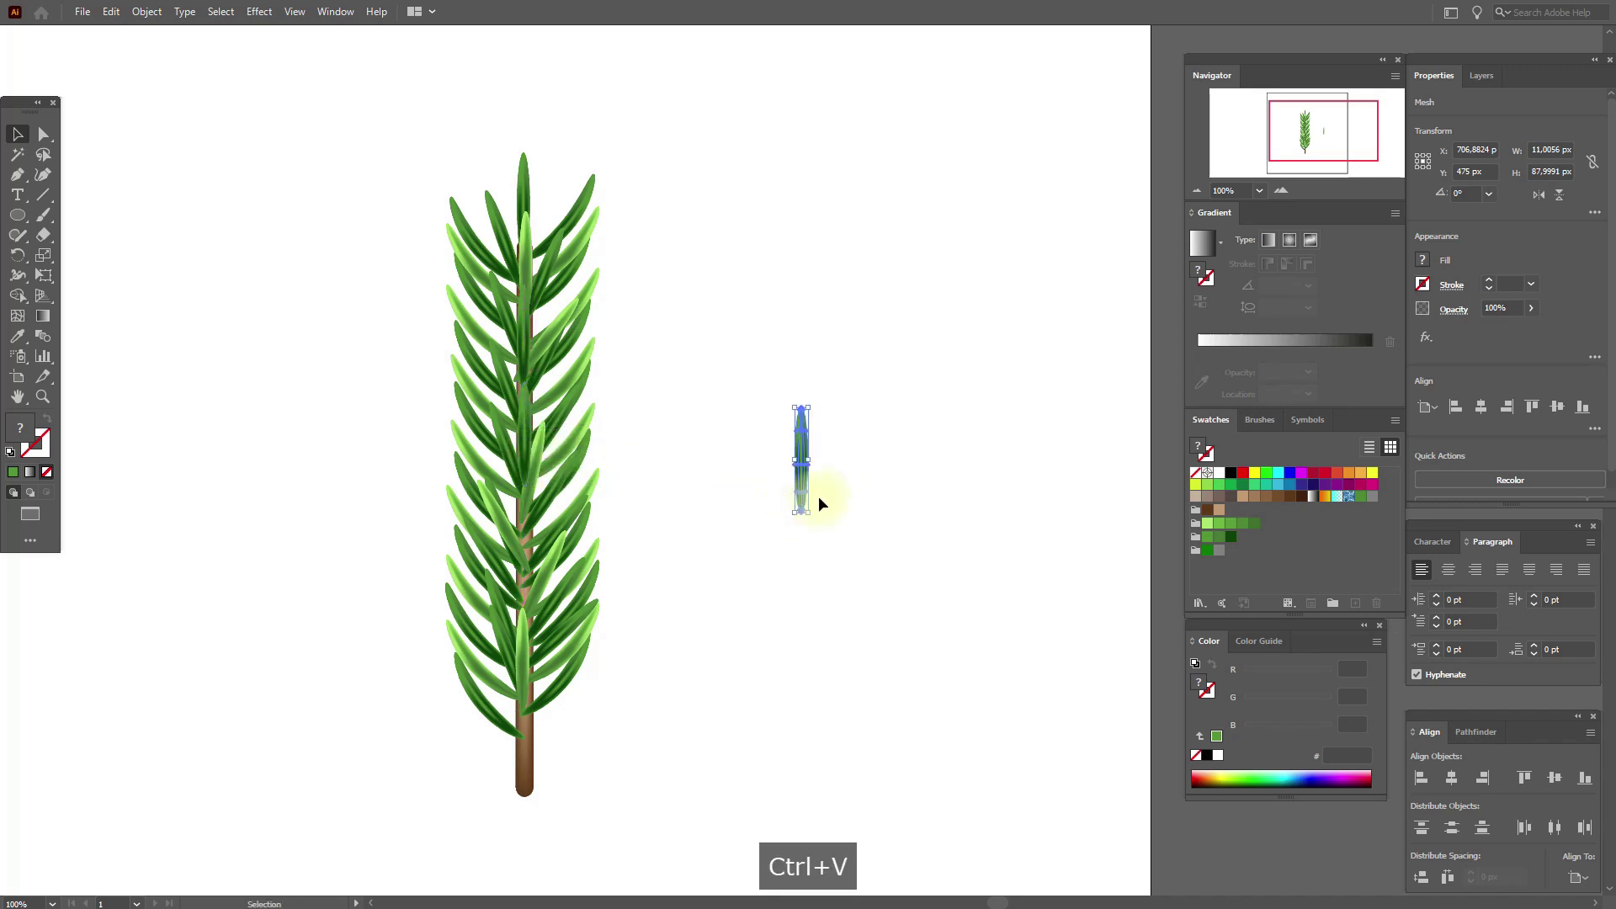
{"action": "left_click_drag", "start_coordinate": [801, 499], "coordinate": [528, 572]}
{"action": "left_click_drag", "start_coordinate": [535, 511], "coordinate": [544, 522]}
Bring the lowest upright light-green leaf to the front and adjust its placement over the stem.
{"action": "left_click_drag", "start_coordinate": [523, 659], "coordinate": [529, 663]}
{"action": "right_click", "coordinate": [529, 664]}
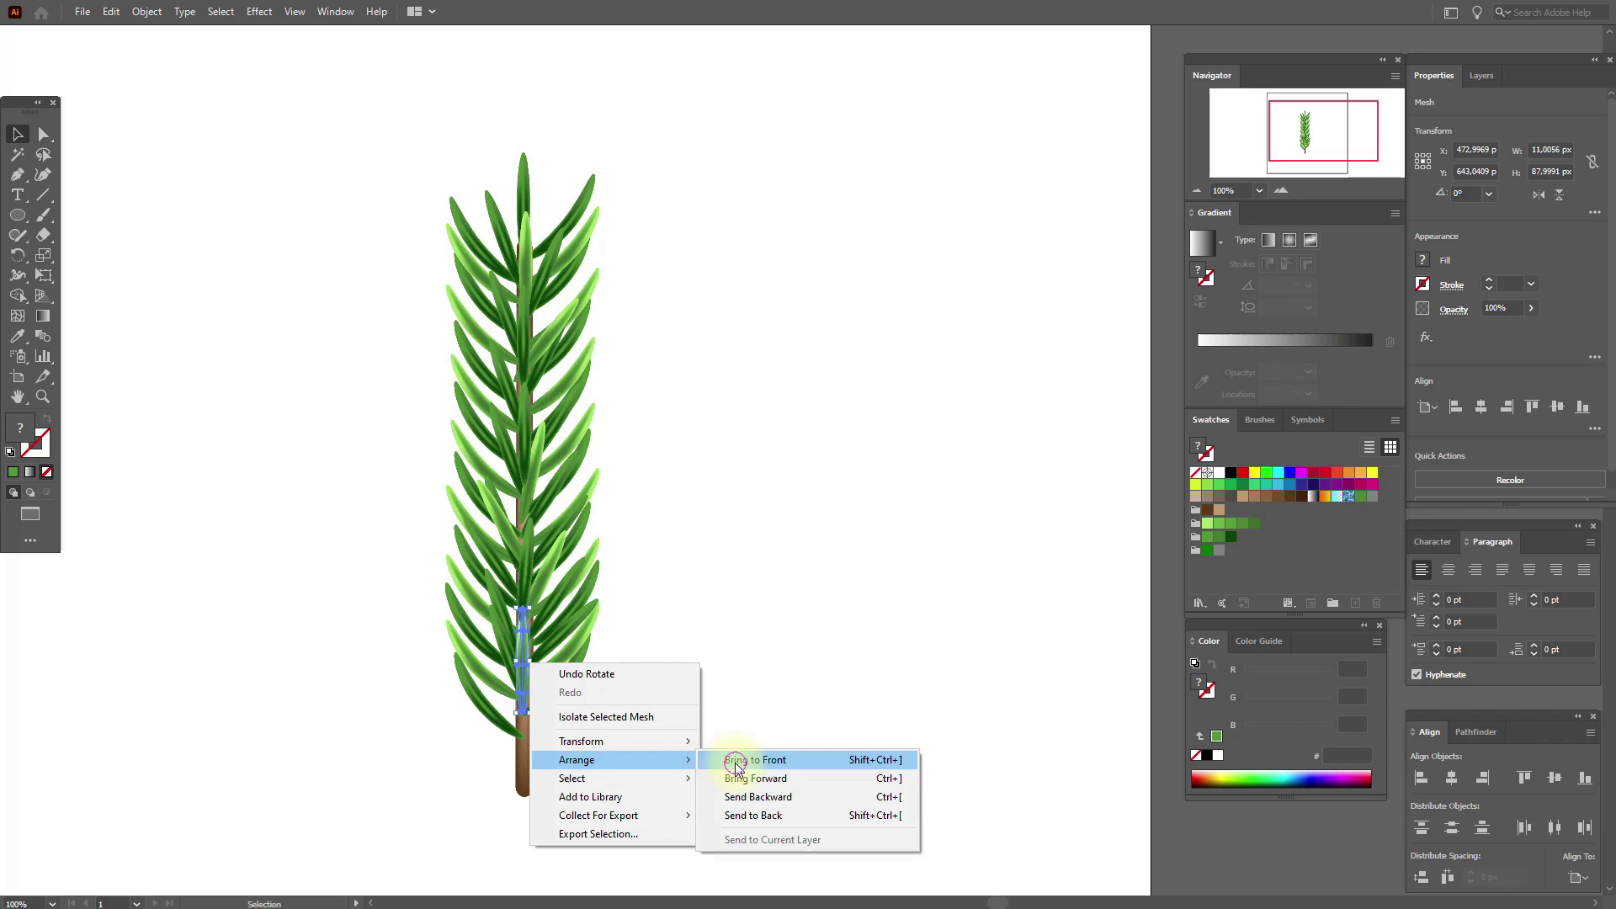
{"action": "left_click", "coordinate": [743, 760]}
{"action": "left_click_drag", "start_coordinate": [537, 721], "coordinate": [526, 679]}
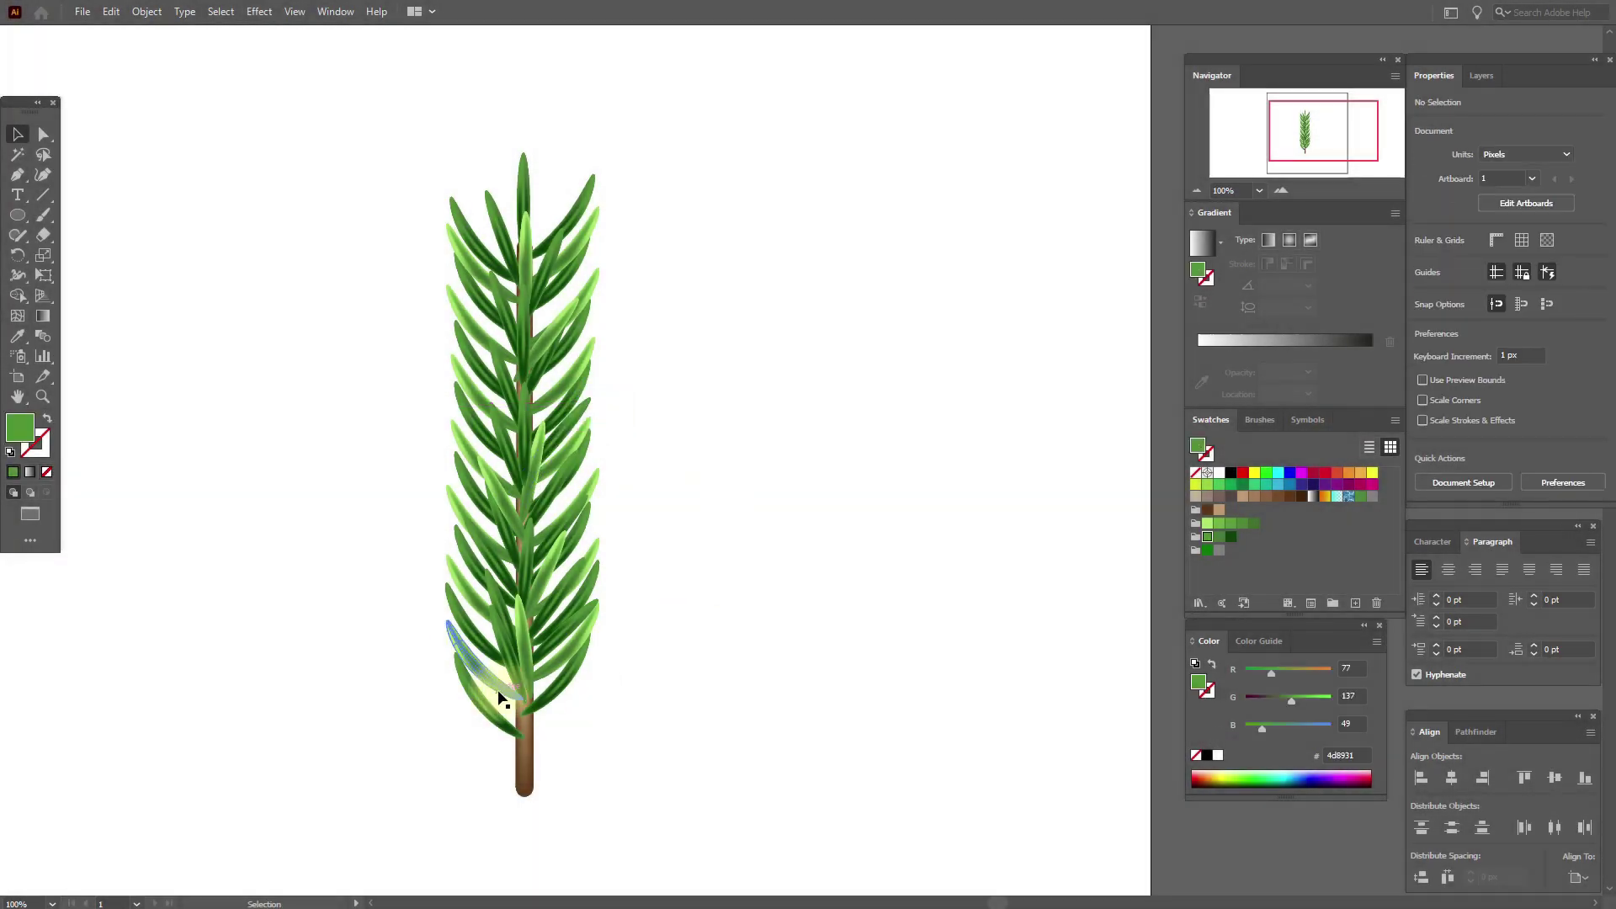
Add a leaf copy near the lower end of the foliage and send it to the back.
{"action": "key", "text": "ctrl+c"}
{"action": "left_click_drag", "start_coordinate": [524, 652], "coordinate": [820, 487]}
{"action": "key", "text": "ctrl+v"}
{"action": "left_click_drag", "start_coordinate": [595, 560], "coordinate": [501, 666]}
{"action": "right_click", "coordinate": [500, 666]}
{"action": "mouse_move", "coordinate": [541, 761]}
{"action": "left_click", "coordinate": [758, 817]}
Copy the bent light-green leaf at the upper left and arrange the copy behind the neighbouring leaves.
{"action": "left_click", "coordinate": [470, 267]}
{"action": "key", "text": "ctrl+c"}
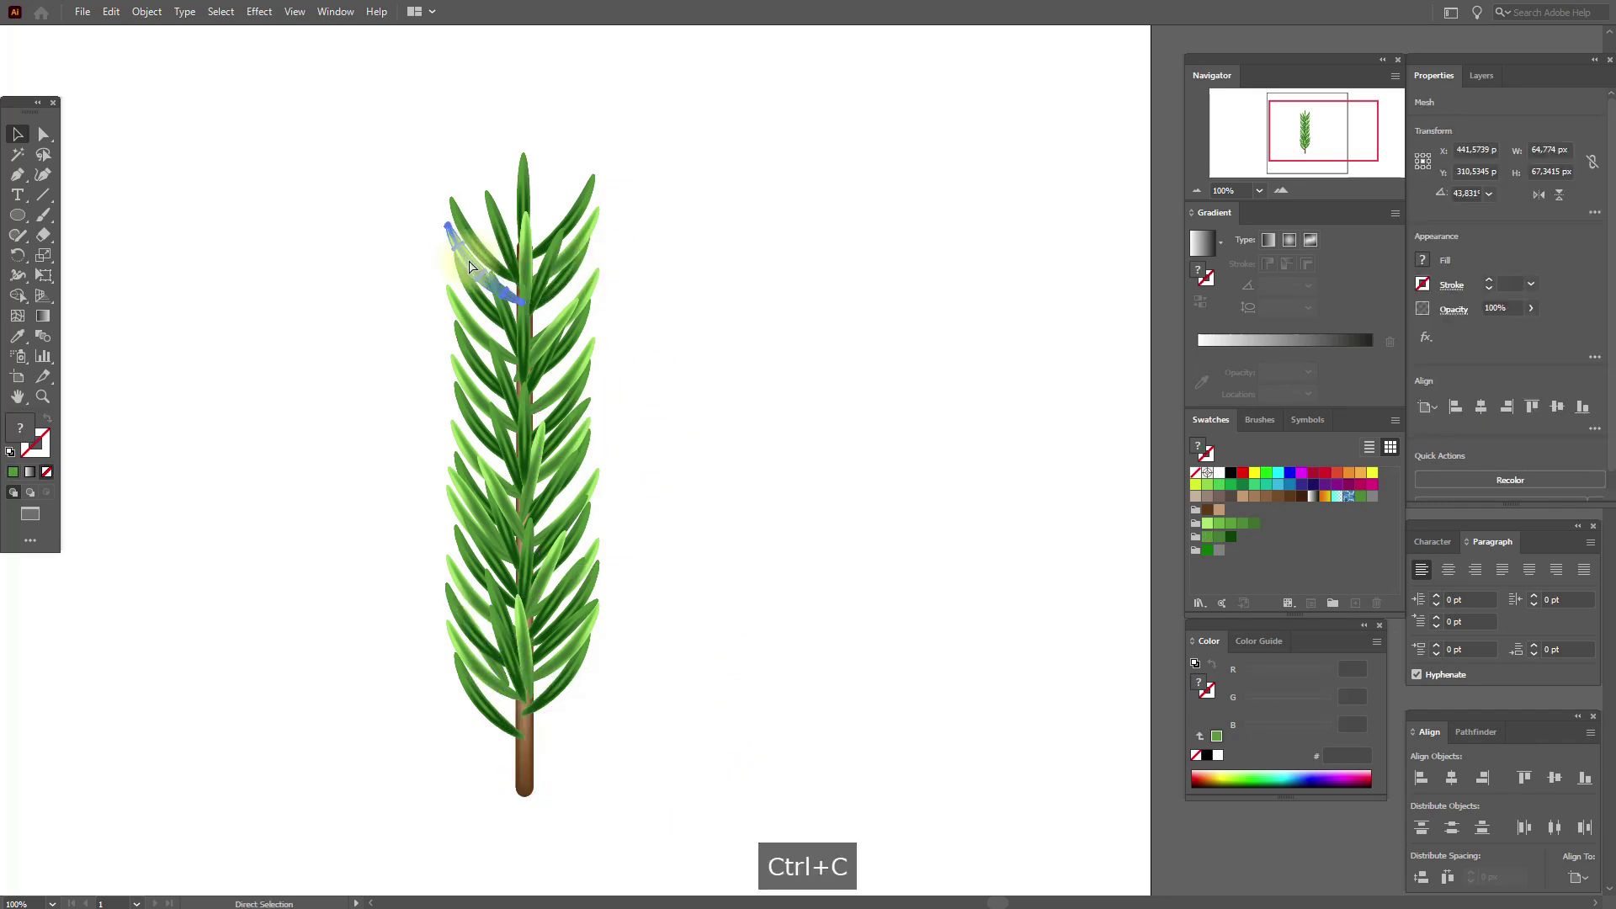
{"action": "key", "text": "ctrl+c"}
{"action": "key", "text": "ctrl+v"}
{"action": "left_click_drag", "start_coordinate": [482, 234], "coordinate": [469, 452]}
{"action": "right_click", "coordinate": [484, 236]}
{"action": "mouse_move", "coordinate": [593, 325]}
{"action": "left_click", "coordinate": [754, 367]}
{"action": "left_click", "coordinate": [754, 367]}
Tilt and shift individual leaves on the lower half, spreading the bottom left dark-green leaf outward for an irregular outline.
{"action": "left_click_drag", "start_coordinate": [608, 498], "coordinate": [500, 707]}
{"action": "left_click", "coordinate": [526, 638]}
{"action": "left_click", "coordinate": [580, 709]}
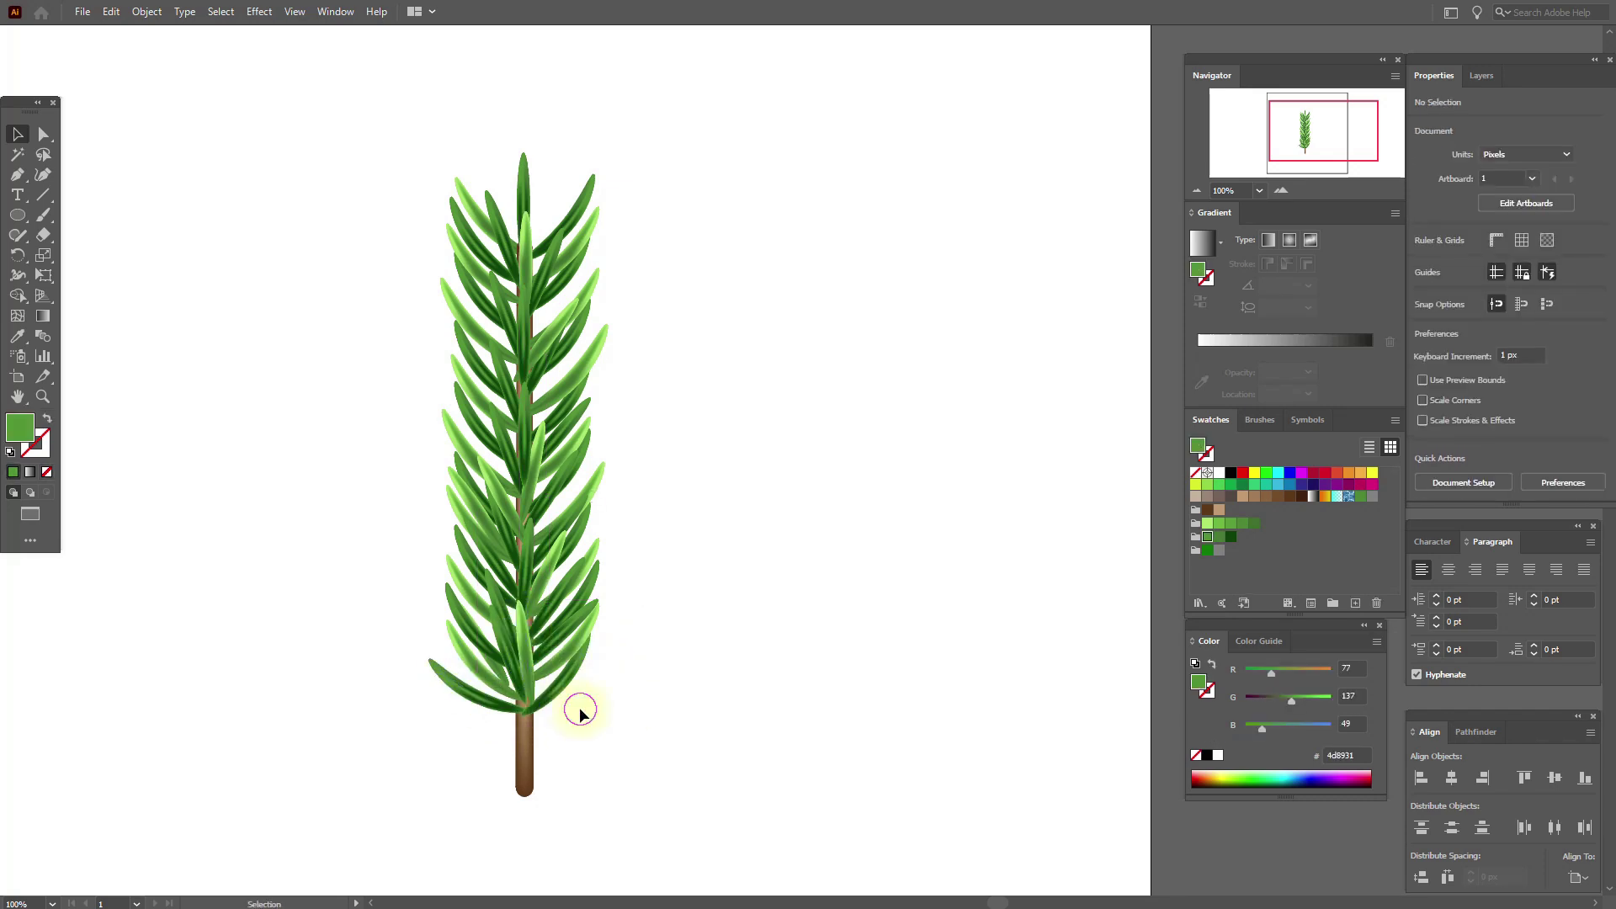
{"action": "left_click", "coordinate": [510, 321]}
{"action": "left_click_drag", "start_coordinate": [577, 477], "coordinate": [583, 480]}
{"action": "left_click", "coordinate": [690, 478]}
{"action": "left_click", "coordinate": [462, 569]}
{"action": "left_click_drag", "start_coordinate": [523, 650], "coordinate": [471, 595]}
{"action": "left_click_drag", "start_coordinate": [602, 520], "coordinate": [668, 513]}
{"action": "left_click", "coordinate": [665, 488]}
Adjust the position and angle of individual leaves on the middle and upper branch to make the foliage less regular.
{"action": "left_click", "coordinate": [576, 399]}
{"action": "left_click", "coordinate": [666, 396]}
{"action": "left_click", "coordinate": [472, 431]}
{"action": "left_click_drag", "start_coordinate": [472, 431], "coordinate": [548, 463]}
{"action": "left_click_drag", "start_coordinate": [484, 405], "coordinate": [534, 152]}
{"action": "left_click", "coordinate": [687, 214]}
{"action": "left_click", "coordinate": [526, 425]}
{"action": "left_click", "coordinate": [668, 328]}
{"action": "left_click", "coordinate": [579, 202]}
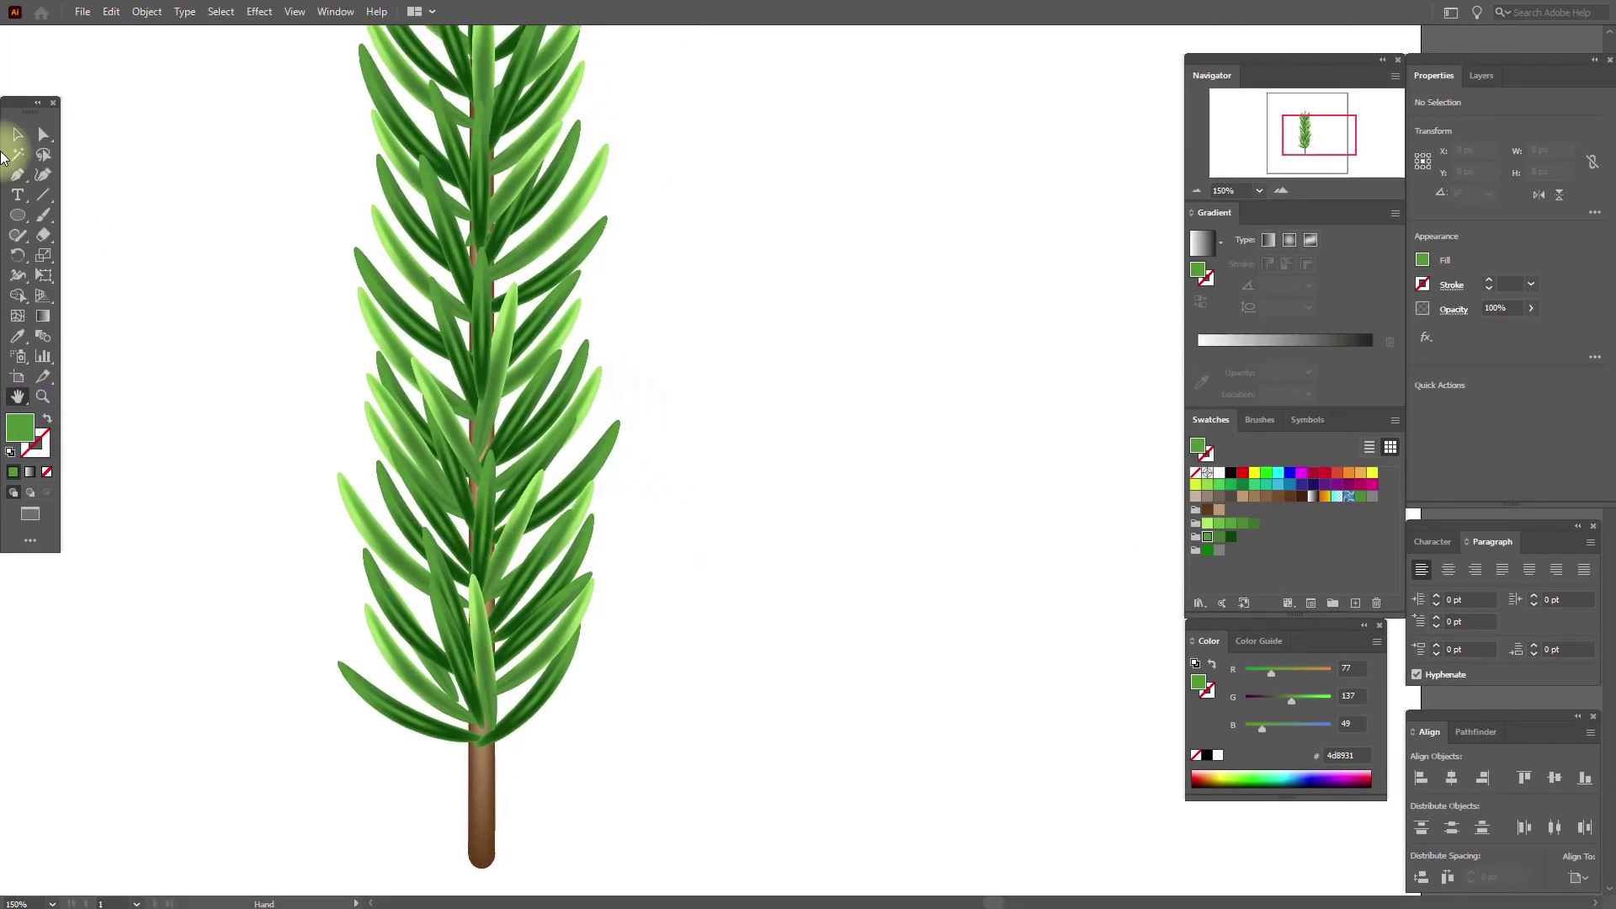
Rotate and reposition the straight dark-green leaf lying over the lower left of the stem.
{"action": "left_click", "coordinate": [6, 137]}
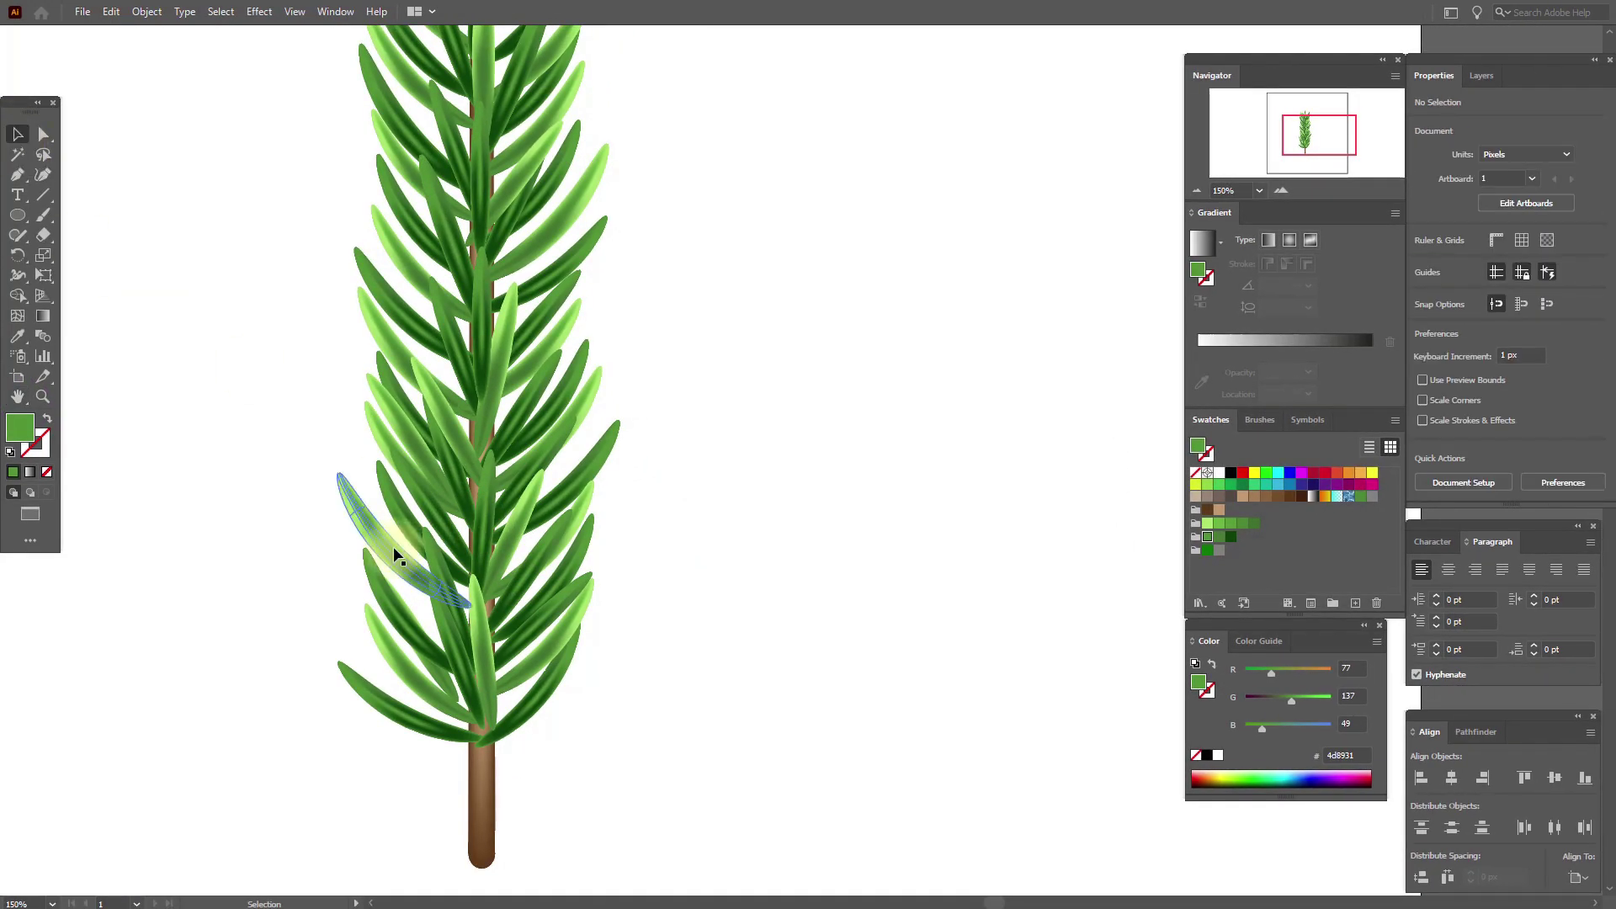
{"action": "left_click", "coordinate": [450, 543]}
{"action": "left_click_drag", "start_coordinate": [447, 518], "coordinate": [468, 556]}
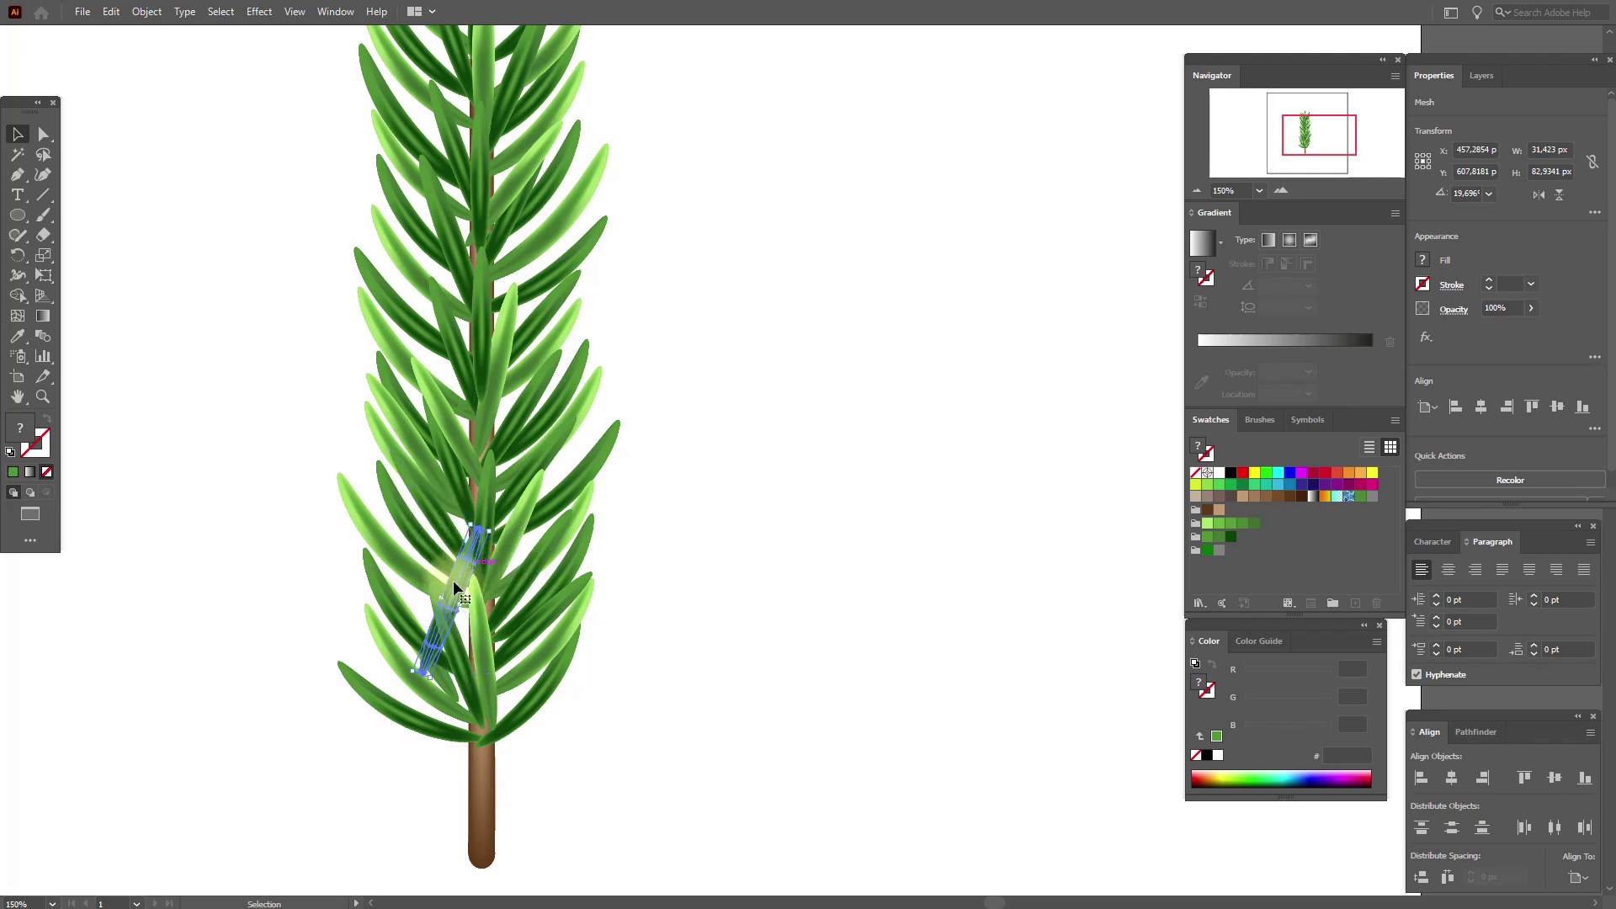
{"action": "left_click_drag", "start_coordinate": [545, 668], "coordinate": [609, 635]}
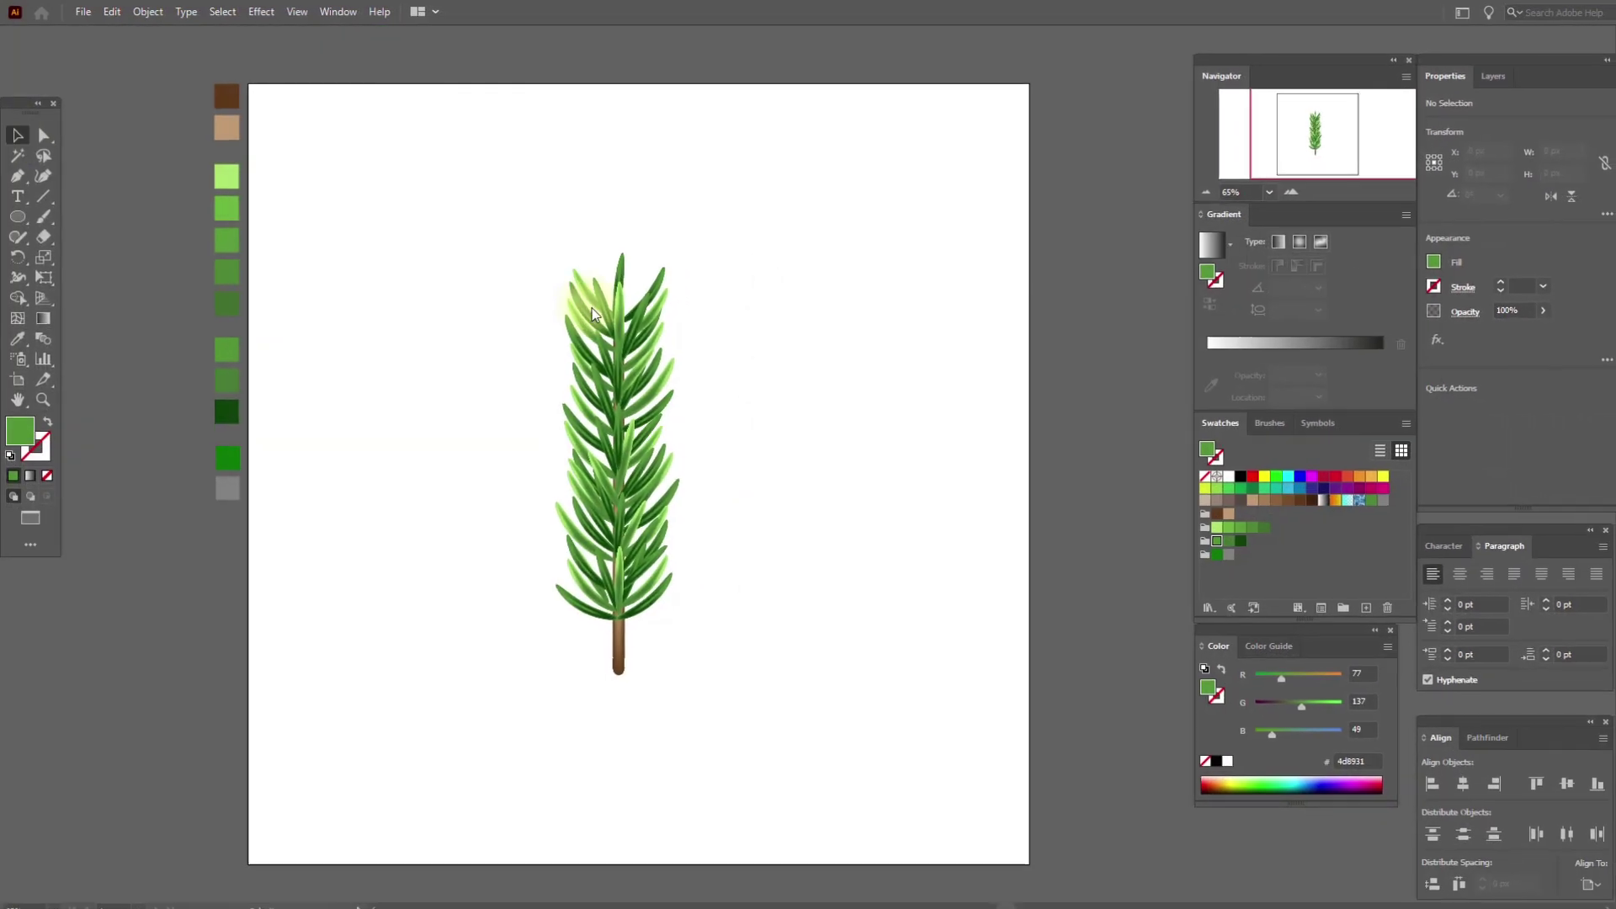
Group all the leaves and the stem, and place a copy of the branch group to the right of the original.
{"action": "left_click_drag", "start_coordinate": [502, 185], "coordinate": [761, 704]}
{"action": "key", "text": "a"}
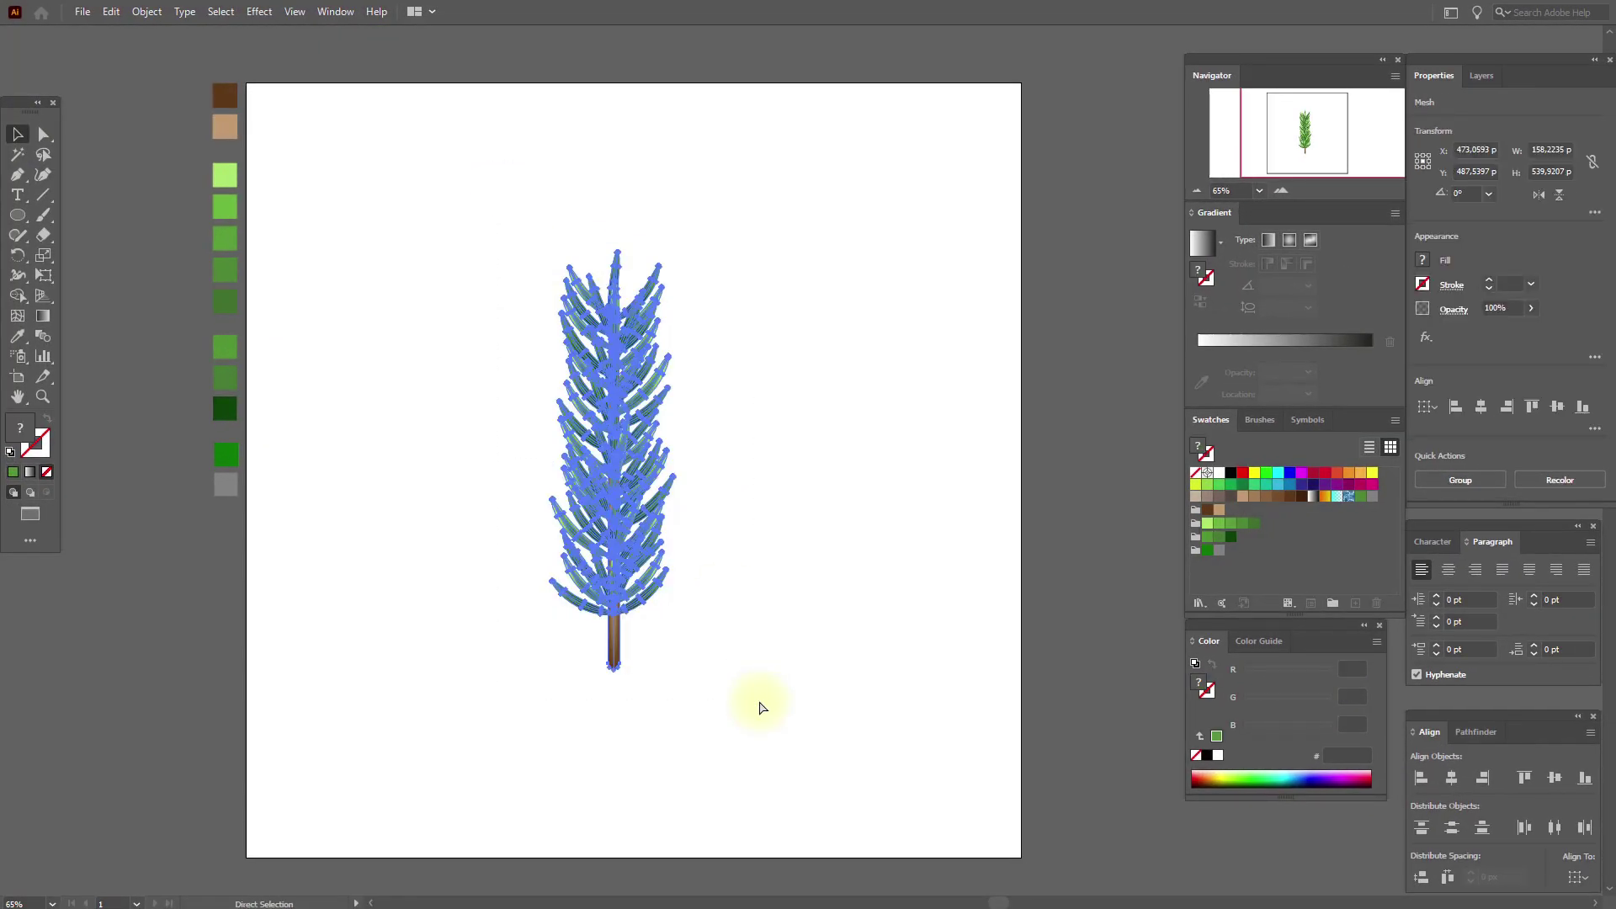
{"action": "key", "text": "ctrl+g"}
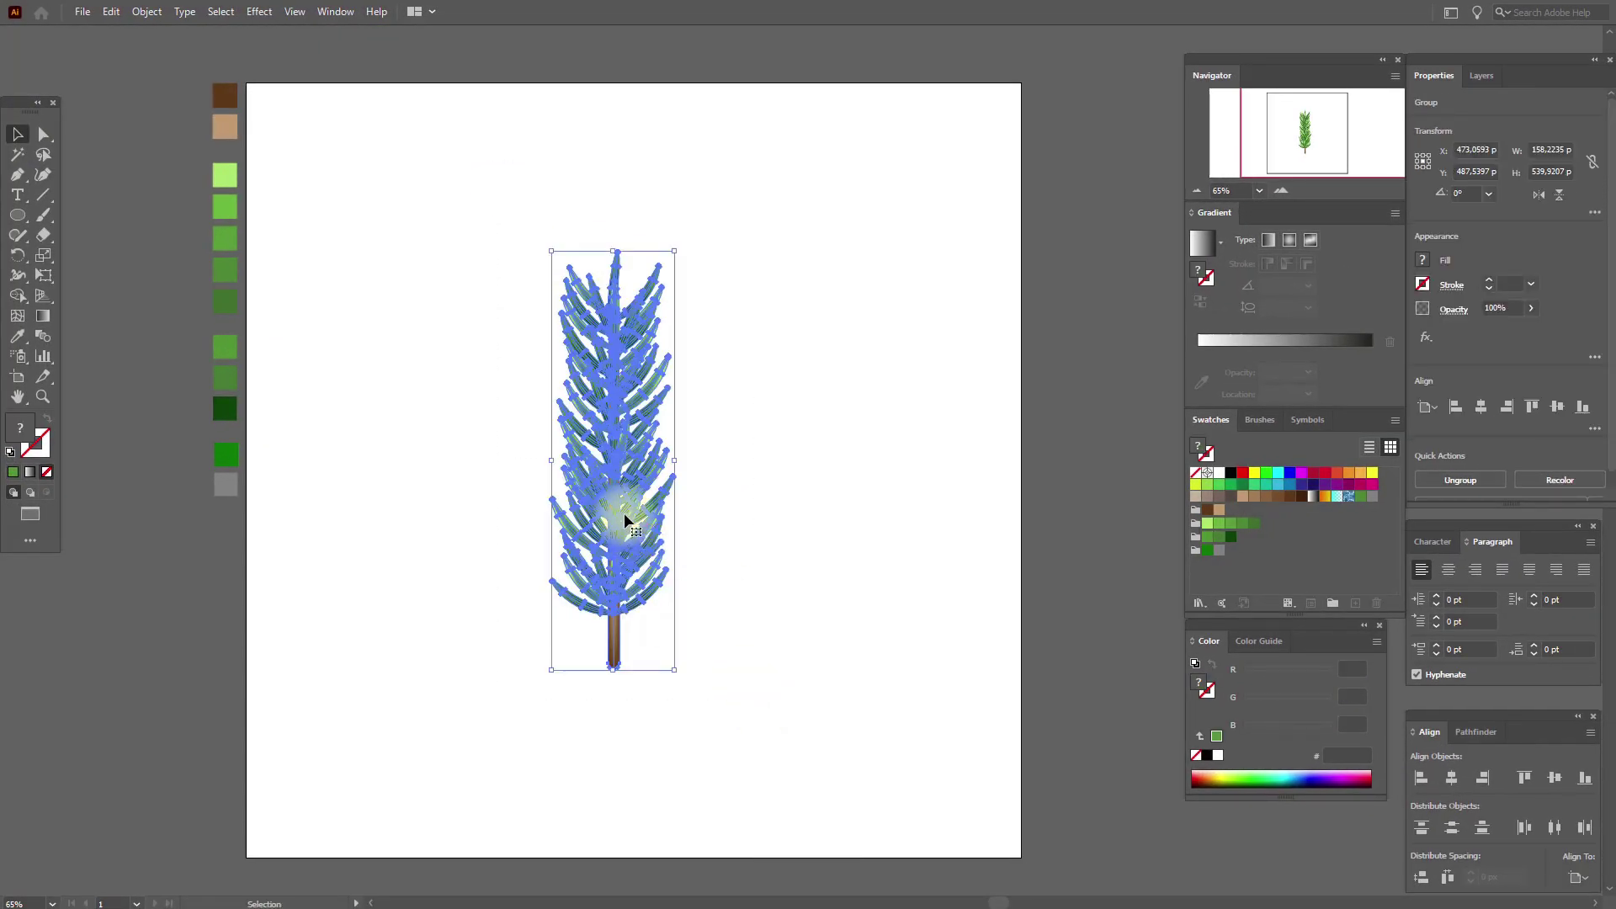
{"action": "key", "text": "ctrl+c"}
{"action": "key", "text": "ctrl+v"}
{"action": "left_click_drag", "start_coordinate": [626, 521], "coordinate": [813, 521]}
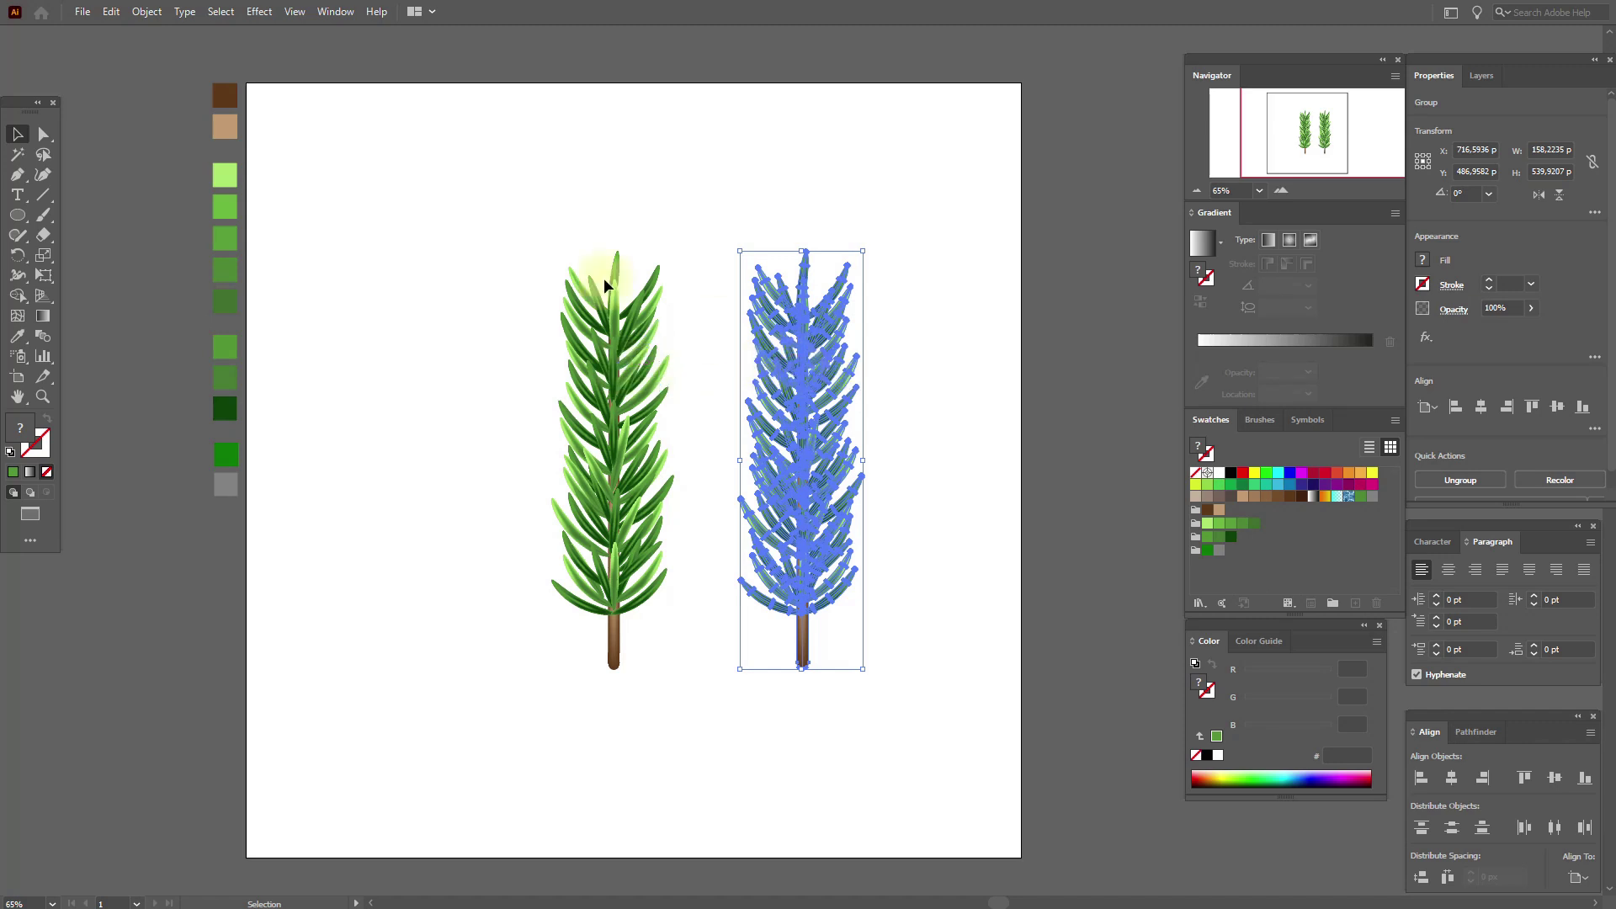
Warp the branch copy with a vertical Arc at 26% bend and expand its appearance.
{"action": "left_click", "coordinate": [261, 12]}
{"action": "mouse_move", "coordinate": [345, 231]}
{"action": "left_click", "coordinate": [517, 225]}
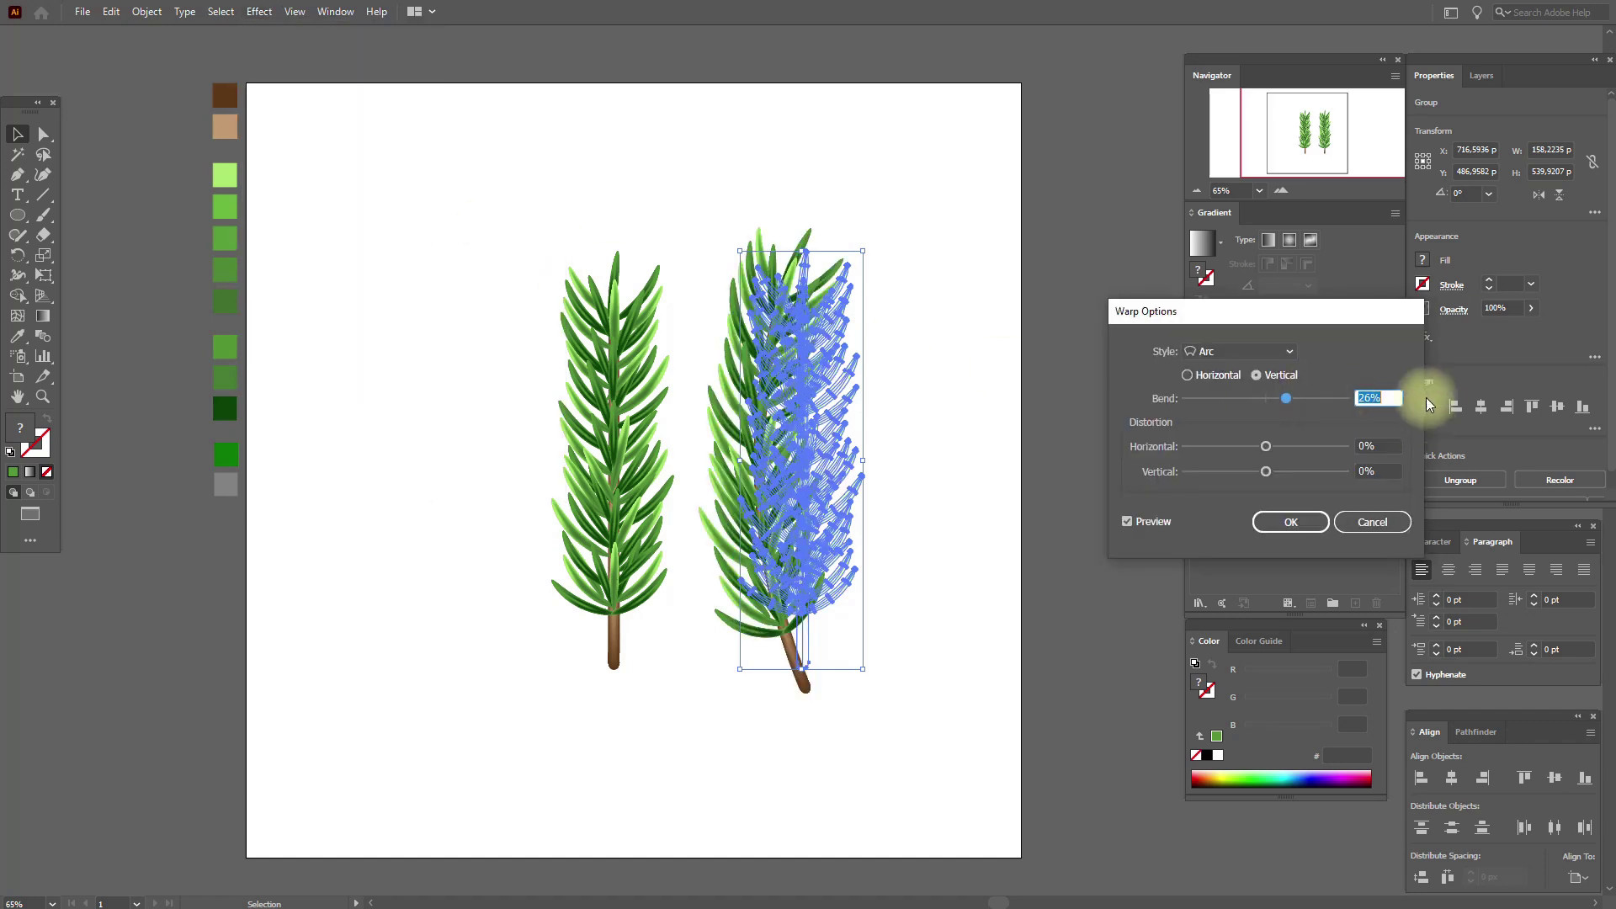
{"action": "left_click", "coordinate": [1309, 523]}
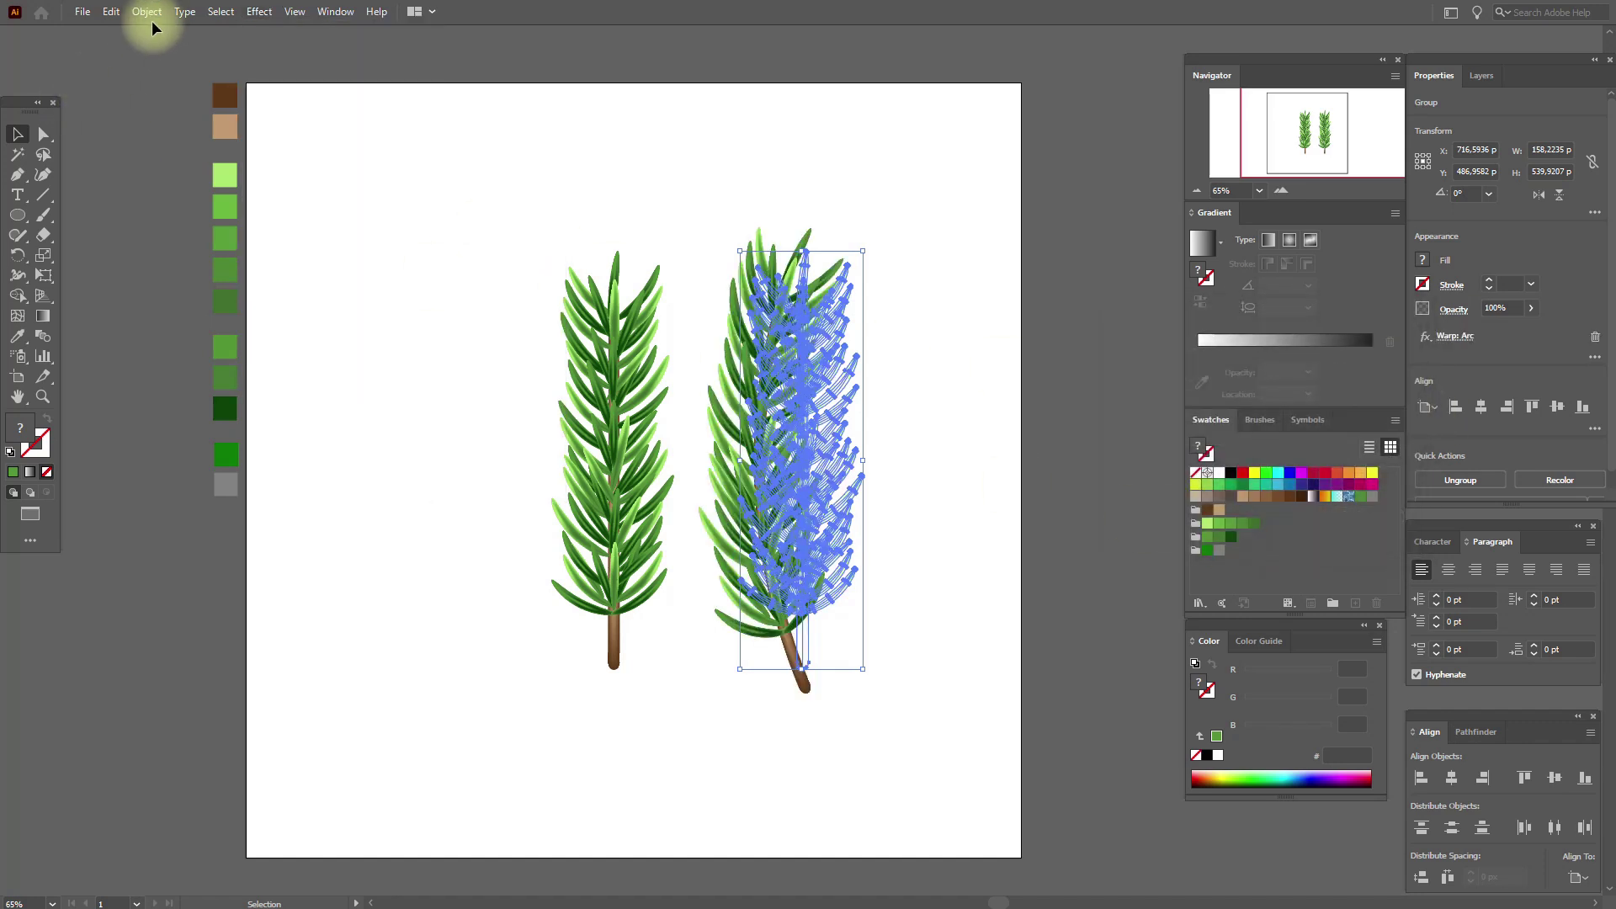
{"action": "left_click", "coordinate": [156, 15]}
{"action": "left_click", "coordinate": [206, 227]}
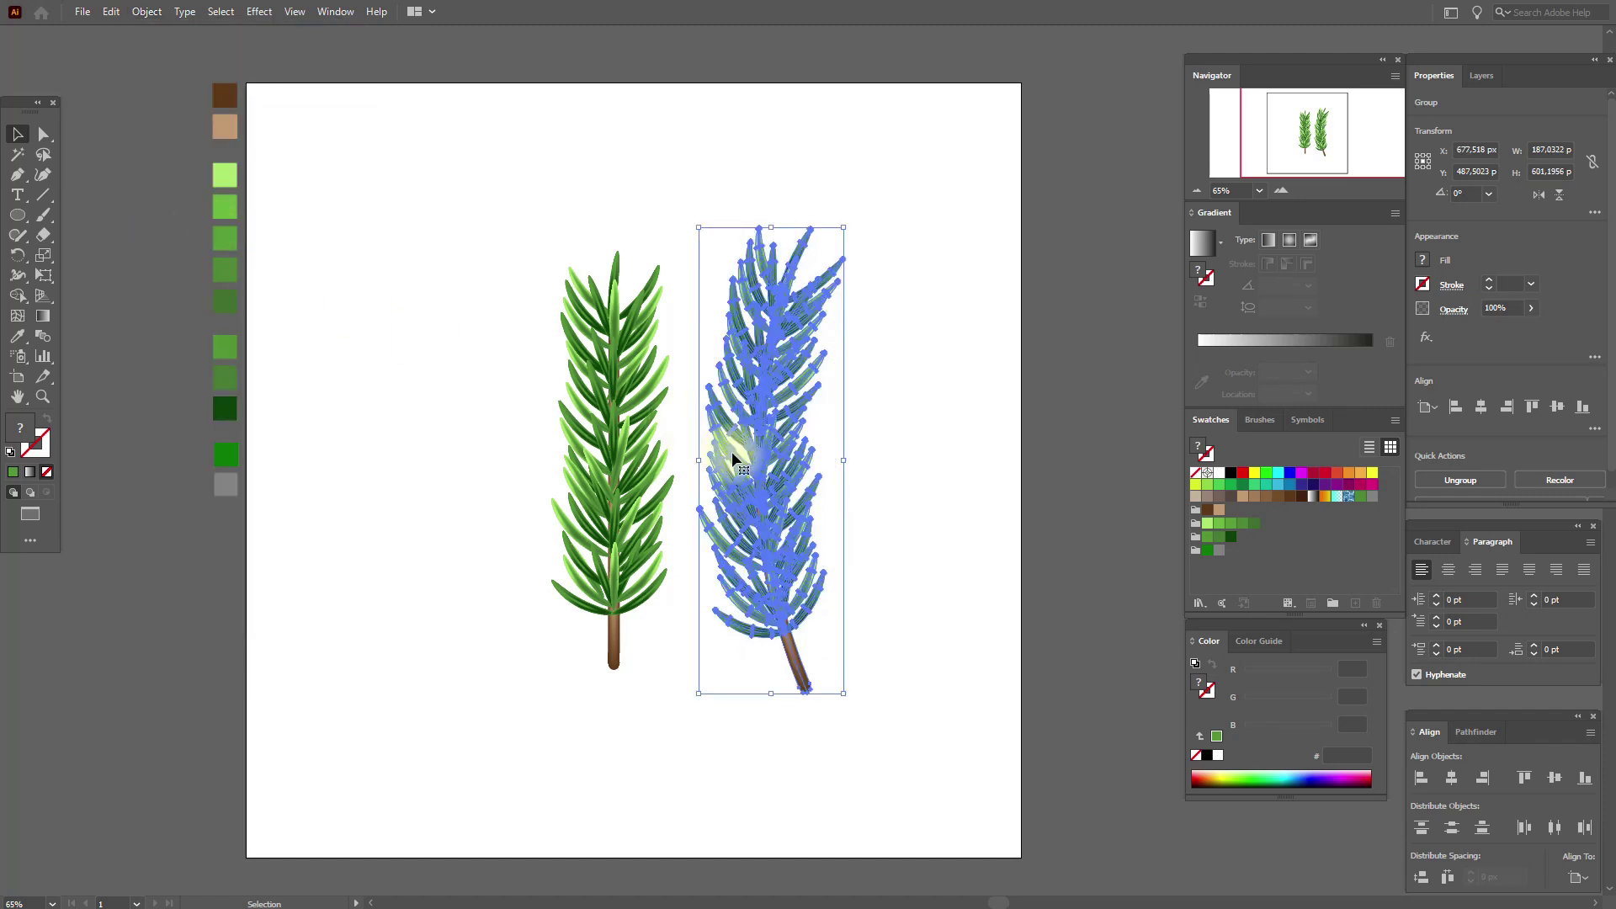
Lean the warped branch to the left and join the other branch, scaled down and slightly tilted, to its stem as a side shoot.
{"action": "left_click_drag", "start_coordinate": [846, 701], "coordinate": [958, 612]}
{"action": "left_click_drag", "start_coordinate": [844, 541], "coordinate": [611, 592]}
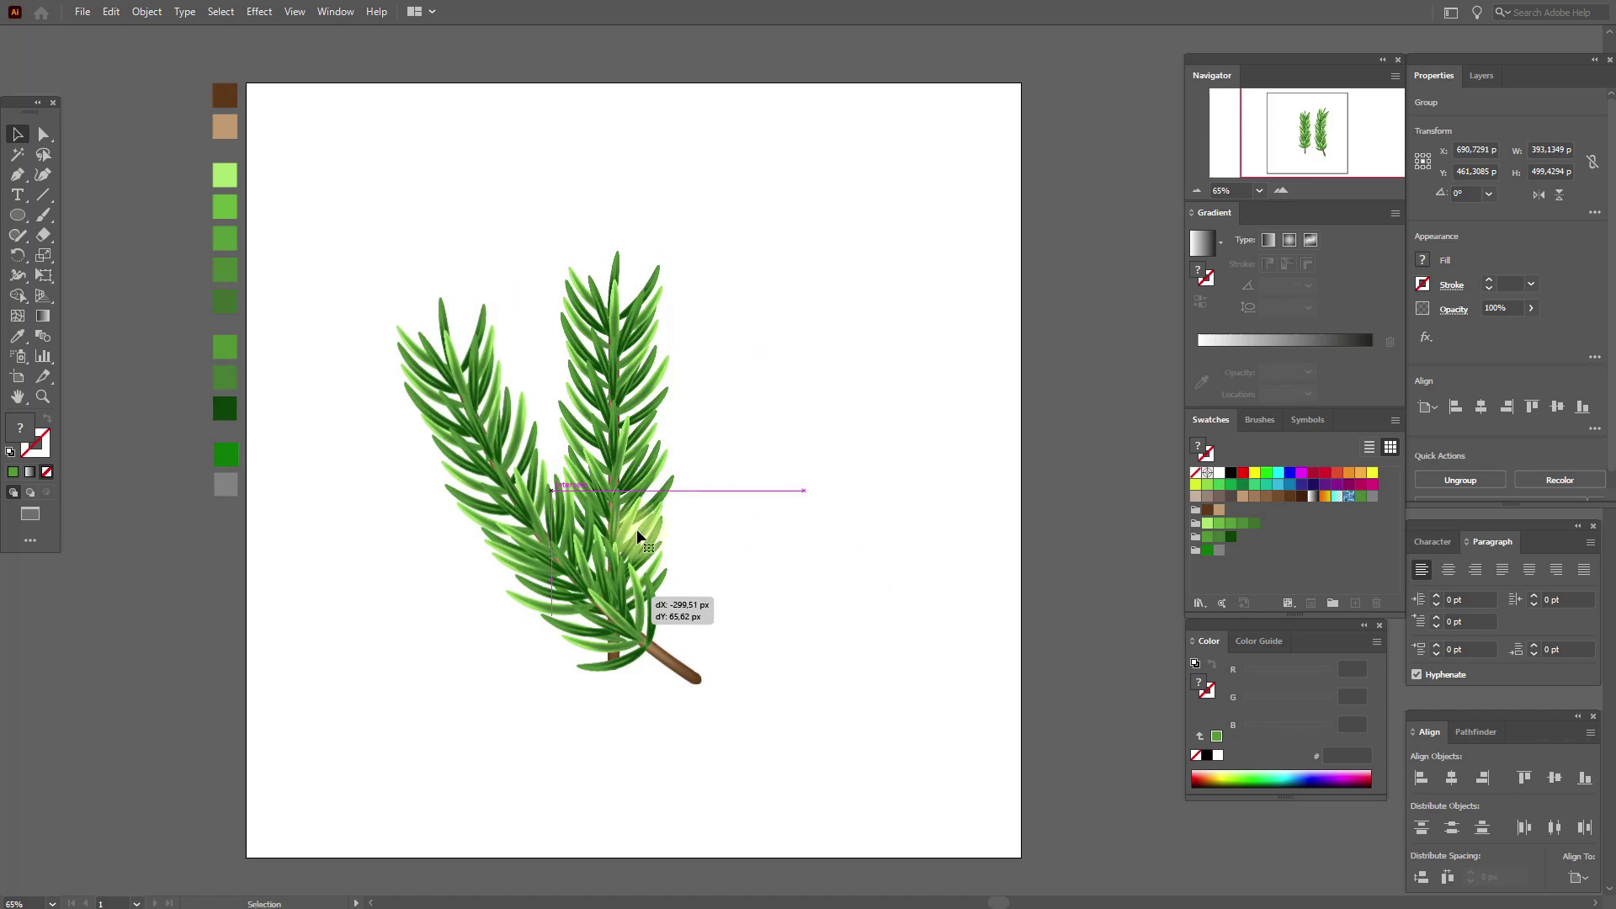
{"action": "left_click_drag", "start_coordinate": [628, 451], "coordinate": [758, 407]}
{"action": "left_click_drag", "start_coordinate": [749, 206], "coordinate": [761, 315]}
{"action": "left_click_drag", "start_coordinate": [806, 470], "coordinate": [811, 464]}
{"action": "left_click", "coordinate": [682, 676]}
{"action": "left_click_drag", "start_coordinate": [709, 692], "coordinate": [742, 665]}
{"action": "left_click_drag", "start_coordinate": [760, 561], "coordinate": [686, 581]}
{"action": "left_click", "coordinate": [796, 581]}
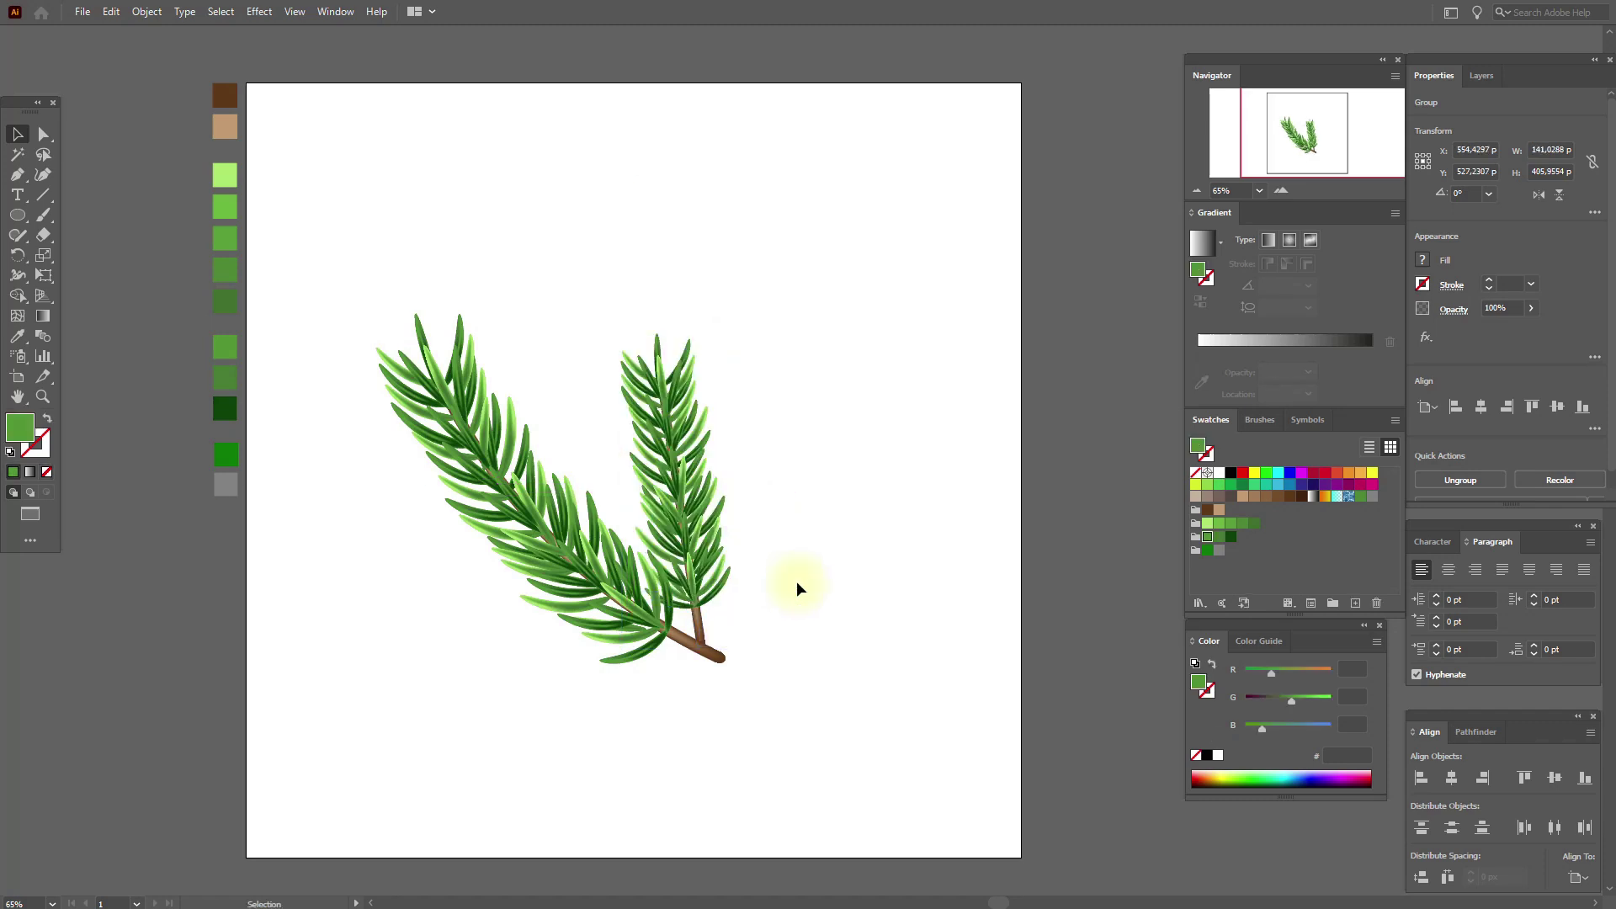
Scale both branches up together to about 556 by 549 px and deselect them.
{"action": "left_click_drag", "start_coordinate": [350, 250], "coordinate": [741, 665]}
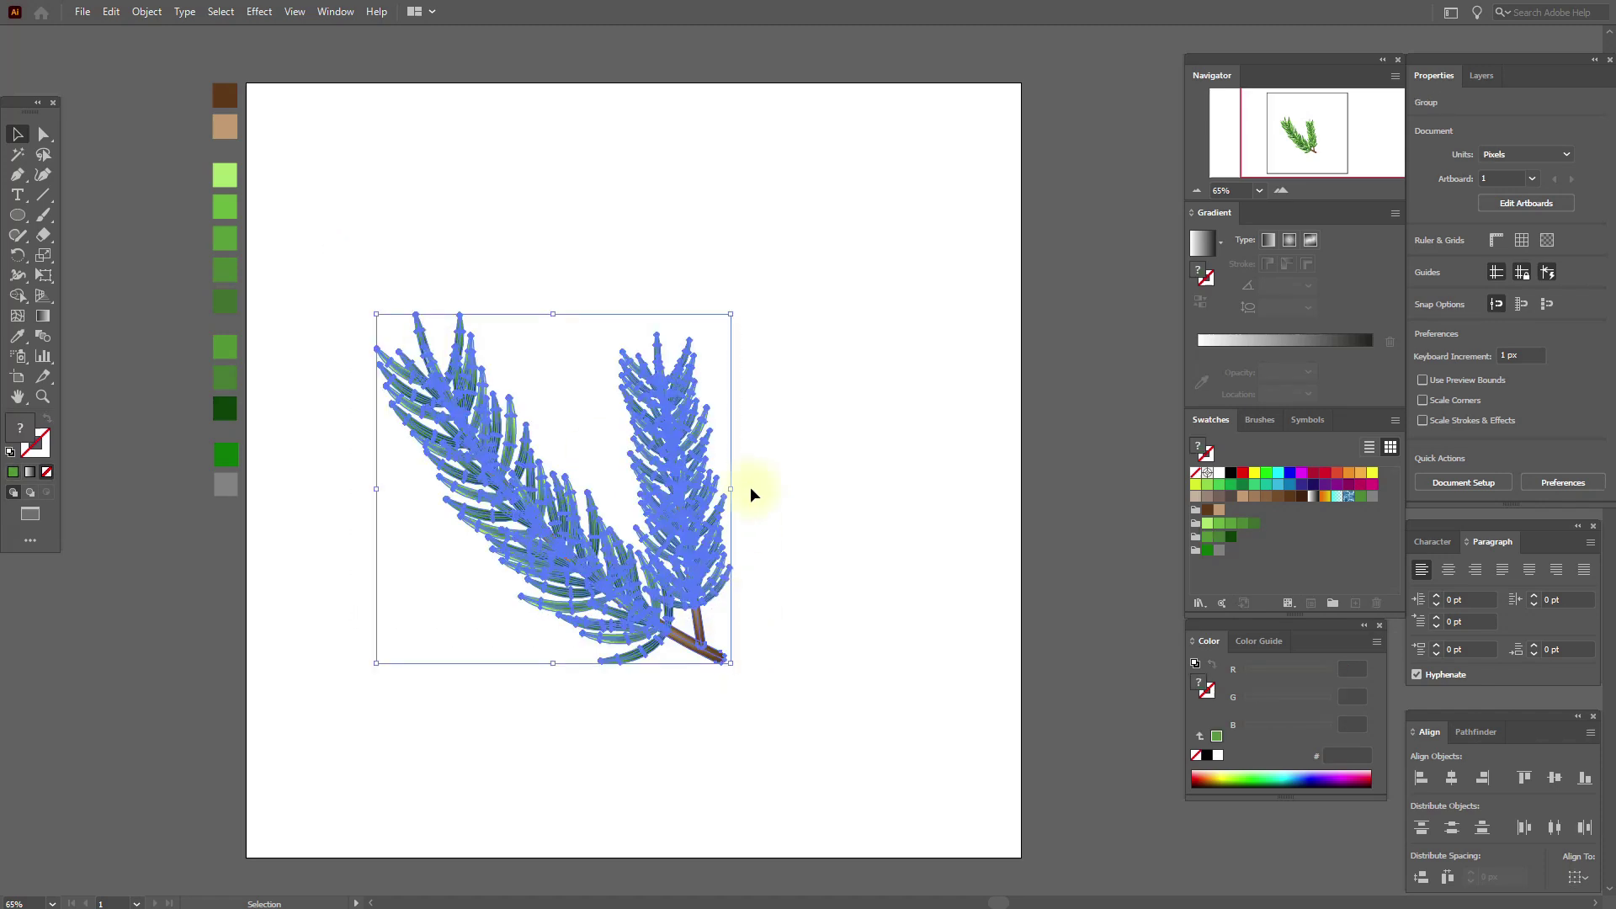
{"action": "left_click_drag", "start_coordinate": [738, 491], "coordinate": [810, 515]}
{"action": "key", "text": "ctrl+h"}
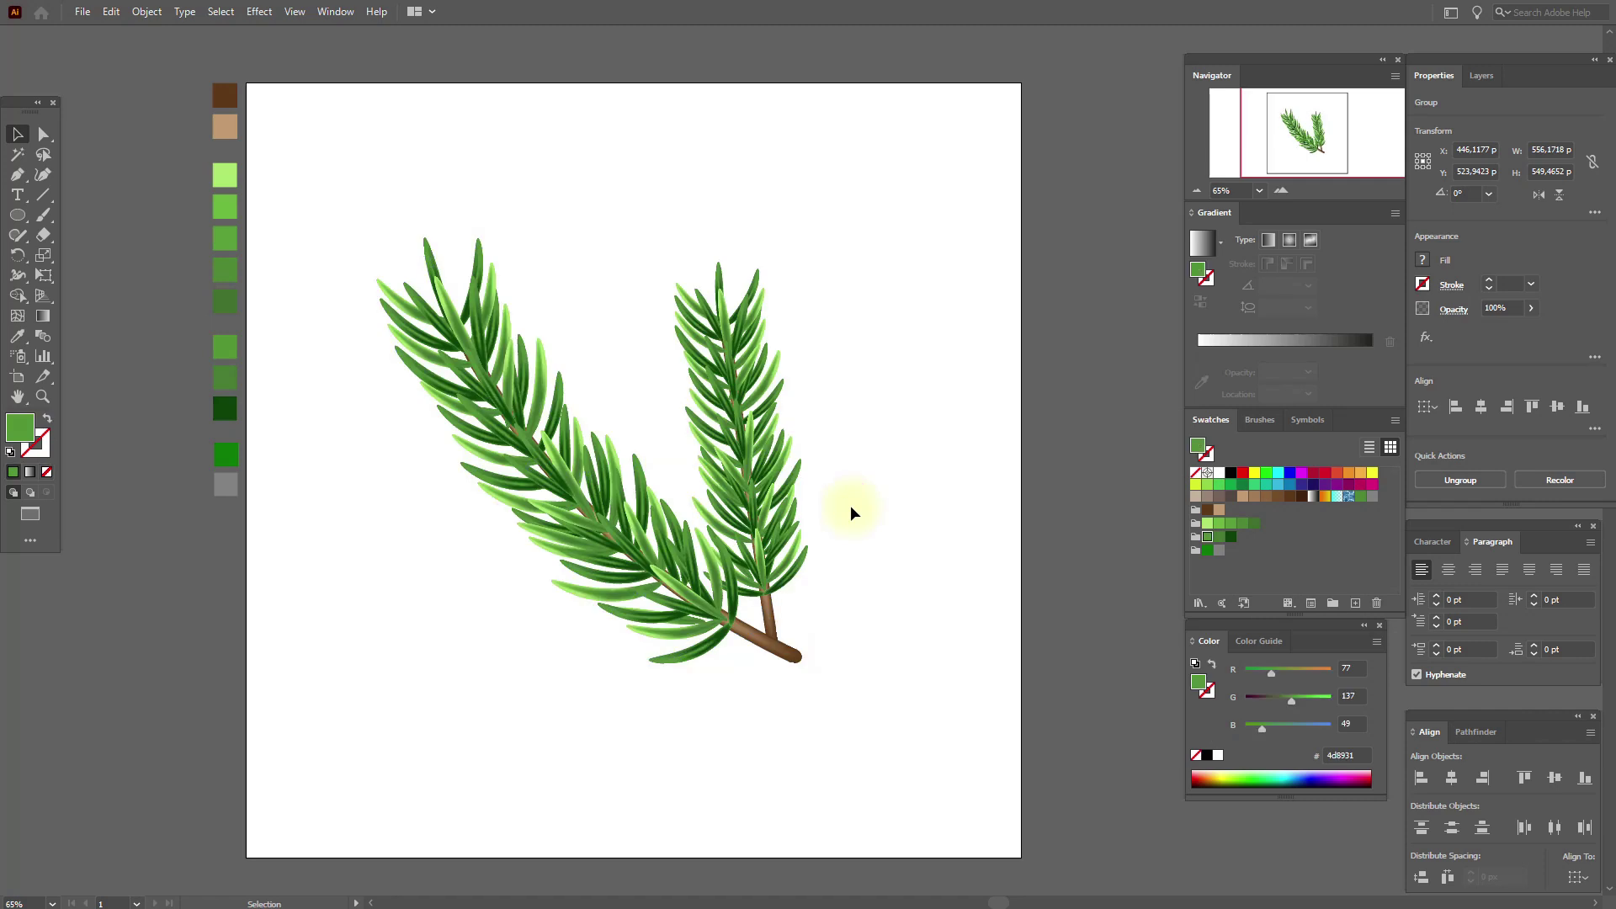
{"action": "left_click", "coordinate": [850, 511]}
Draw a 1000 by 1000 px square covering the artboard, filled with the bright-green sample colour.
{"action": "left_click", "coordinate": [16, 336]}
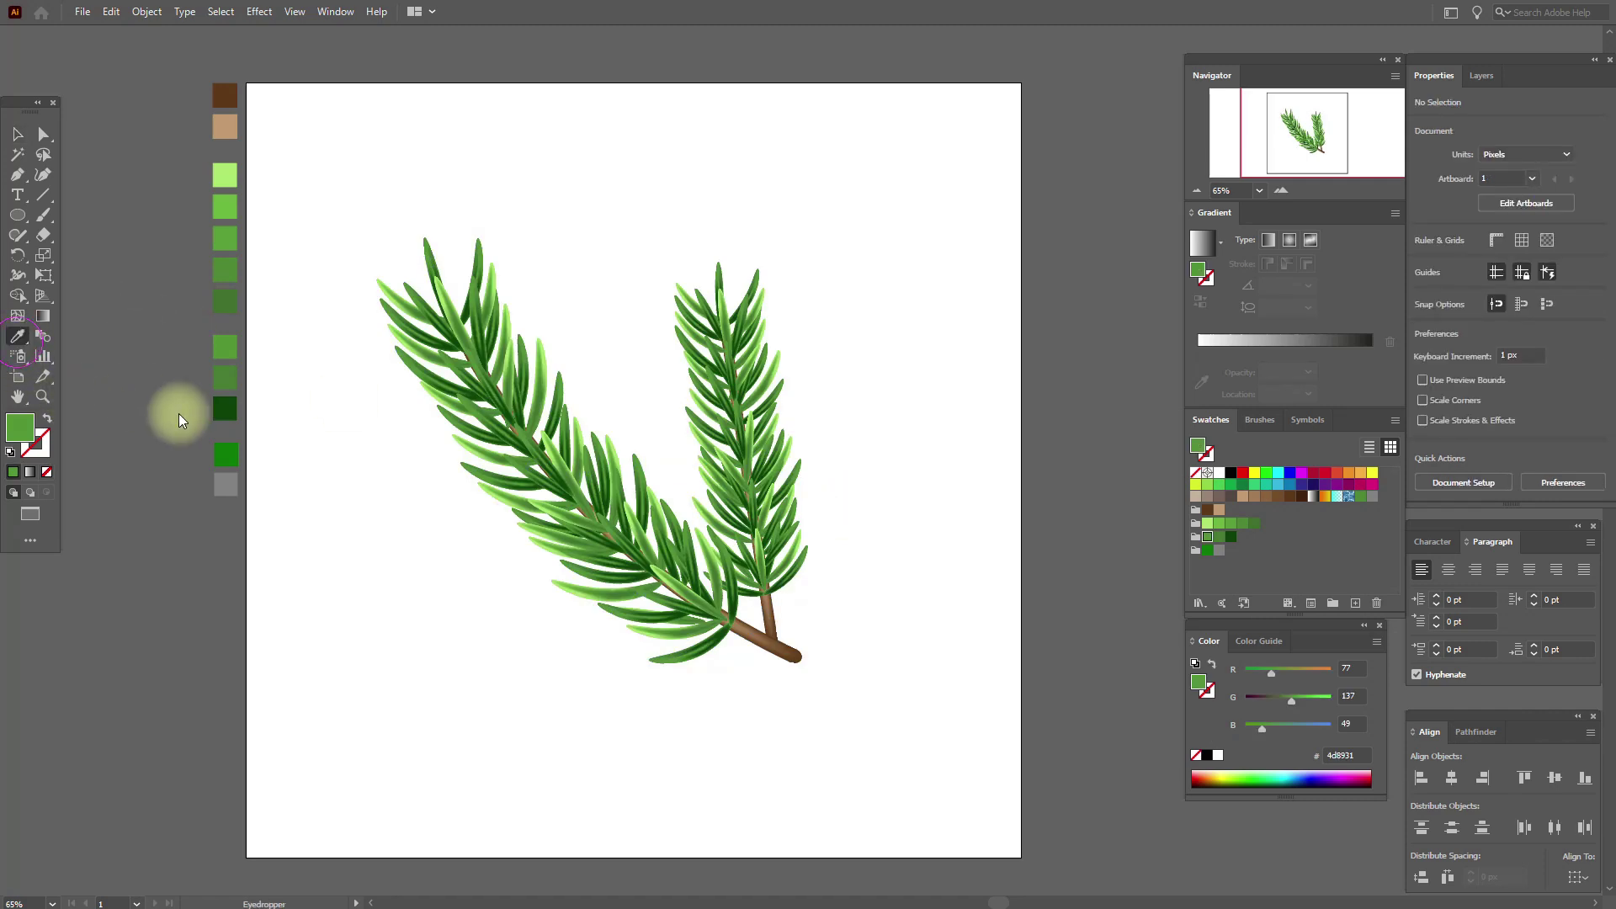
{"action": "left_click", "coordinate": [225, 455]}
{"action": "left_click_drag", "start_coordinate": [24, 224], "coordinate": [114, 206]}
{"action": "left_click_drag", "start_coordinate": [247, 82], "coordinate": [956, 856]}
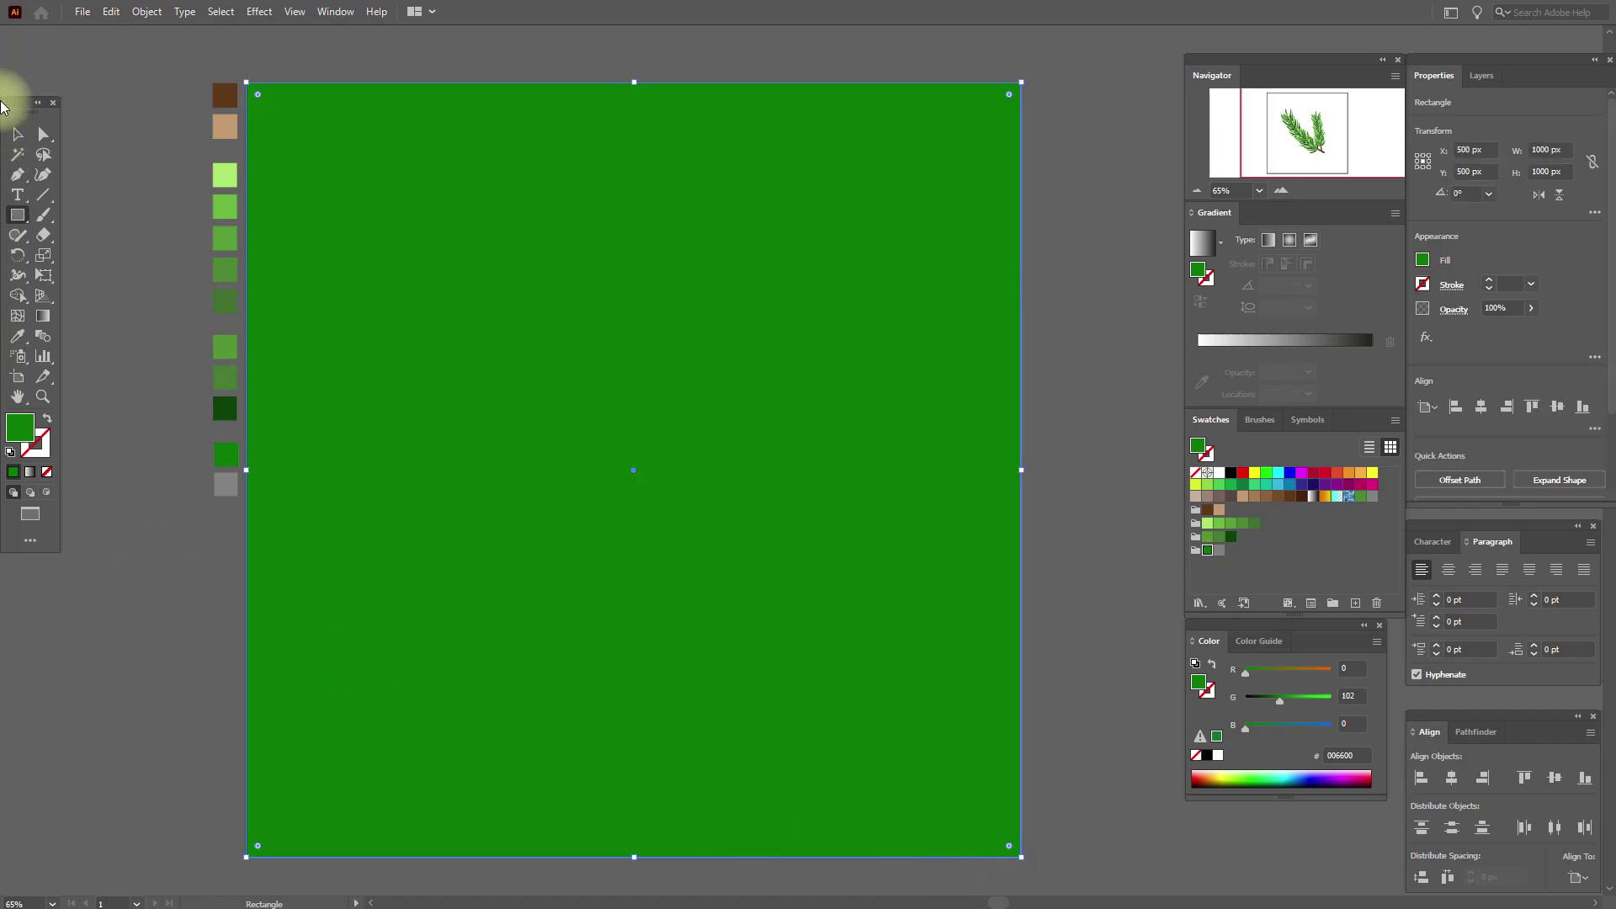
Send the green background square to the back, behind both branches.
{"action": "left_click", "coordinate": [18, 134]}
{"action": "right_click", "coordinate": [794, 336]}
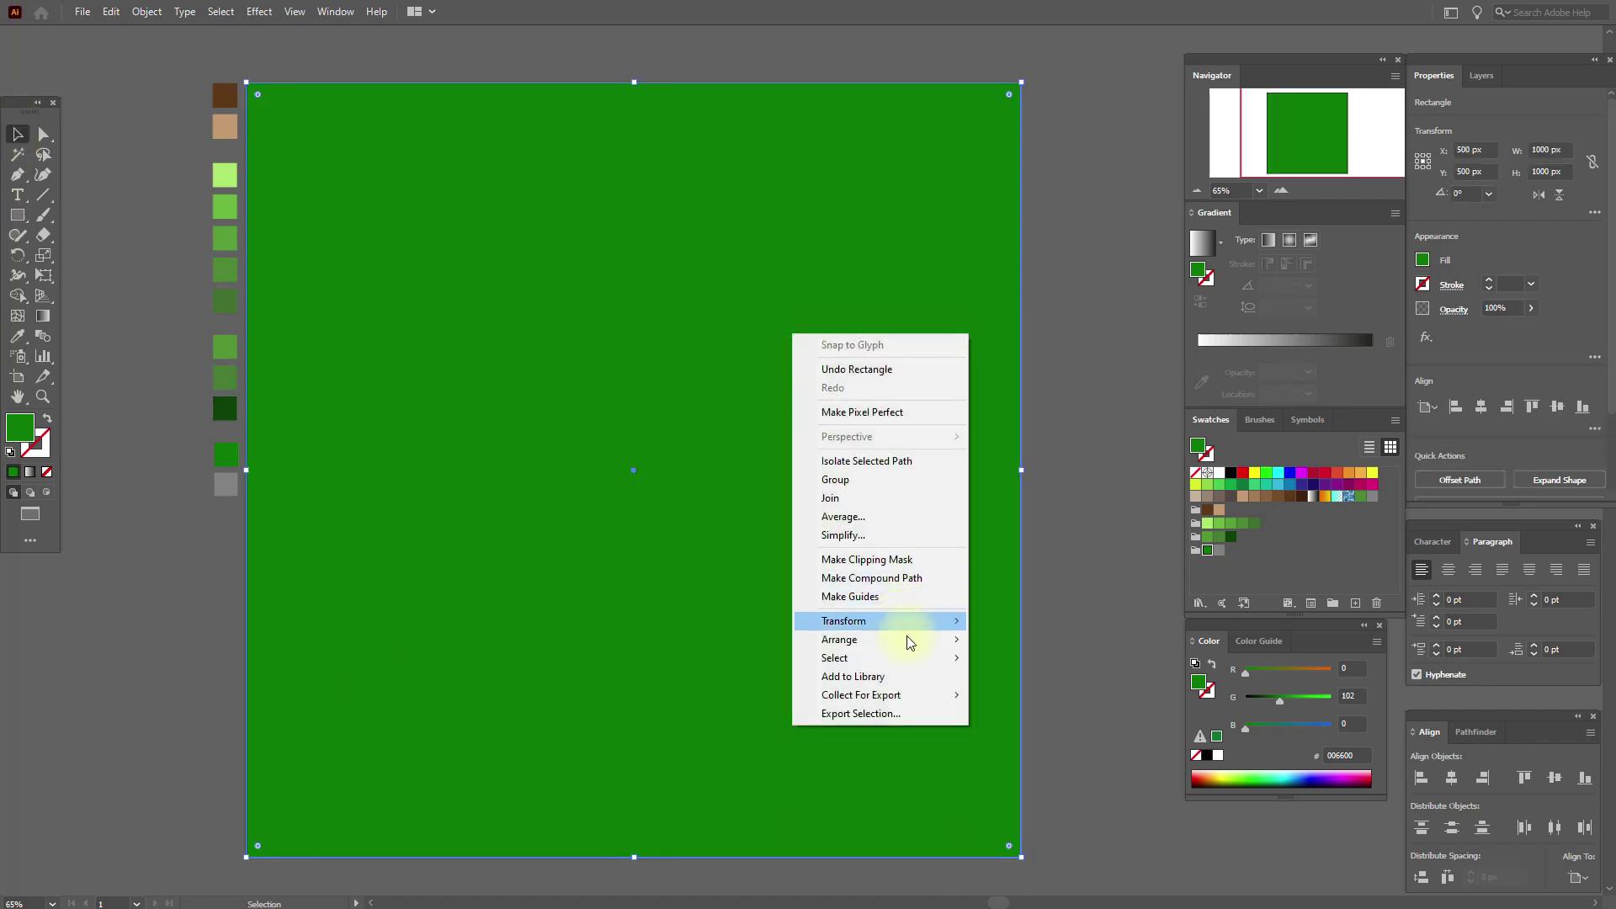
{"action": "mouse_move", "coordinate": [906, 640]}
{"action": "left_click", "coordinate": [1053, 693]}
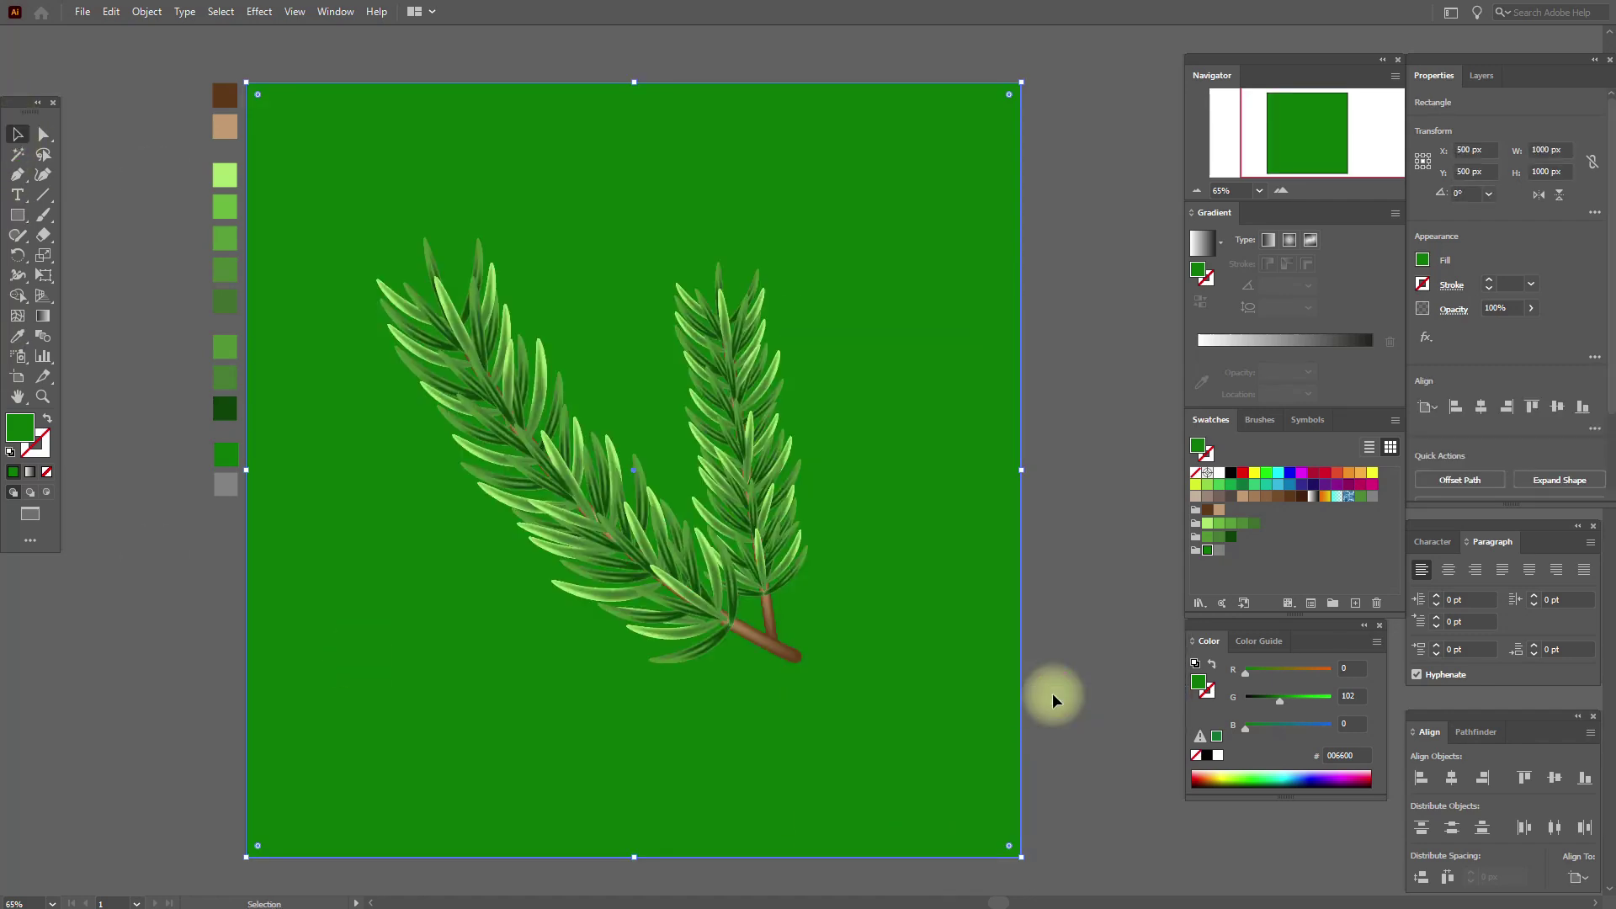
{"action": "left_click", "coordinate": [1086, 624]}
Place a copy of the large branch slightly below and left of the original and fill it with the grey sample colour.
{"action": "left_click", "coordinate": [579, 484]}
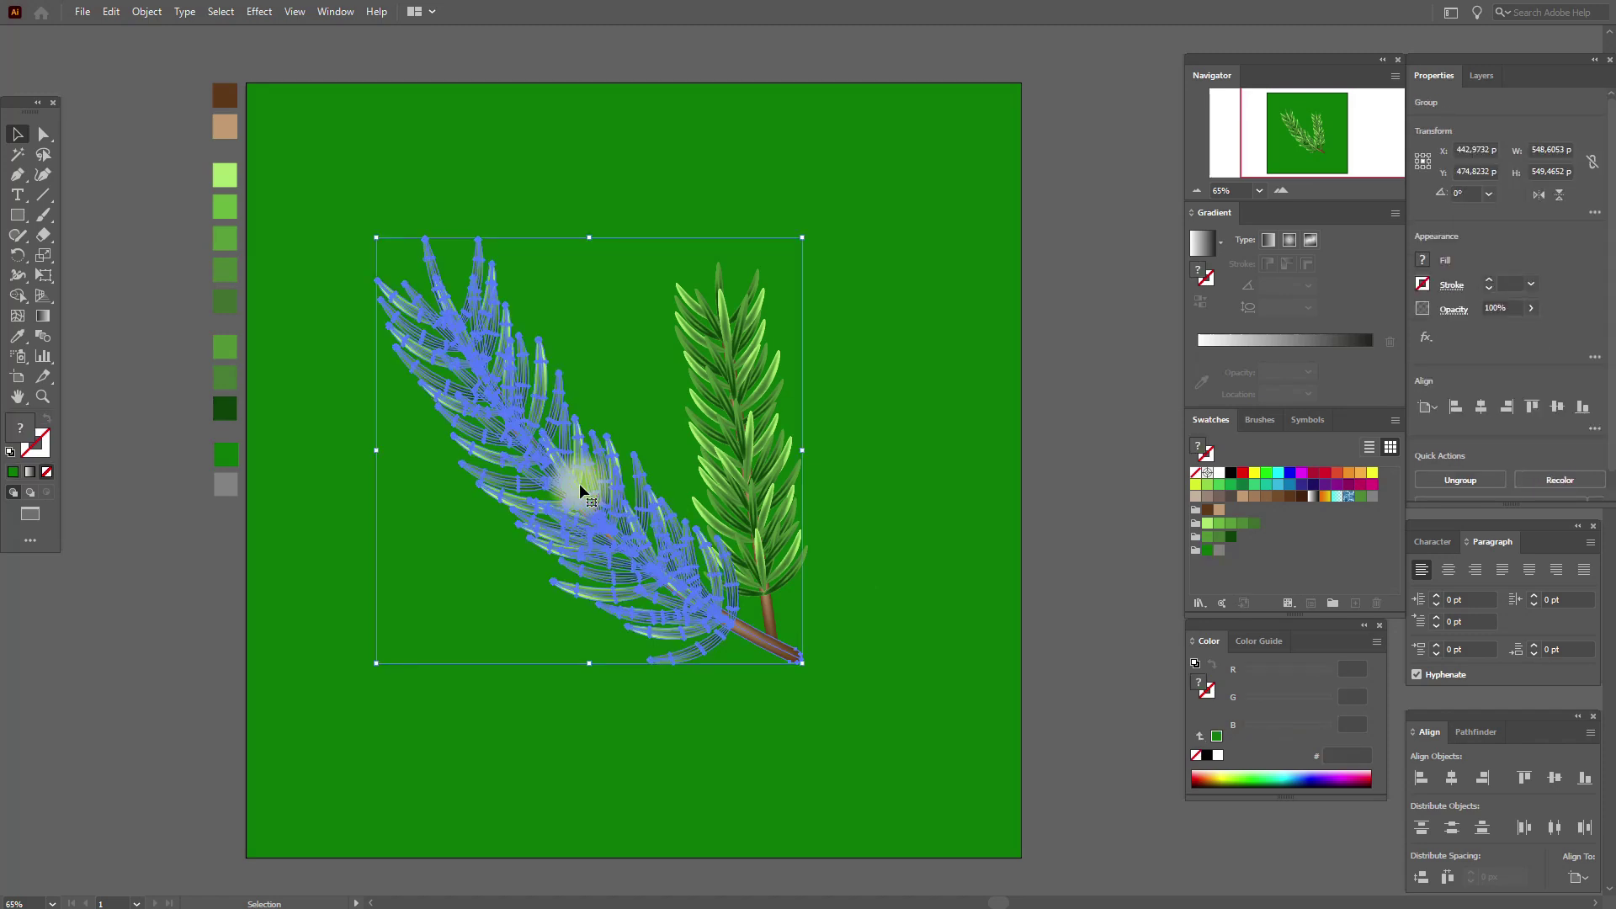
{"action": "key", "text": "a"}
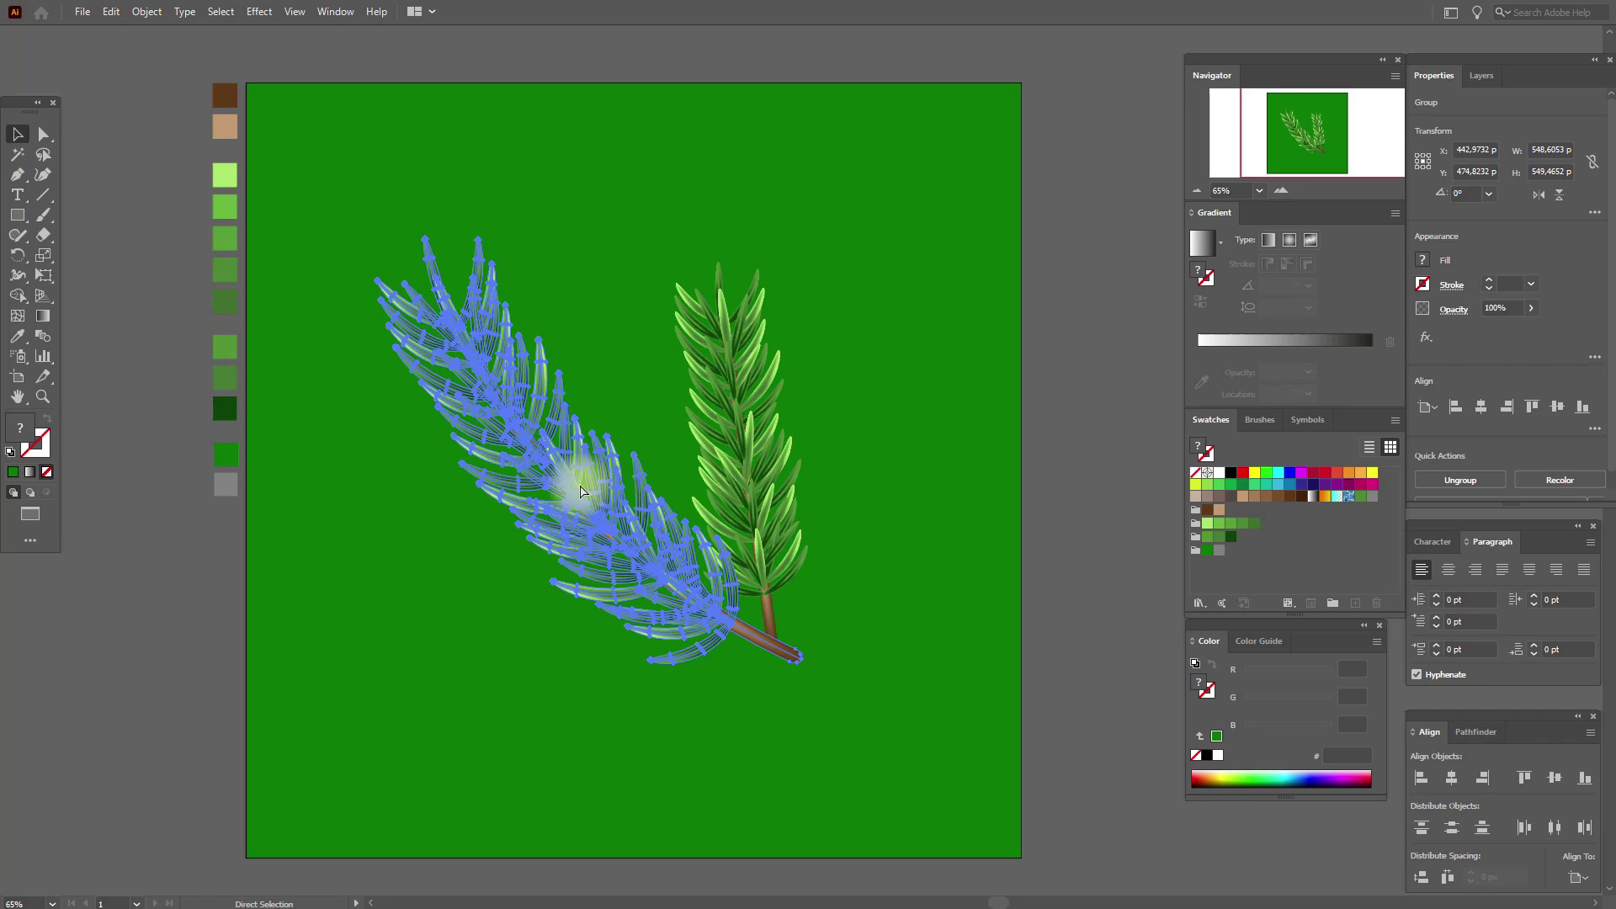
{"action": "key", "text": "ctrl+c"}
{"action": "key", "text": "ctrl+v"}
{"action": "key", "text": "v"}
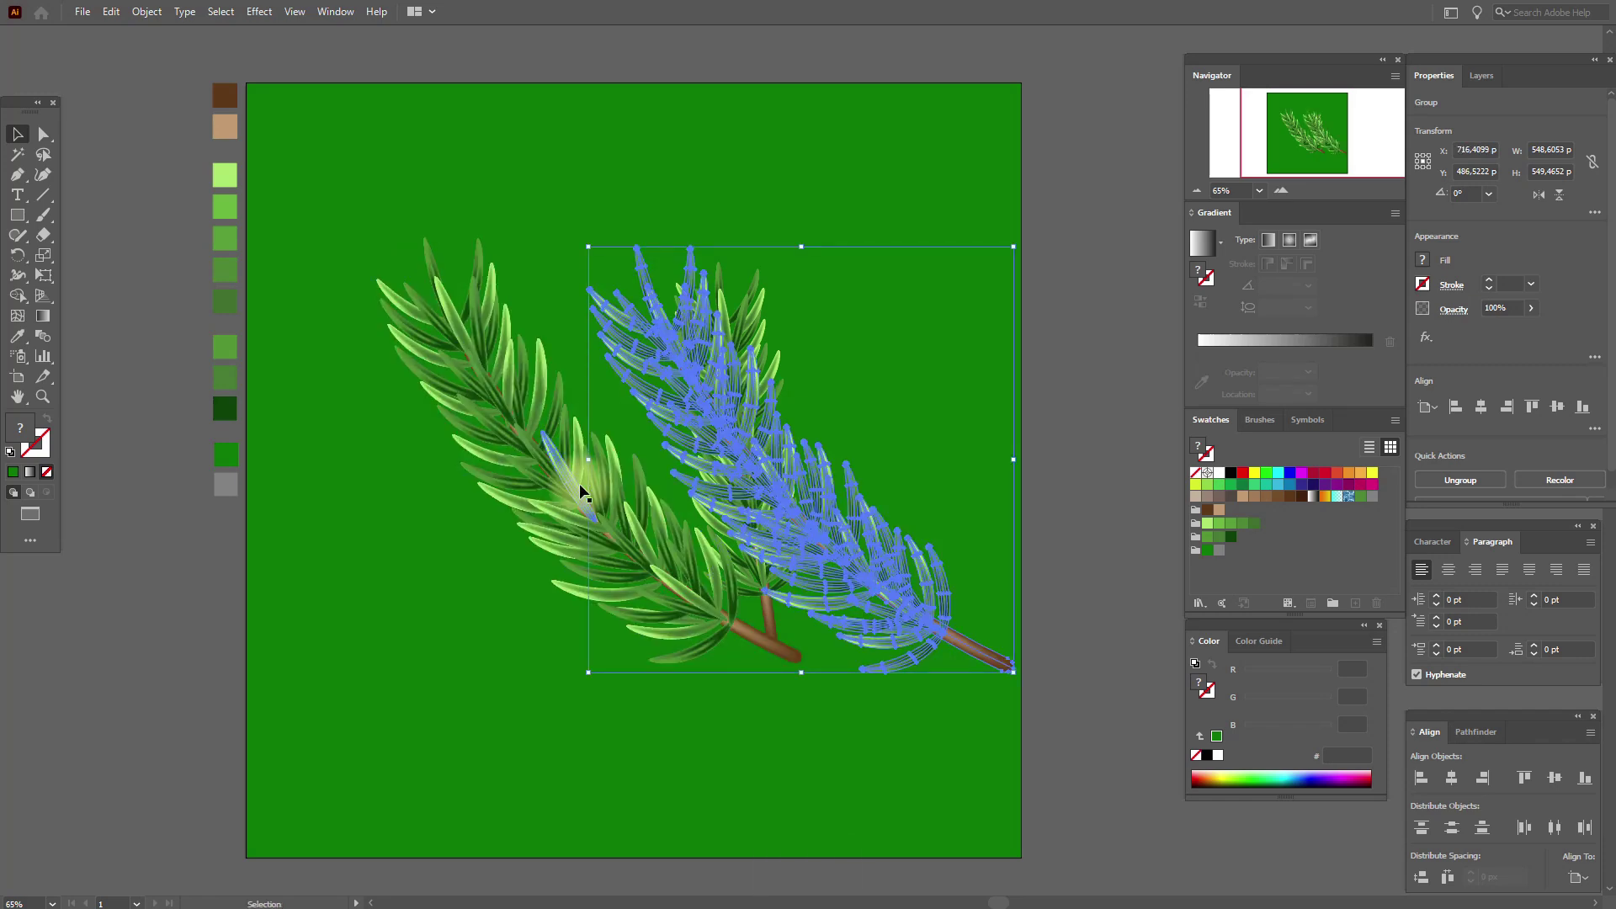
{"action": "left_click_drag", "start_coordinate": [782, 471], "coordinate": [539, 499]}
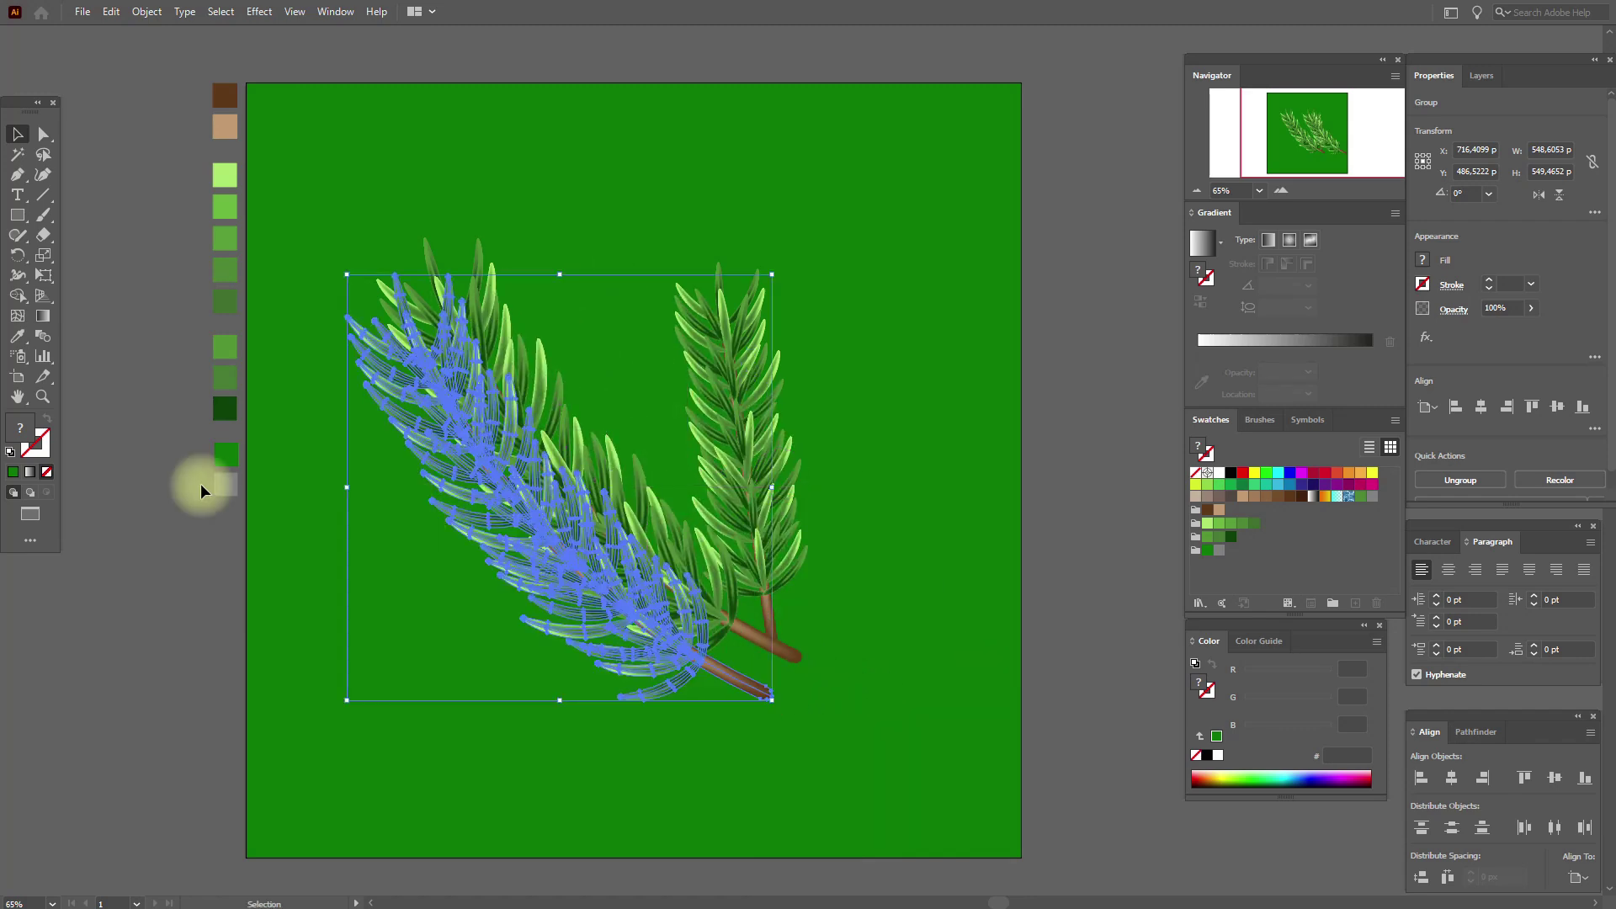
{"action": "left_click", "coordinate": [18, 336]}
{"action": "left_click", "coordinate": [223, 483]}
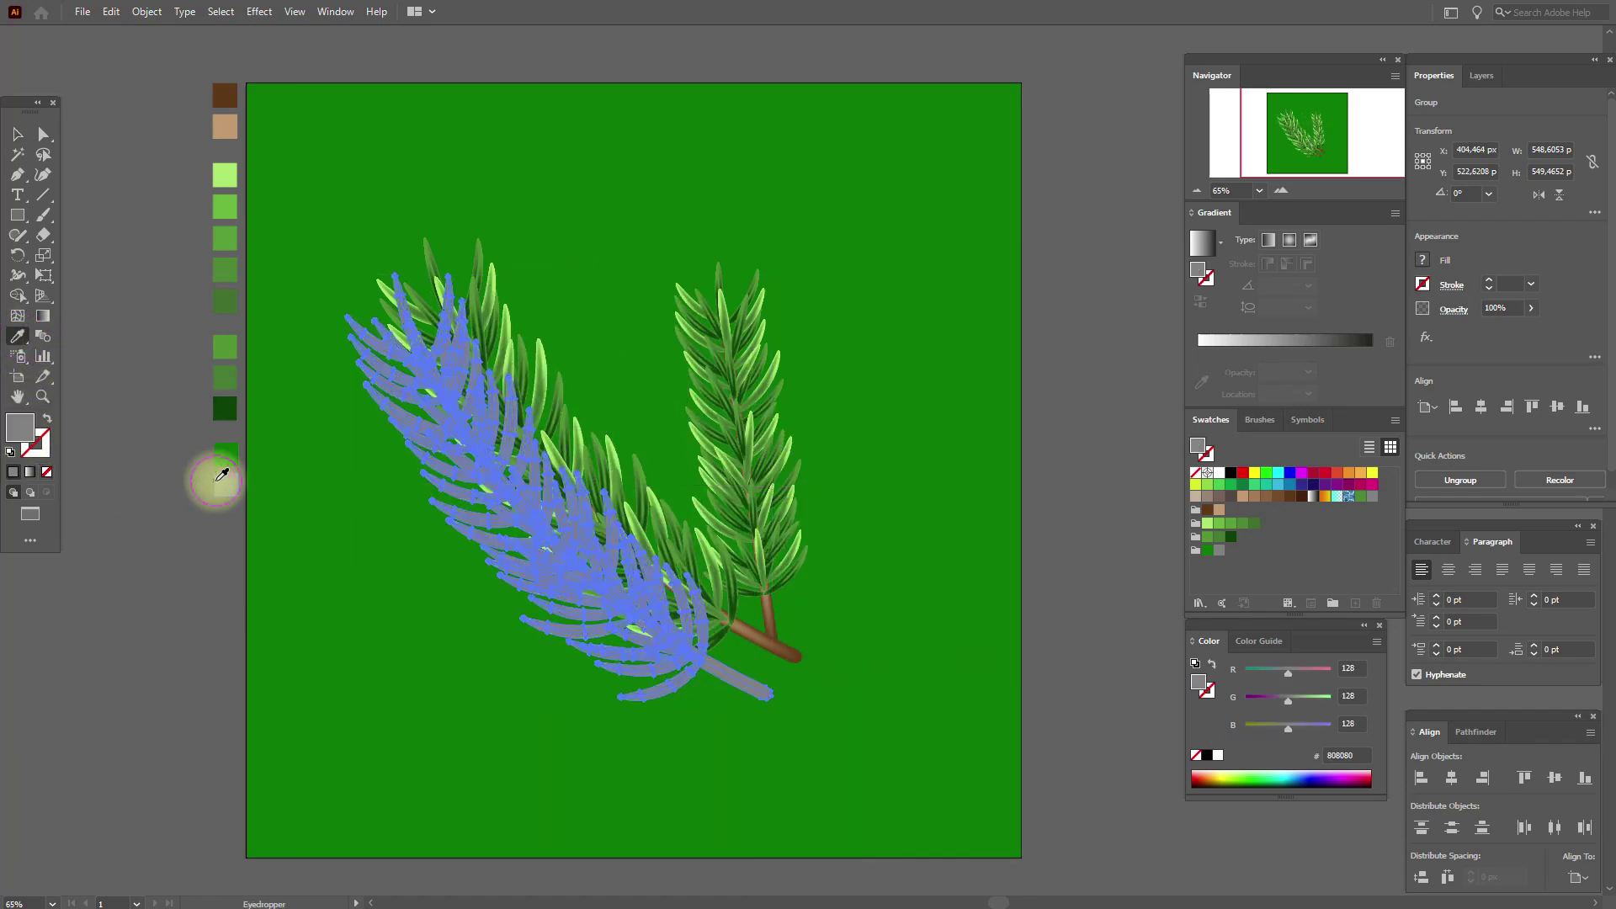
Select the grey branch copy together with the green background and send both to the back.
{"action": "left_click", "coordinate": [18, 134]}
{"action": "key", "text": "ctrl+a"}
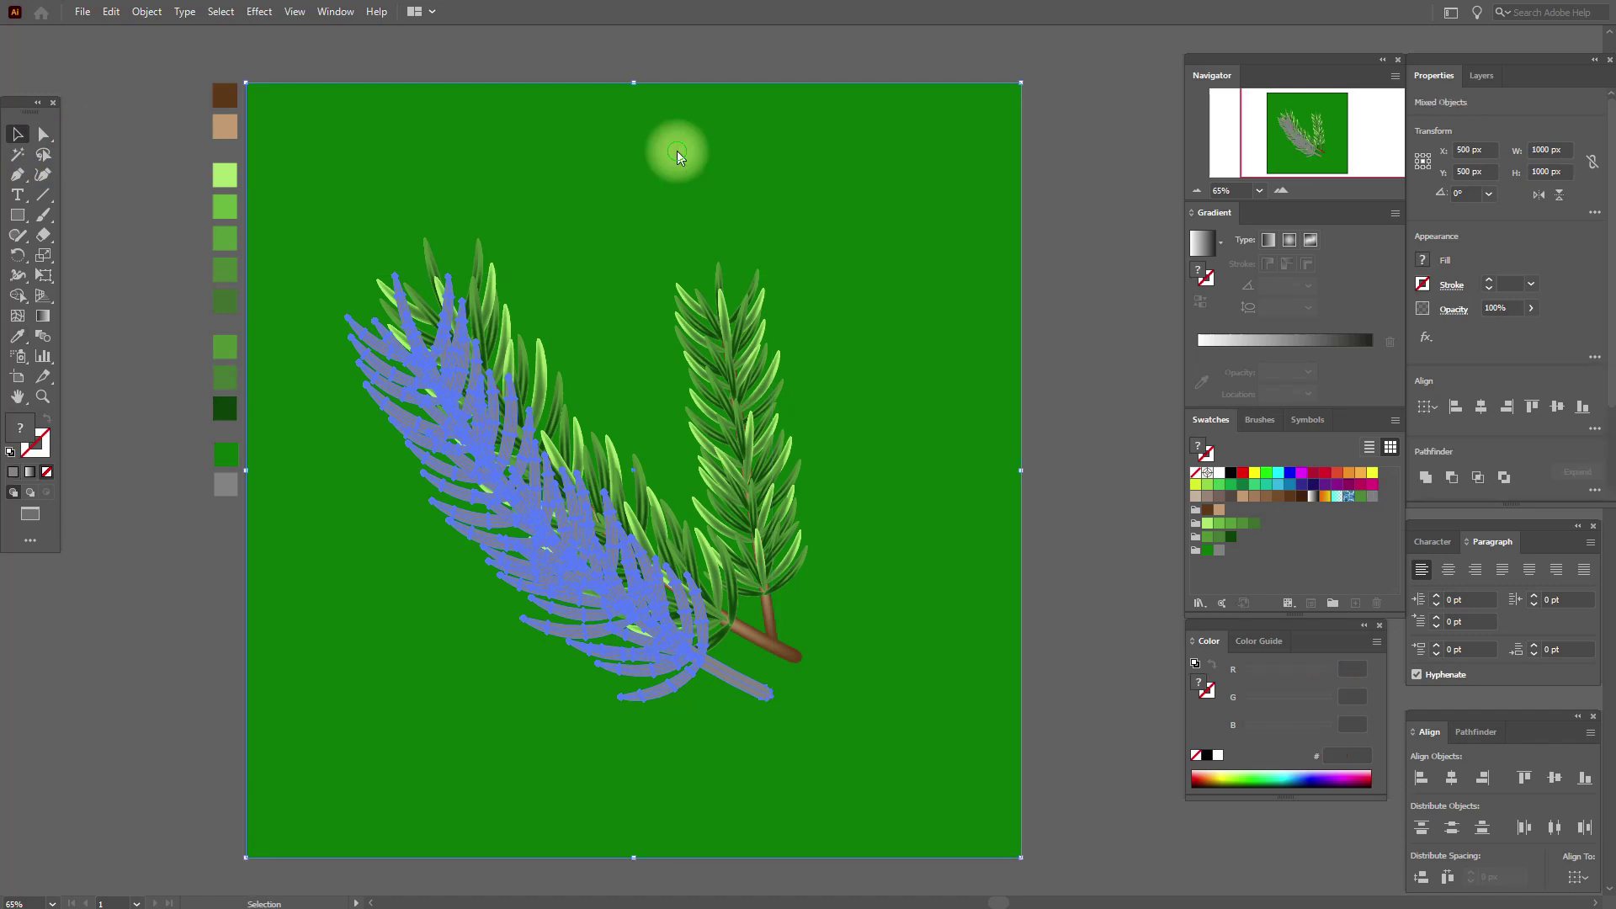
{"action": "right_click", "coordinate": [677, 150]}
{"action": "mouse_move", "coordinate": [773, 344]}
{"action": "left_click", "coordinate": [913, 397]}
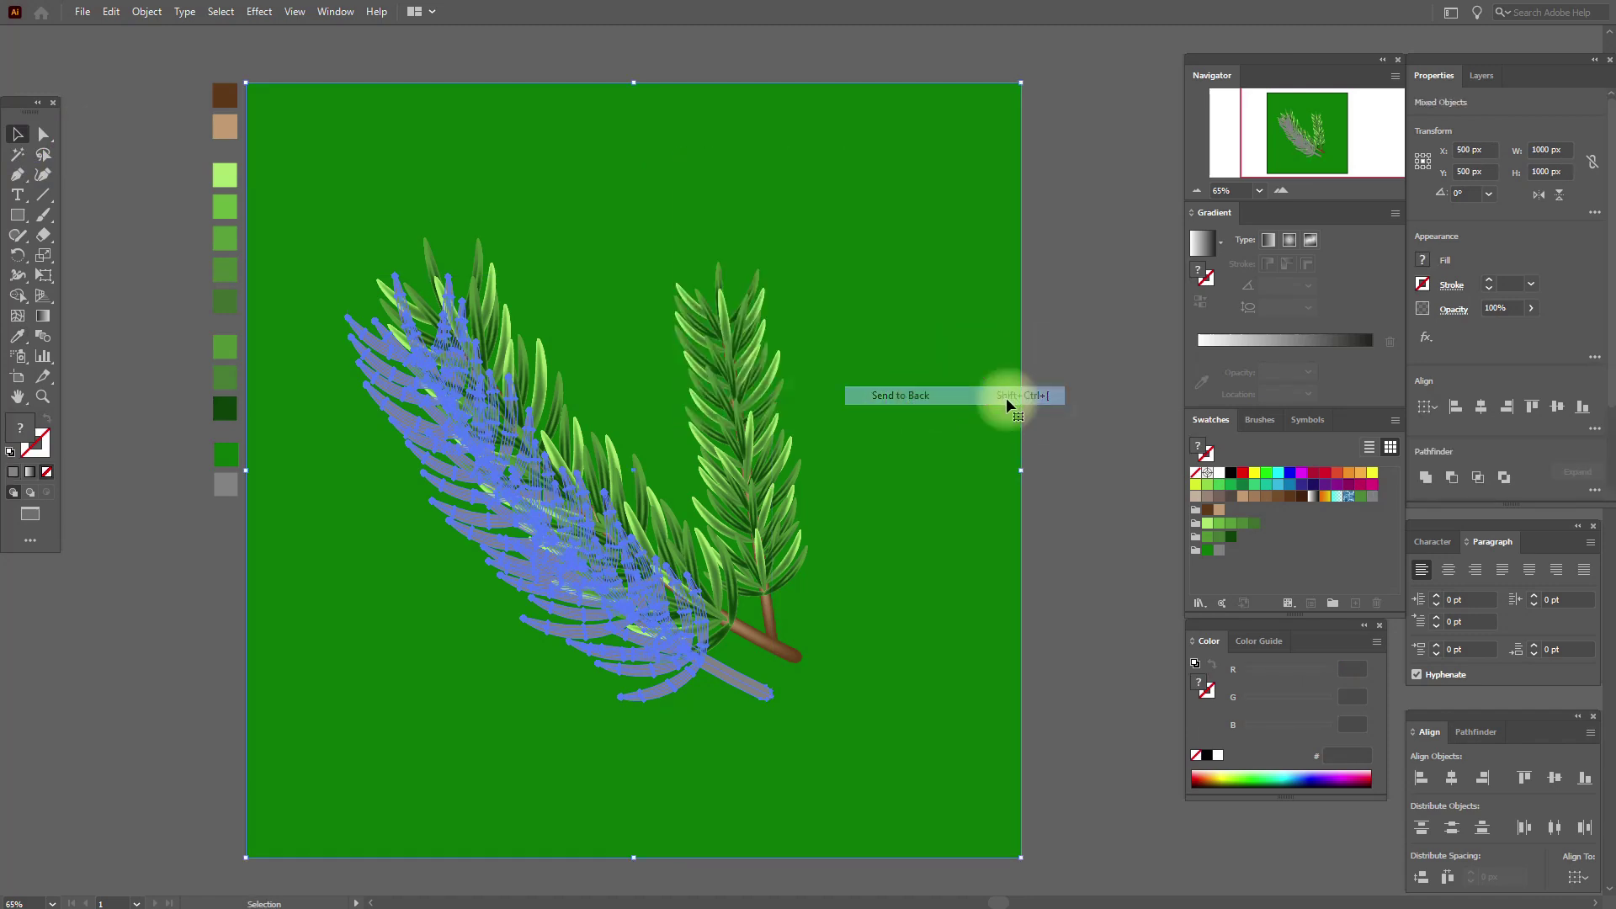
Move the grey copy of the large branch slightly closer to the original and set its blending mode to Multiply.
{"action": "left_click", "coordinate": [543, 560]}
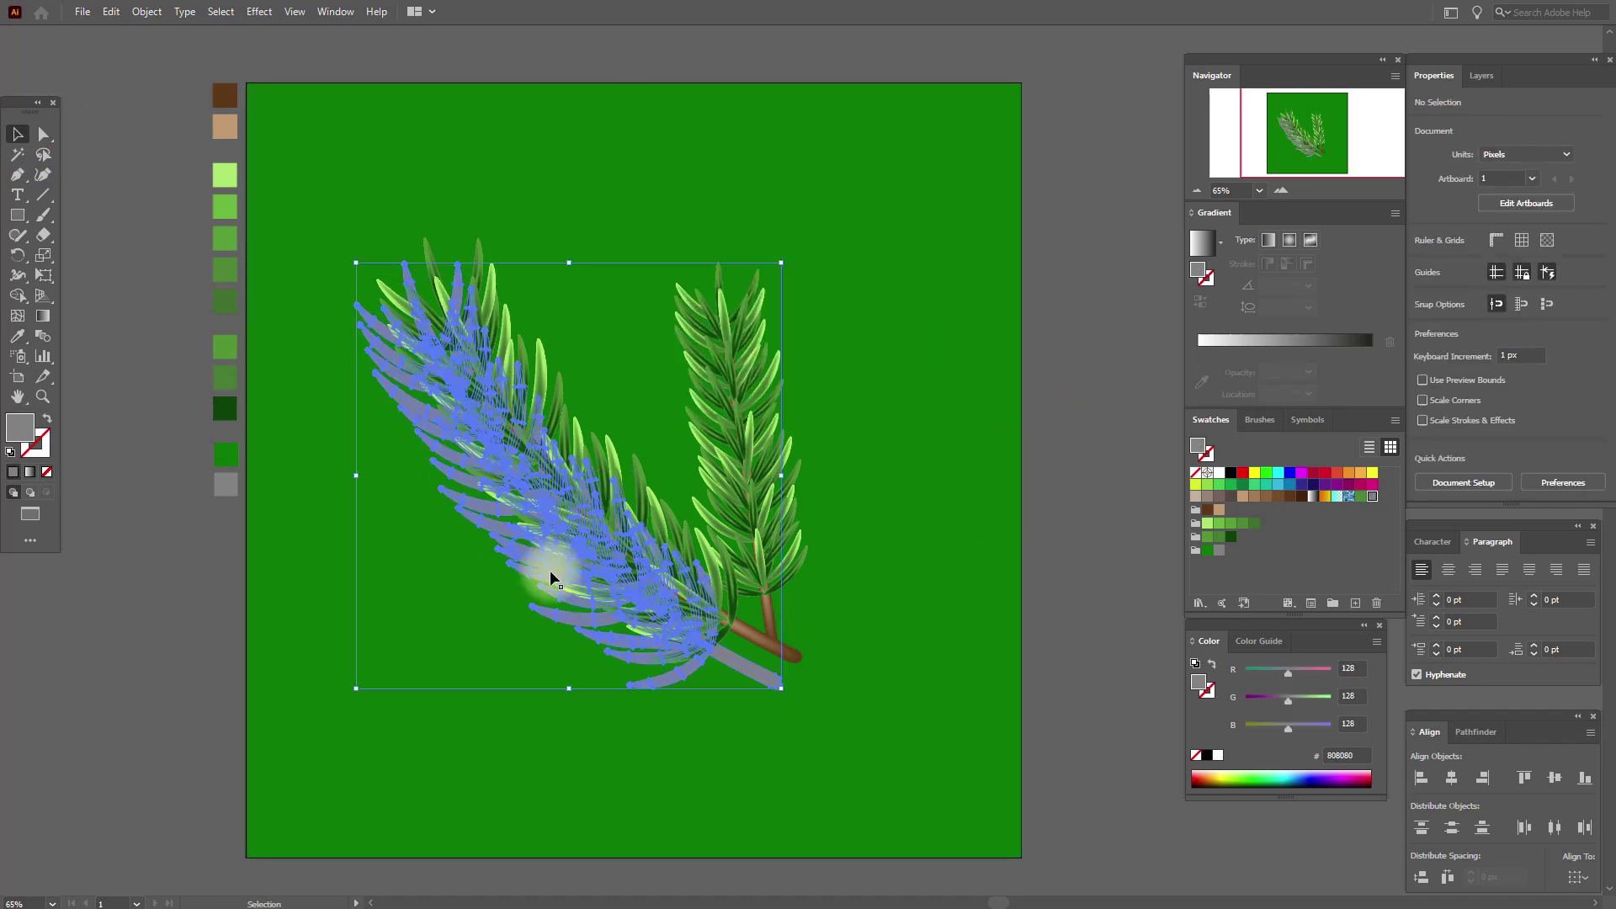
{"action": "left_click", "coordinate": [1453, 309]}
{"action": "left_click", "coordinate": [1321, 339]}
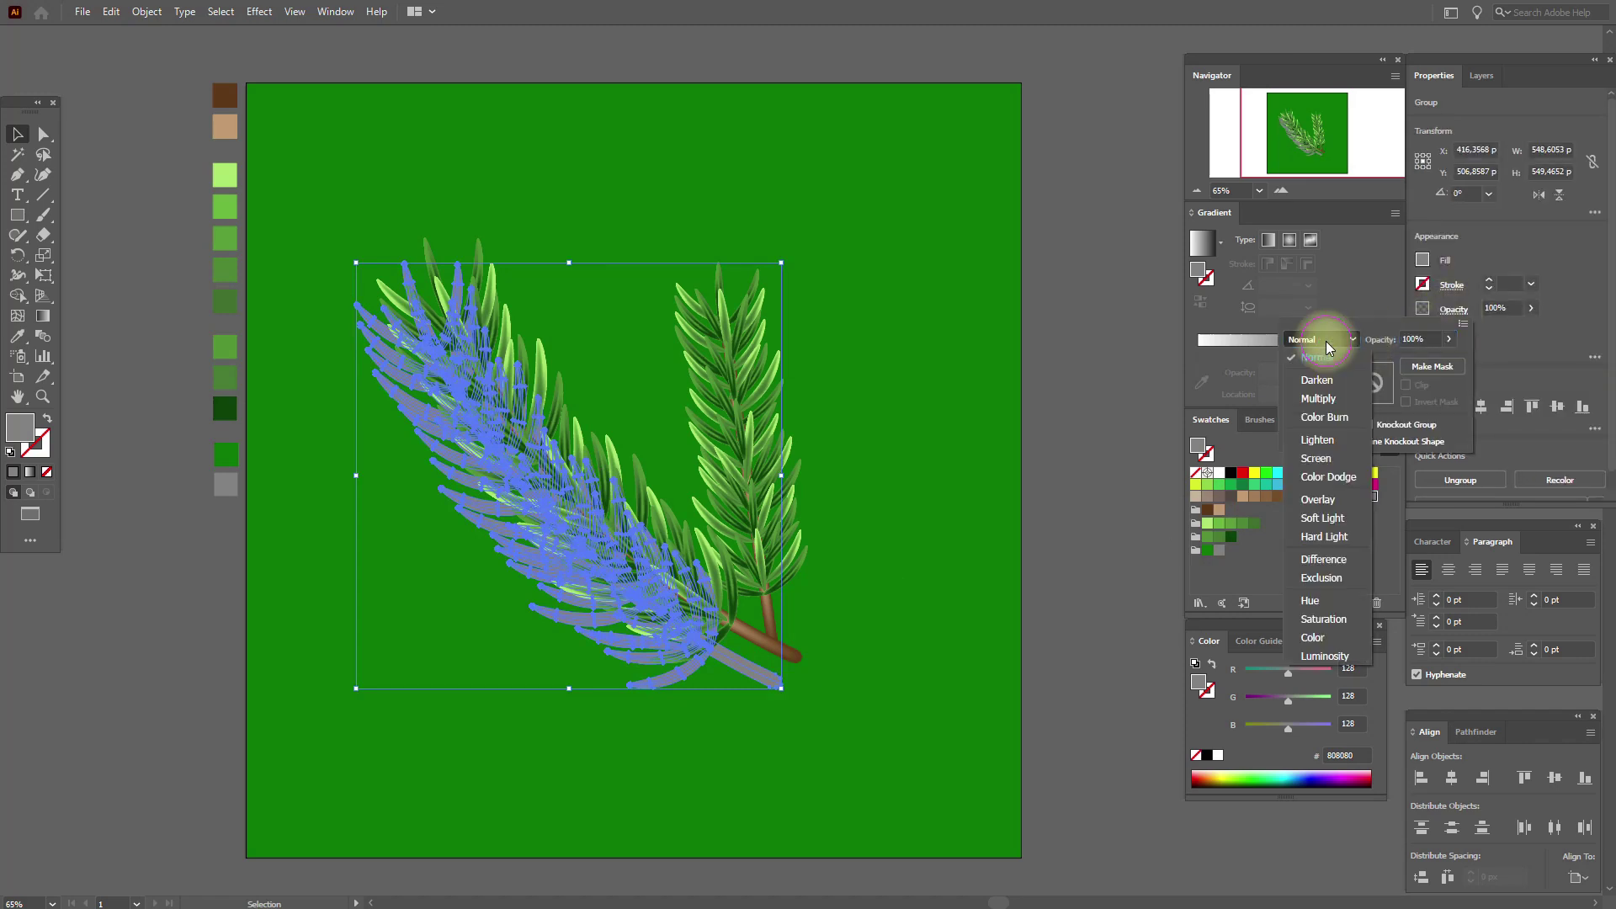
{"action": "left_click", "coordinate": [1318, 399]}
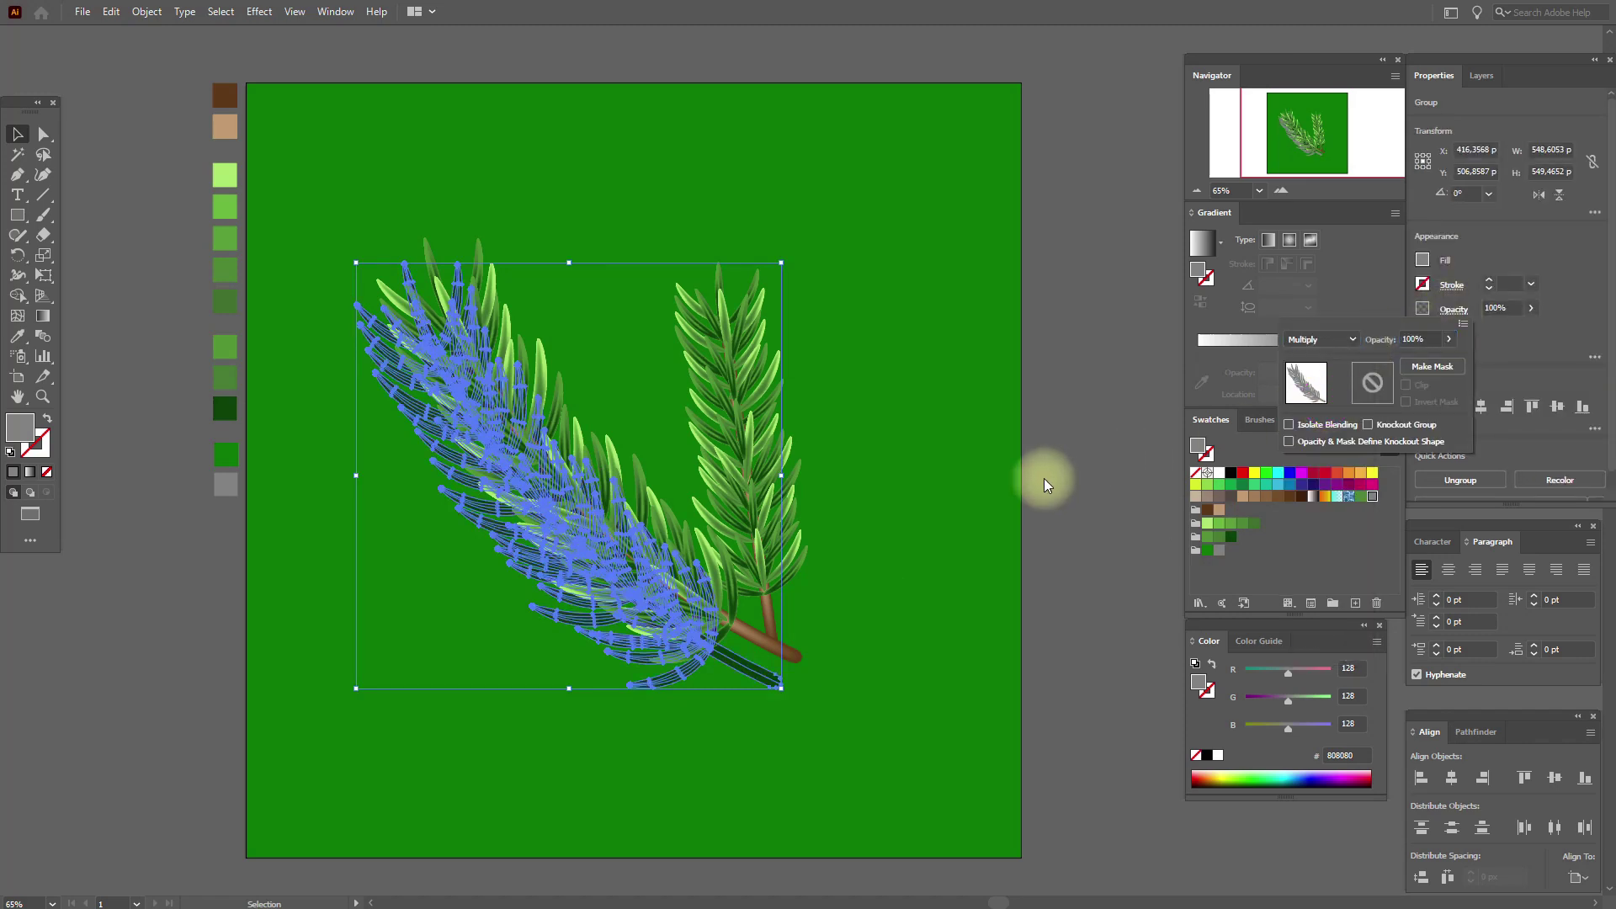
{"action": "left_click", "coordinate": [153, 209]}
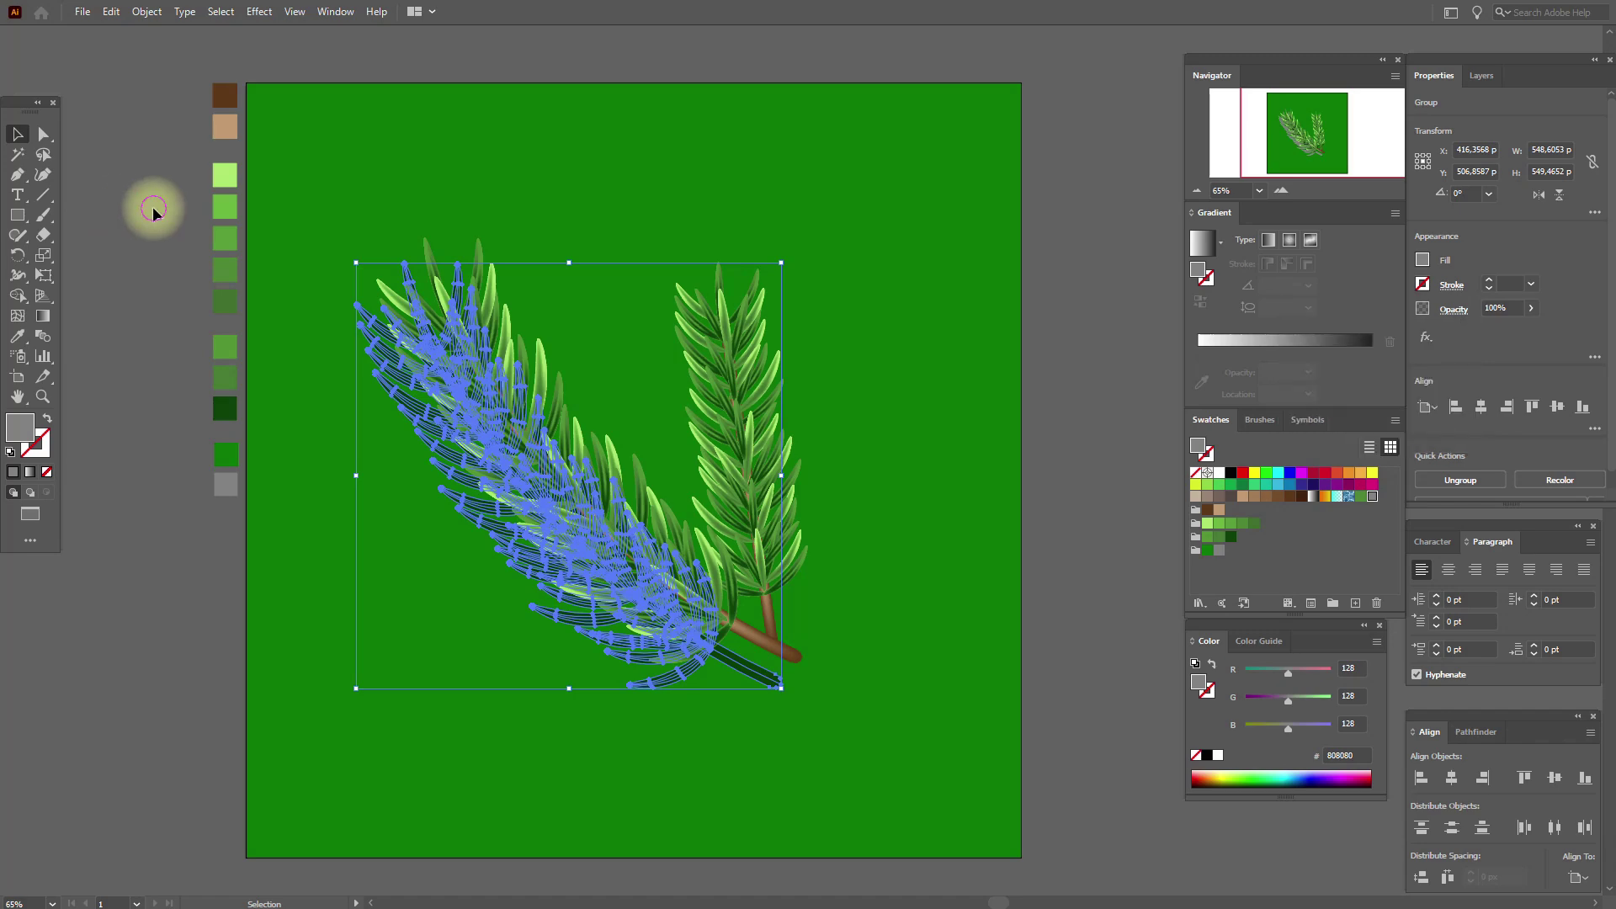
{"action": "left_click", "coordinate": [153, 205]}
Rotate the large branch's shadow slightly counterclockwise and move it so its stem lines up with the brown stem.
{"action": "left_click", "coordinate": [658, 669]}
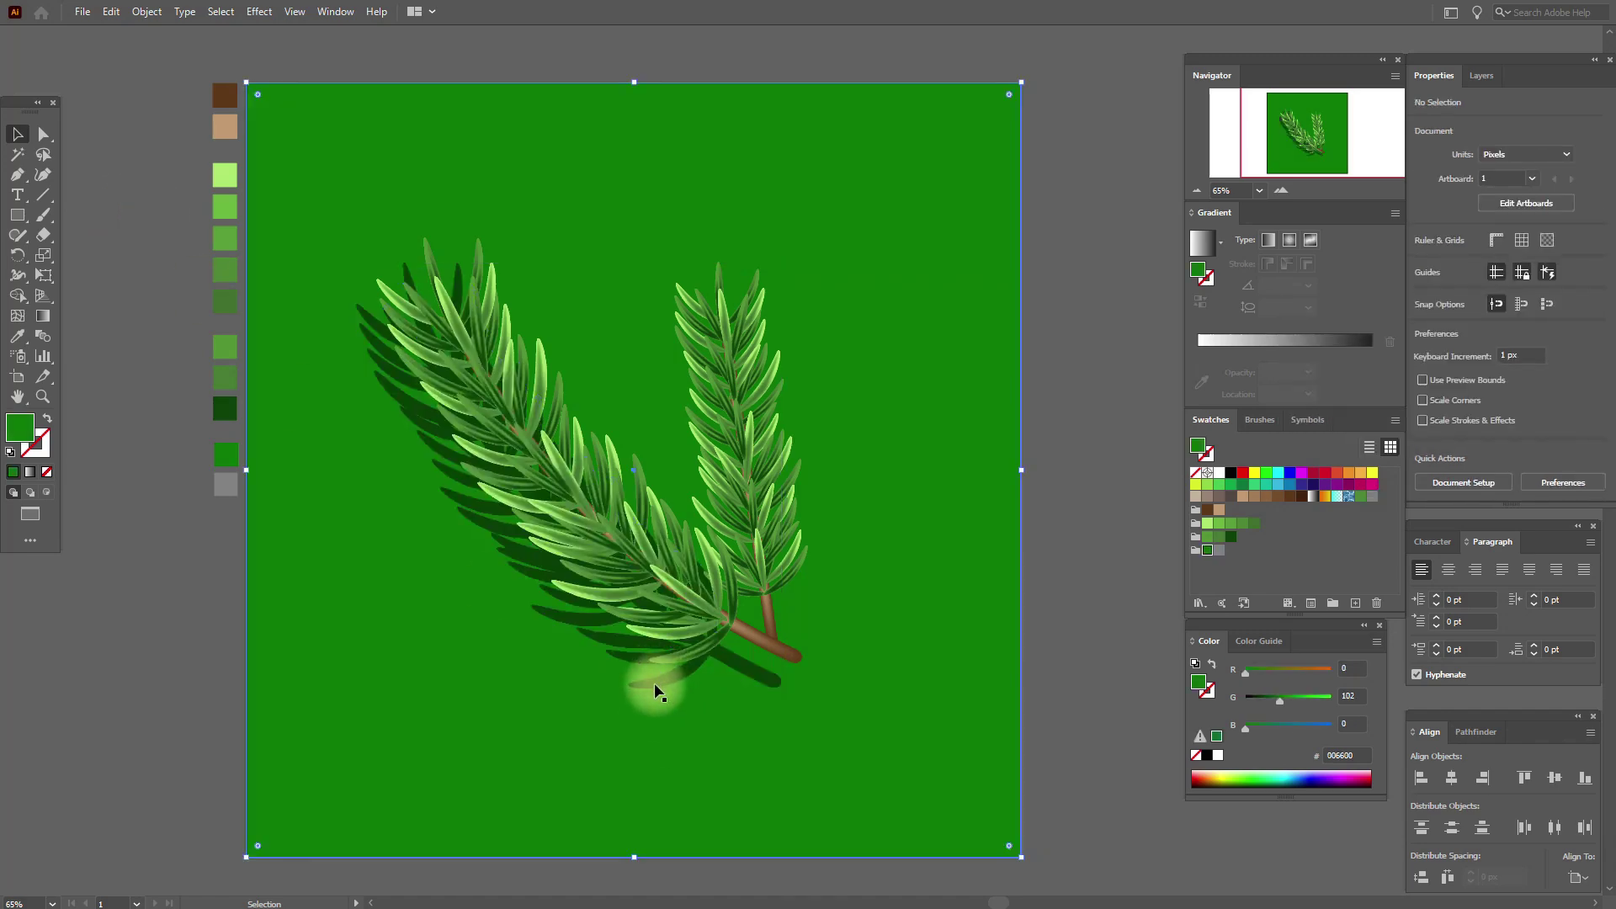
{"action": "left_click", "coordinate": [661, 677]}
{"action": "left_click_drag", "start_coordinate": [801, 692], "coordinate": [801, 671]}
{"action": "left_click", "coordinate": [1073, 628]}
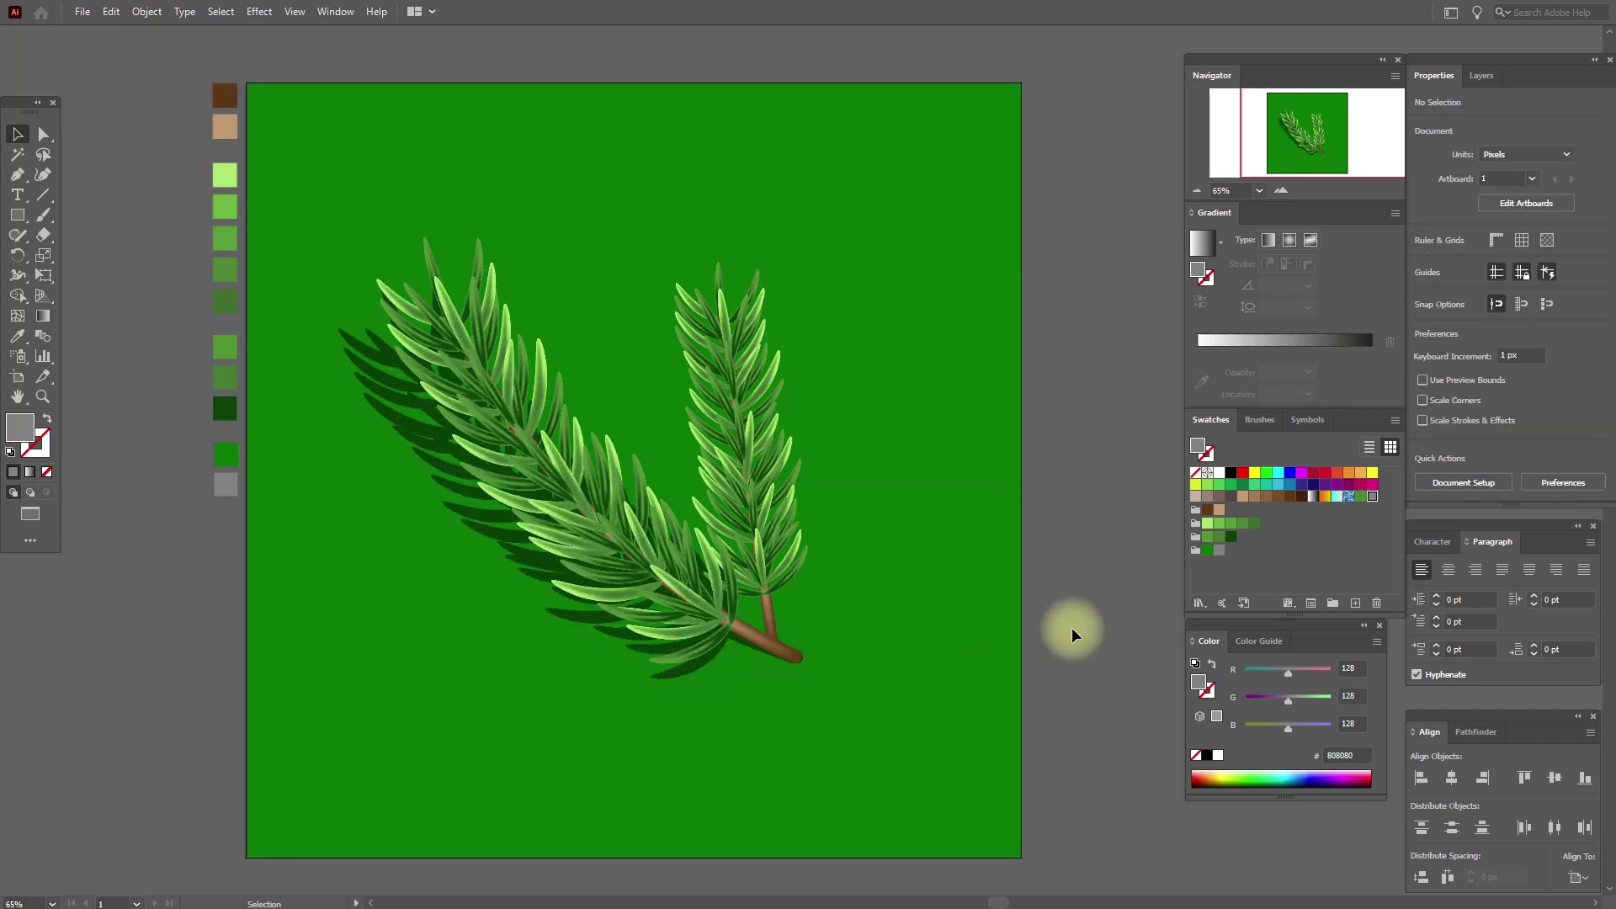
Apply a Gaussian Blur with a radius of about 9 pixels to the large branch's shadow.
{"action": "left_click_drag", "start_coordinate": [389, 428], "coordinate": [391, 423]}
{"action": "left_click", "coordinate": [260, 11]}
{"action": "mouse_move", "coordinate": [385, 291]}
{"action": "left_click", "coordinate": [480, 295]}
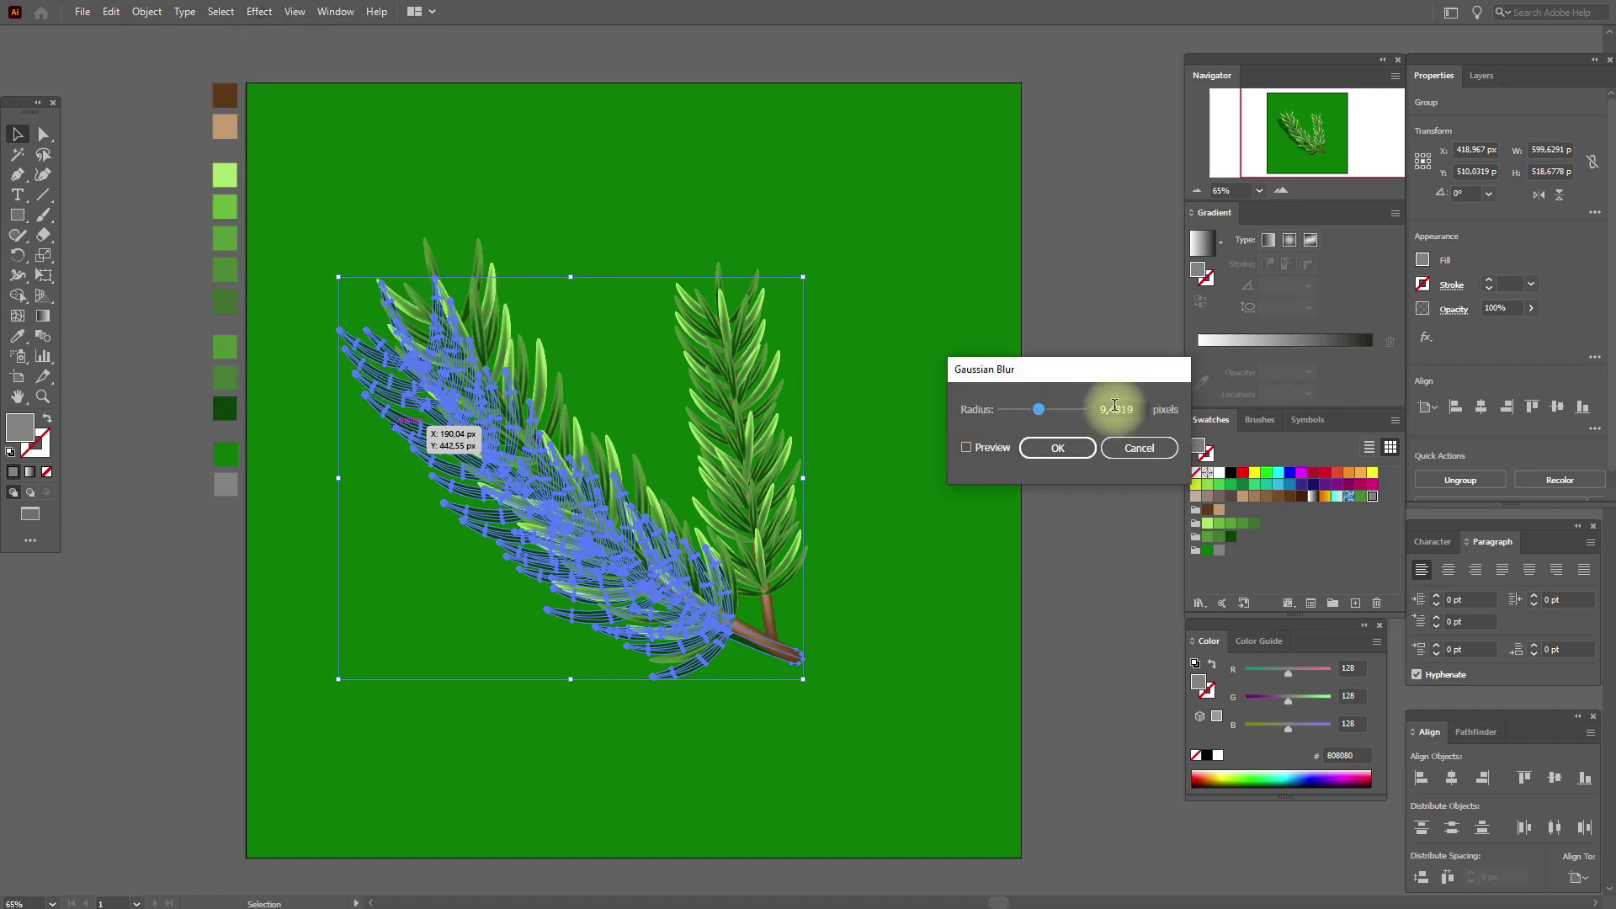
{"action": "left_click", "coordinate": [1058, 449]}
{"action": "left_click", "coordinate": [1056, 453]}
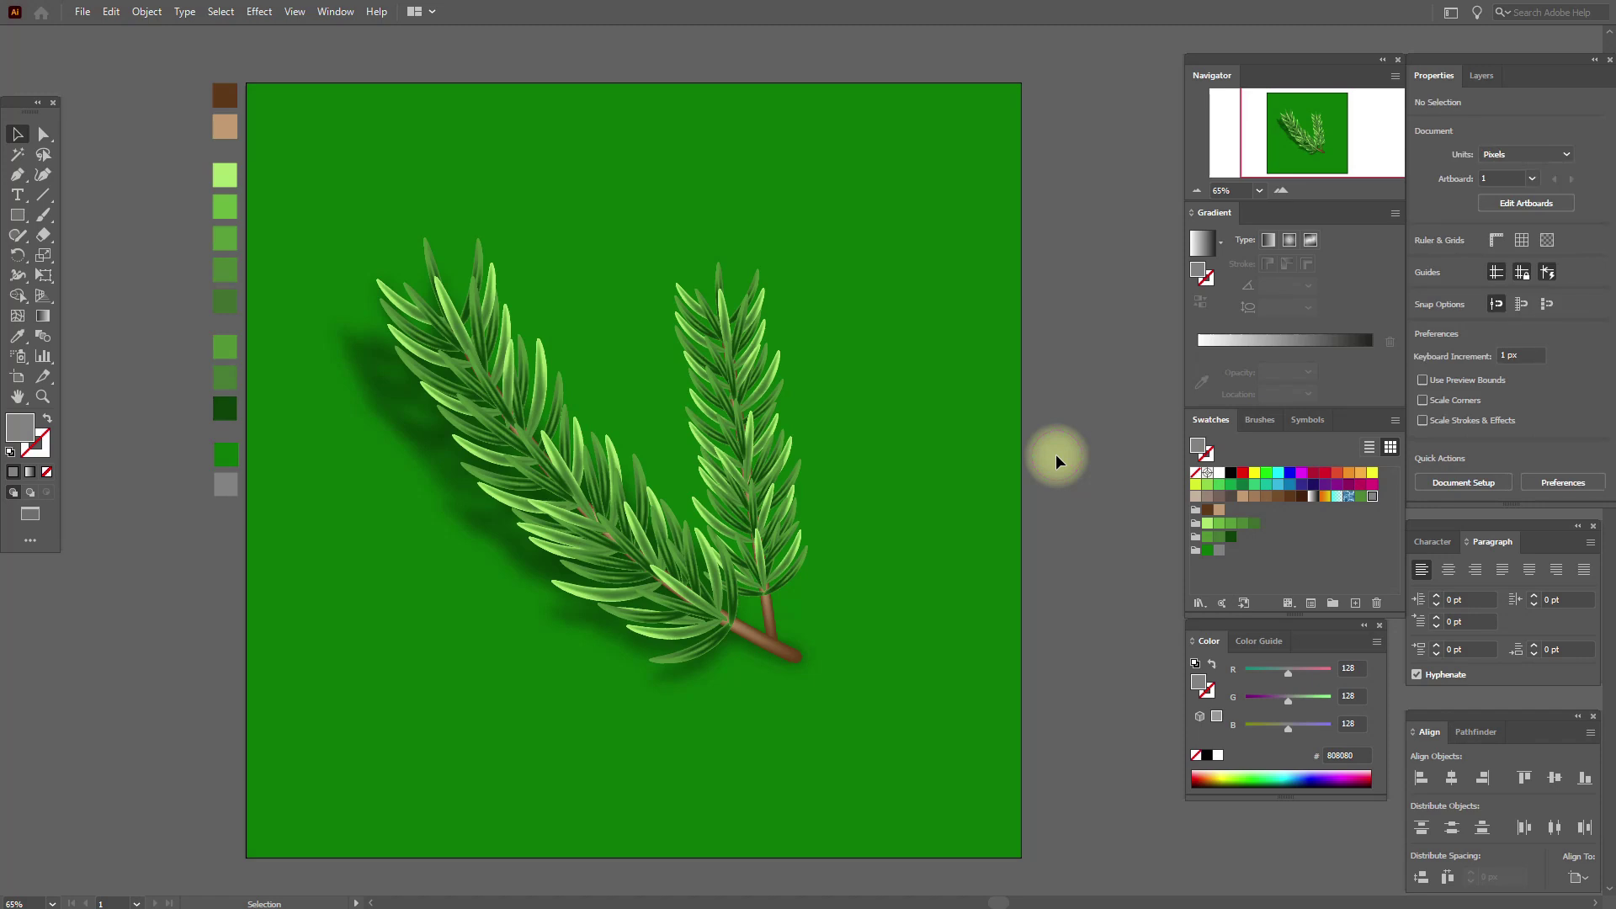
Place a copy of the small branch slightly to the left of the original and fill it with grey sampled from the large shadow.
{"action": "left_click", "coordinate": [725, 452]}
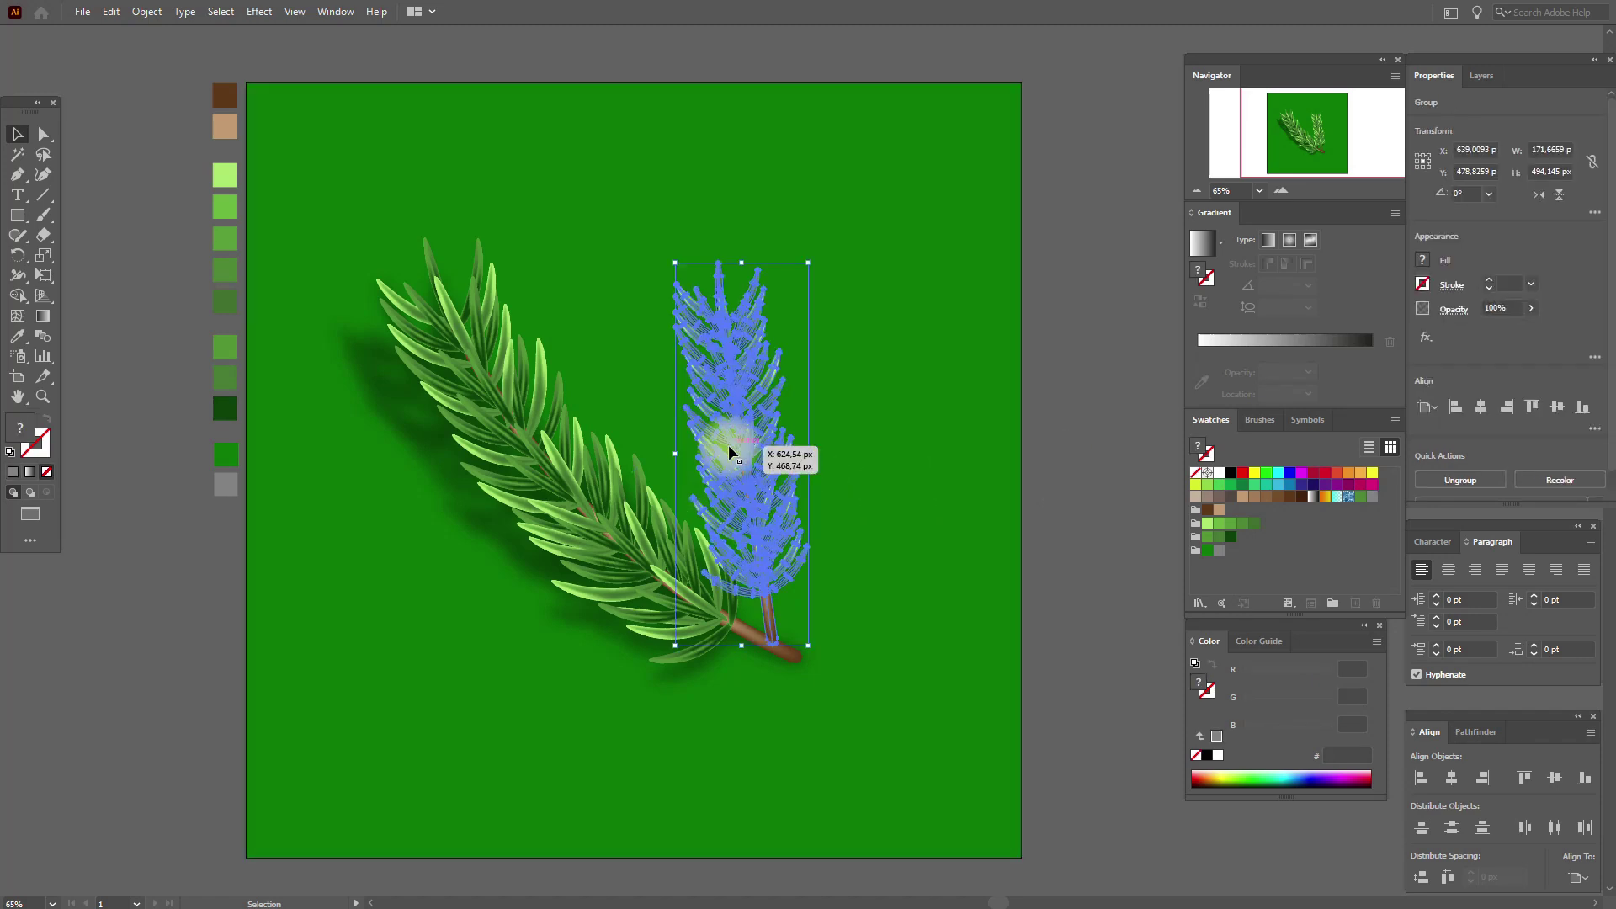
{"action": "key", "text": "ctrl"}
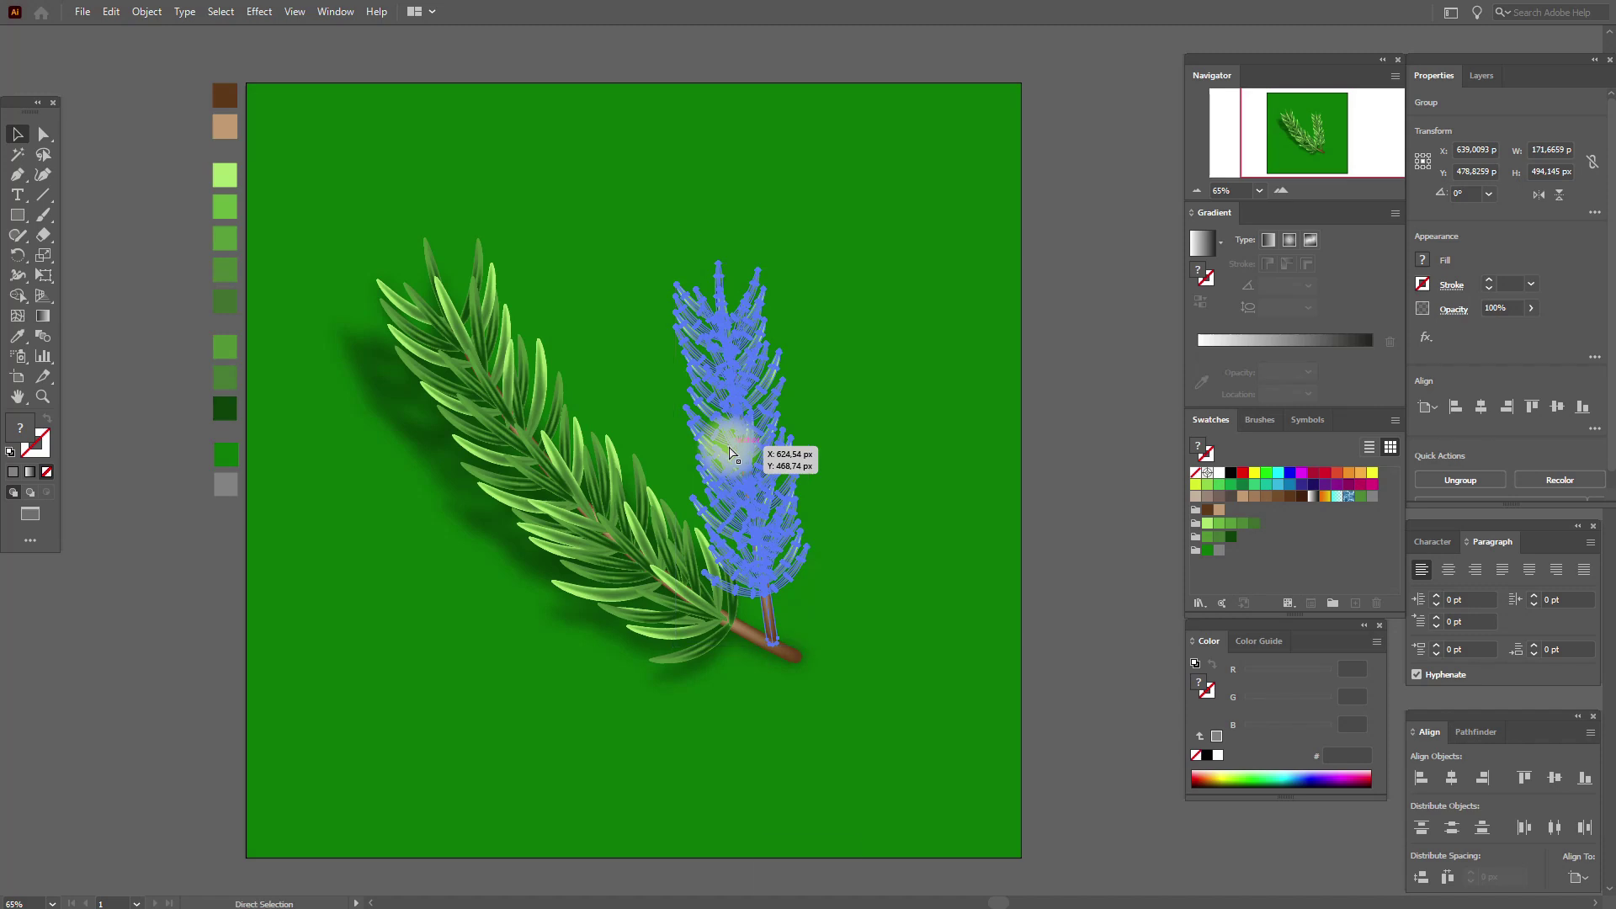
{"action": "key", "text": "ctrl+v"}
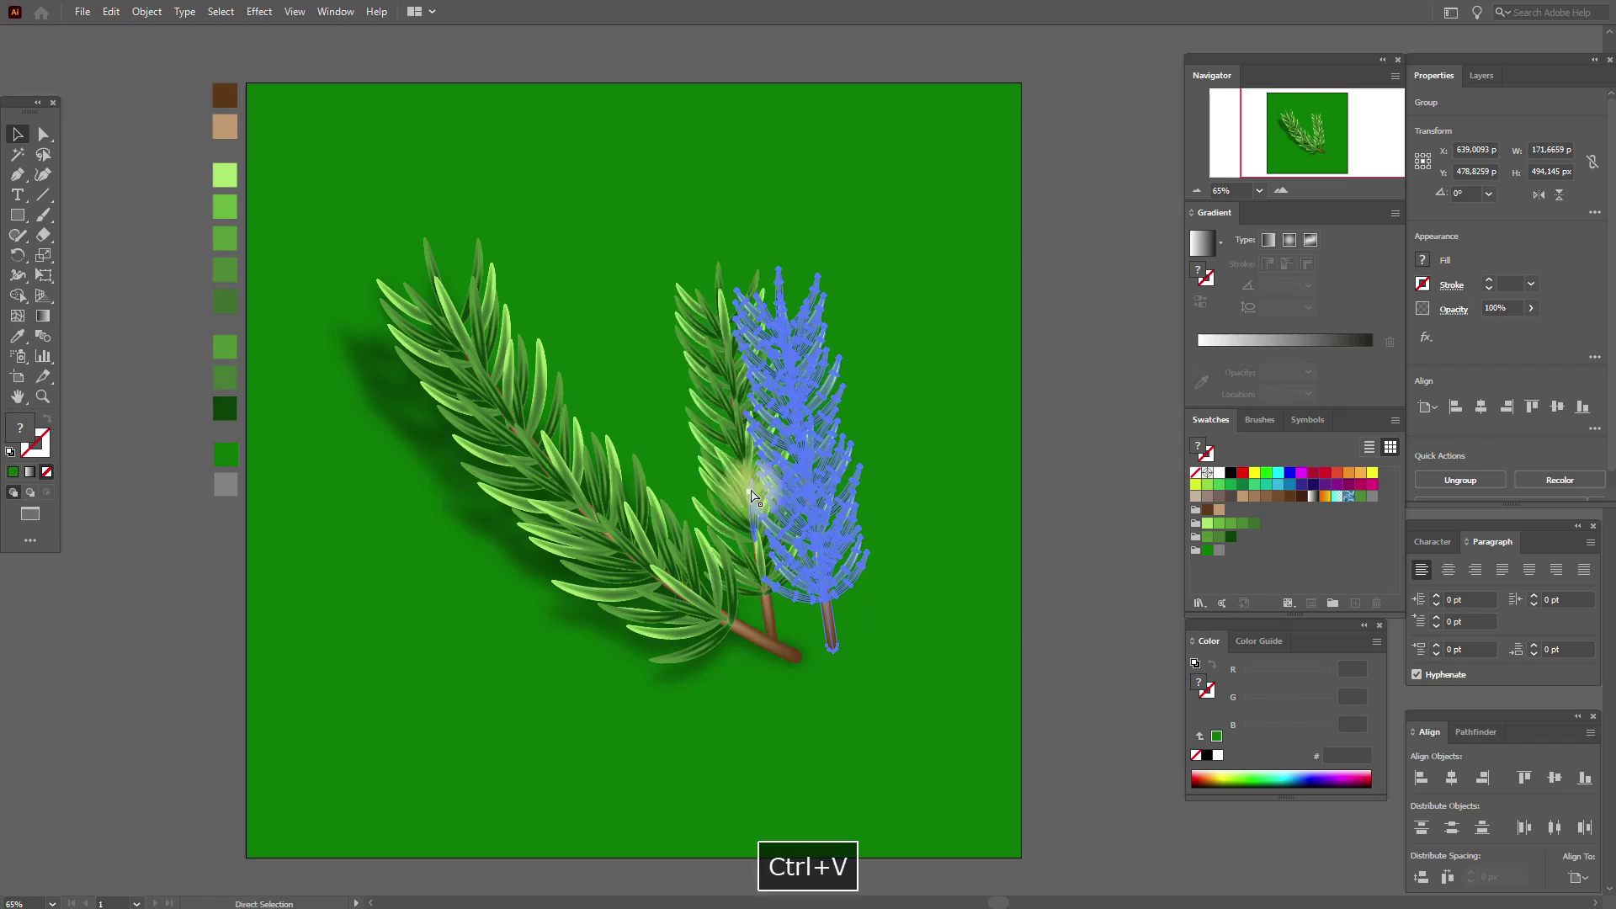
{"action": "left_click_drag", "start_coordinate": [821, 470], "coordinate": [721, 463]}
{"action": "left_click", "coordinate": [17, 336]}
{"action": "left_click", "coordinate": [371, 362]}
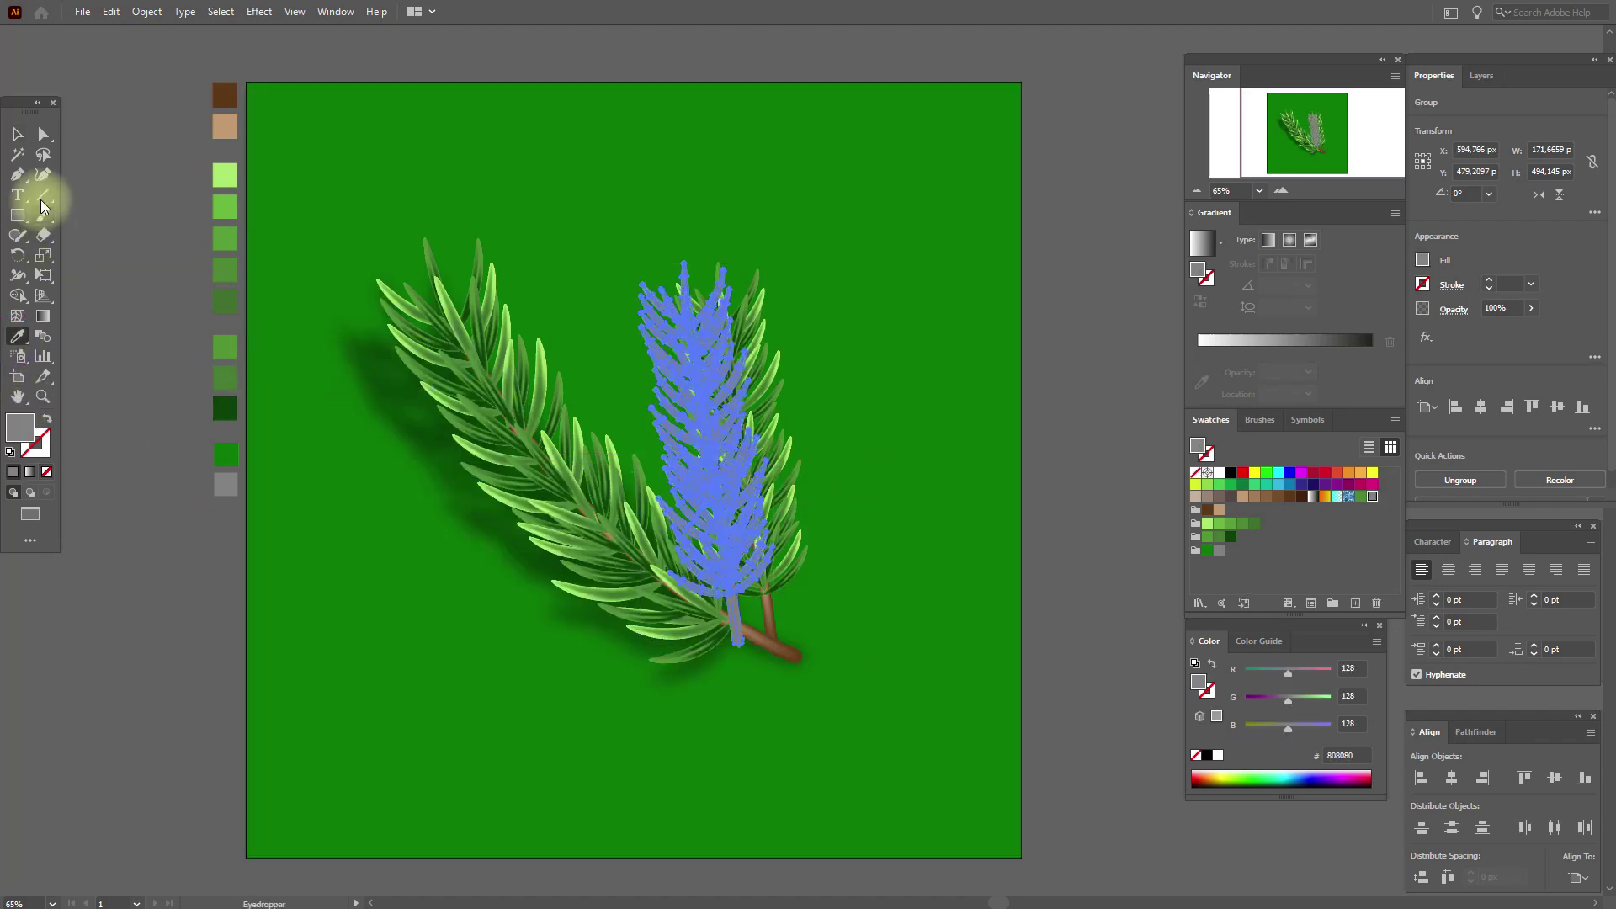
Set the blending mode of the small branch's grey copy to Multiply.
{"action": "left_click", "coordinate": [1453, 309]}
{"action": "left_click", "coordinate": [1322, 341]}
{"action": "left_click", "coordinate": [1312, 393]}
Select the small branch's shadow together with the green background and send both to the back.
{"action": "left_click", "coordinate": [17, 134]}
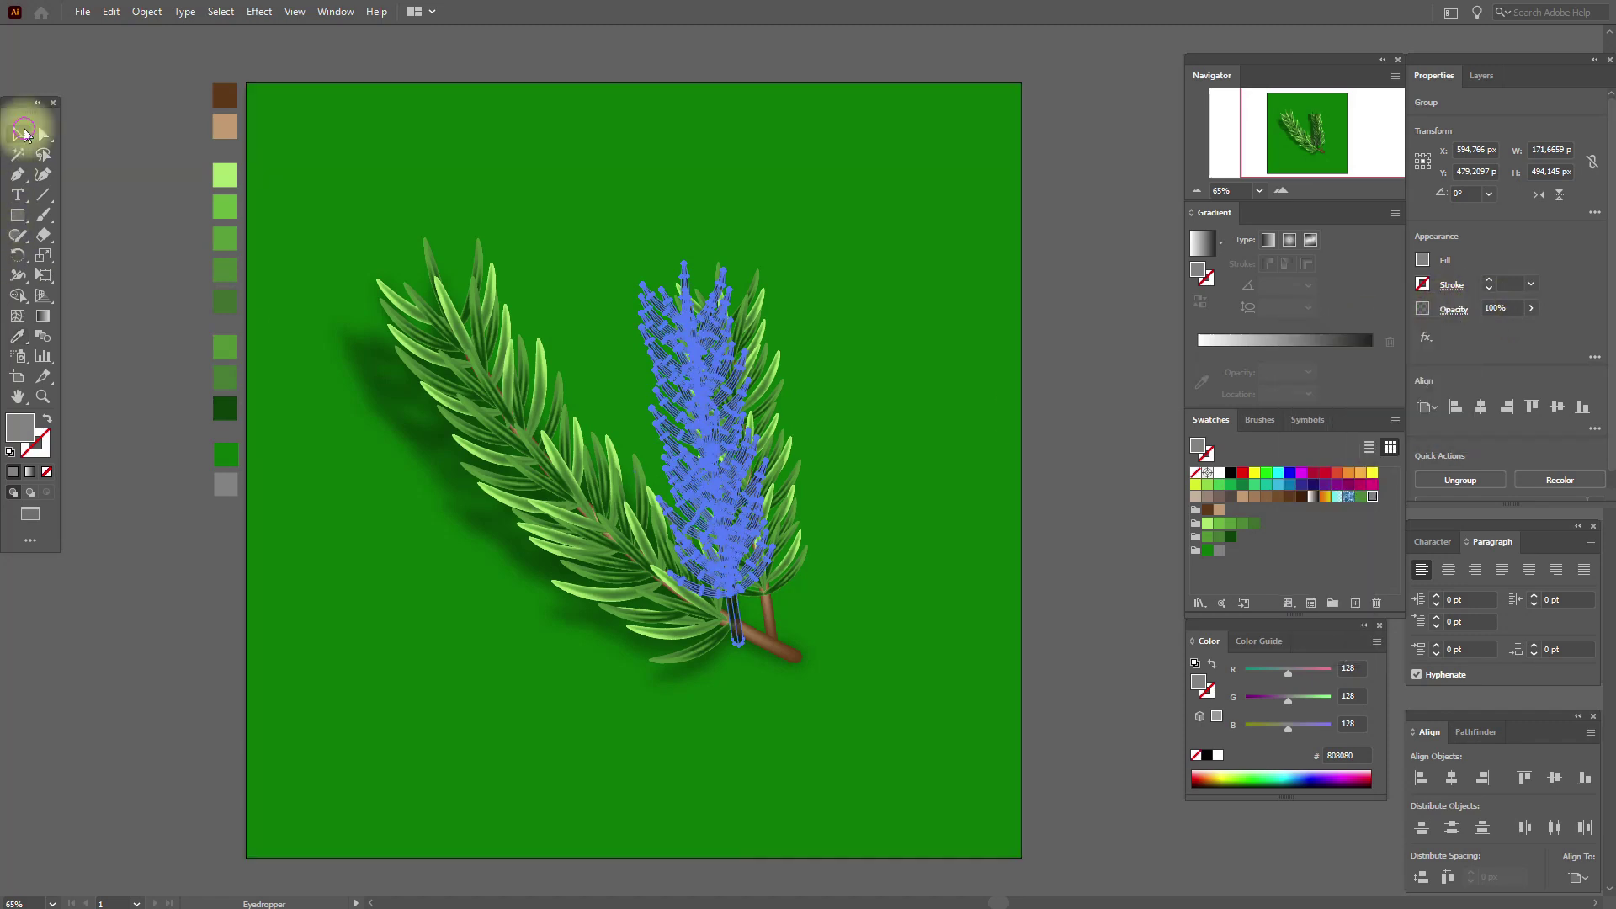
{"action": "left_click", "coordinate": [942, 153], "text": "shift"}
{"action": "right_click", "coordinate": [942, 154]}
{"action": "mouse_move", "coordinate": [1058, 340]}
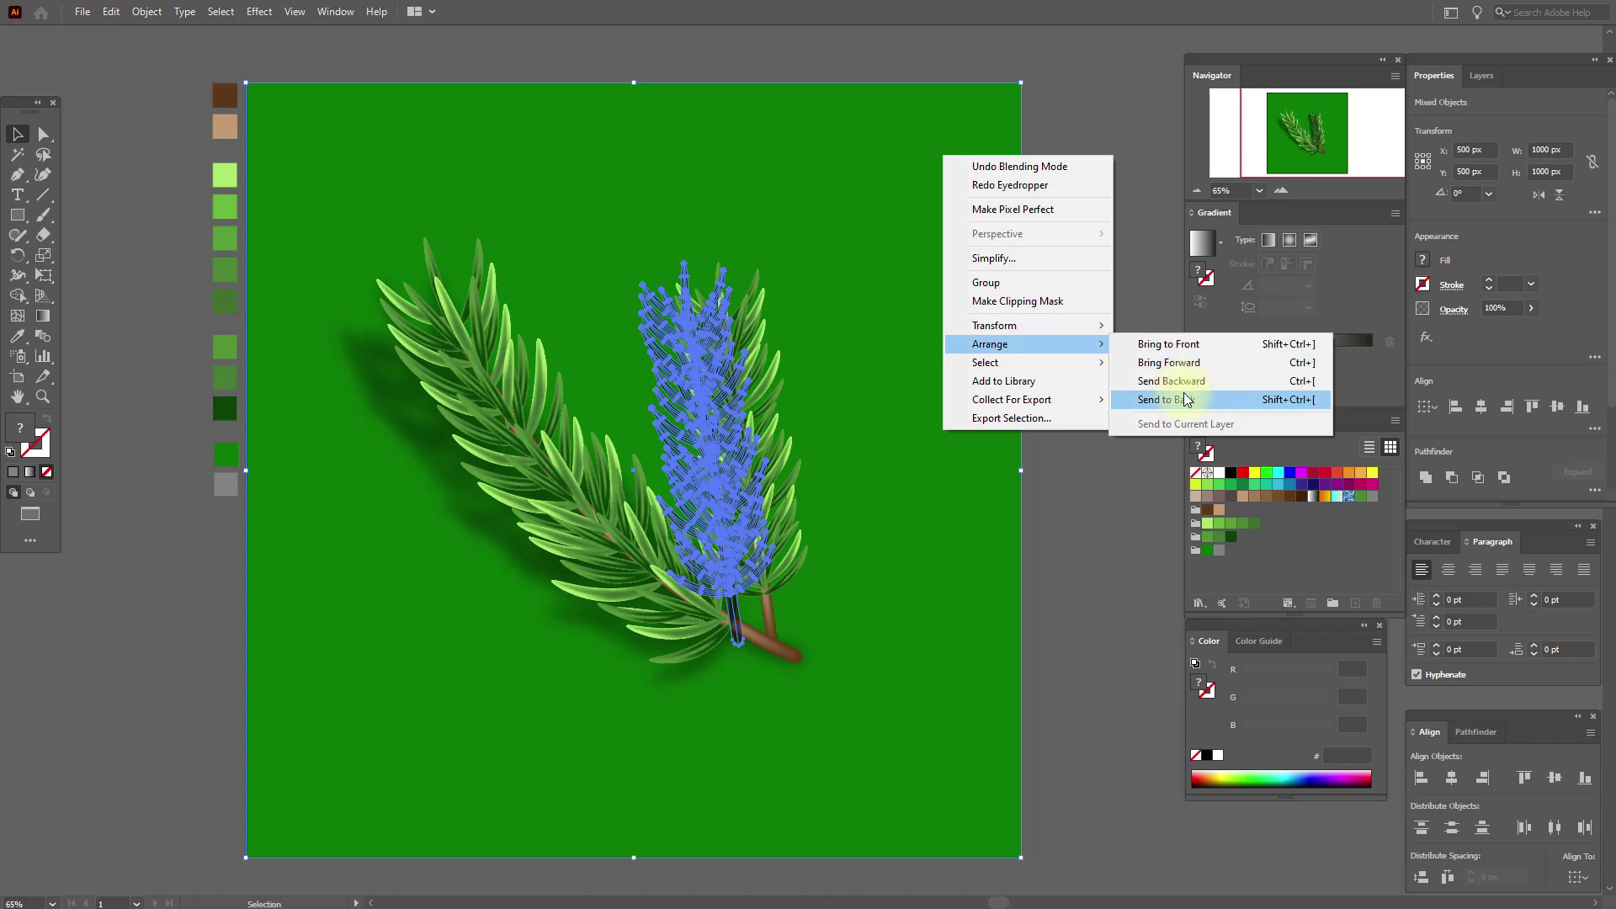
{"action": "left_click", "coordinate": [1187, 399]}
{"action": "left_click", "coordinate": [1073, 373]}
Rotate the small branch's shadow counterclockwise with its base at the twig's foot, and apply a Gaussian Blur to it.
{"action": "left_click", "coordinate": [670, 407]}
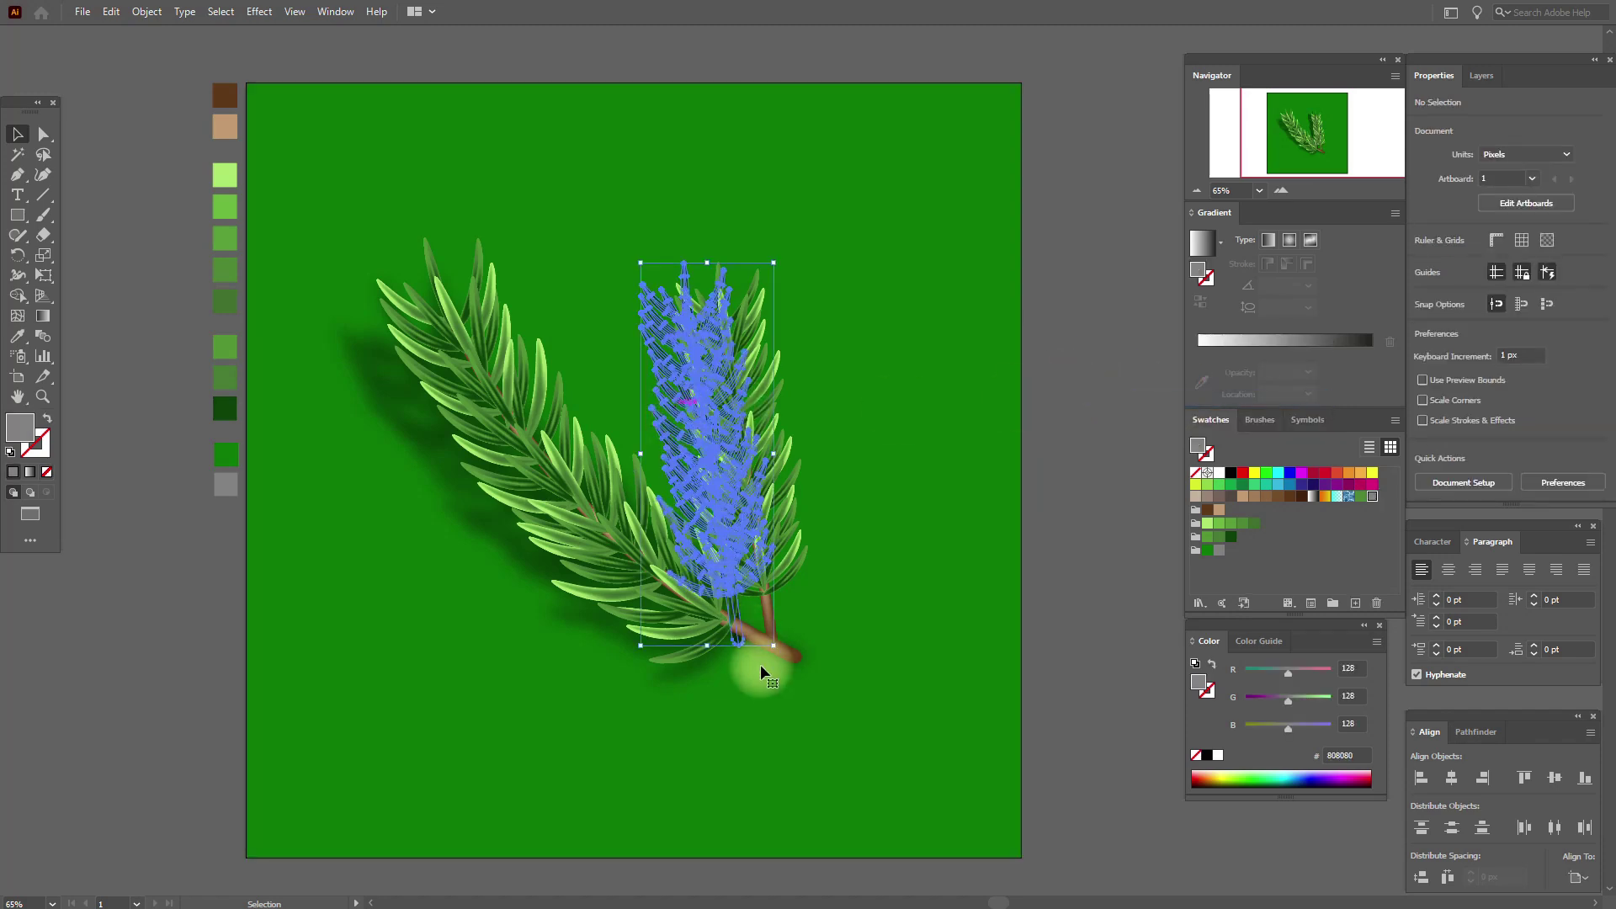
{"action": "left_click_drag", "start_coordinate": [777, 649], "coordinate": [815, 643]}
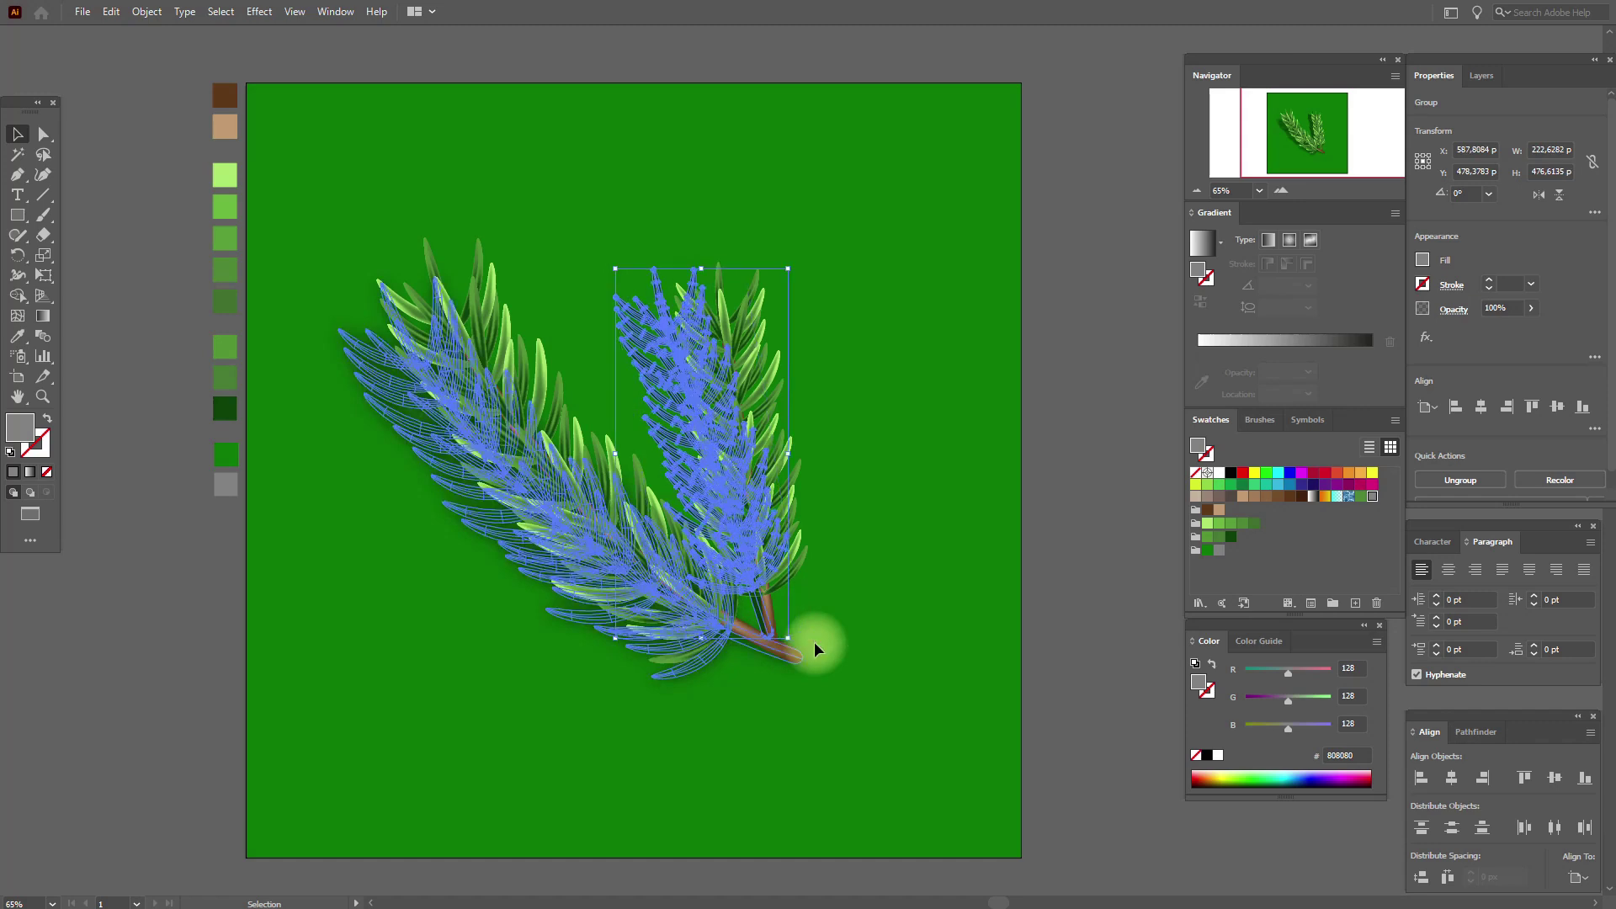
{"action": "left_click", "coordinate": [259, 11]}
{"action": "mouse_move", "coordinate": [414, 292]}
{"action": "left_click", "coordinate": [518, 291]}
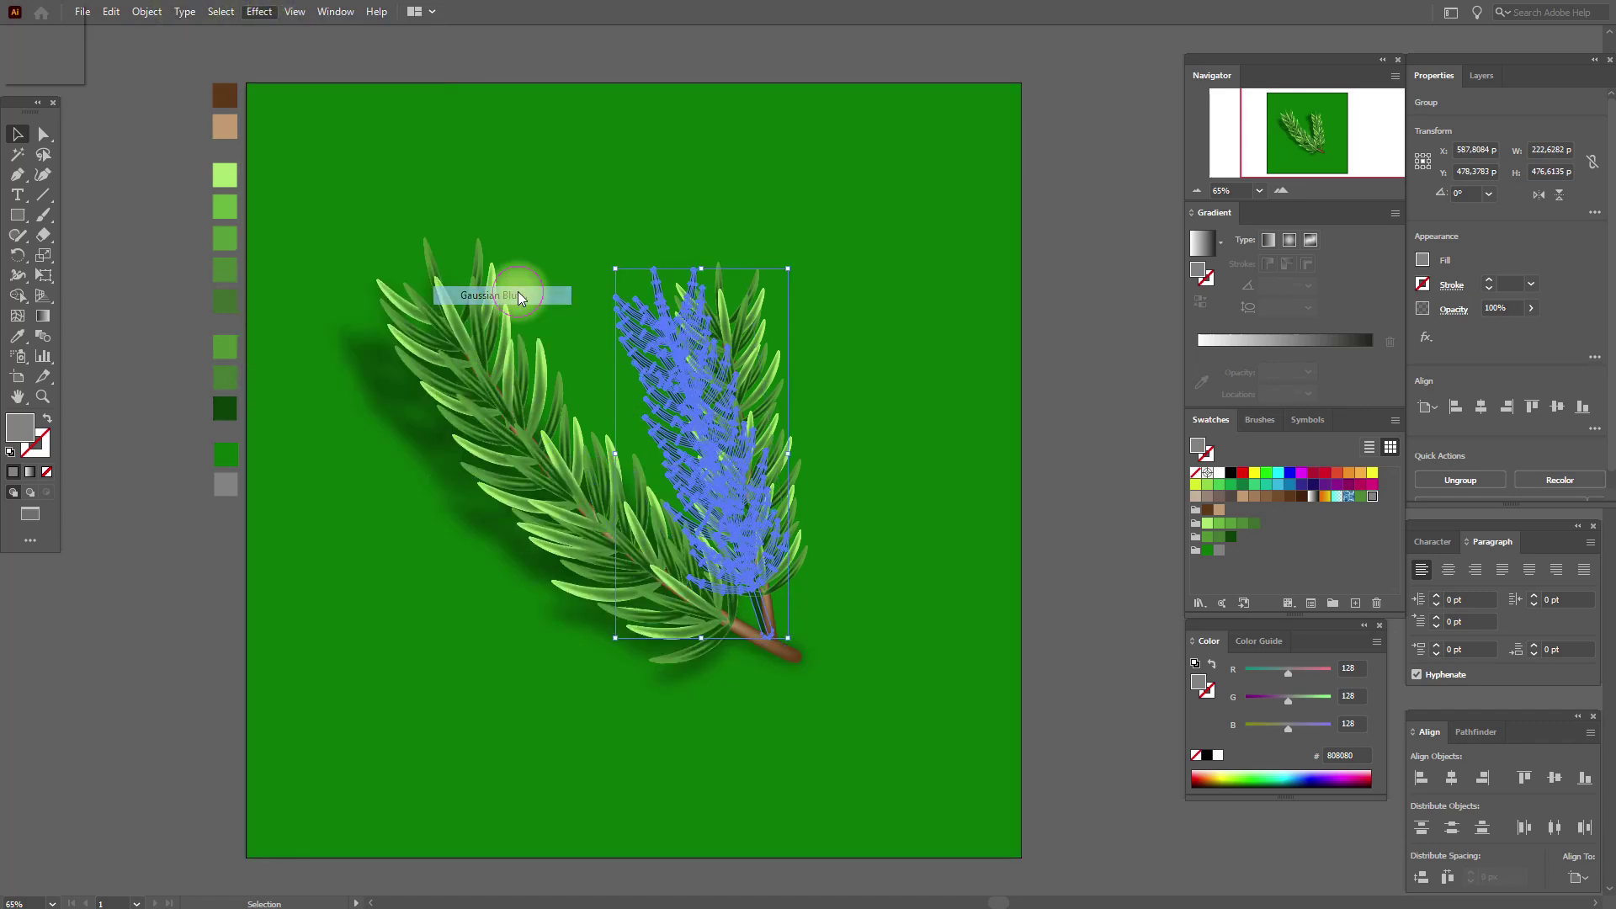
{"action": "left_click", "coordinate": [1057, 448]}
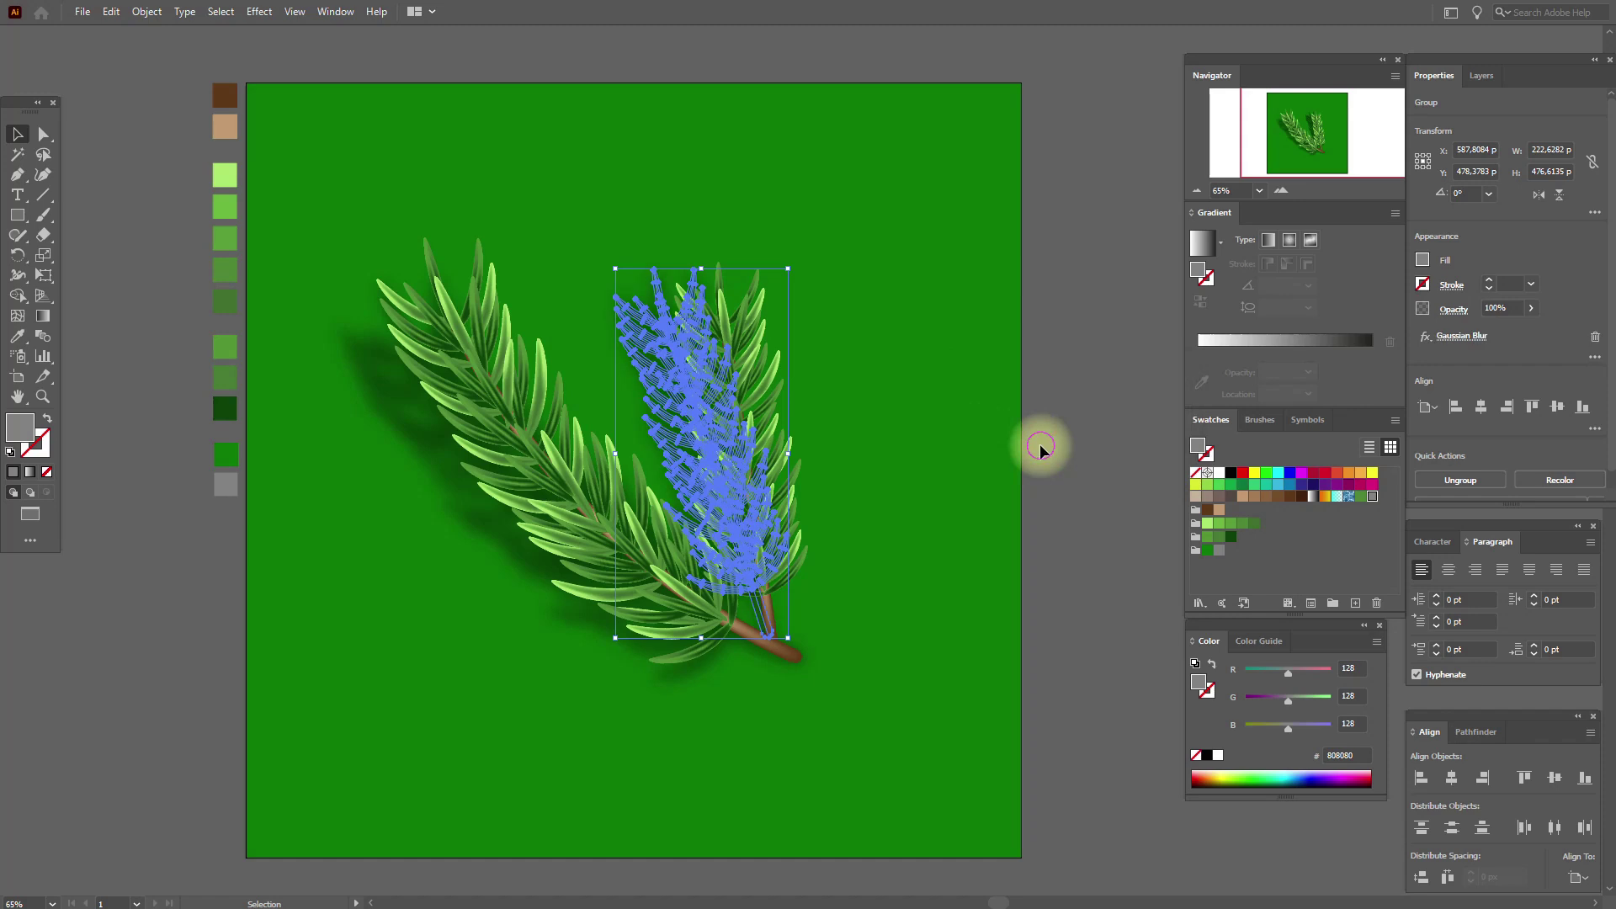
{"action": "left_click", "coordinate": [1039, 444]}
Rotate the small branch's blurred shadow slightly clockwise and shift it so it falls just left of the branch.
{"action": "left_click_drag", "start_coordinate": [683, 423], "coordinate": [667, 405]}
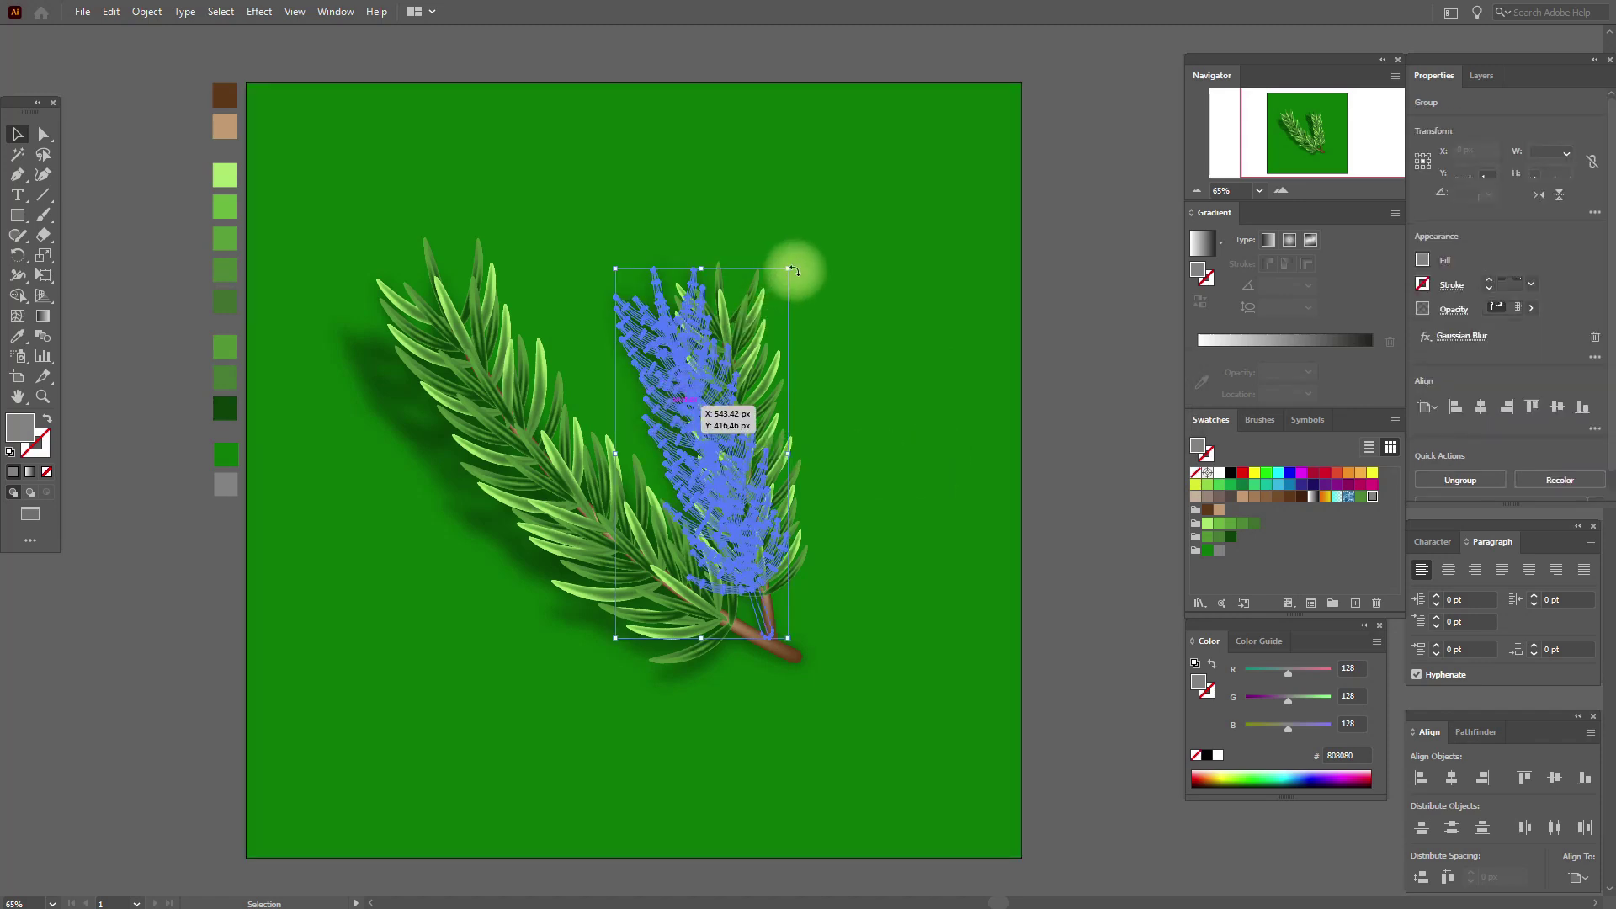
{"action": "left_click_drag", "start_coordinate": [789, 269], "coordinate": [801, 285]}
{"action": "left_click_drag", "start_coordinate": [665, 362], "coordinate": [671, 369]}
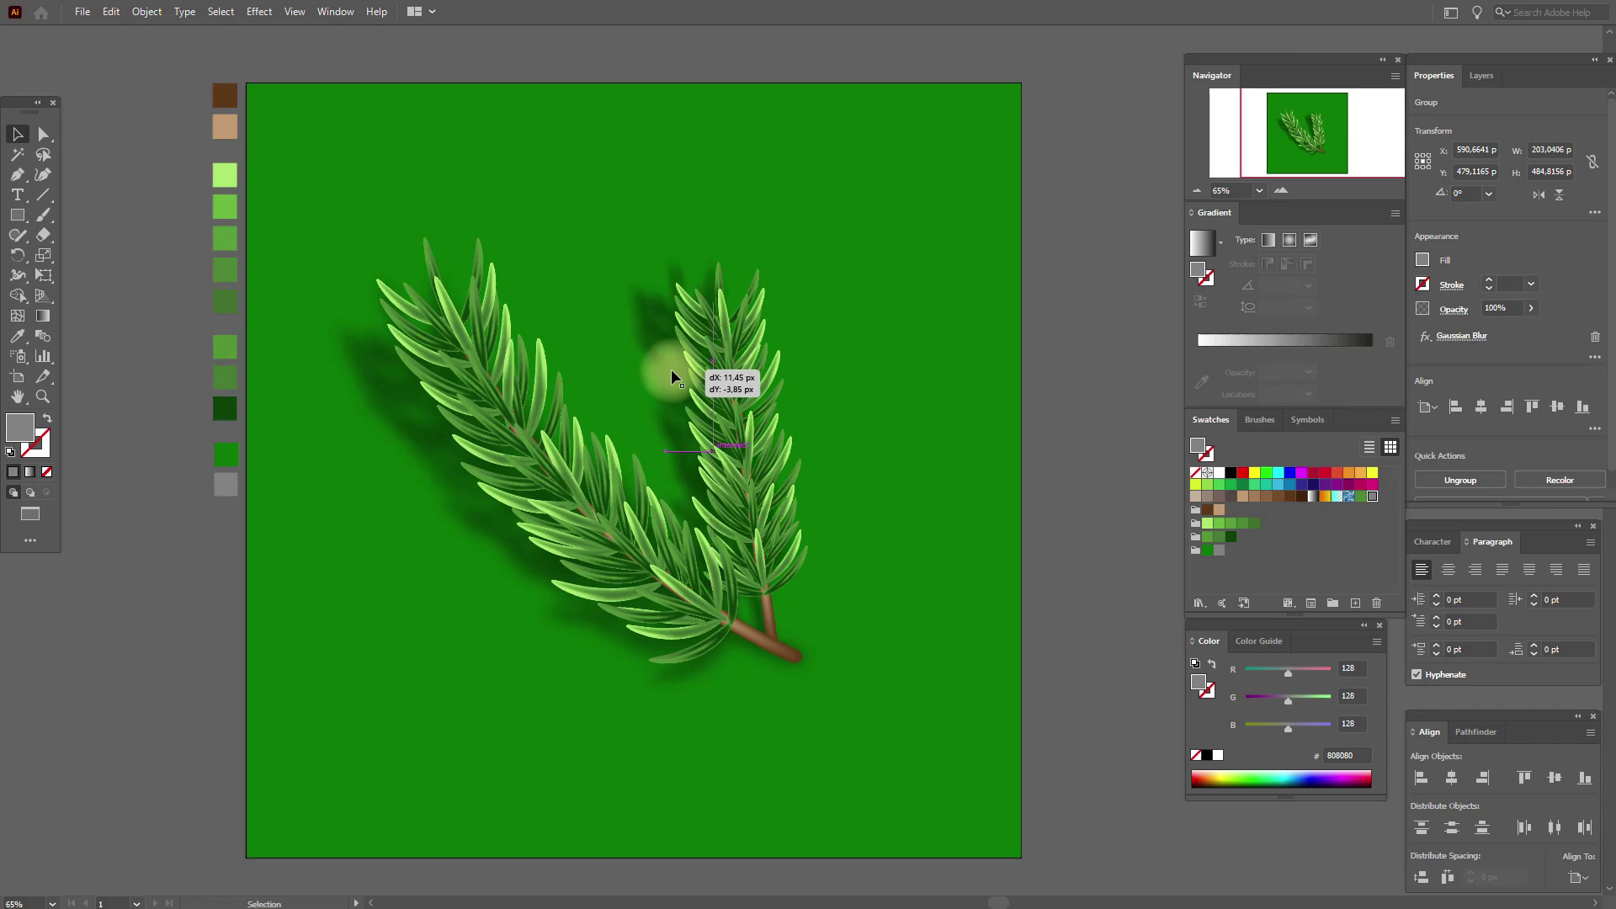
{"action": "key", "text": "ctrl+h"}
{"action": "left_click", "coordinate": [1068, 368]}
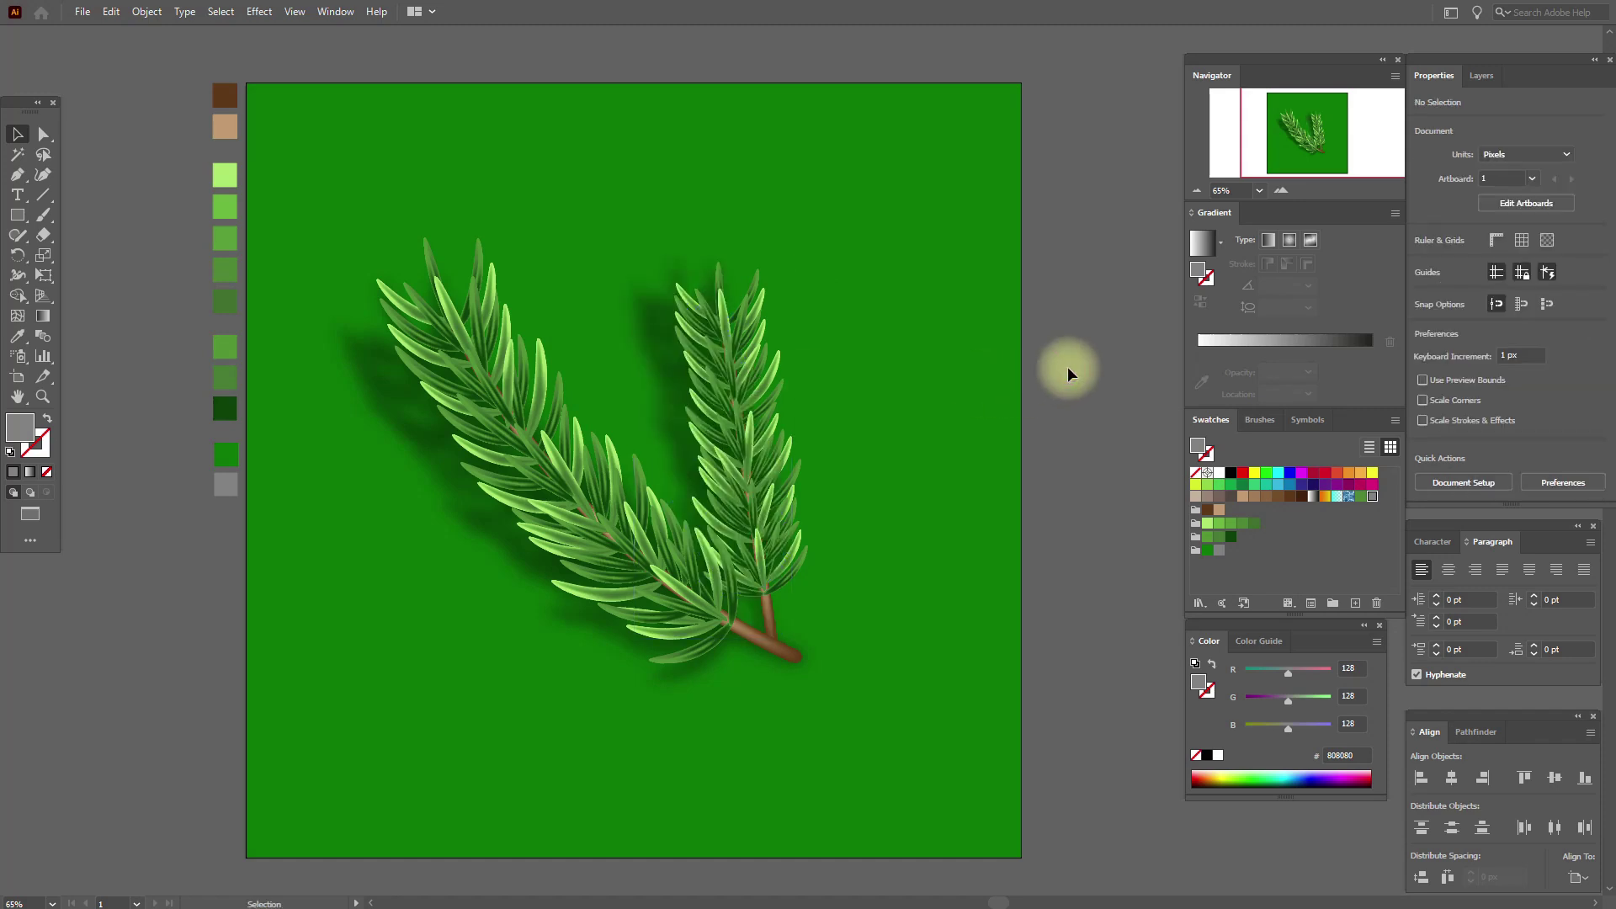